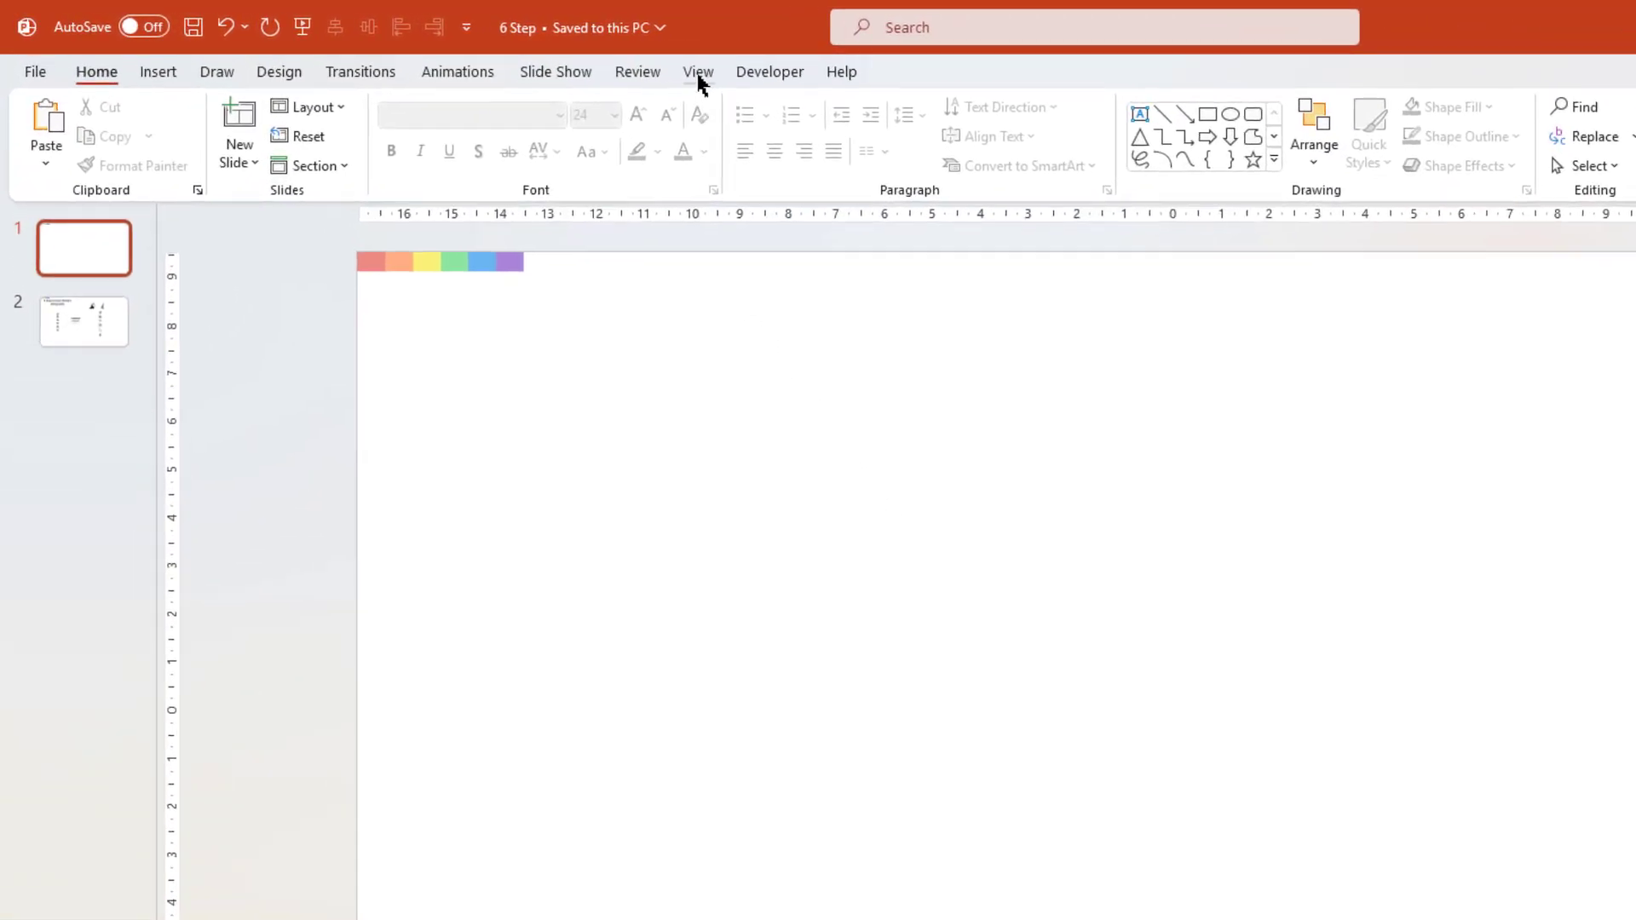
Show guides and draw a blue teardrop rotated 45° to point right, tip on slide centre
{"action": "left_click", "coordinate": [526, 57]}
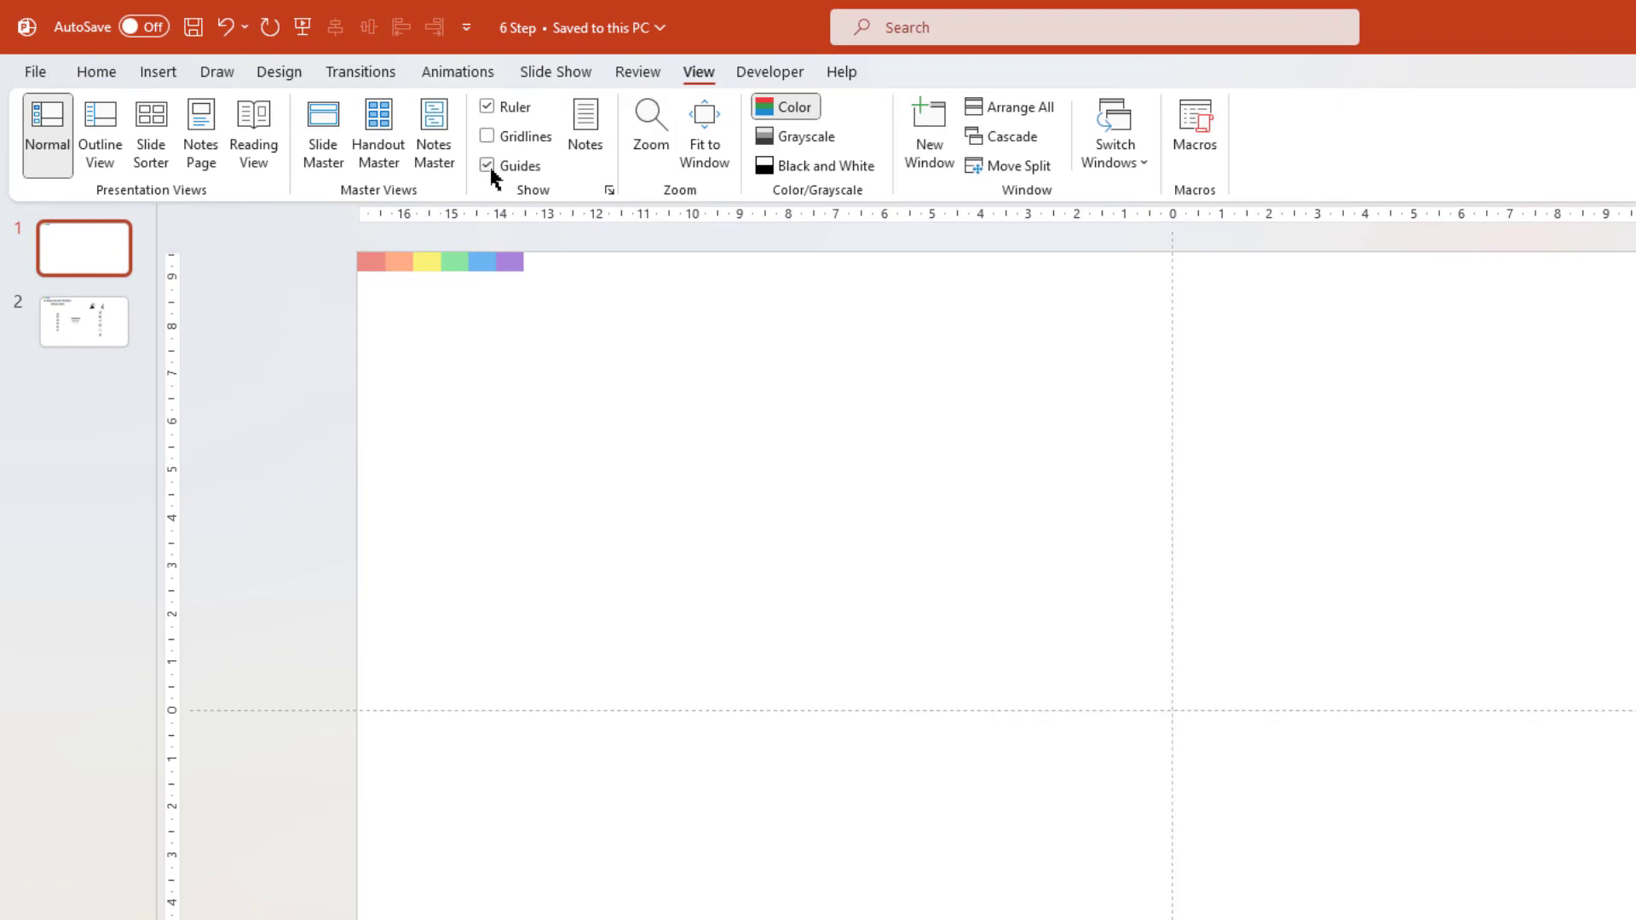
{"action": "left_click", "coordinate": [160, 73]}
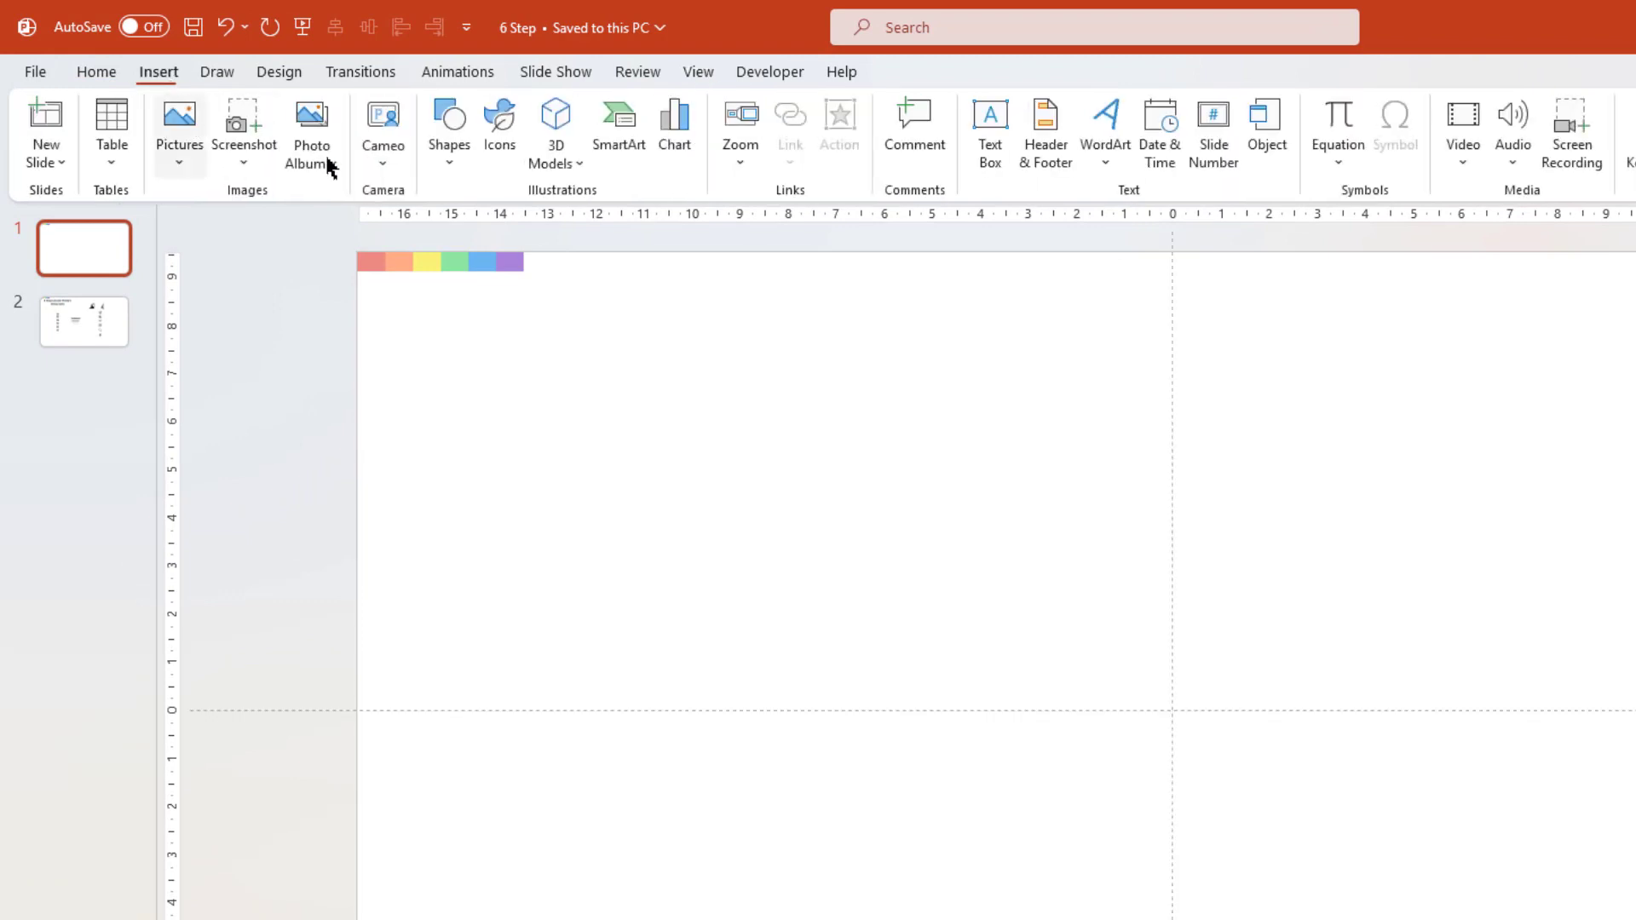
{"action": "left_click", "coordinate": [444, 171]}
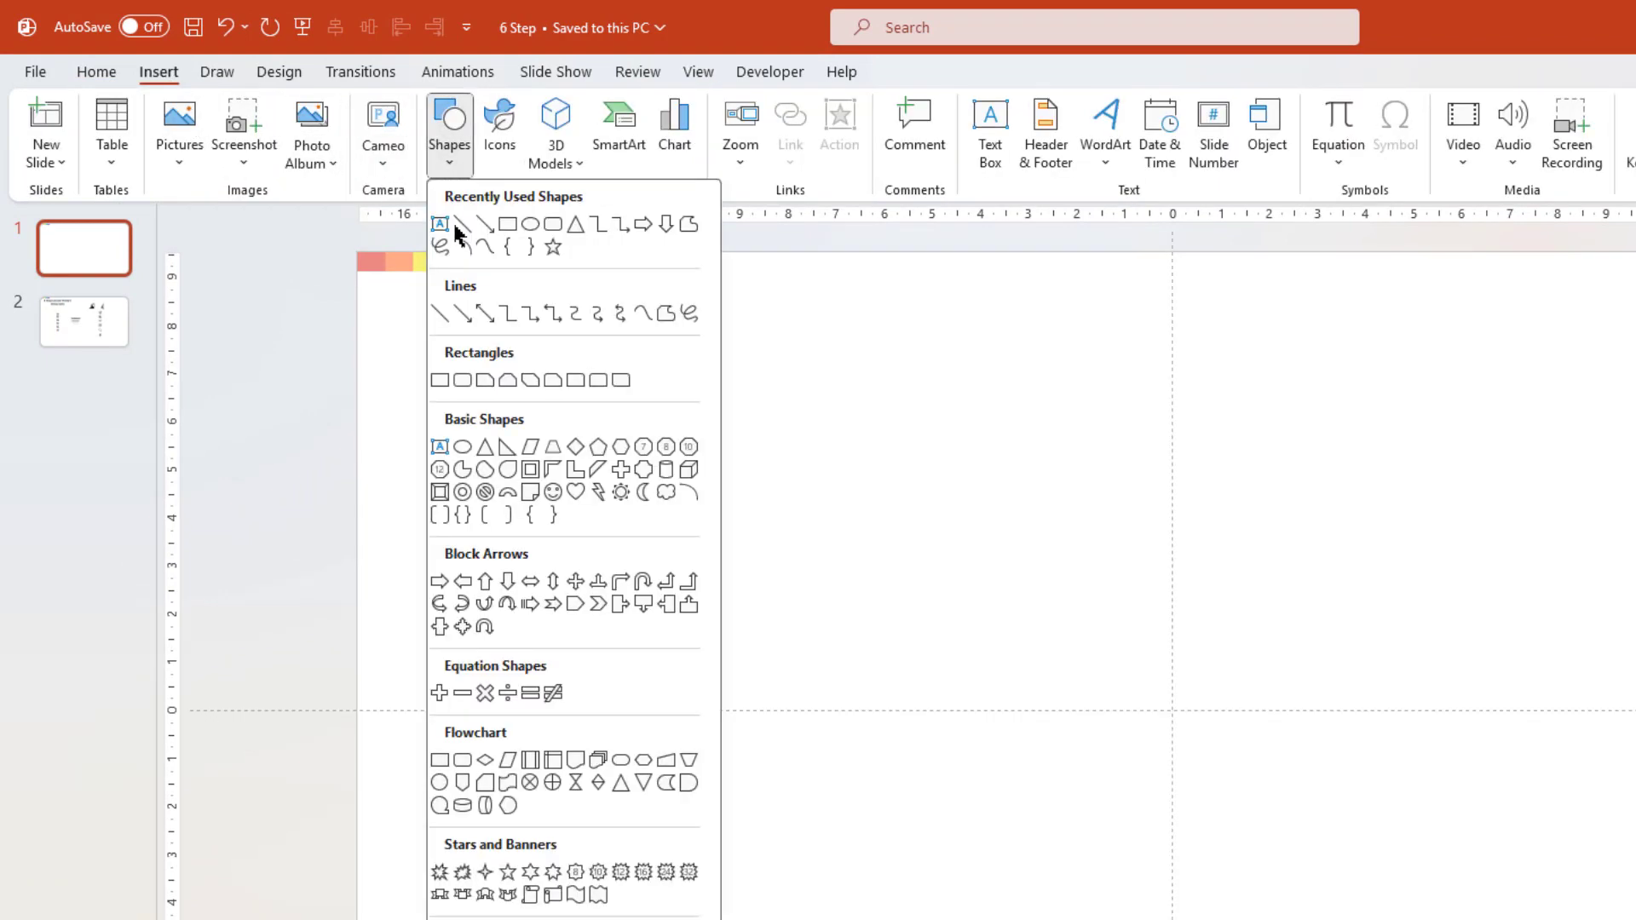
{"action": "left_click", "coordinate": [508, 471]}
{"action": "left_click_drag", "start_coordinate": [471, 474], "coordinate": [822, 677]}
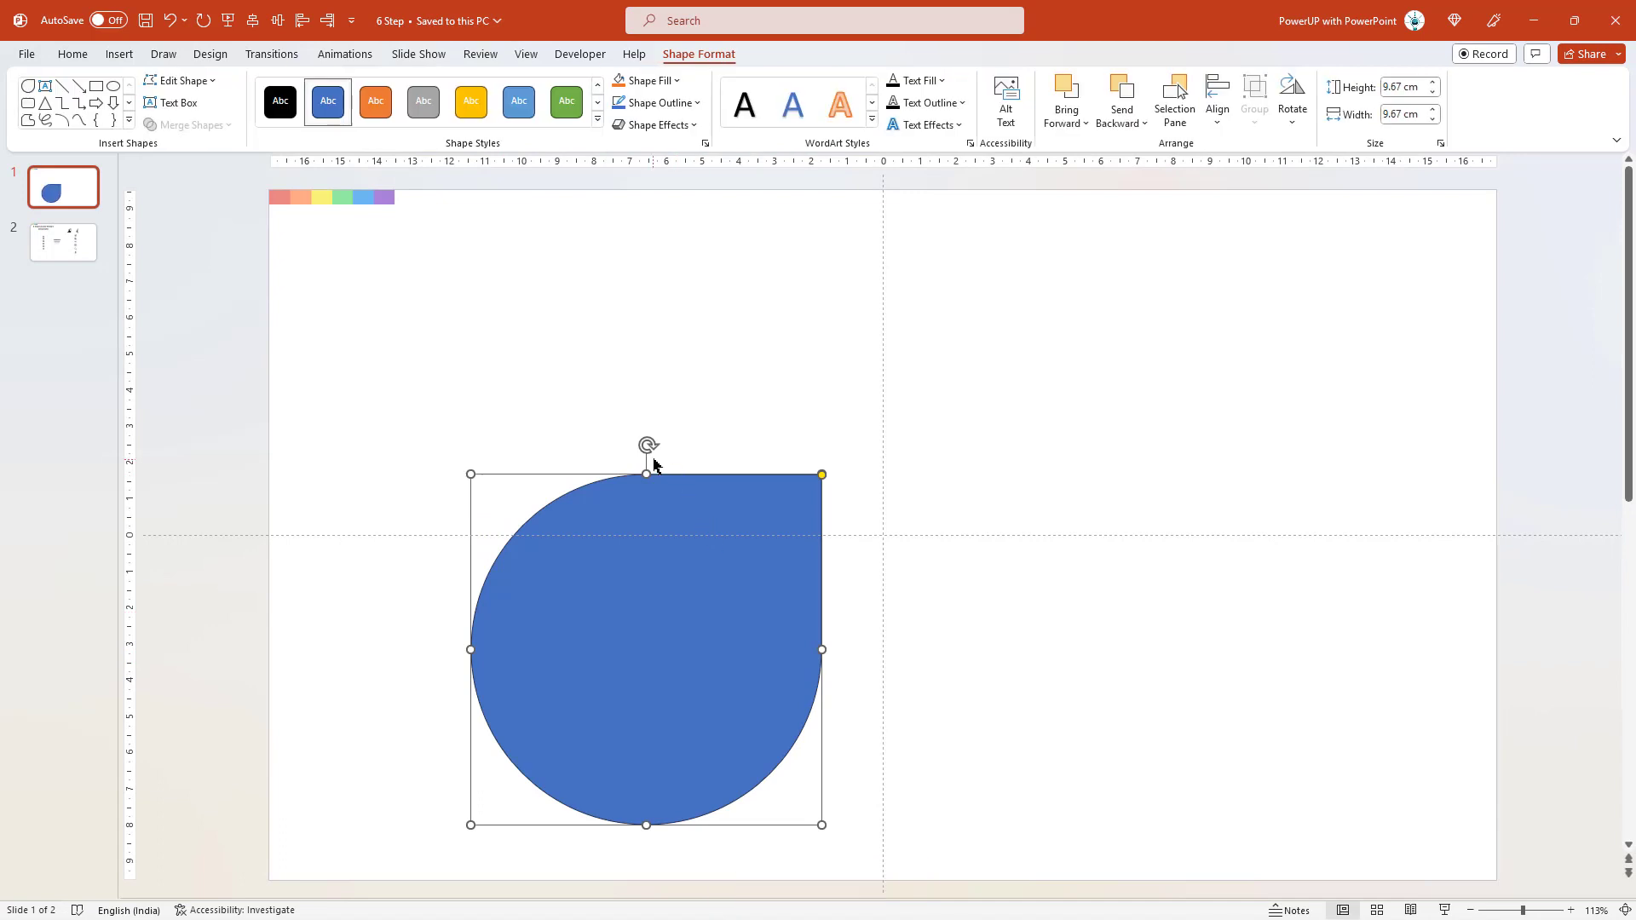
{"action": "left_click_drag", "start_coordinate": [649, 445], "coordinate": [826, 515]}
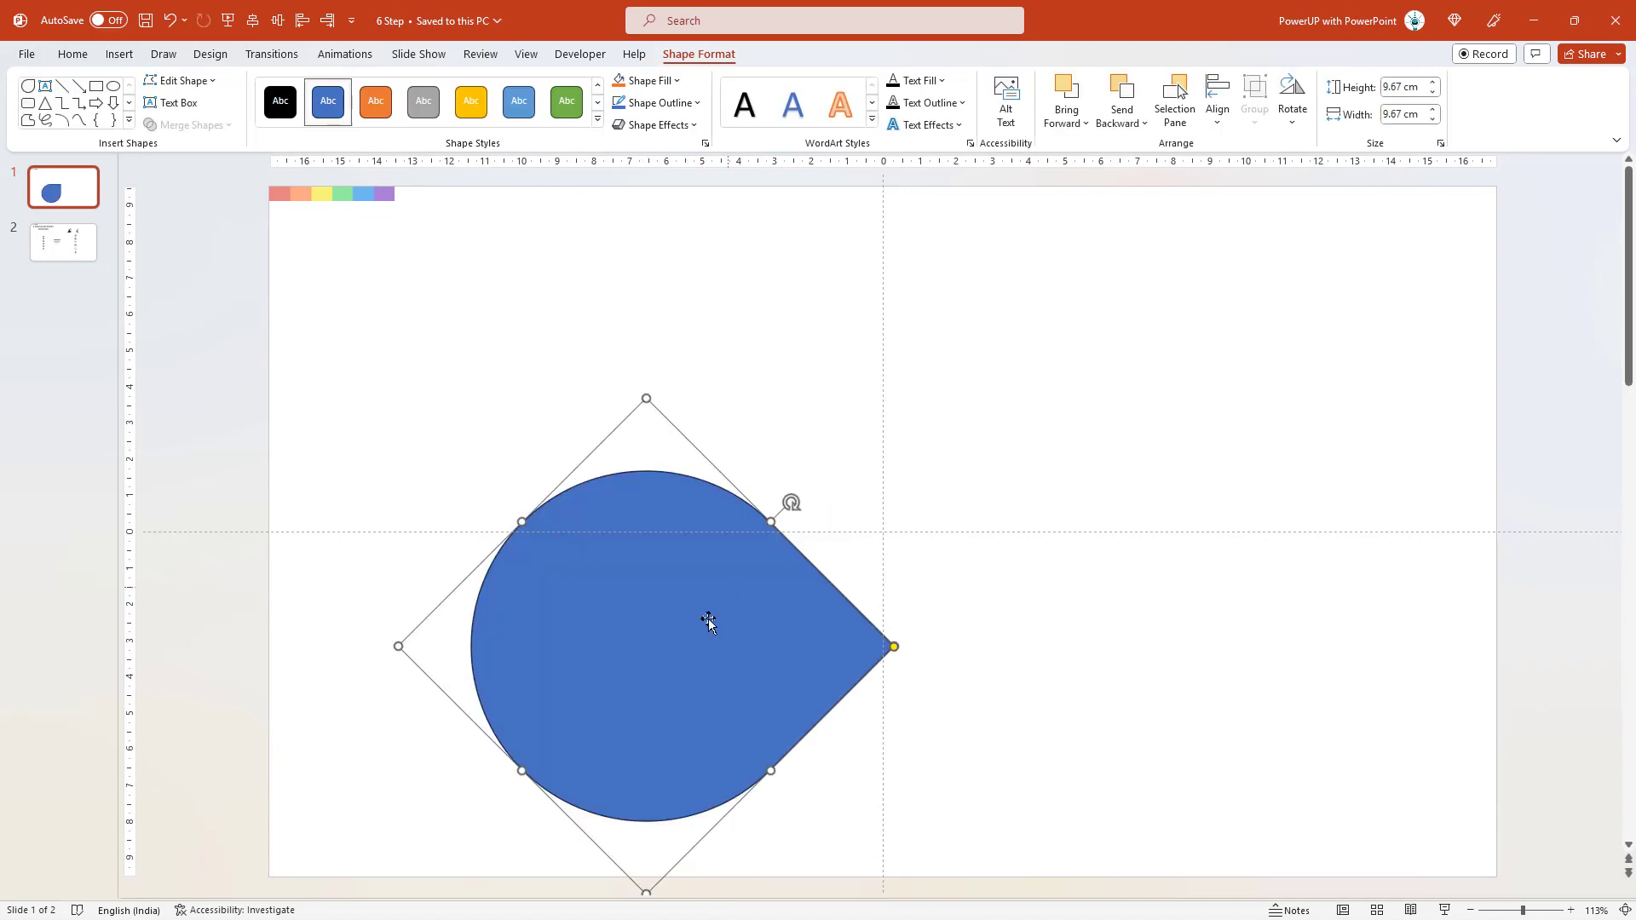
{"action": "left_click_drag", "start_coordinate": [708, 617], "coordinate": [696, 509]}
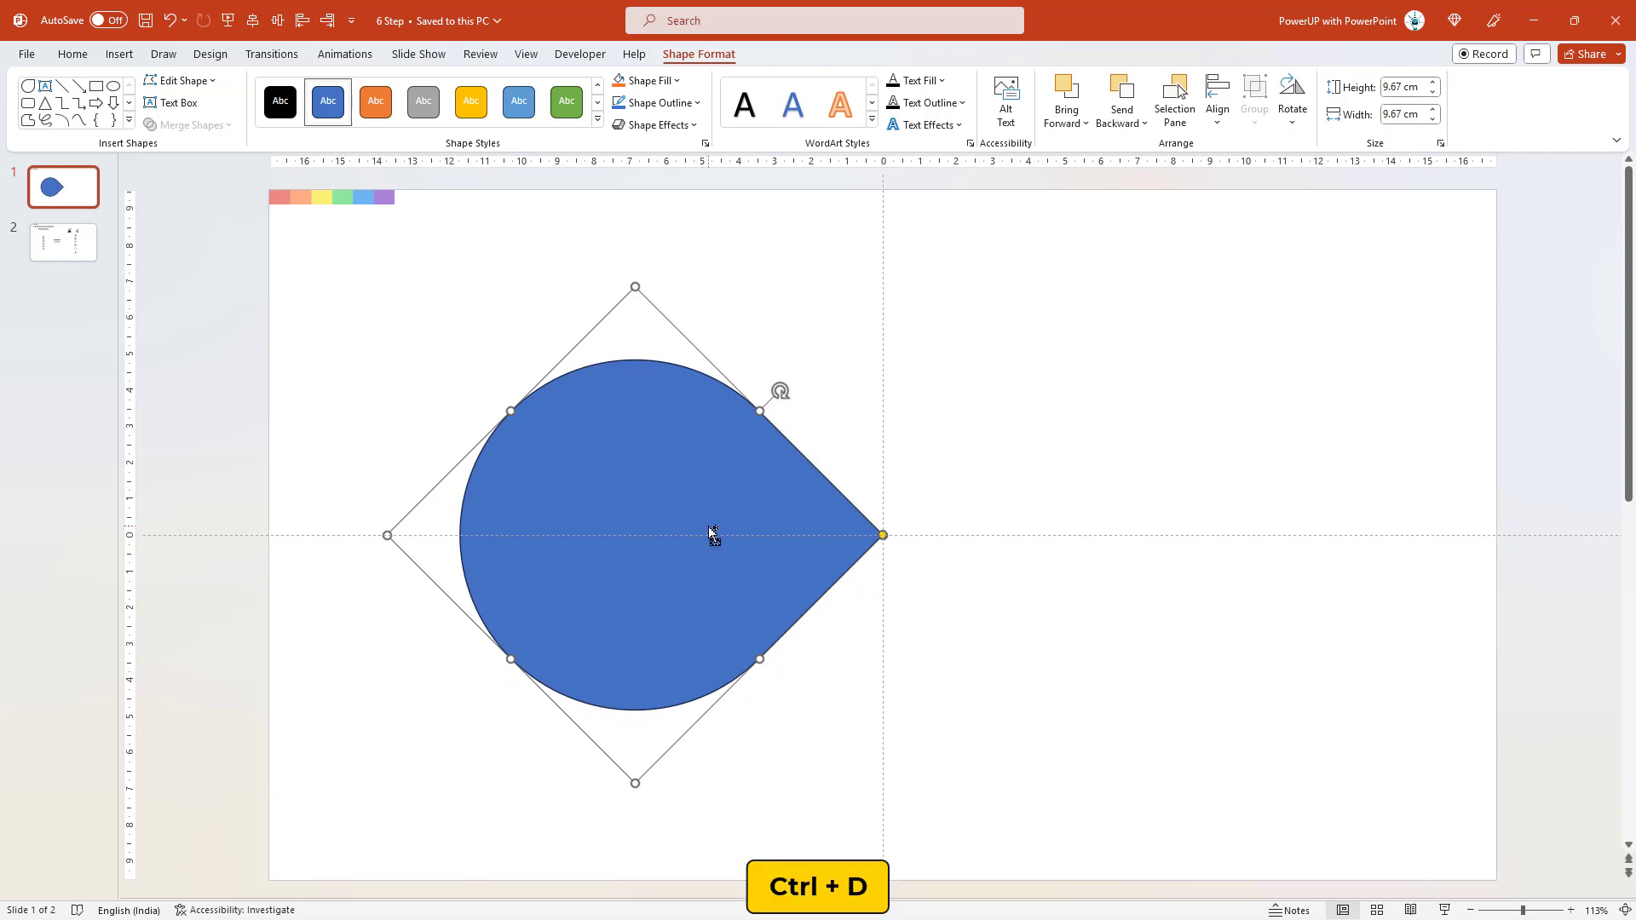
Duplicate the teardrop and shrink the copy evenly to 5.5 cm inside the original
{"action": "key", "text": "ctrl+d"}
{"action": "left_click_drag", "start_coordinate": [664, 529], "coordinate": [630, 541]}
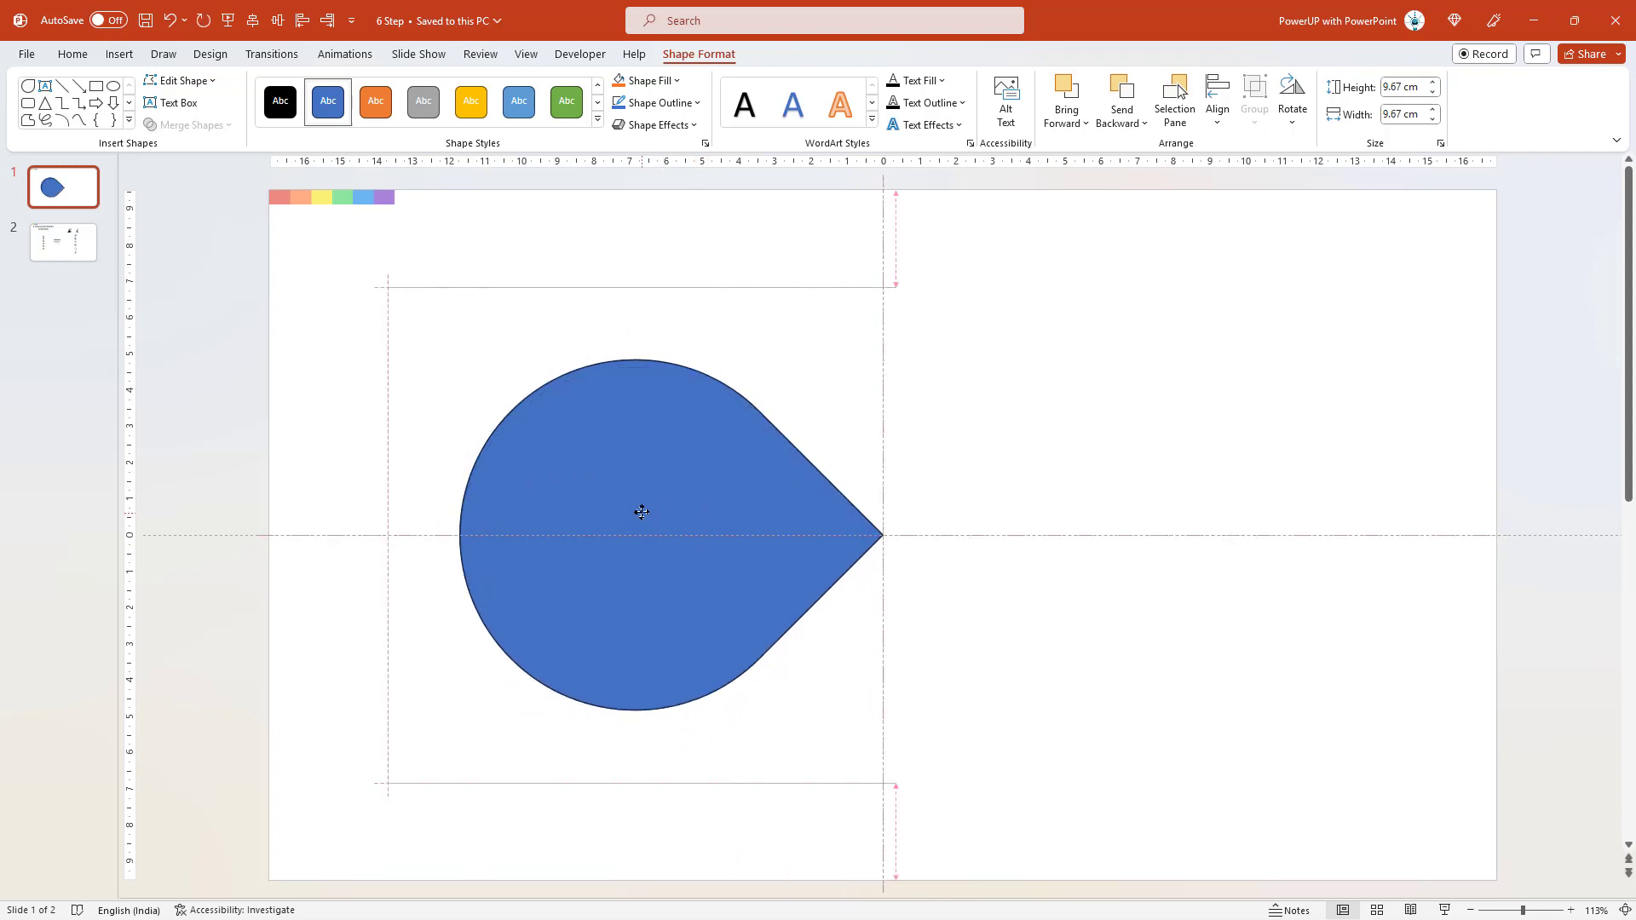
{"action": "left_click_drag", "start_coordinate": [635, 780], "coordinate": [625, 667]}
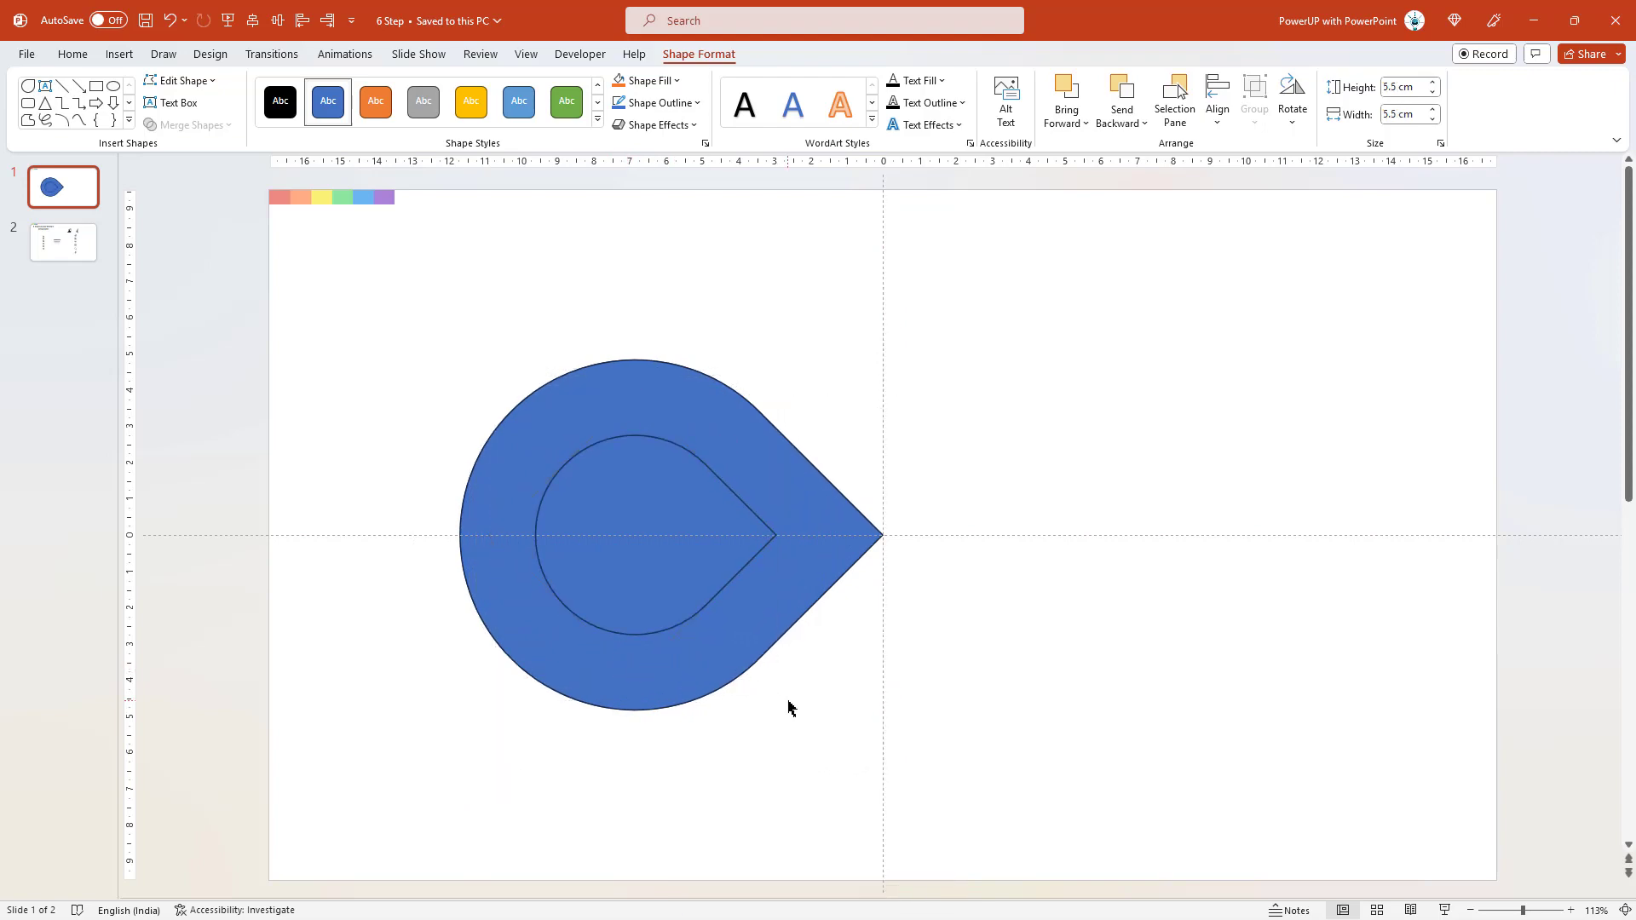
Group the nested teardrops, duplicate them, flip the copy horizontally and align it to the original
{"action": "left_click", "coordinate": [750, 447]}
{"action": "left_click", "coordinate": [656, 499], "text": "shift"}
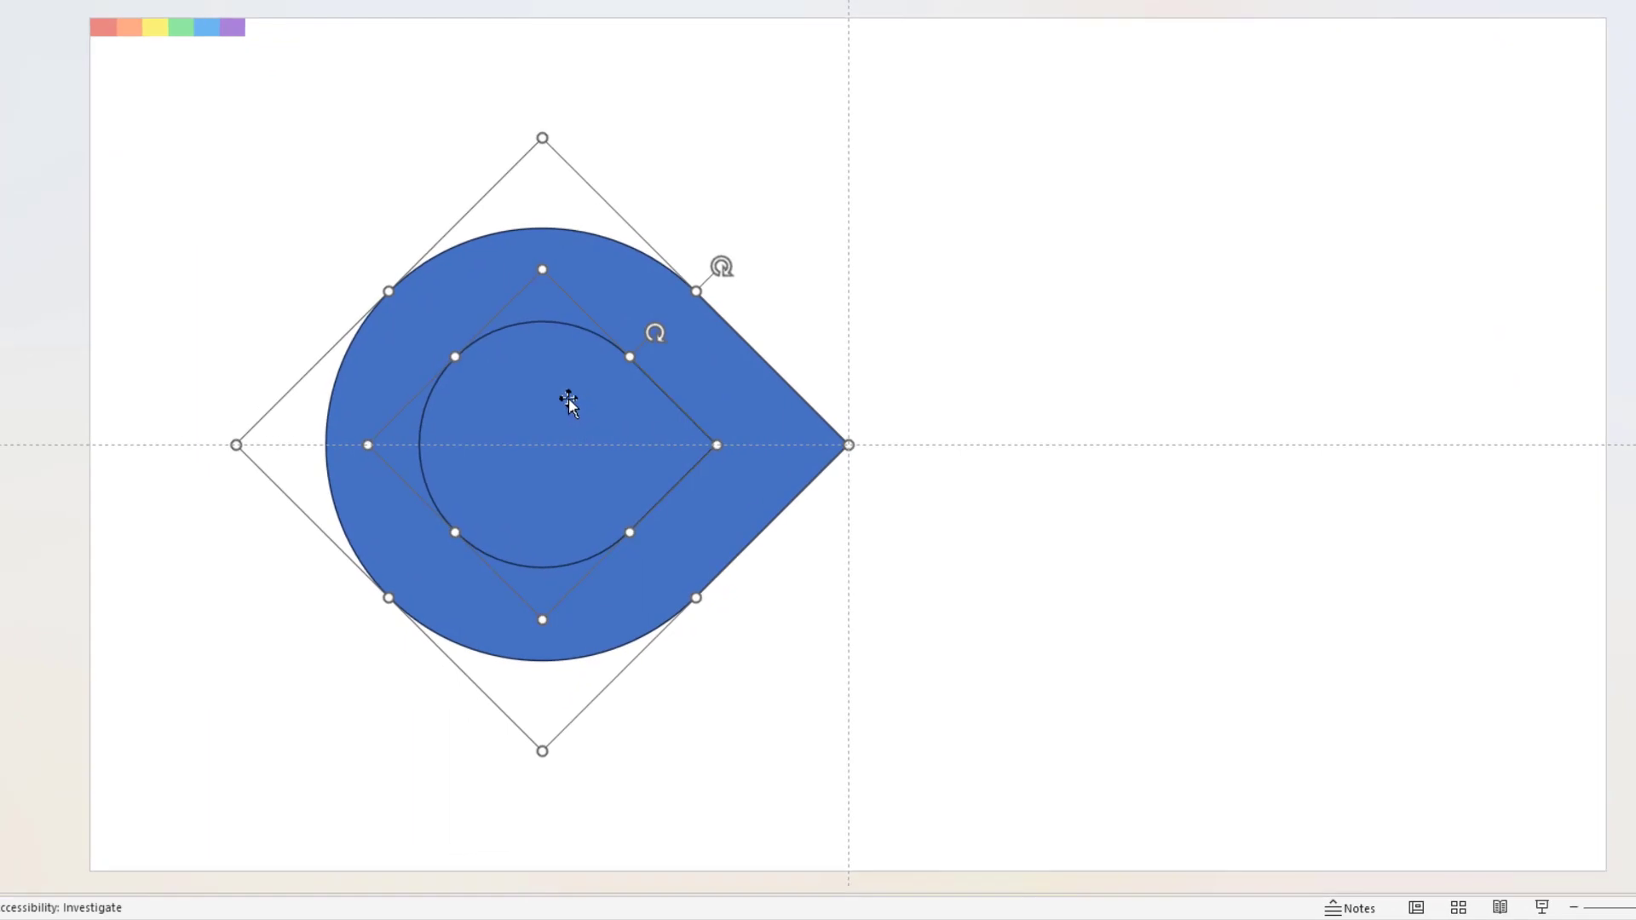
{"action": "right_click", "coordinate": [567, 391]}
{"action": "mouse_move", "coordinate": [629, 570]}
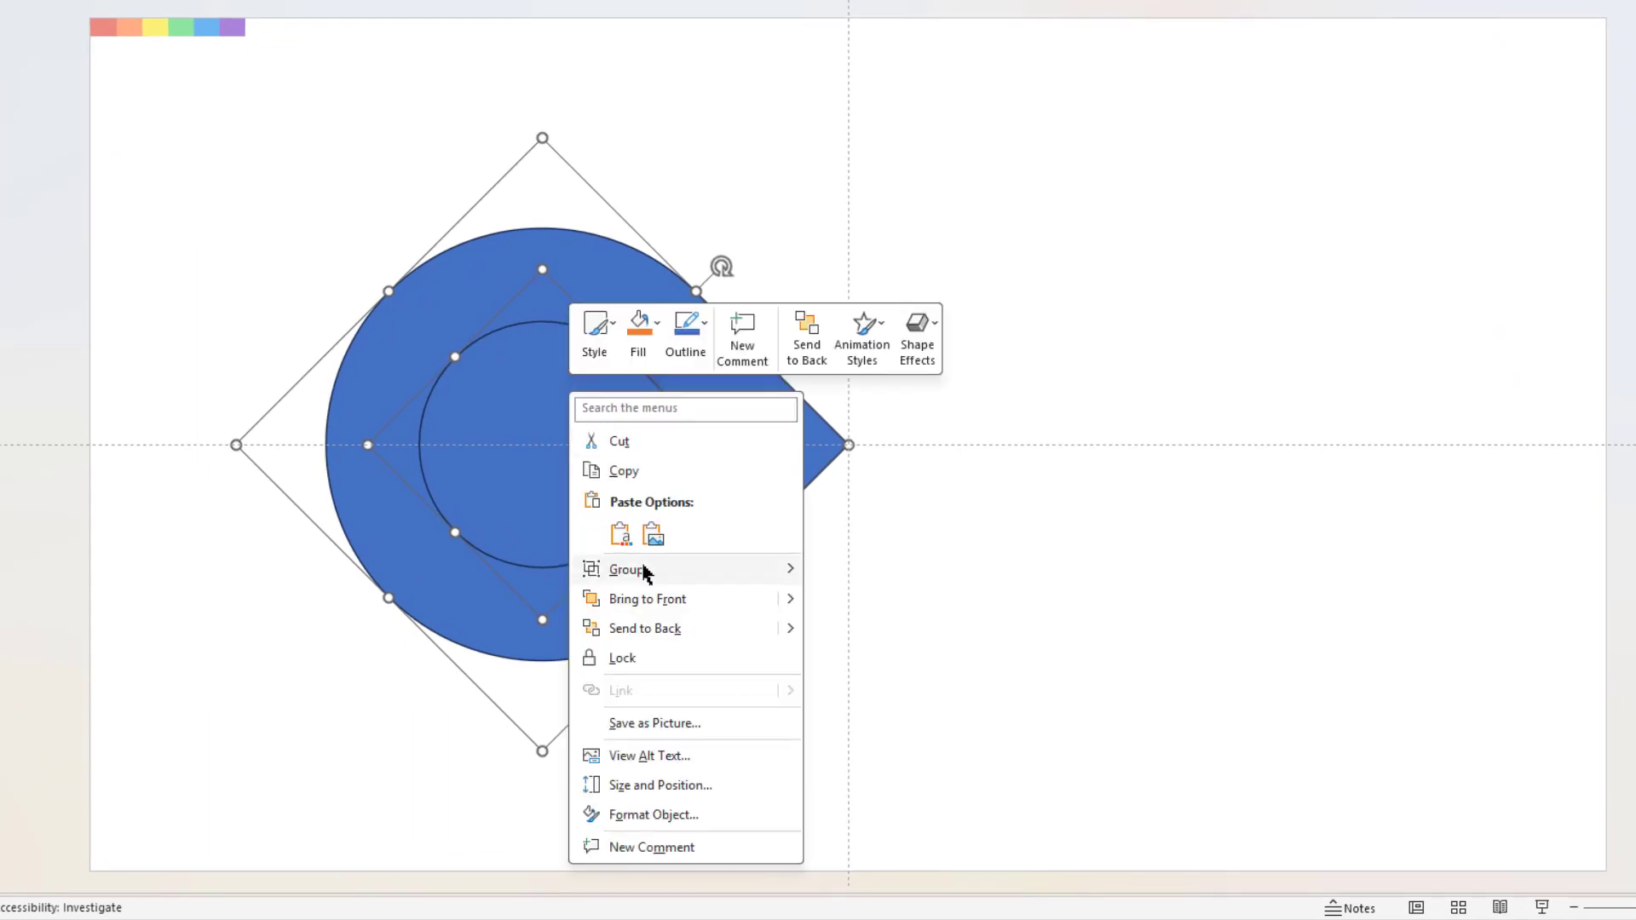
{"action": "left_click", "coordinate": [835, 574]}
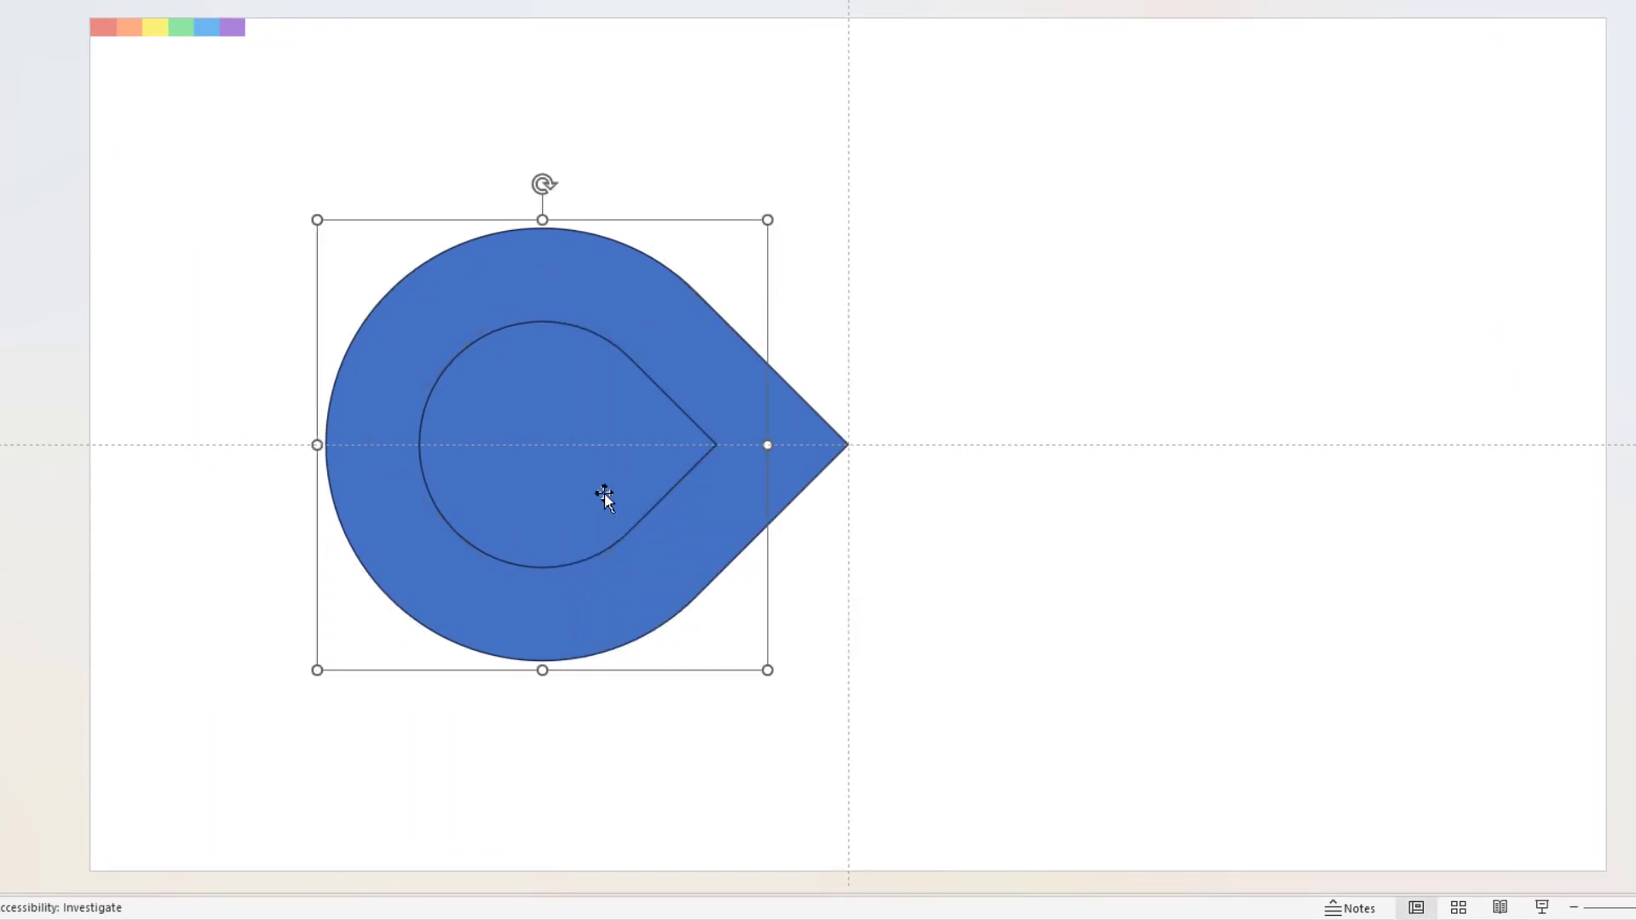
{"action": "key", "text": "ctrl+d"}
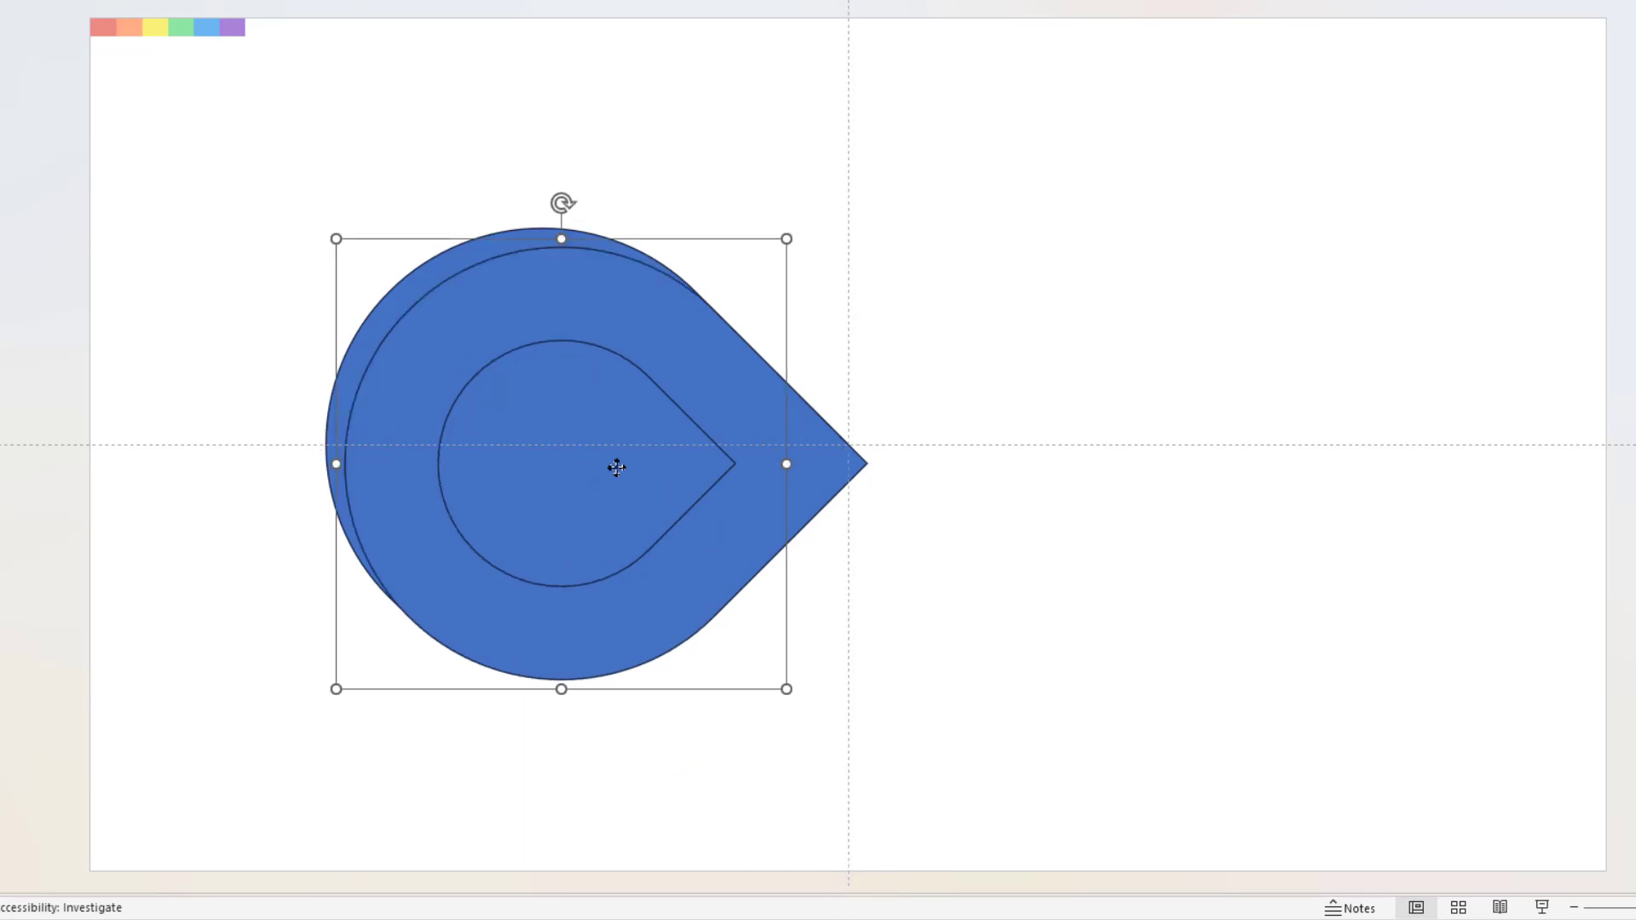
{"action": "left_click_drag", "start_coordinate": [613, 464], "coordinate": [1077, 384]}
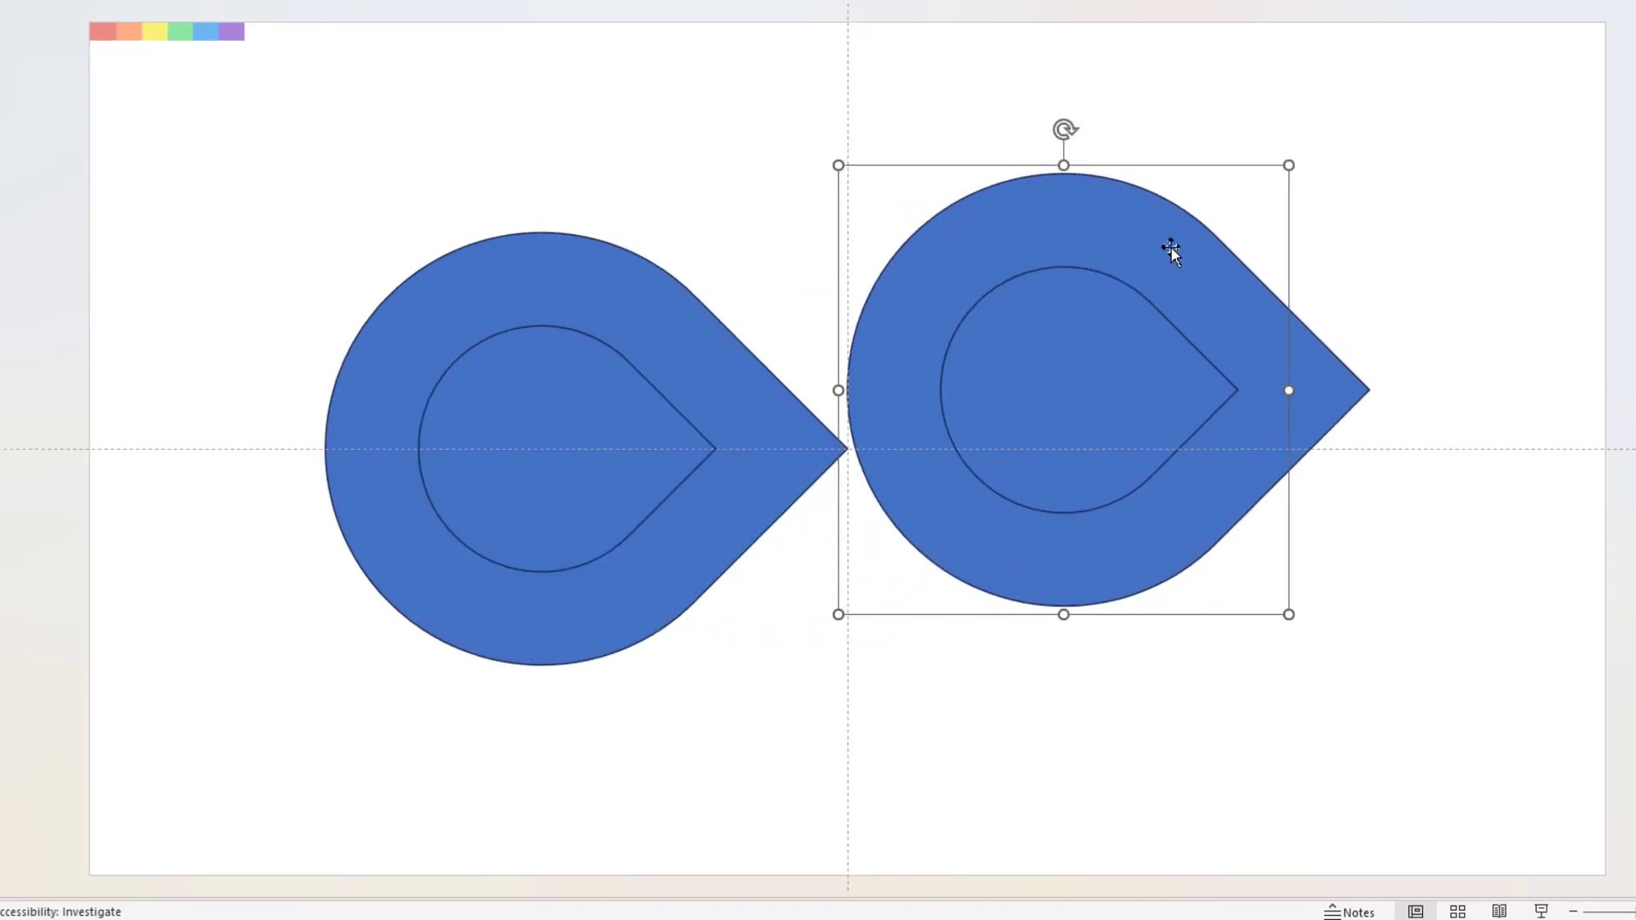
{"action": "left_click", "coordinate": [1321, 136]}
{"action": "left_click", "coordinate": [1331, 269]}
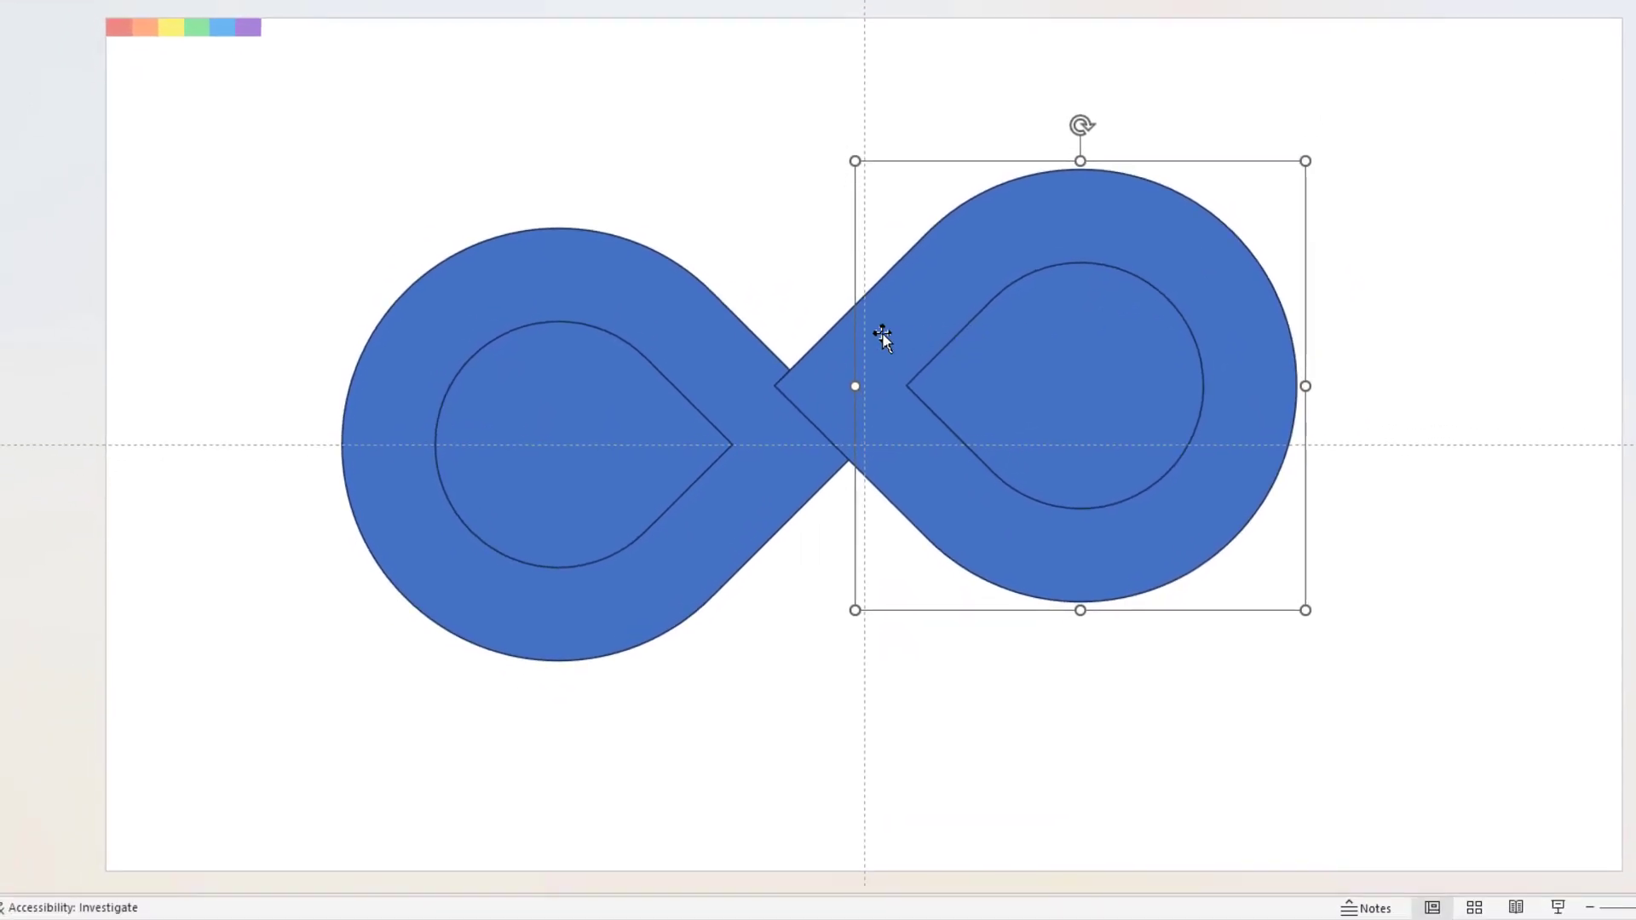
{"action": "left_click_drag", "start_coordinate": [880, 336], "coordinate": [842, 394]}
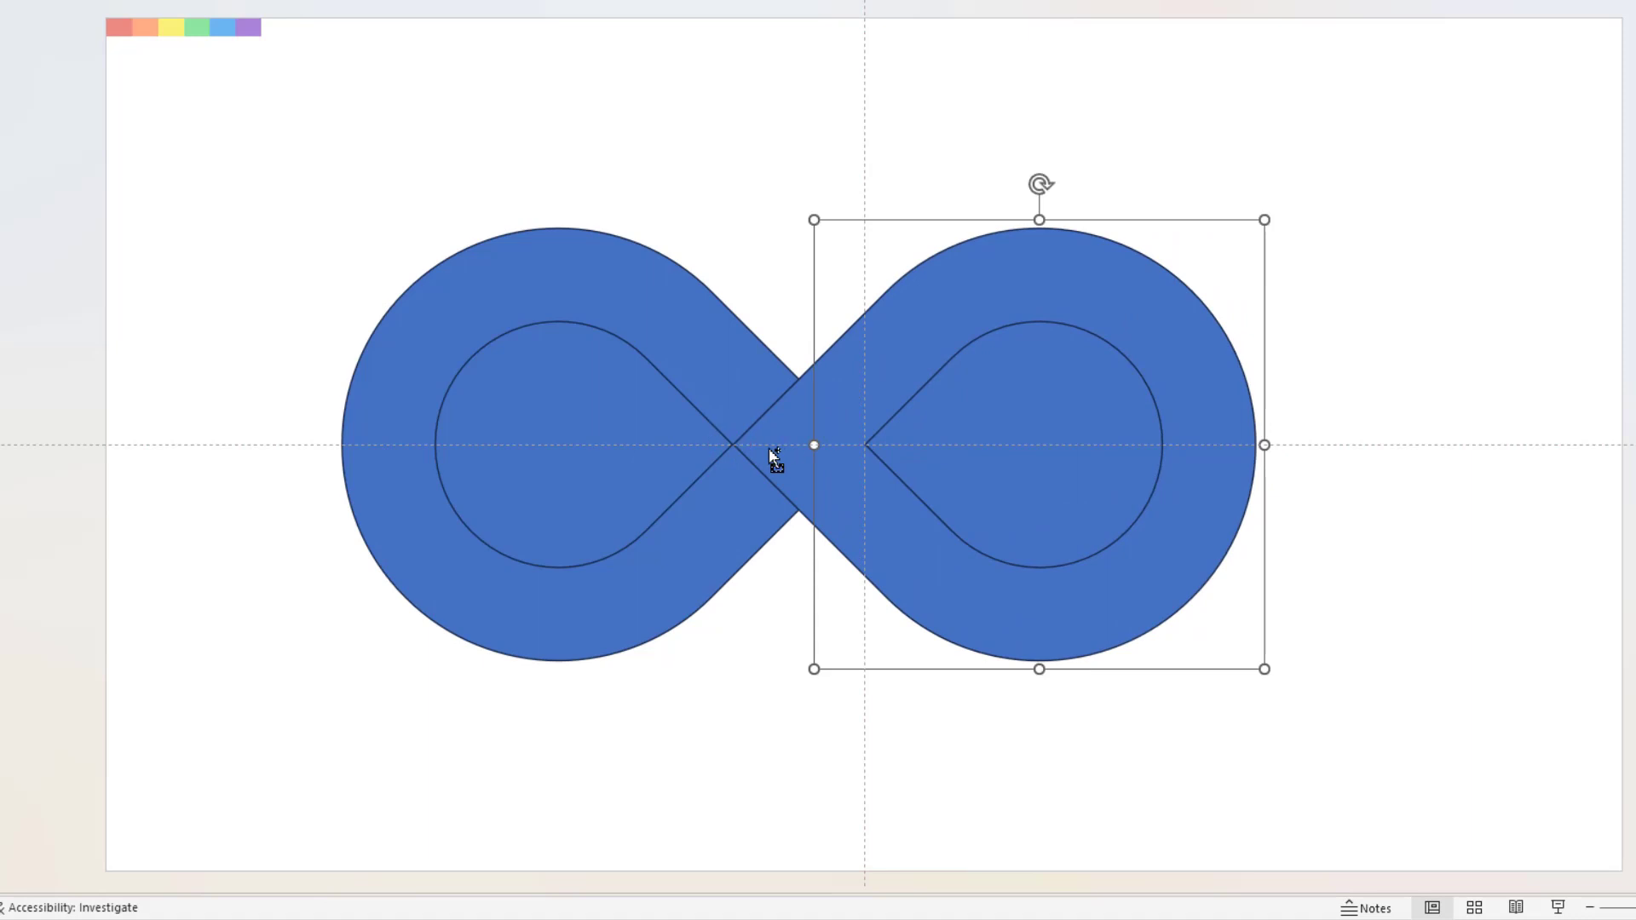
Select both teardrop groups and move the infinity loop to the slide centre
{"action": "scroll", "coordinate": [773, 458], "scroll_direction": "up", "scroll_amount": 3}
{"action": "key", "text": "Escape"}
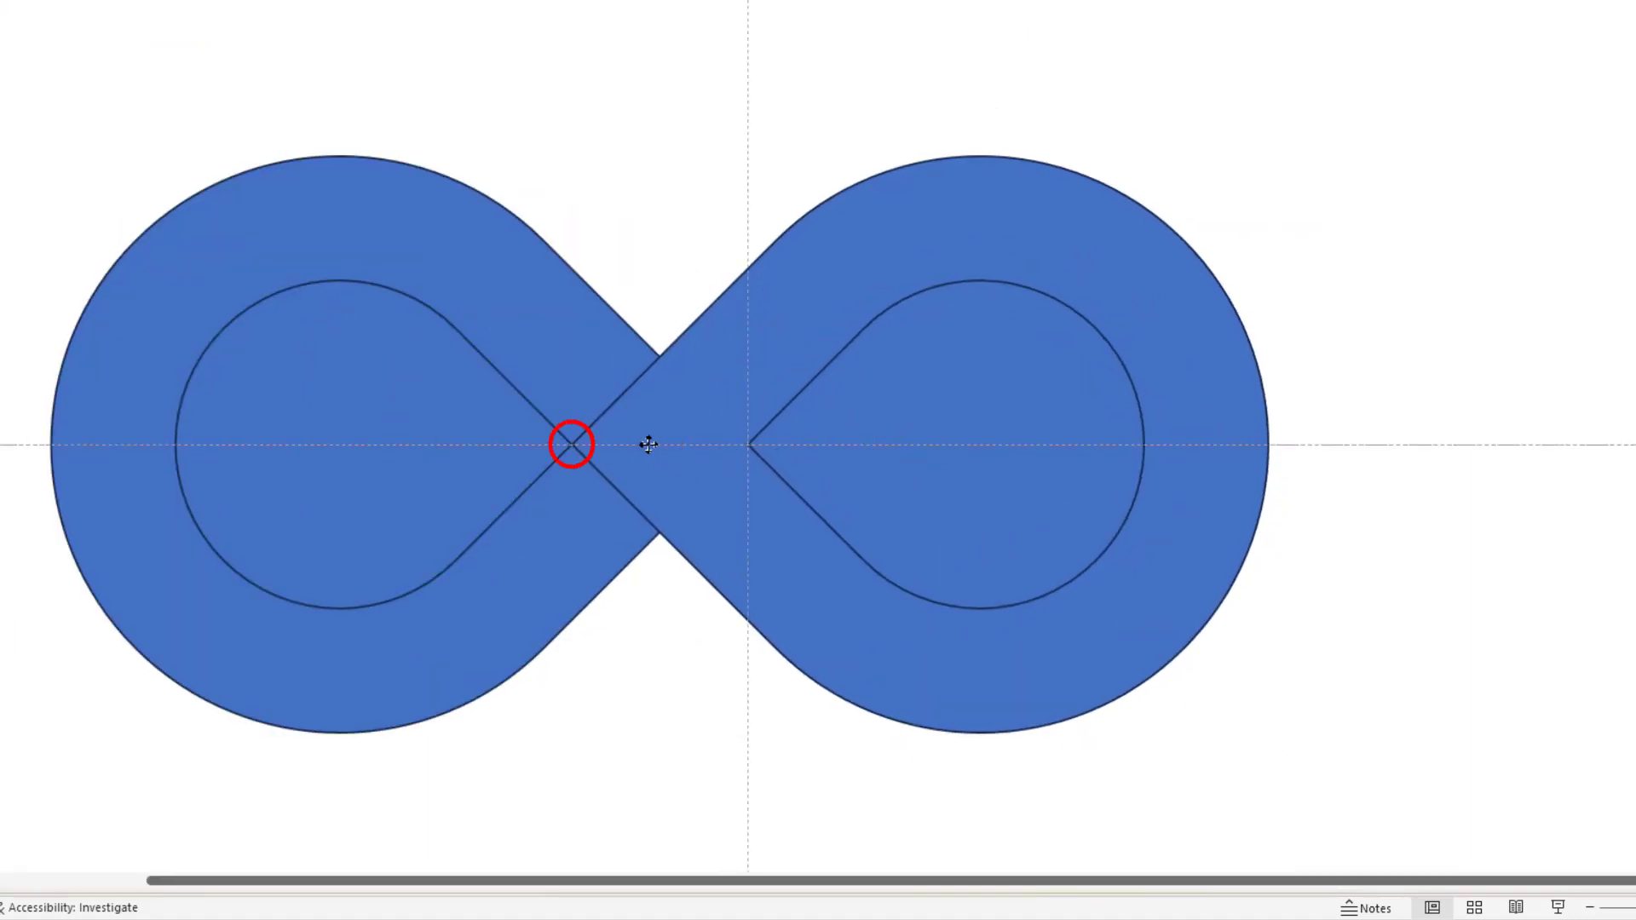
{"action": "left_click", "coordinate": [649, 444]}
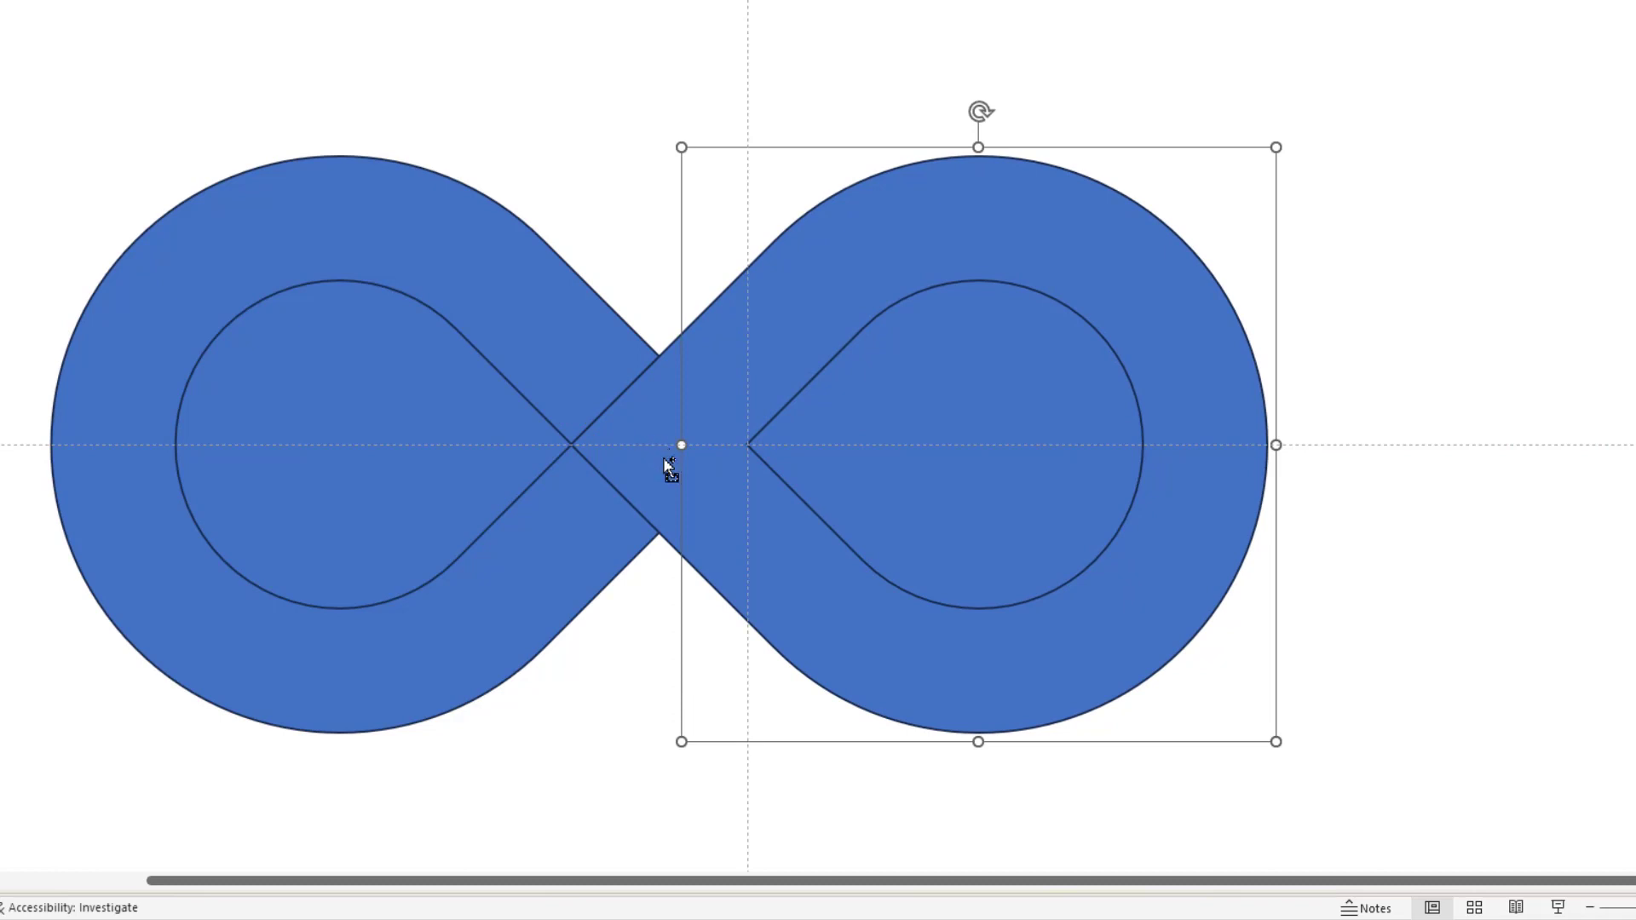
{"action": "scroll", "coordinate": [667, 467], "scroll_direction": "down", "scroll_amount": 3}
{"action": "left_click", "coordinate": [672, 358], "text": "shift"}
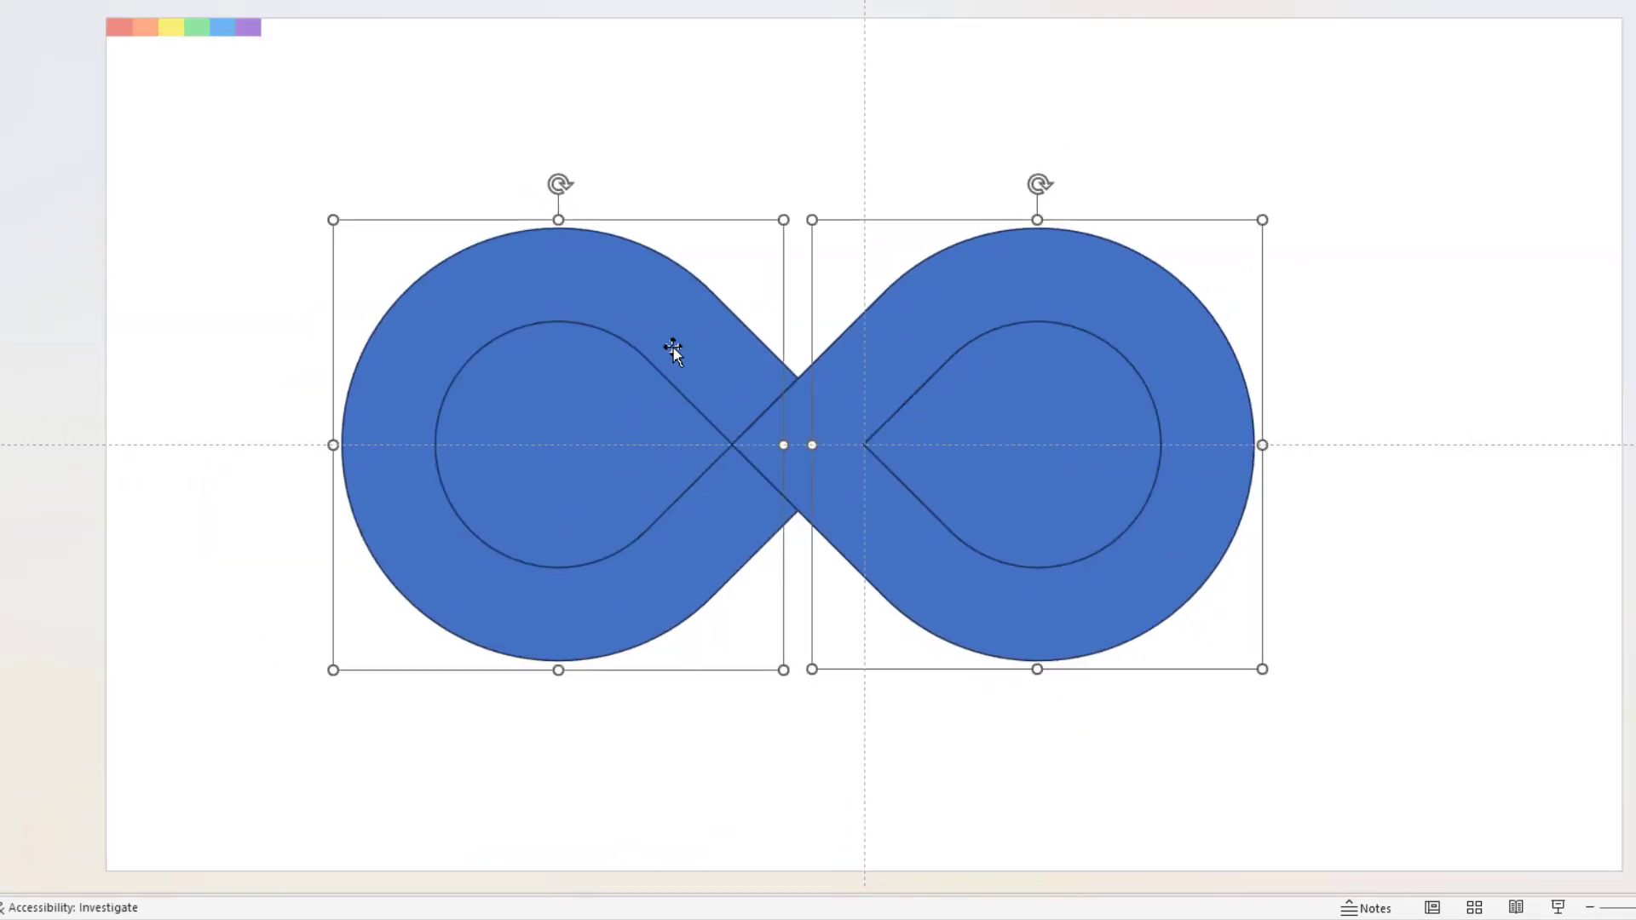
{"action": "left_click_drag", "start_coordinate": [673, 348], "coordinate": [733, 348]}
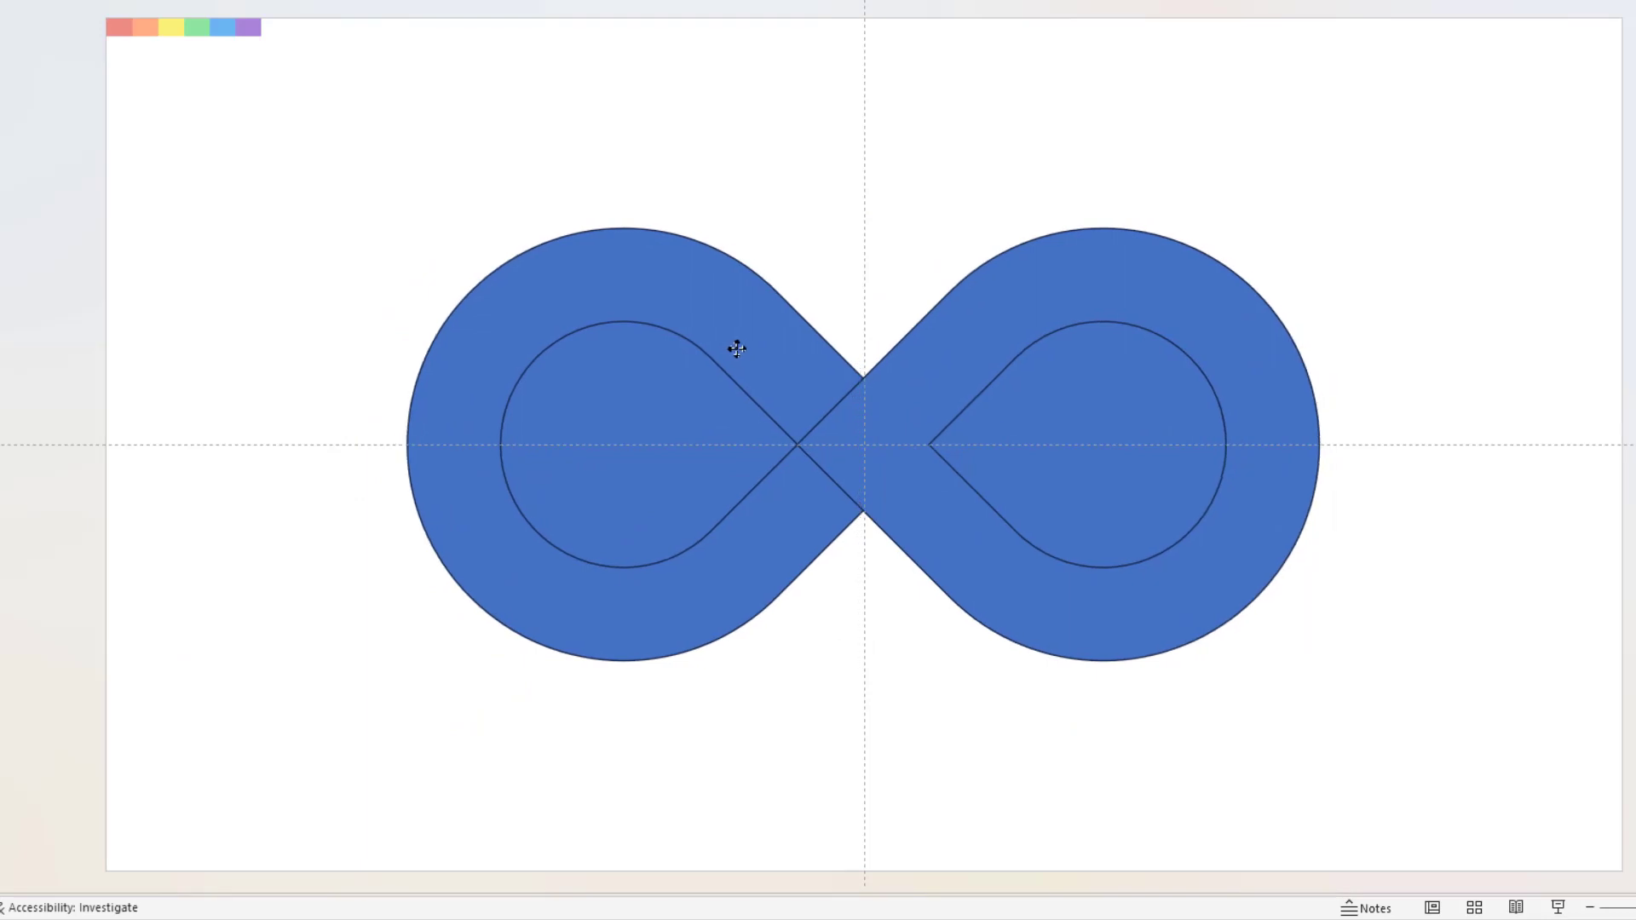
Group both halves and enlarge the infinity shape evenly from its centre
{"action": "right_click", "coordinate": [747, 330]}
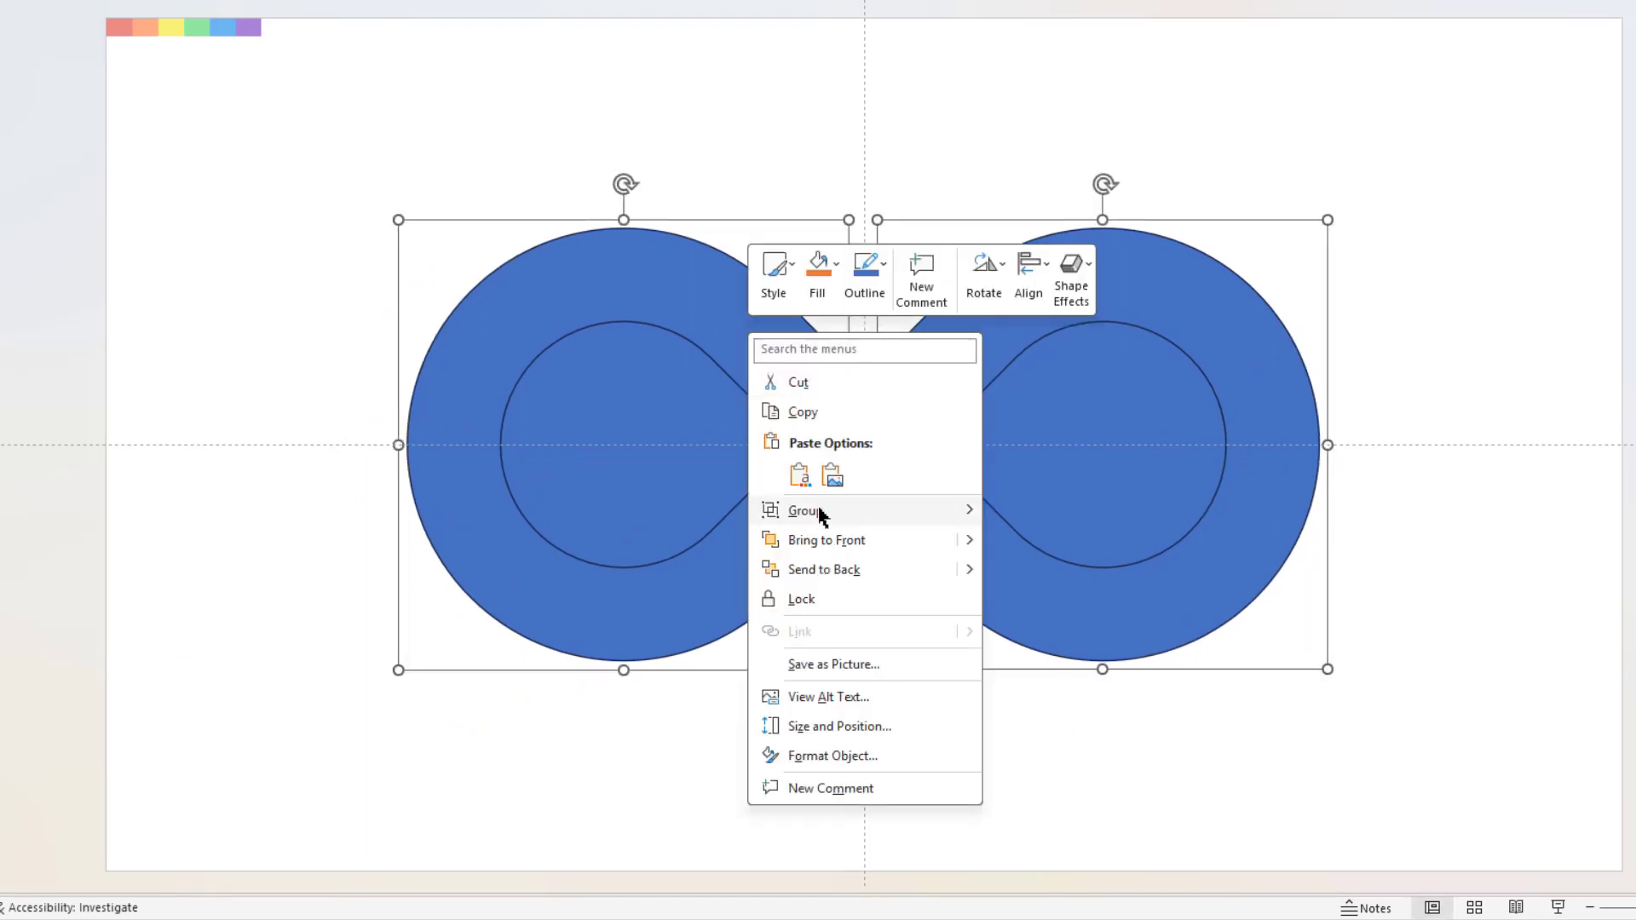
{"action": "left_click", "coordinate": [1025, 517]}
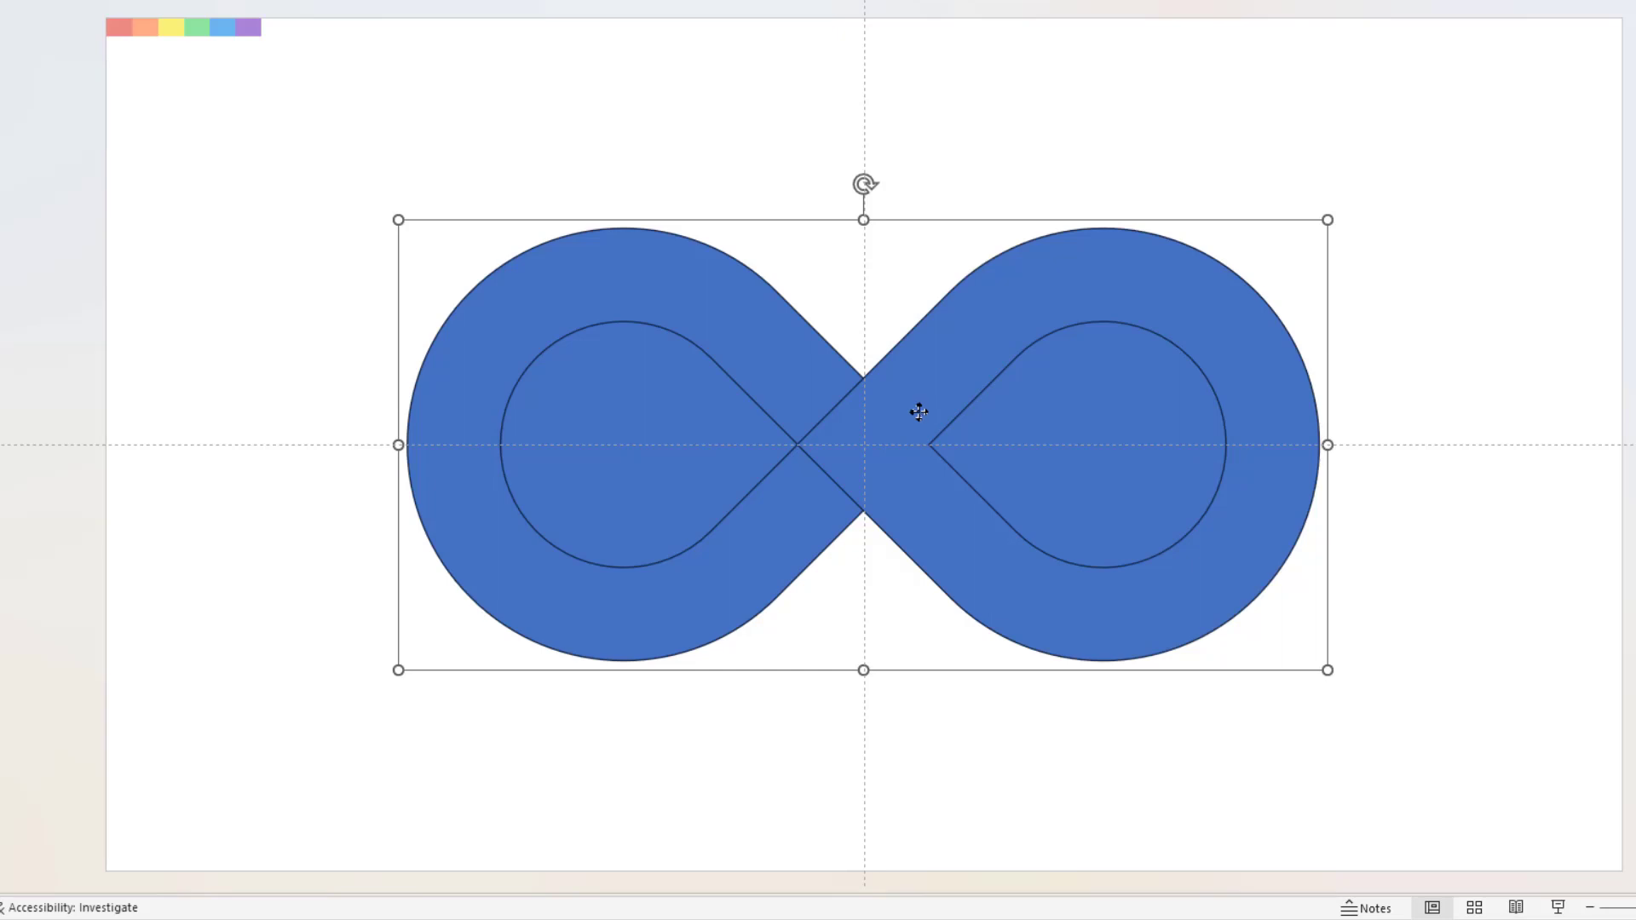
{"action": "left_click_drag", "start_coordinate": [919, 412], "coordinate": [919, 413]}
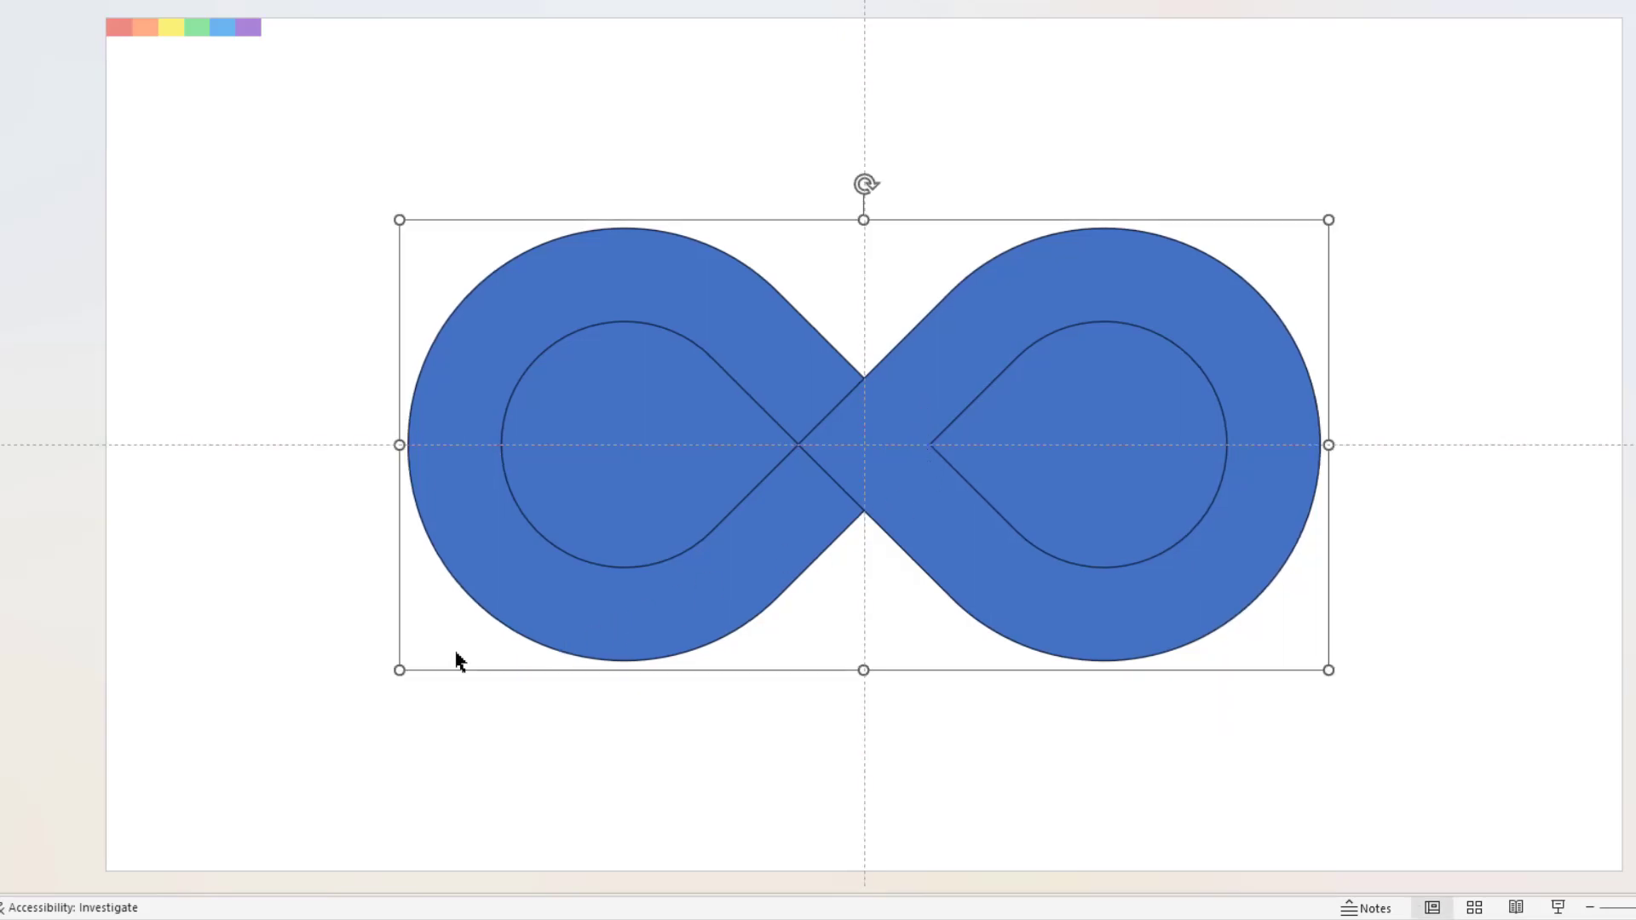
{"action": "left_click_drag", "start_coordinate": [400, 670], "coordinate": [350, 695]}
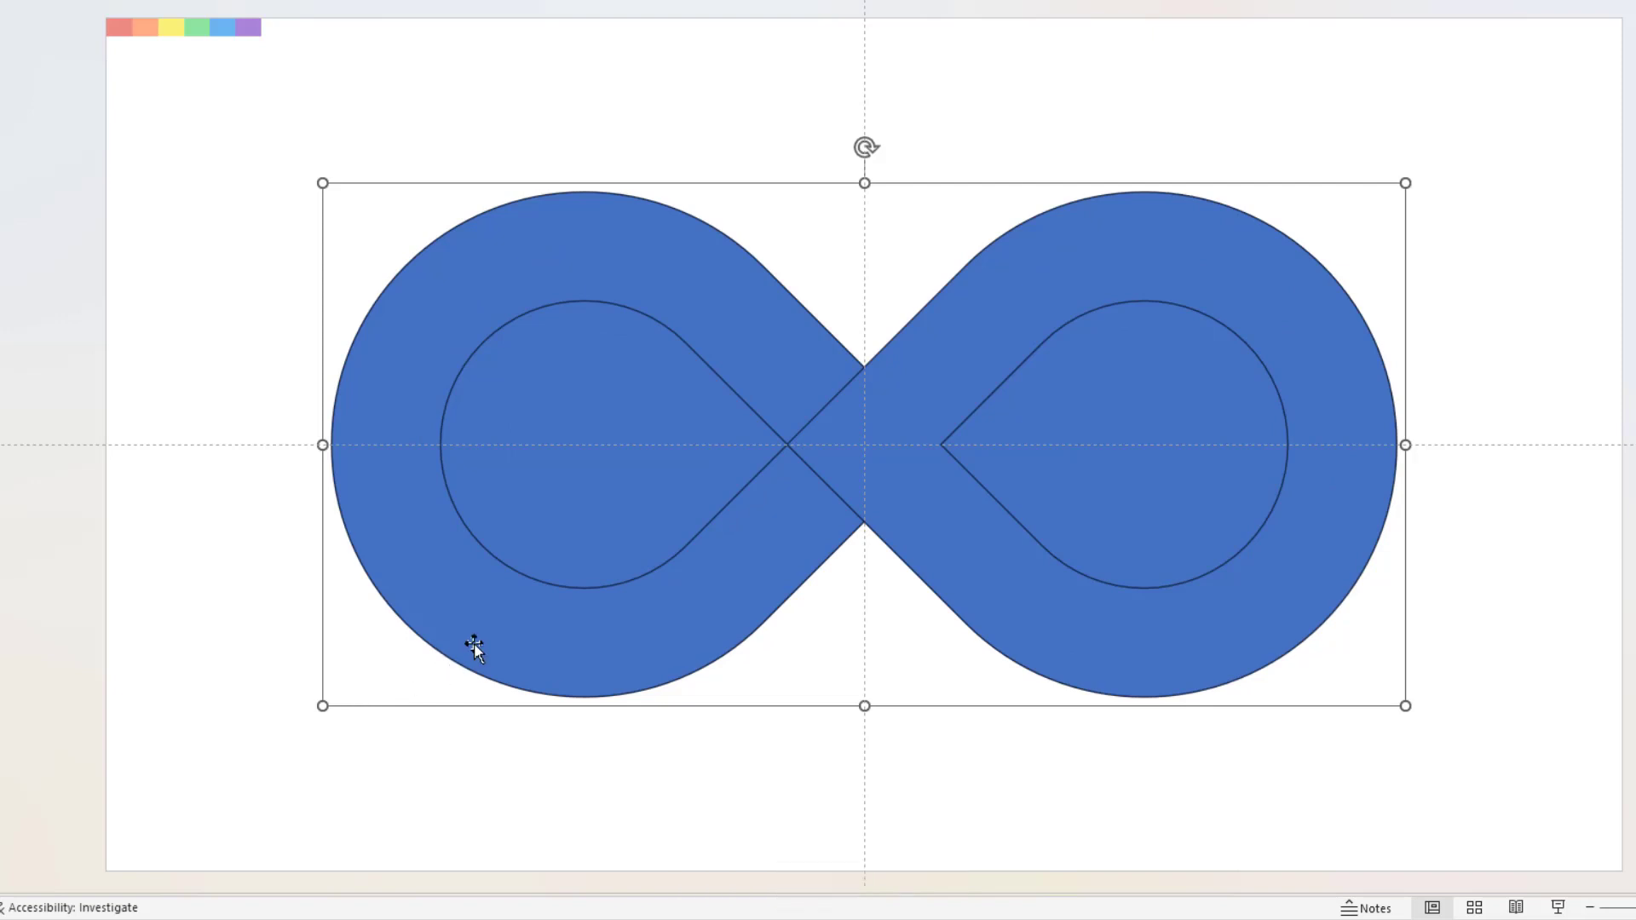
Ungroup the infinity into its halves, then into separate teardrops, and deselect
{"action": "right_click", "coordinate": [377, 525]}
{"action": "mouse_move", "coordinate": [436, 230]}
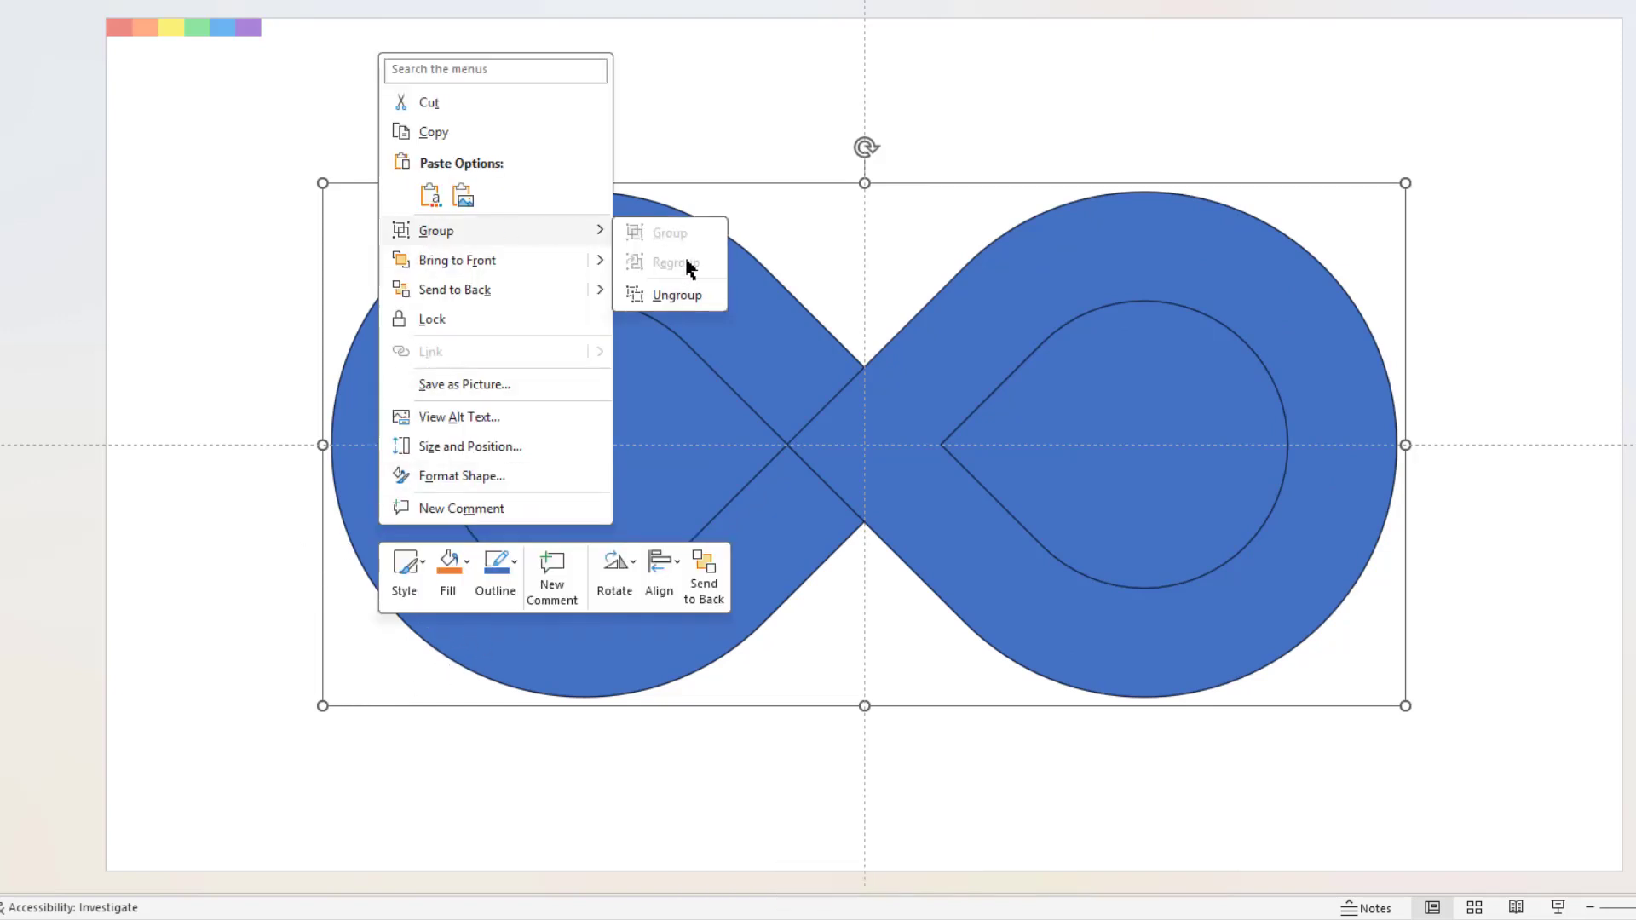
{"action": "left_click", "coordinate": [674, 292]}
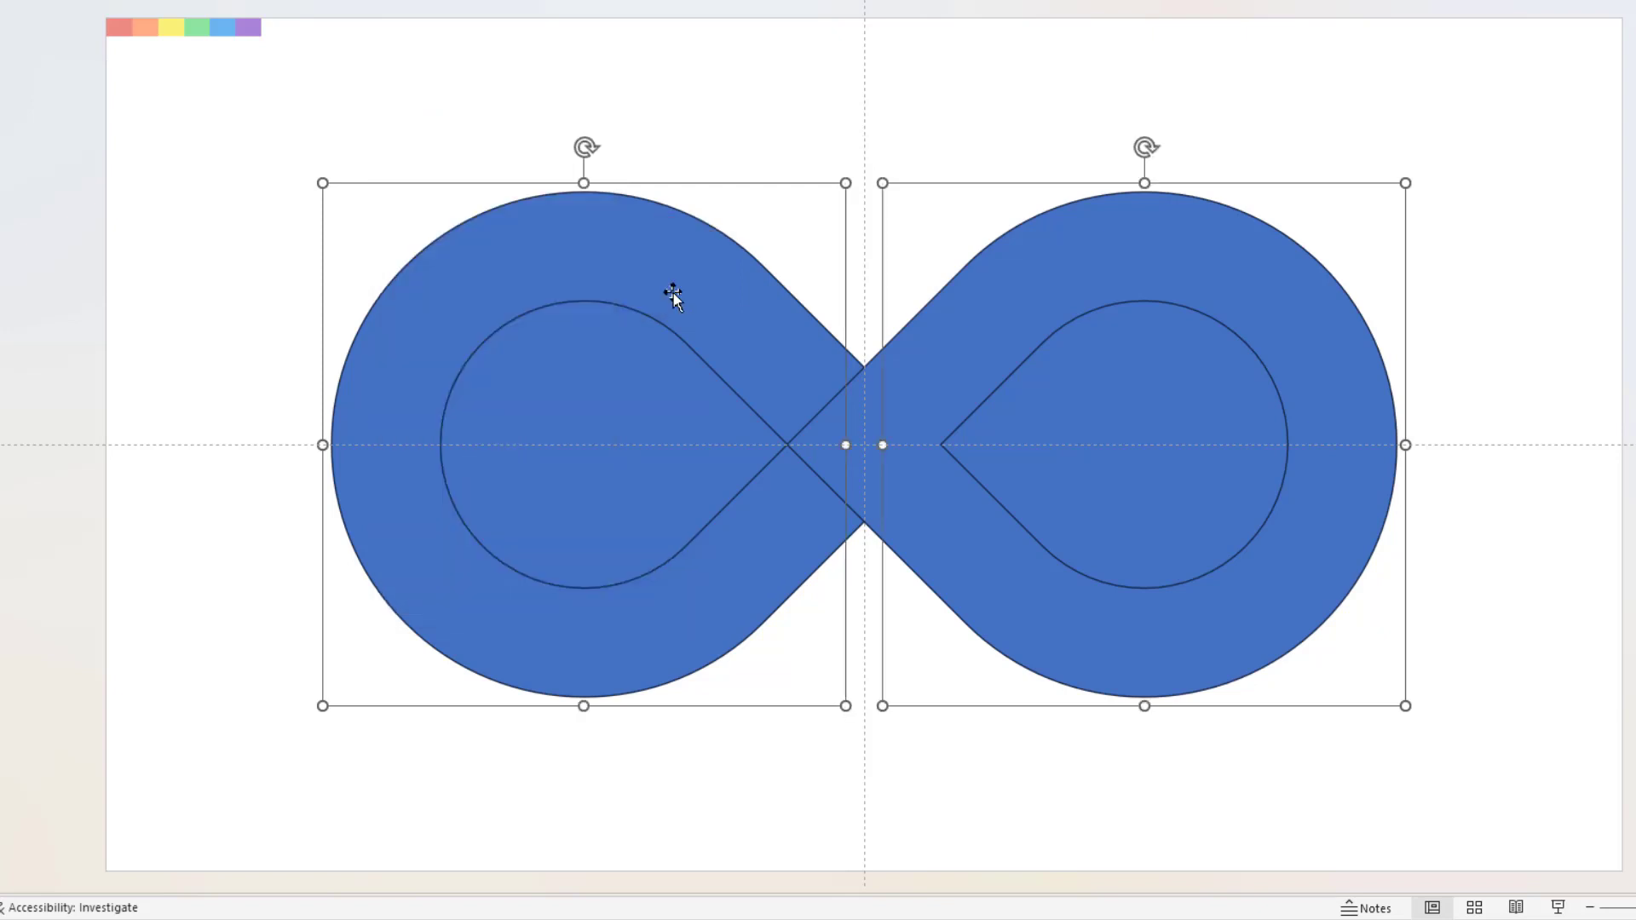
{"action": "right_click", "coordinate": [646, 248]}
{"action": "mouse_move", "coordinate": [704, 427]}
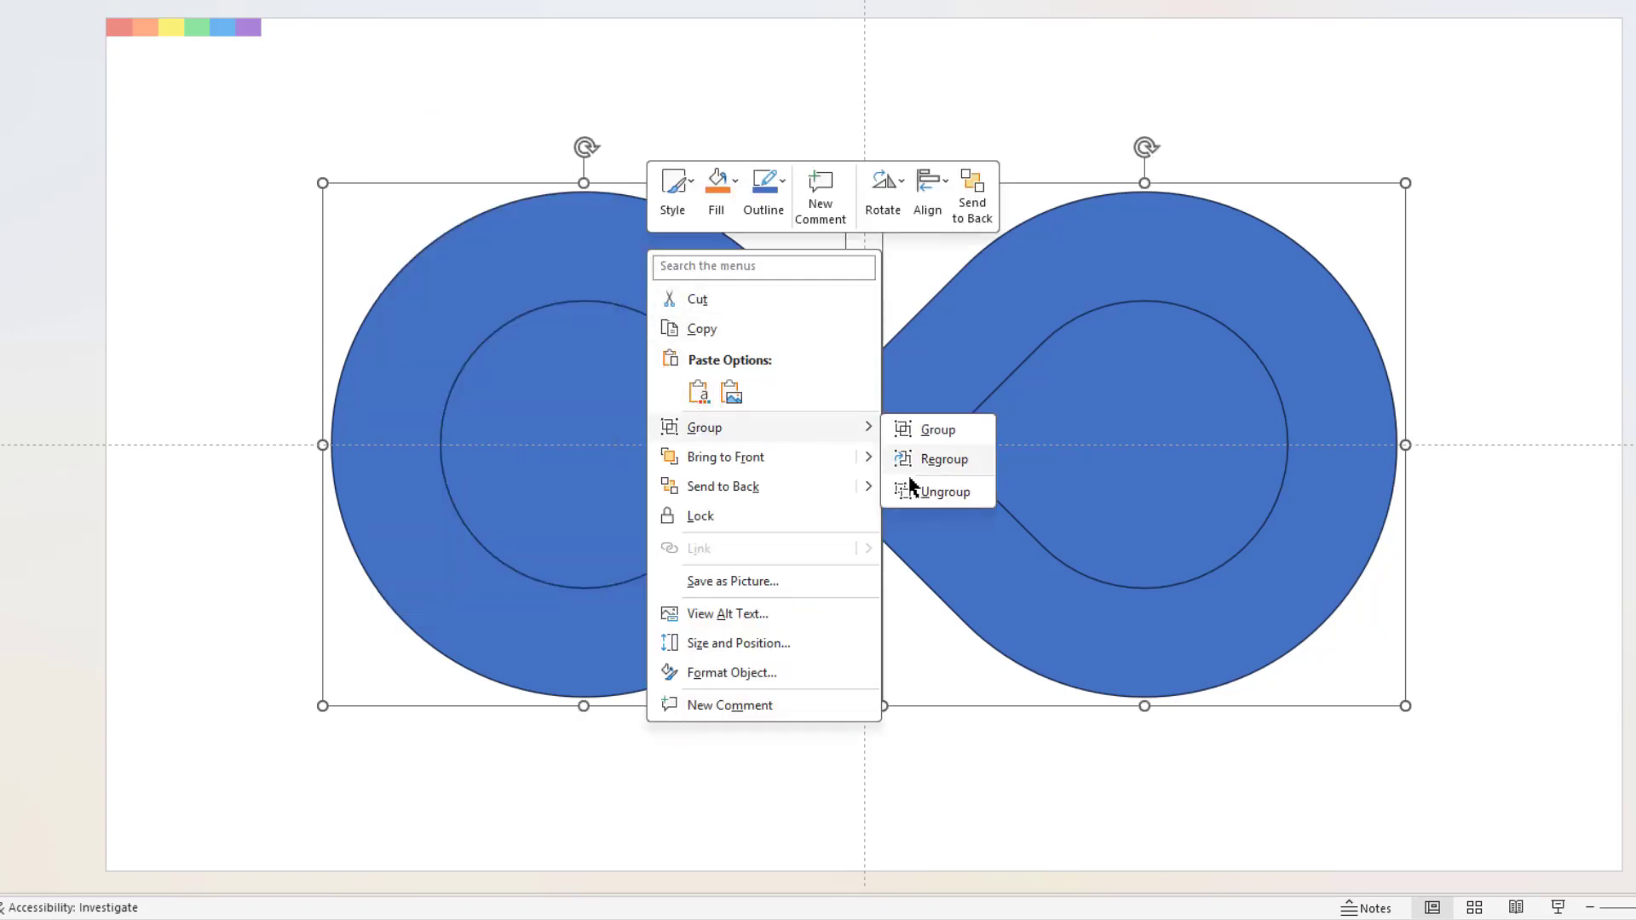
{"action": "left_click", "coordinate": [938, 492]}
{"action": "left_click", "coordinate": [261, 351]}
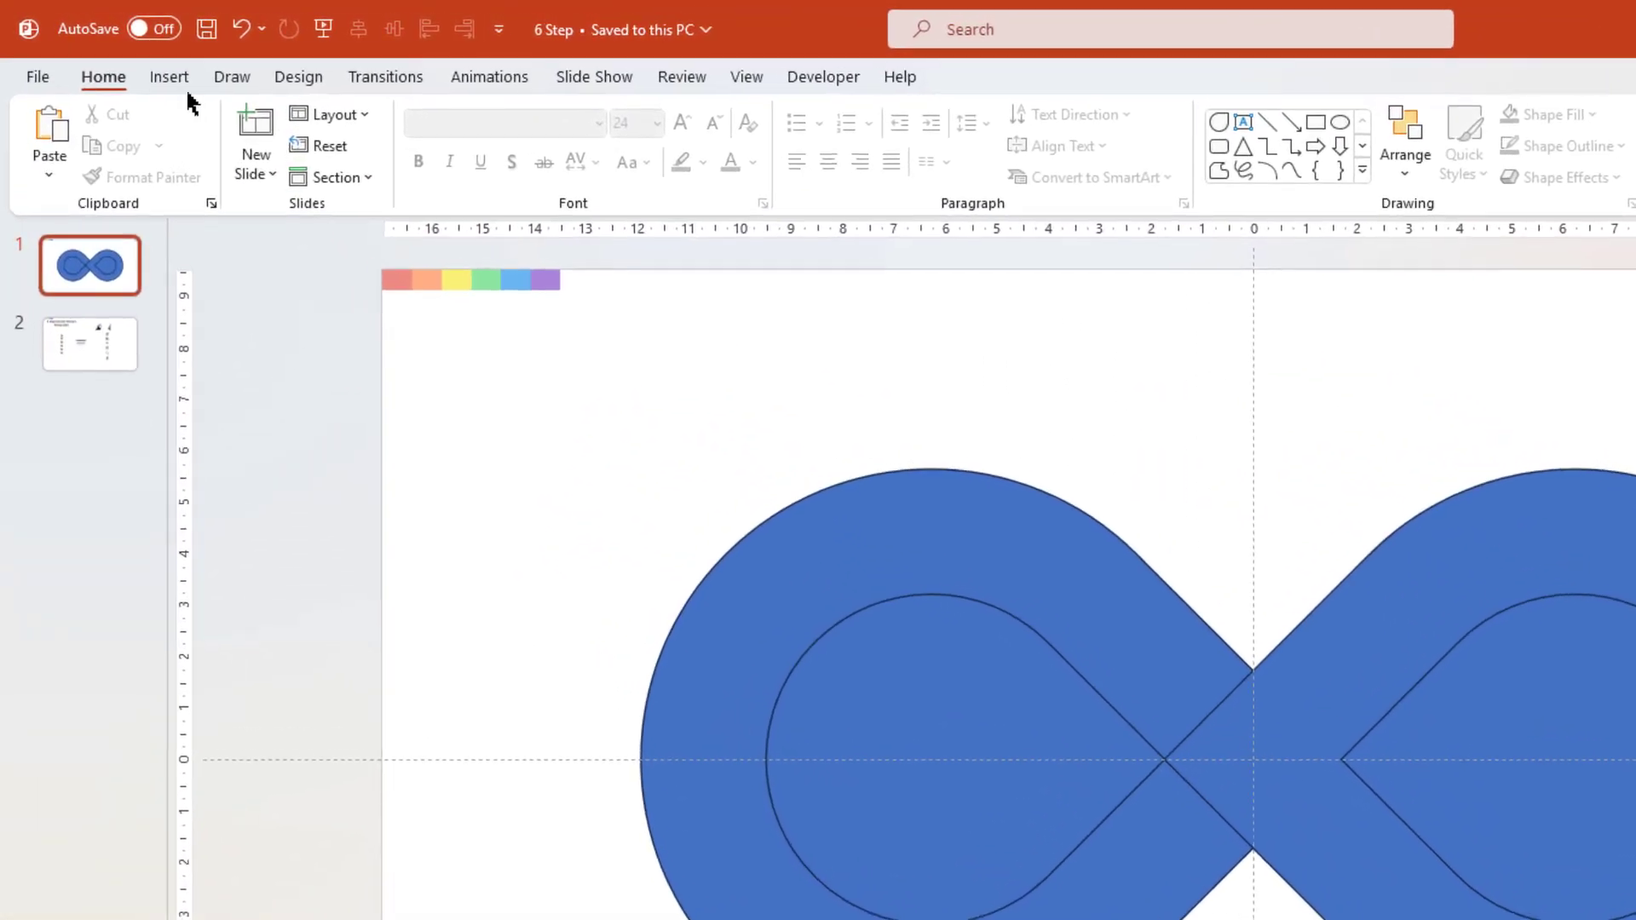
Draw a chevron, narrow it, turn it upward and shorten it on the left band
{"action": "left_click", "coordinate": [119, 55]}
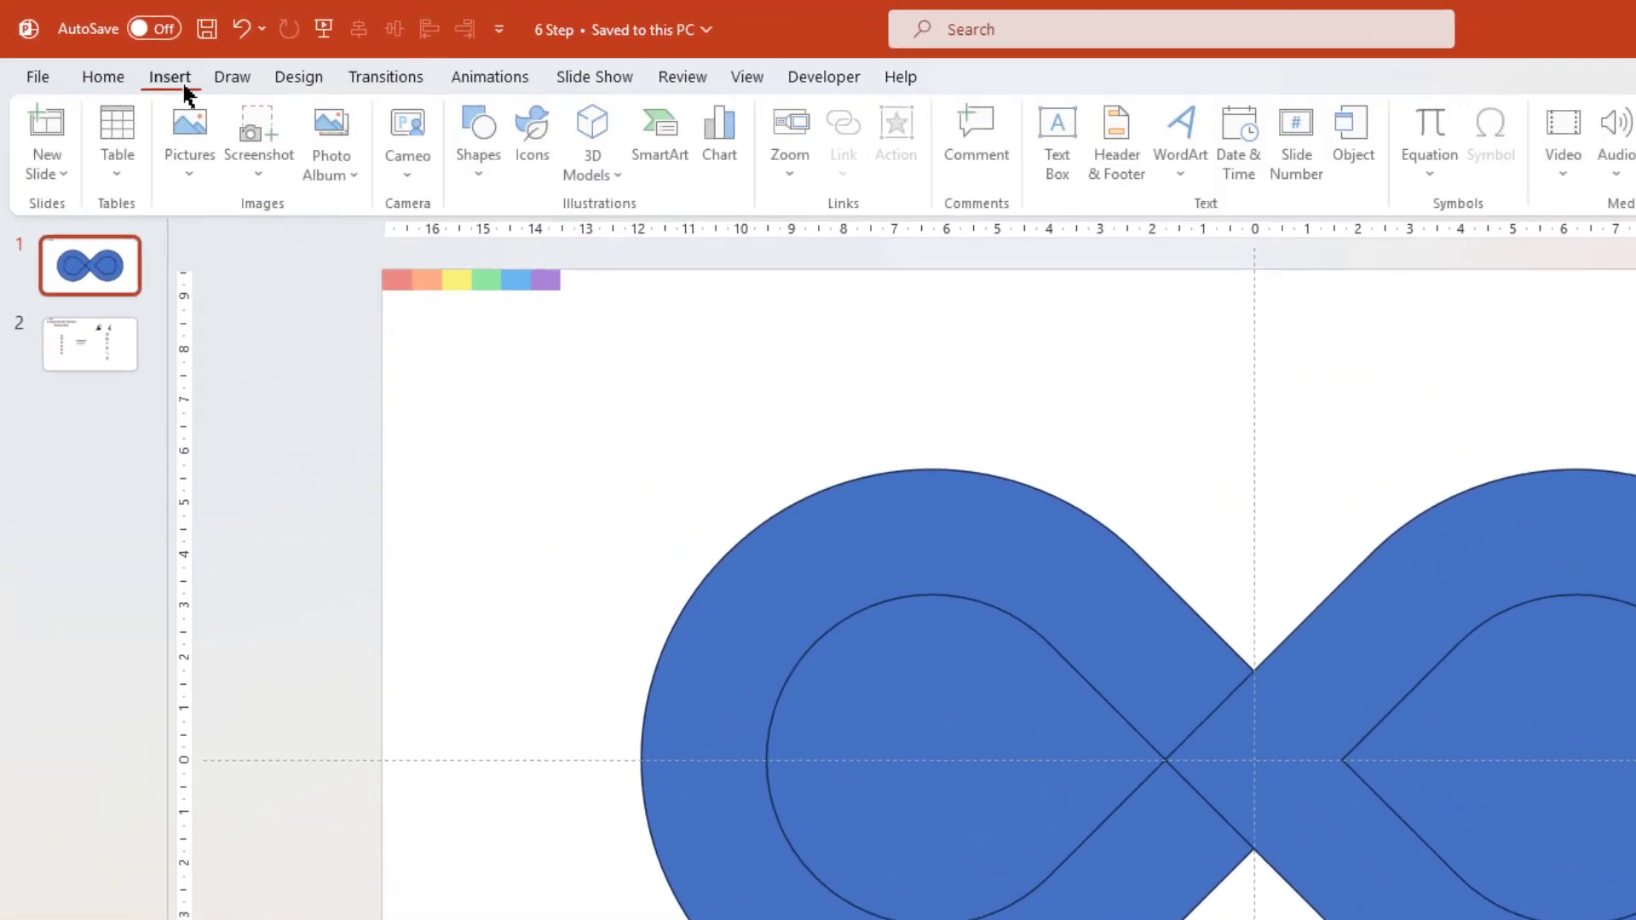
{"action": "left_click", "coordinate": [471, 183]}
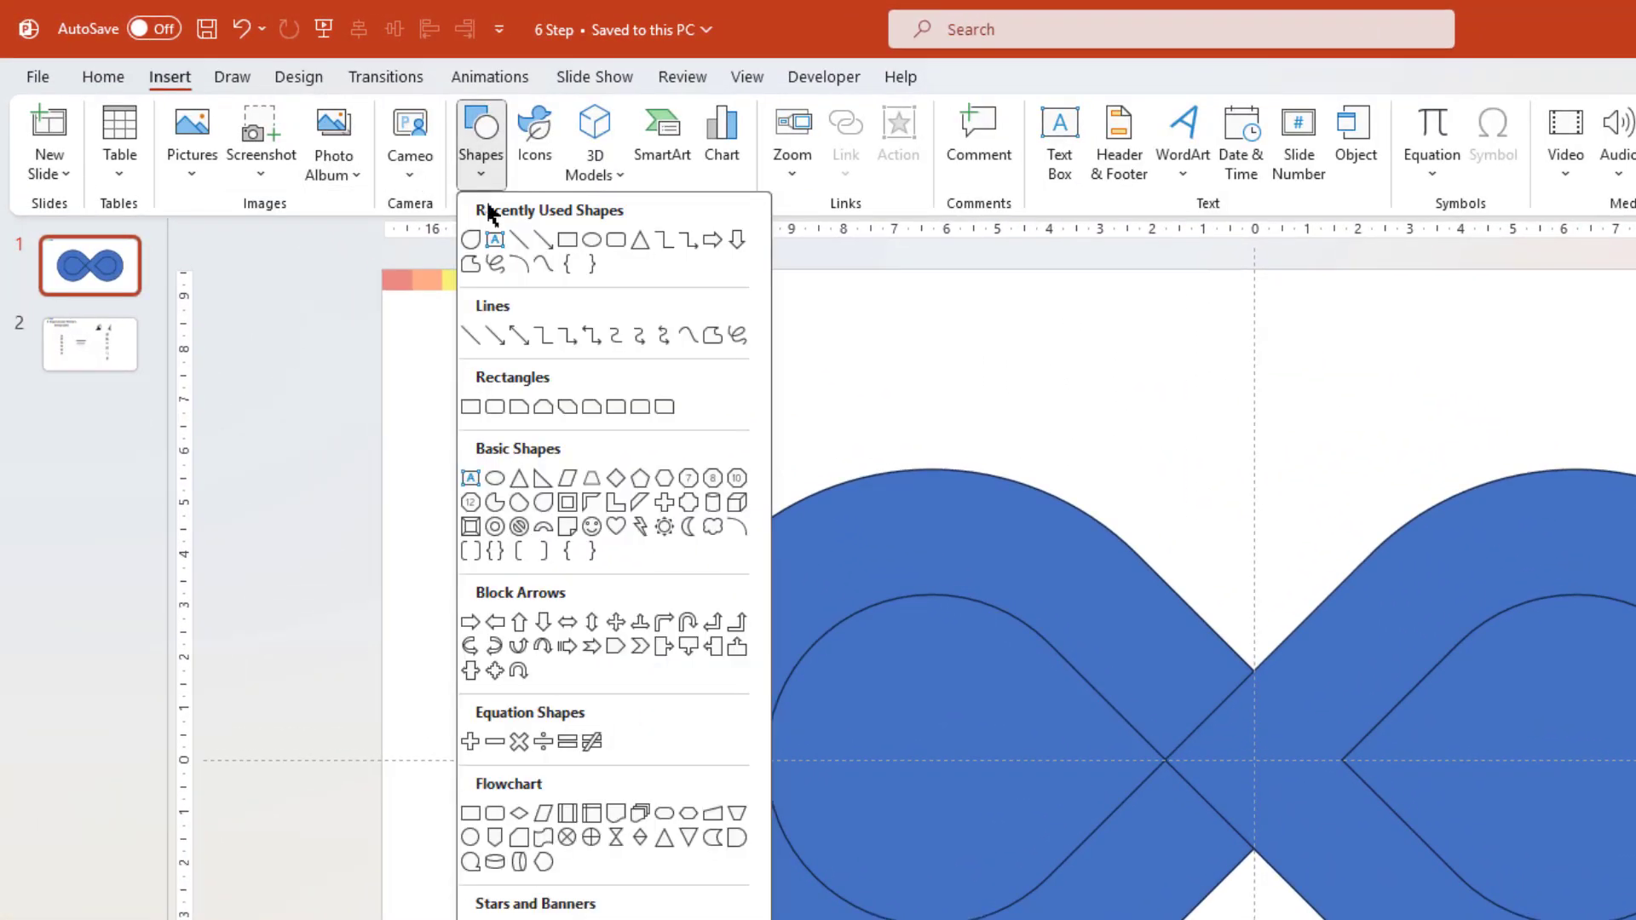
{"action": "left_click", "coordinate": [641, 648]}
{"action": "mouse_move", "coordinate": [198, 281]}
{"action": "left_mouse_down"}
{"action": "mouse_move", "coordinate": [249, 373]}
{"action": "mouse_move", "coordinate": [354, 437]}
{"action": "left_mouse_up"}
{"action": "left_click_drag", "start_coordinate": [356, 356], "coordinate": [294, 351]}
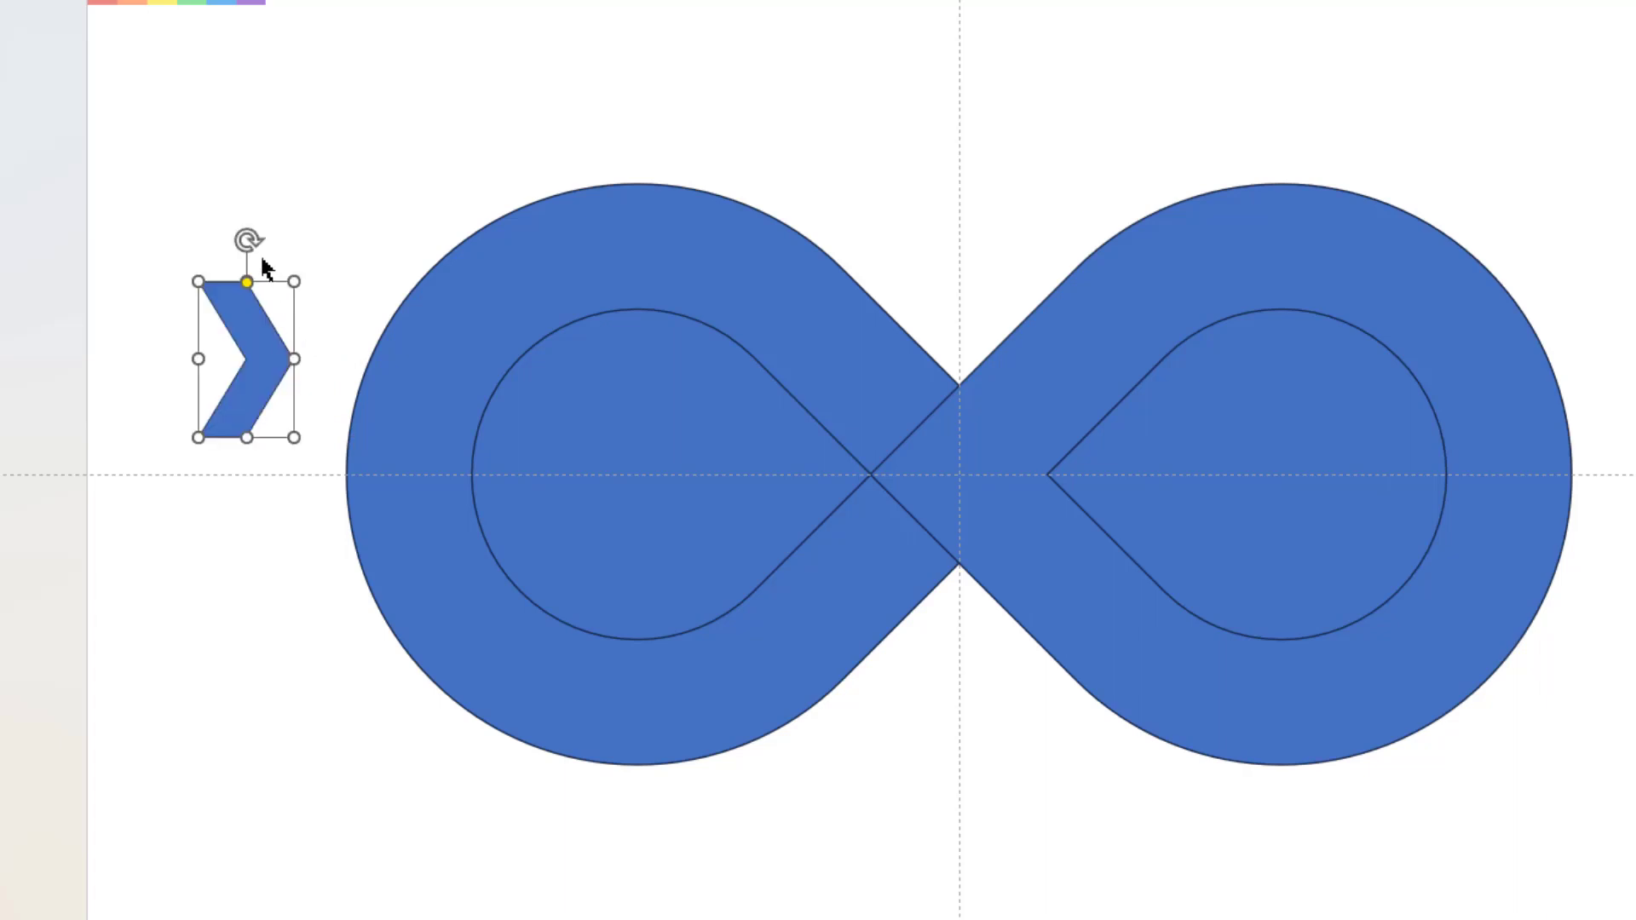
{"action": "mouse_move", "coordinate": [246, 241]}
{"action": "left_mouse_down"}
{"action": "mouse_move", "coordinate": [150, 350]}
{"action": "mouse_move", "coordinate": [168, 367]}
{"action": "left_mouse_up"}
{"action": "mouse_move", "coordinate": [246, 311]}
{"action": "left_mouse_down"}
{"action": "mouse_move", "coordinate": [418, 451]}
{"action": "mouse_move", "coordinate": [1467, 476]}
{"action": "left_mouse_up"}
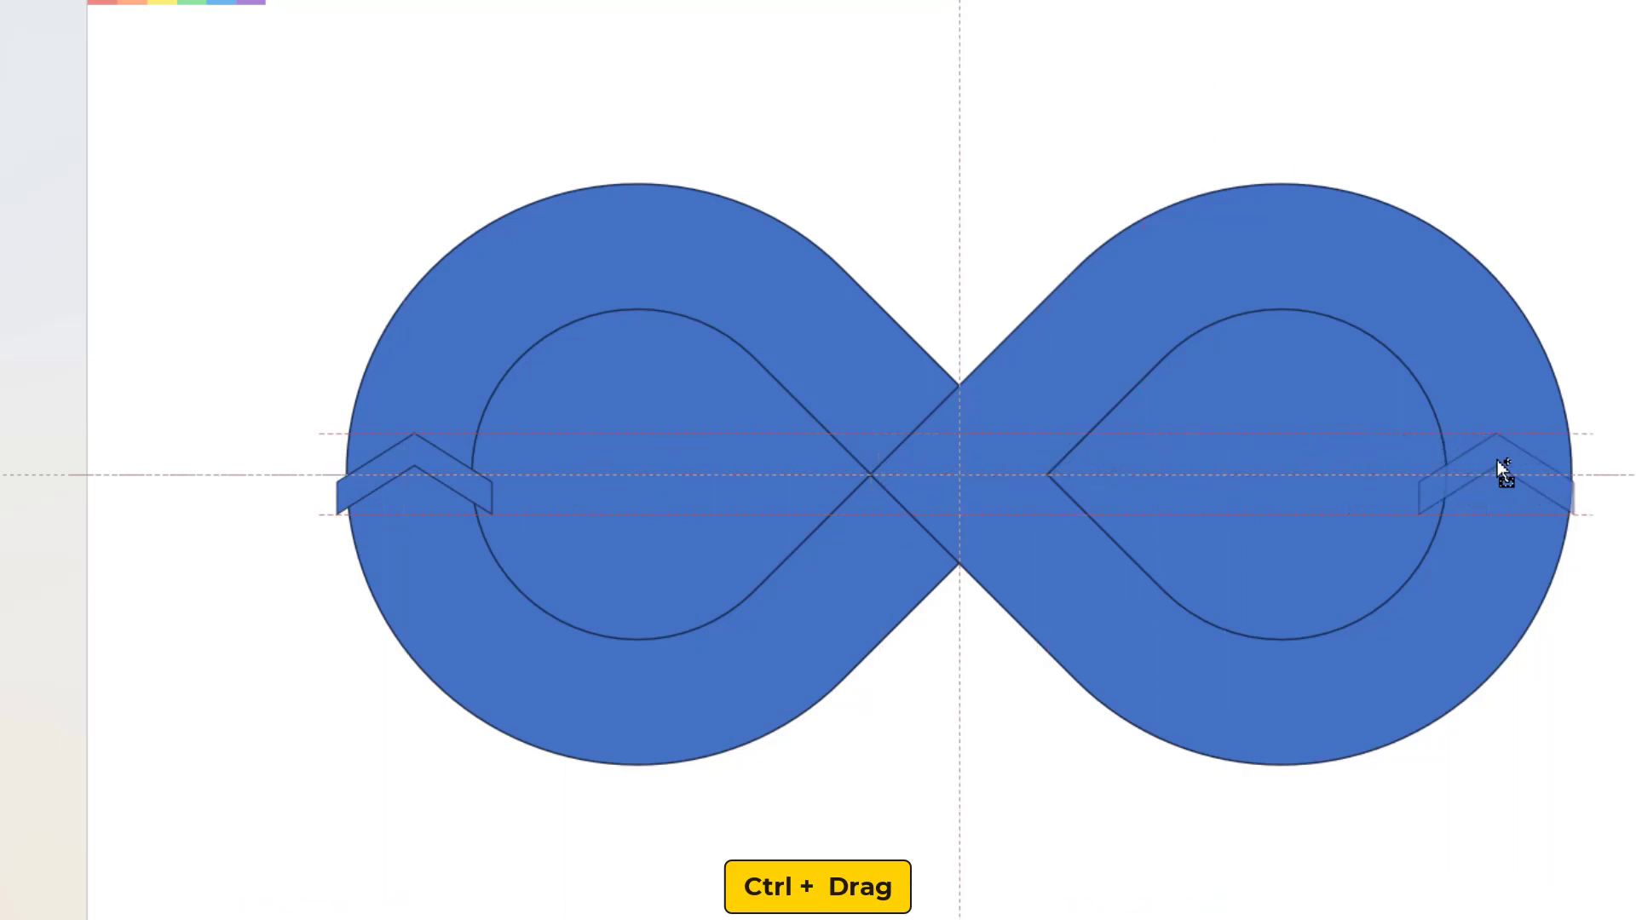
Place chevron copies on the right edge and left loop's top and bottom, flipping the bottom one
{"action": "left_click_drag", "start_coordinate": [1503, 470], "coordinate": [1505, 473]}
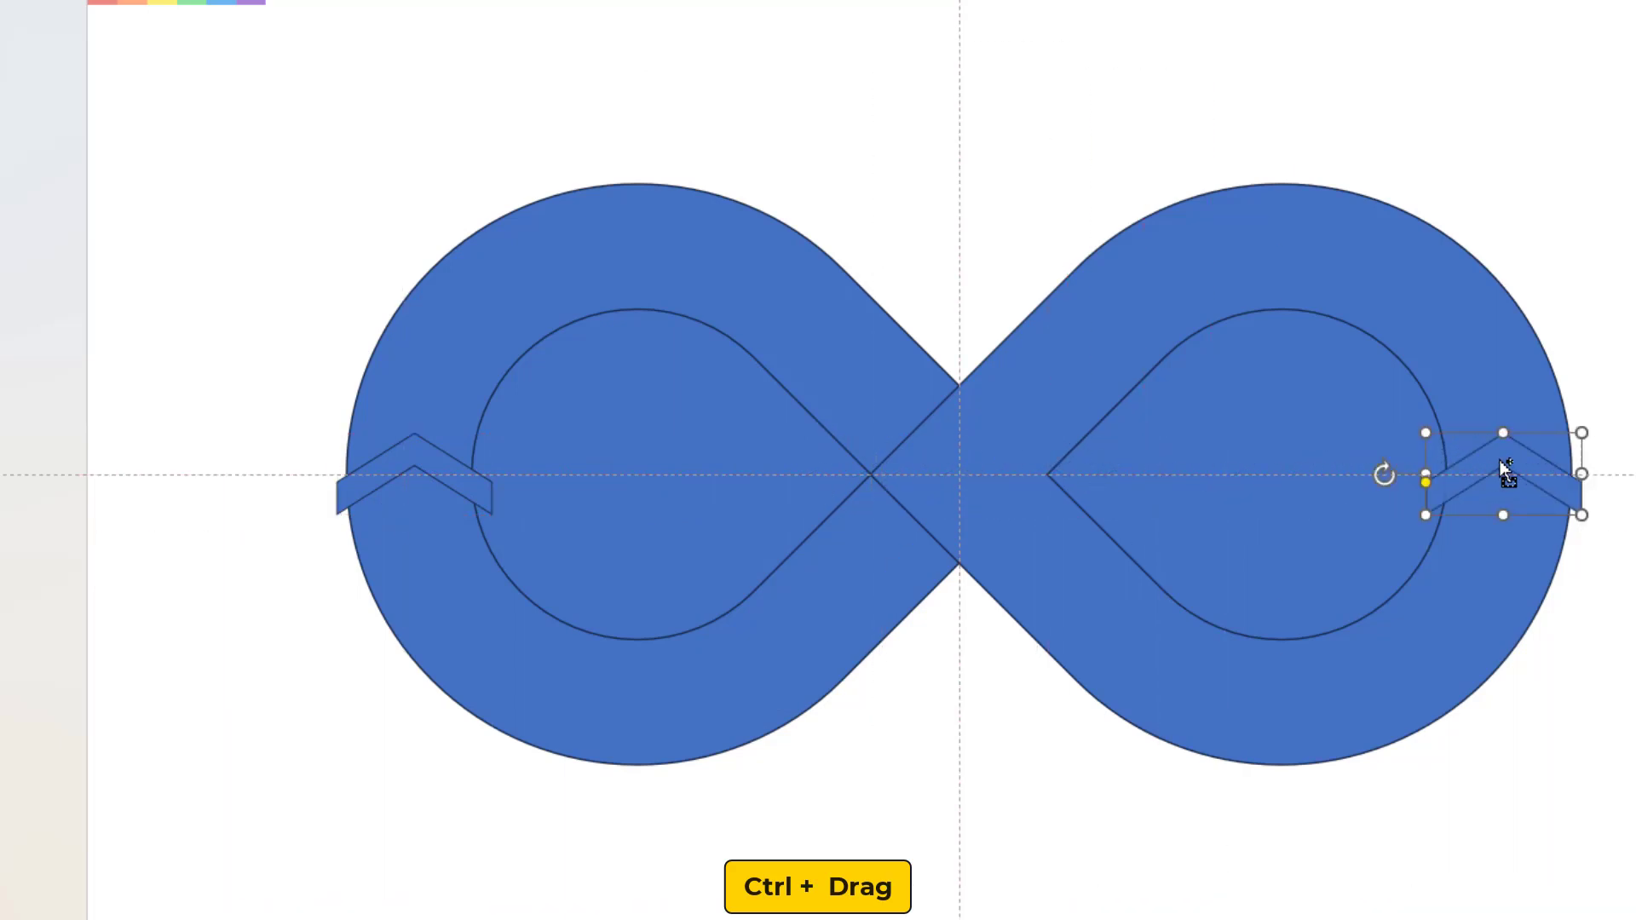
{"action": "left_click", "coordinate": [435, 466]}
{"action": "key", "text": "ctrl+d"}
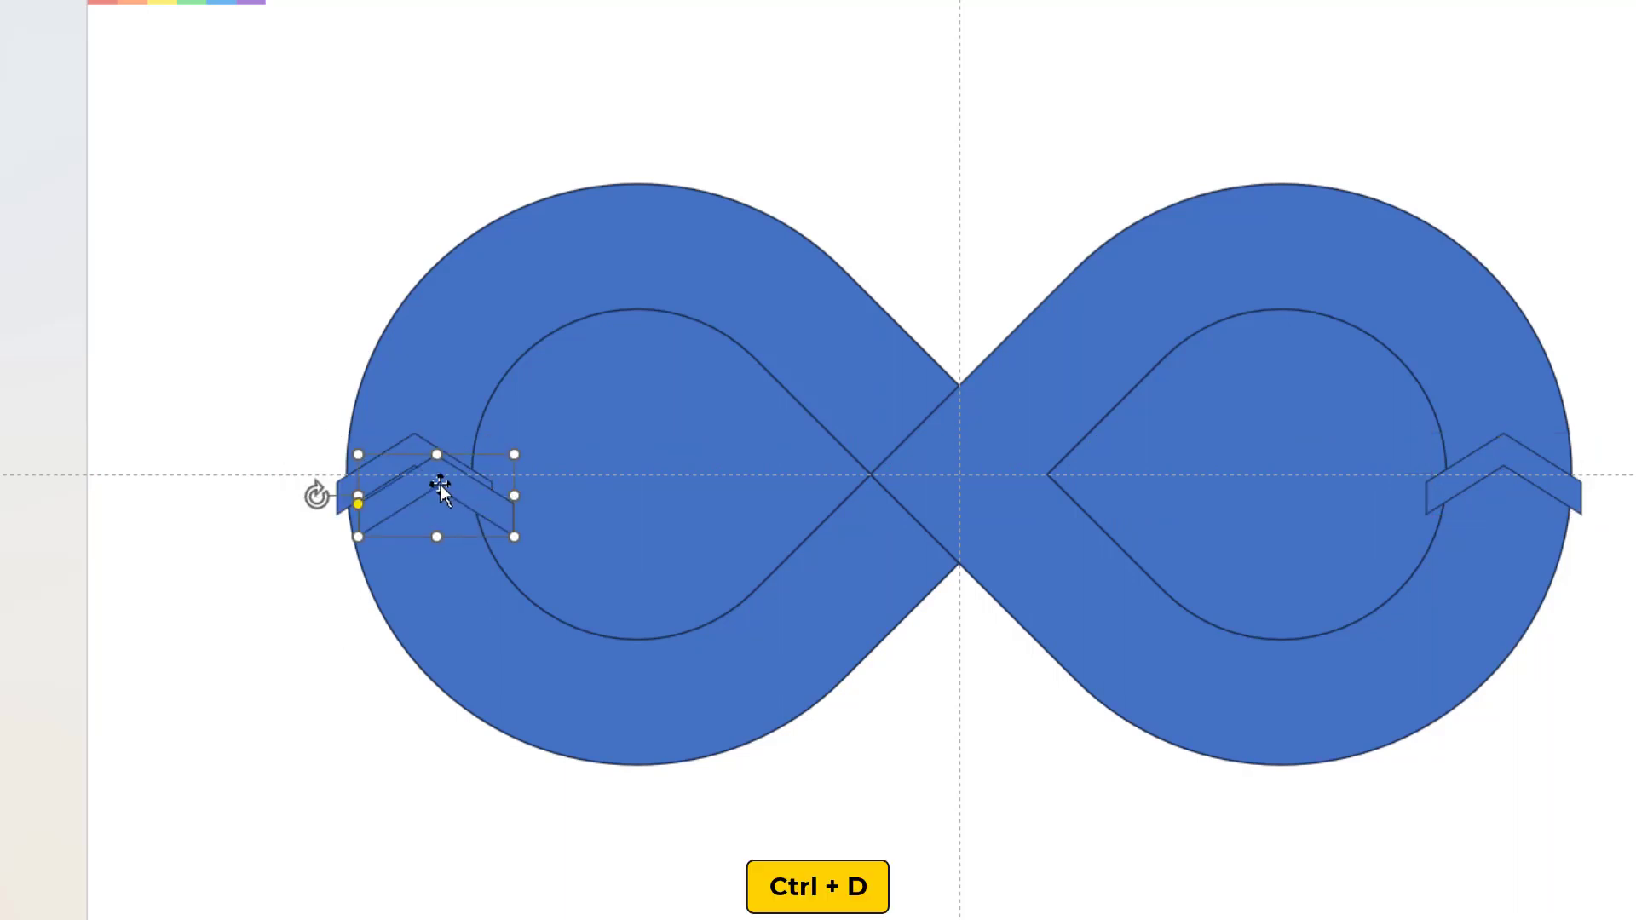
{"action": "left_click_drag", "start_coordinate": [441, 484], "coordinate": [369, 223]}
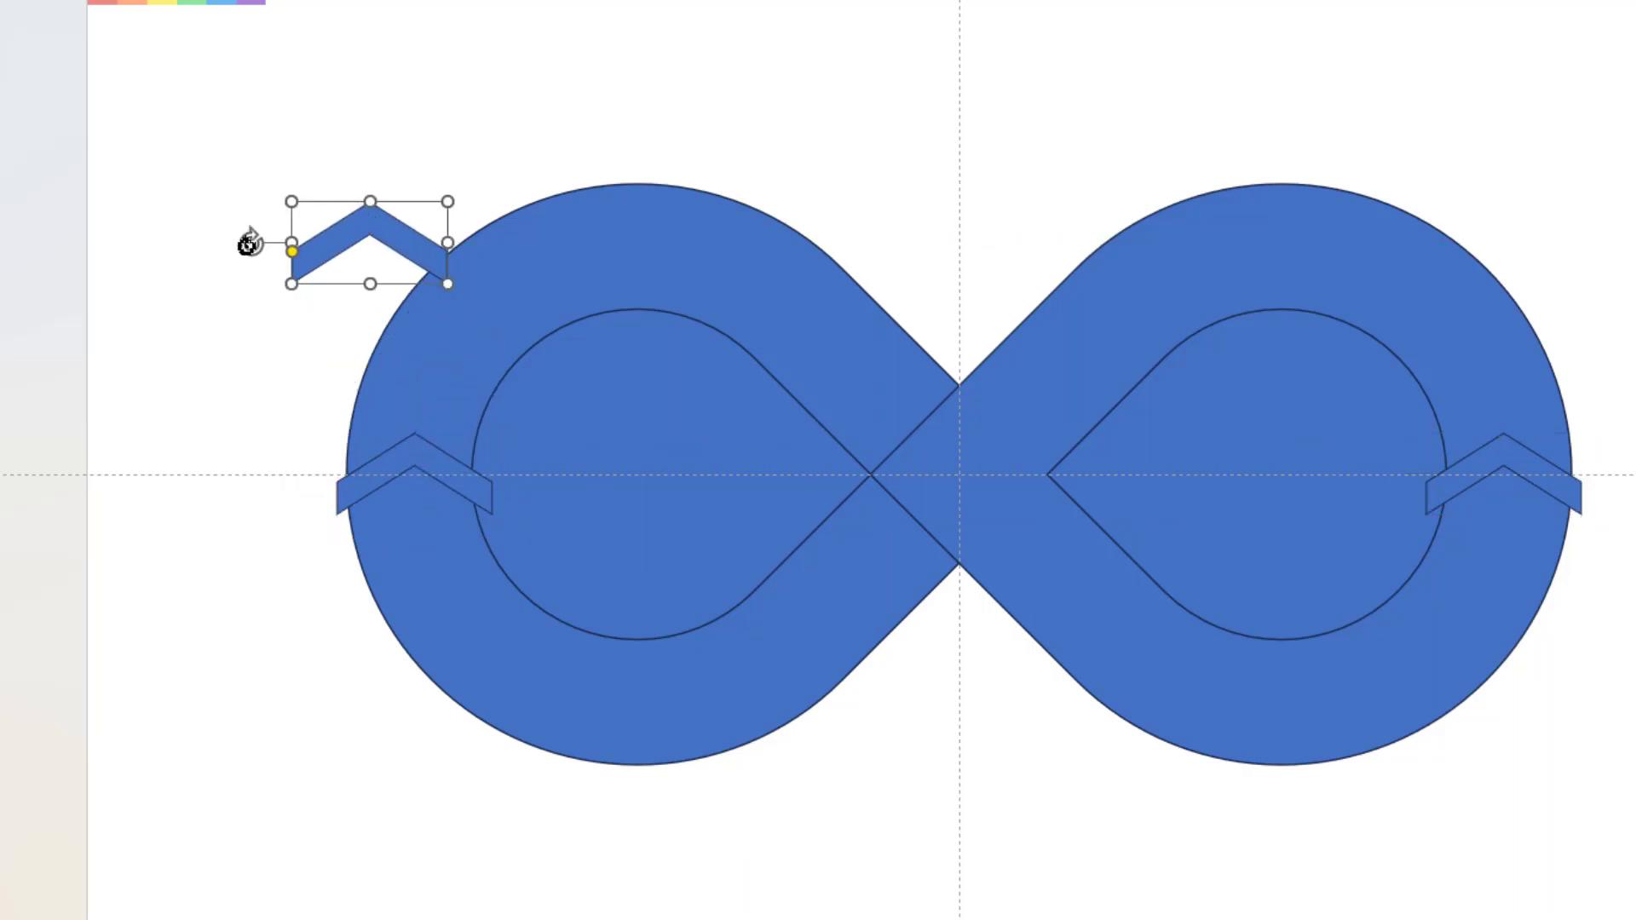
{"action": "mouse_move", "coordinate": [250, 244]}
{"action": "left_mouse_down"}
{"action": "mouse_move", "coordinate": [376, 175]}
{"action": "mouse_move", "coordinate": [538, 253]}
{"action": "mouse_move", "coordinate": [652, 230]}
{"action": "mouse_move", "coordinate": [682, 671]}
{"action": "left_mouse_up"}
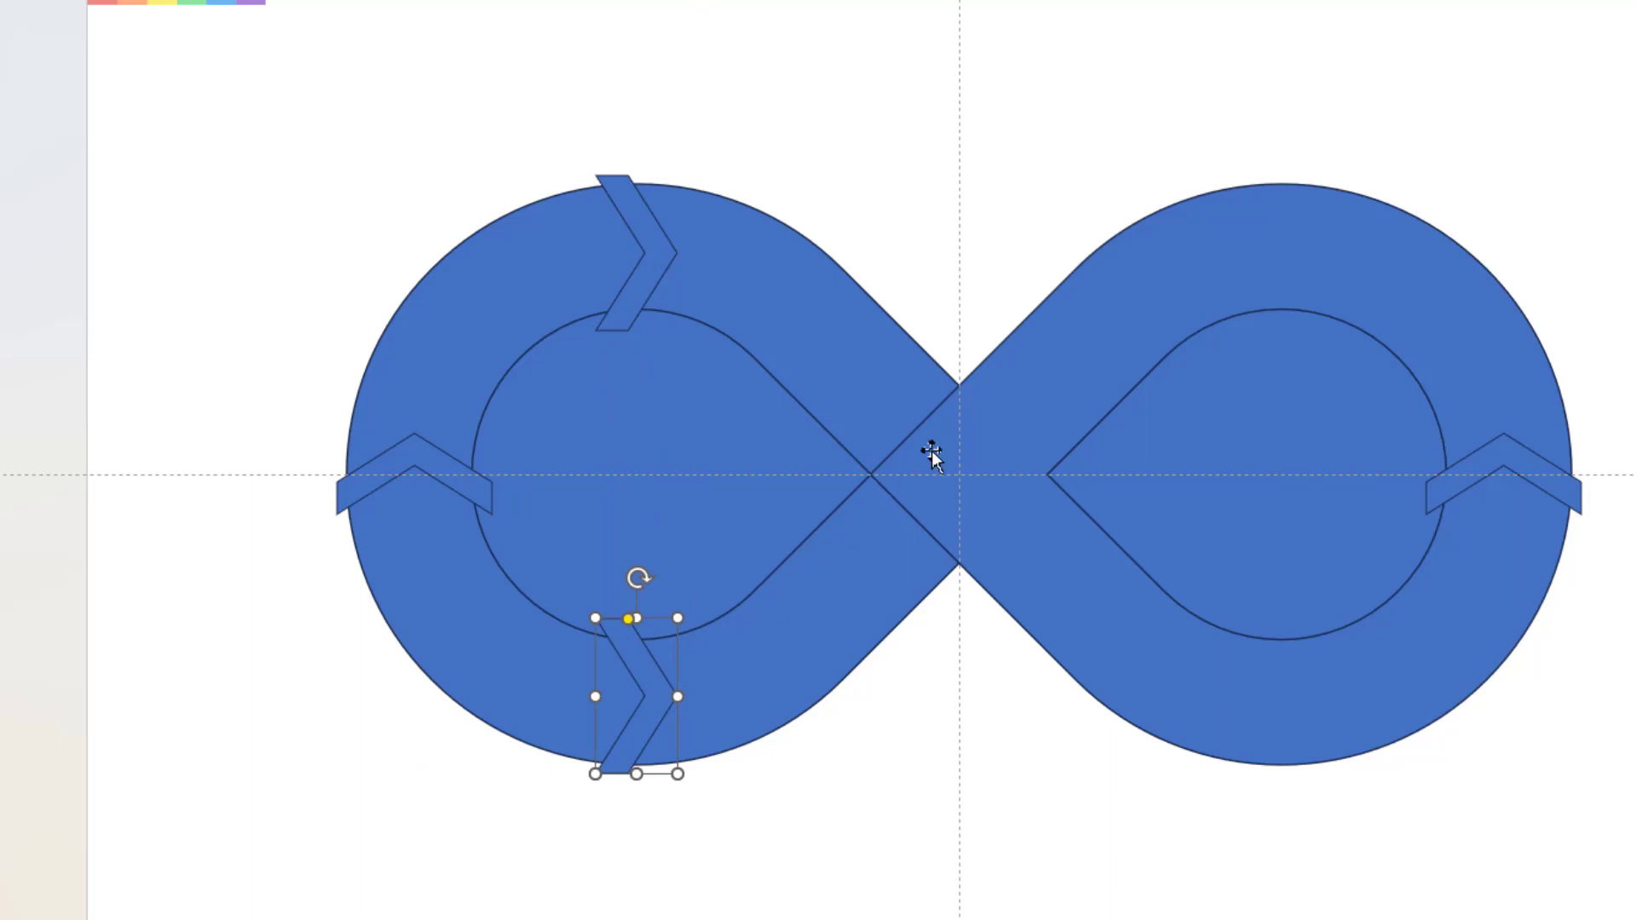
{"action": "left_click", "coordinate": [1431, 96]}
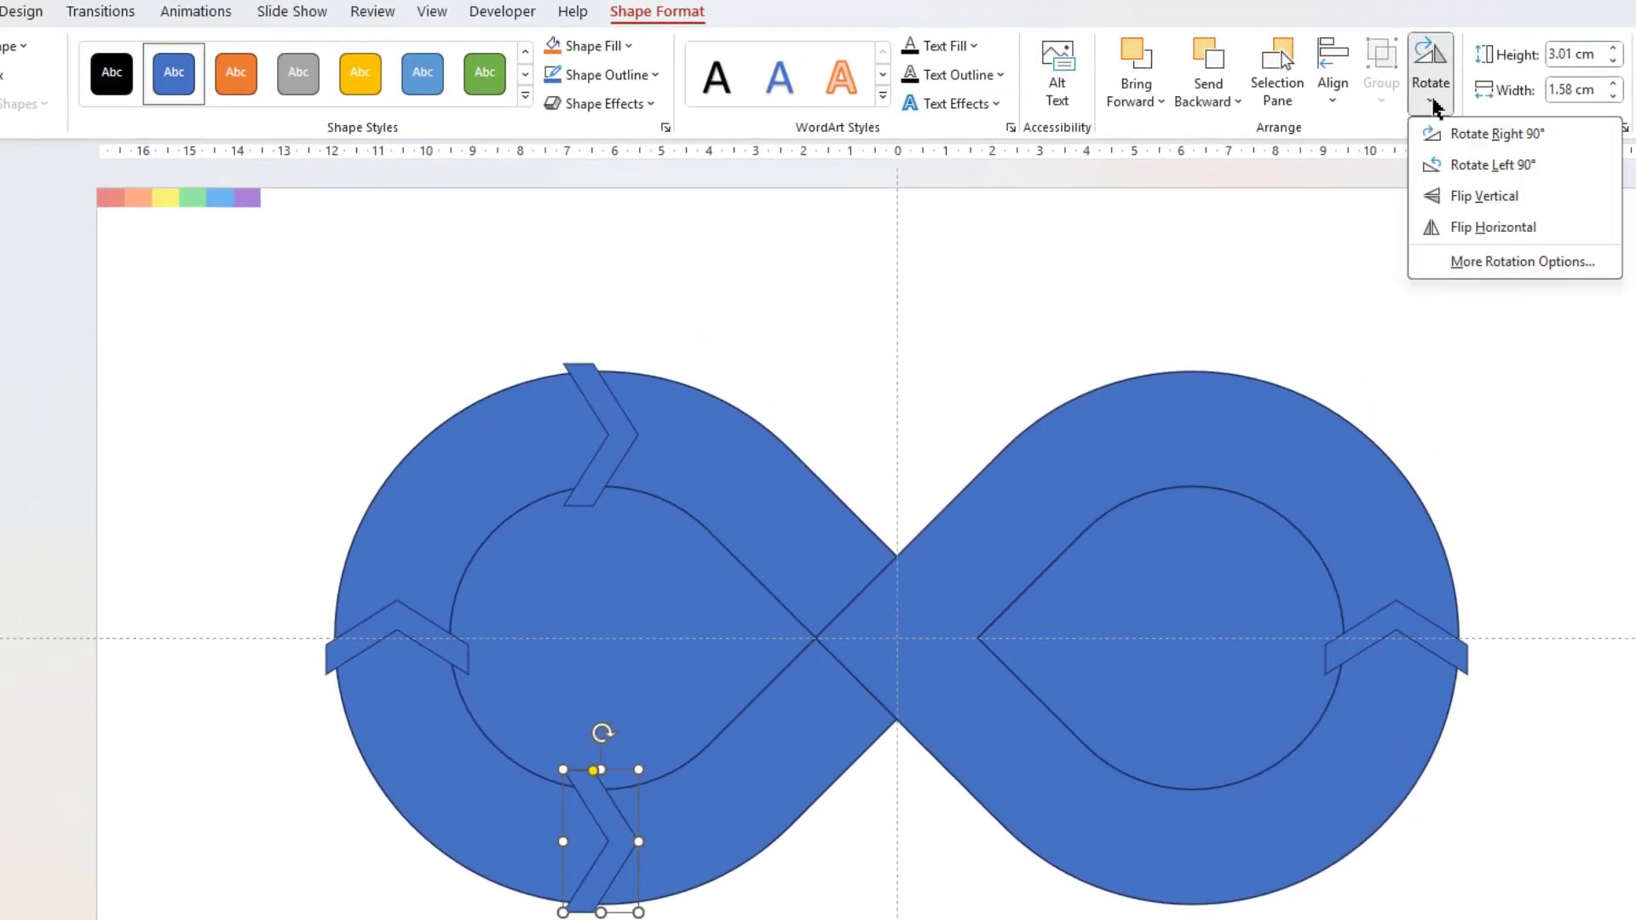
{"action": "left_click", "coordinate": [1492, 226]}
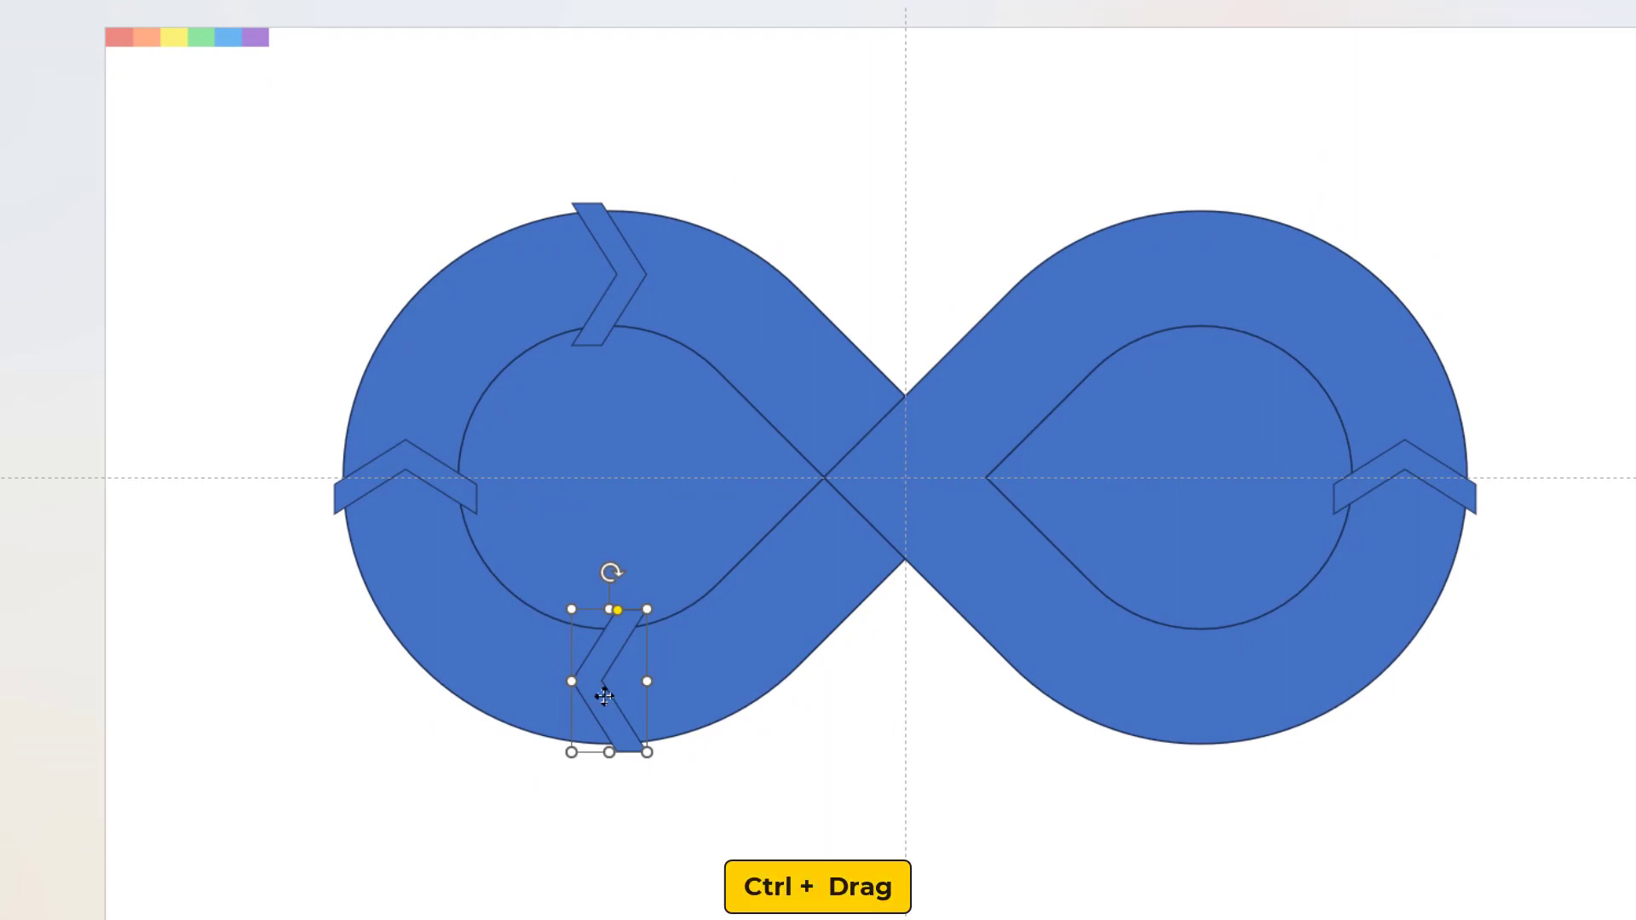
Copy chevrons to the right loop's top and bottom, flipping the bottom one horizontally
{"action": "left_click_drag", "start_coordinate": [607, 697], "coordinate": [1189, 285]}
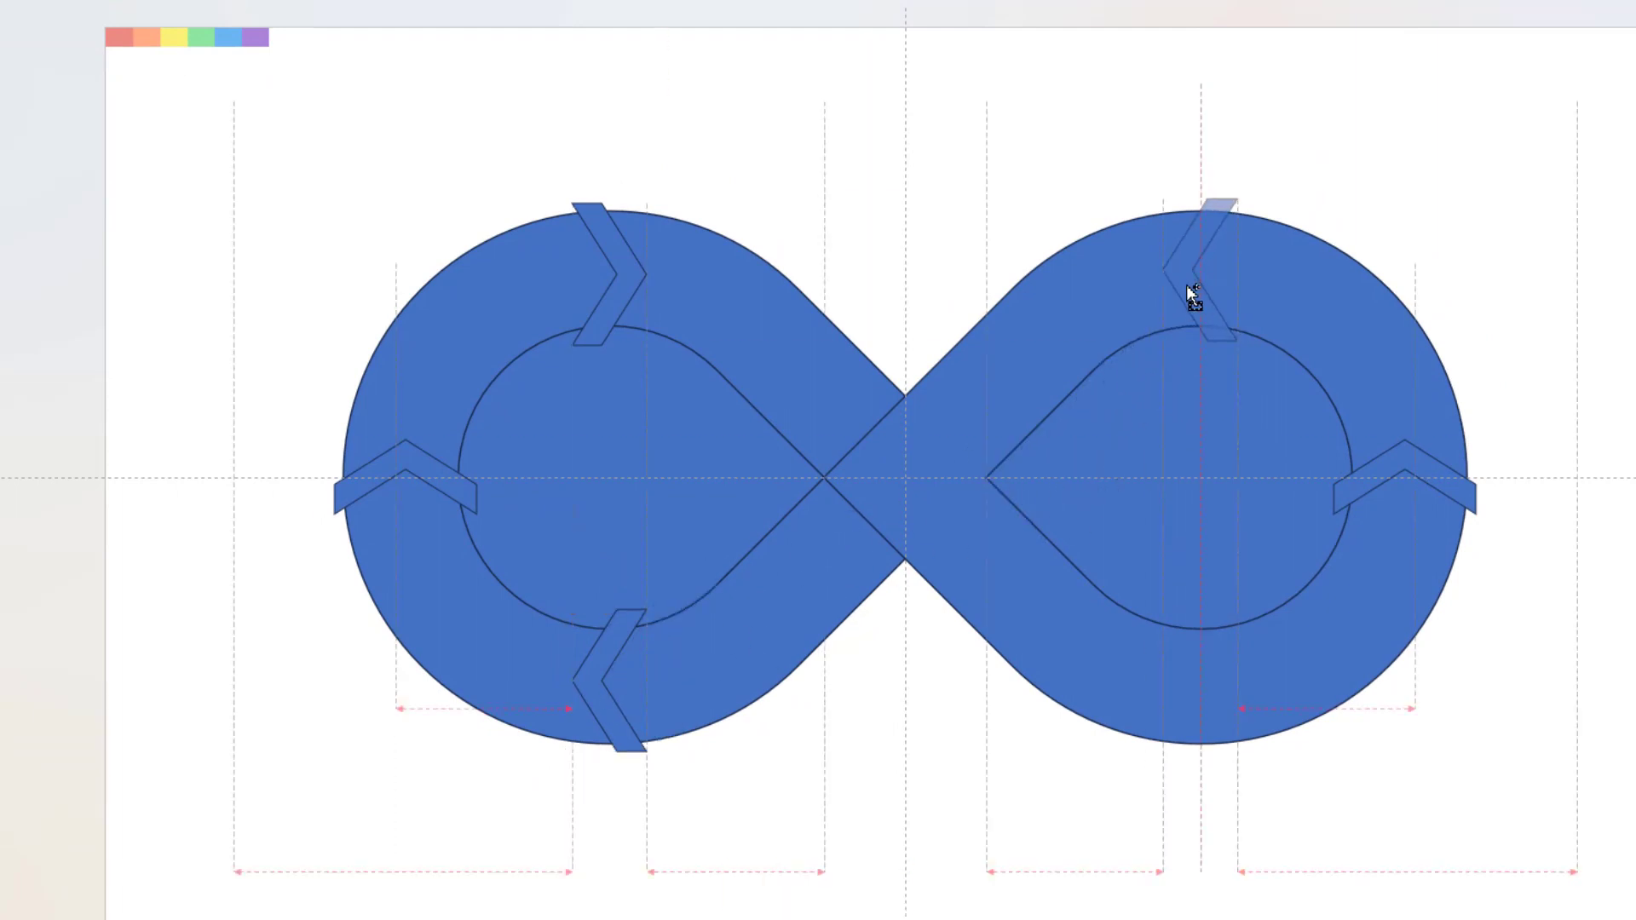
{"action": "left_click_drag", "start_coordinate": [1188, 287], "coordinate": [1195, 658]}
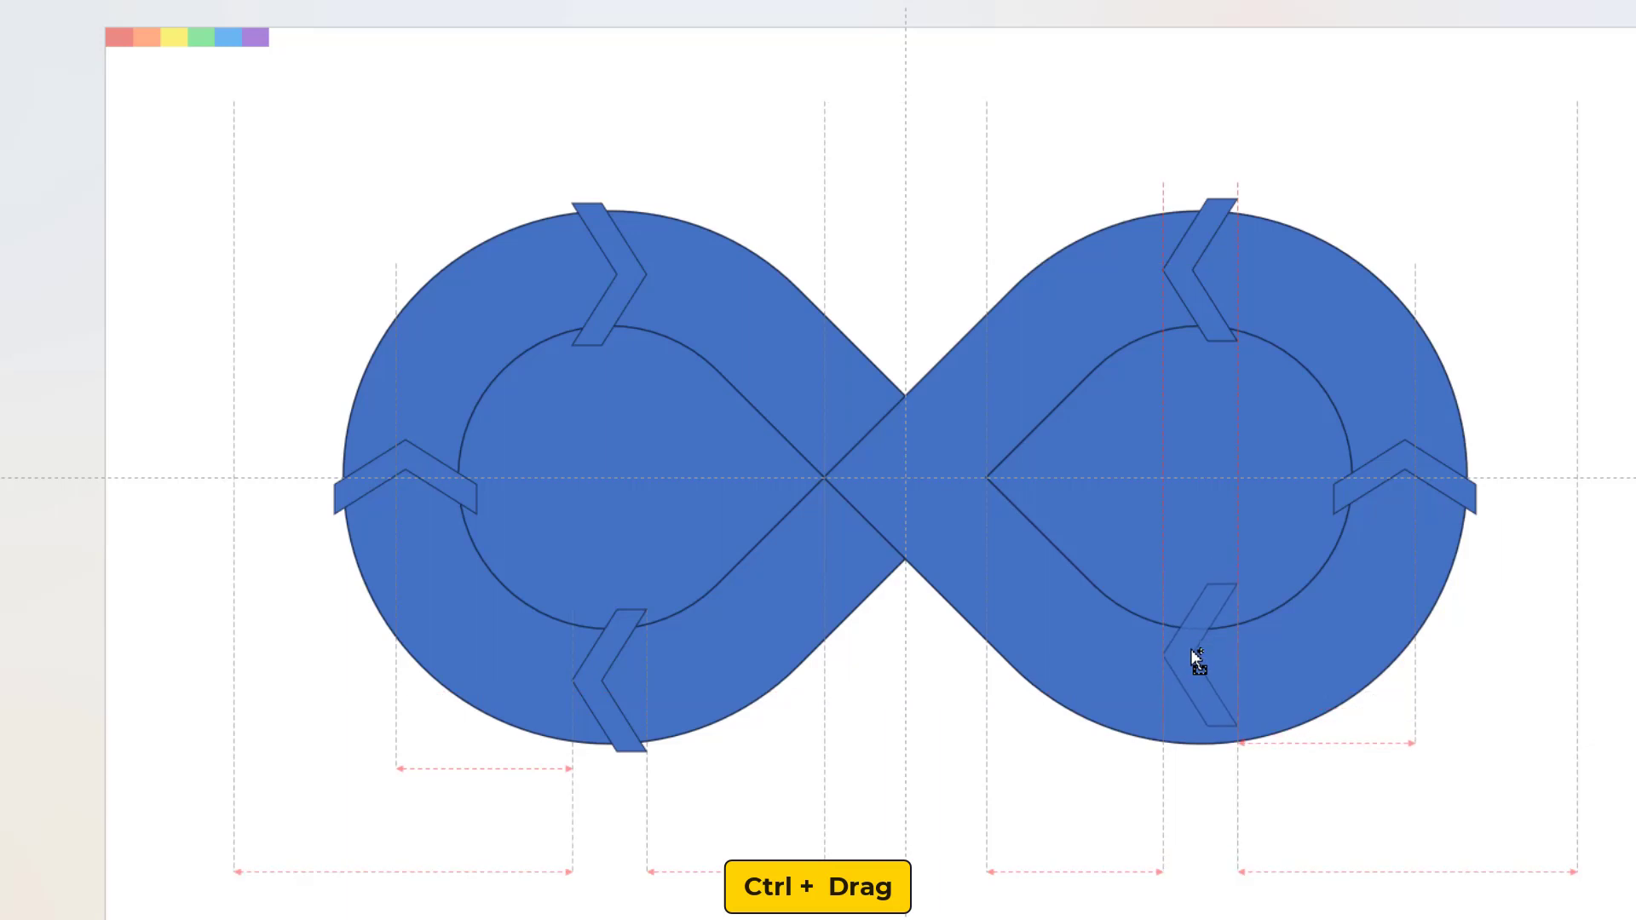
{"action": "left_click_drag", "start_coordinate": [1188, 667], "coordinate": [1188, 670]}
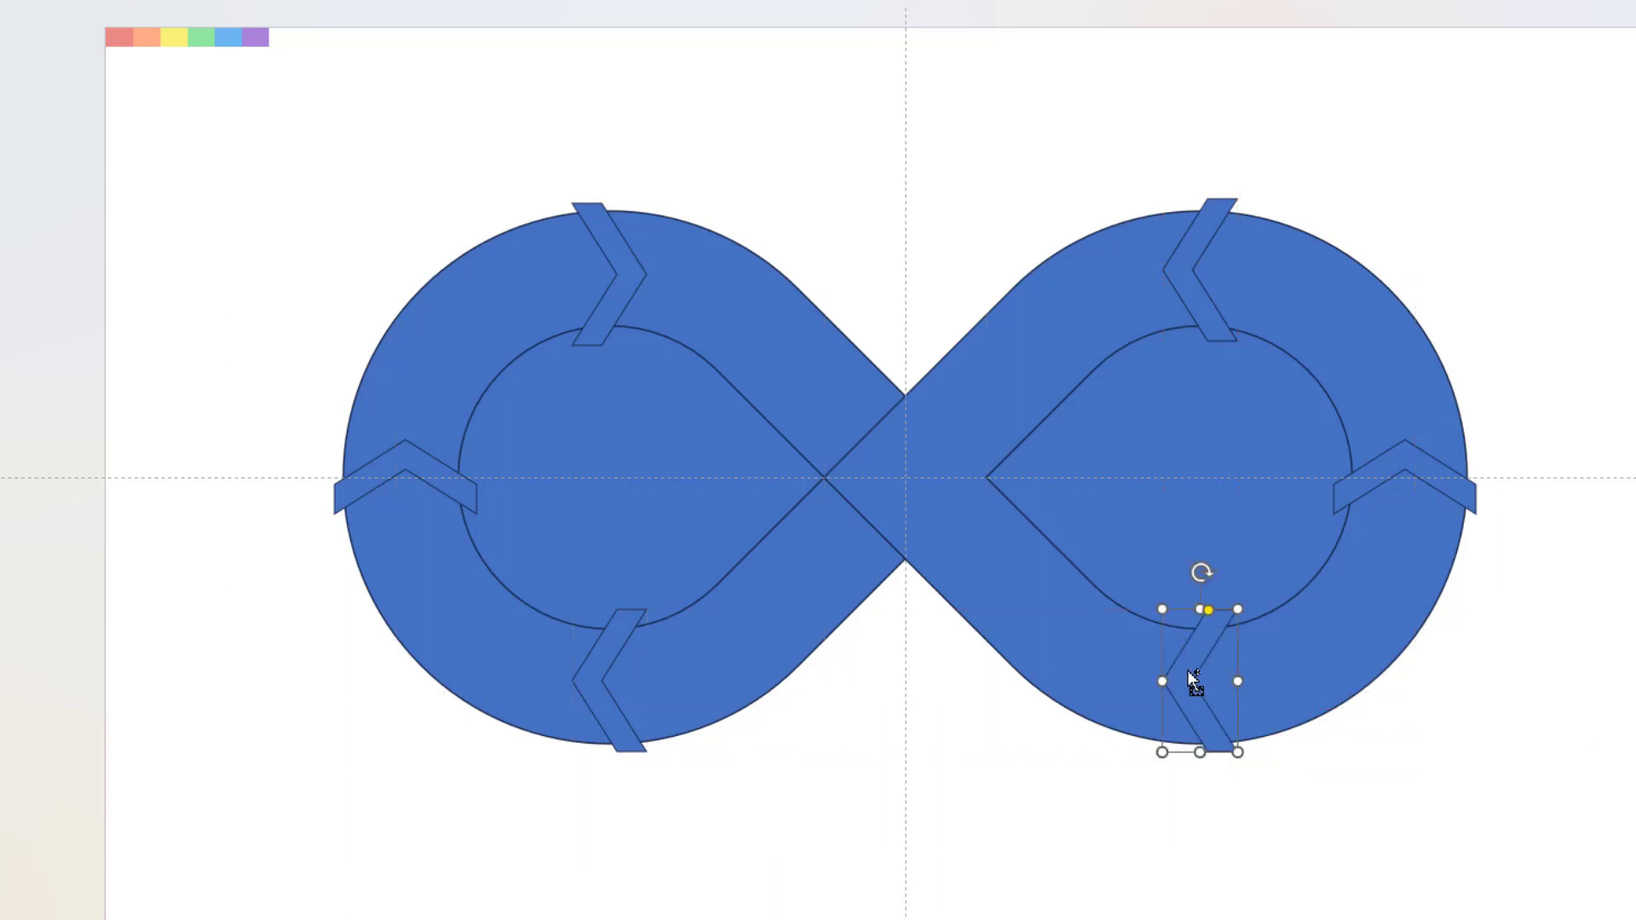
{"action": "left_click", "coordinate": [1337, 85]}
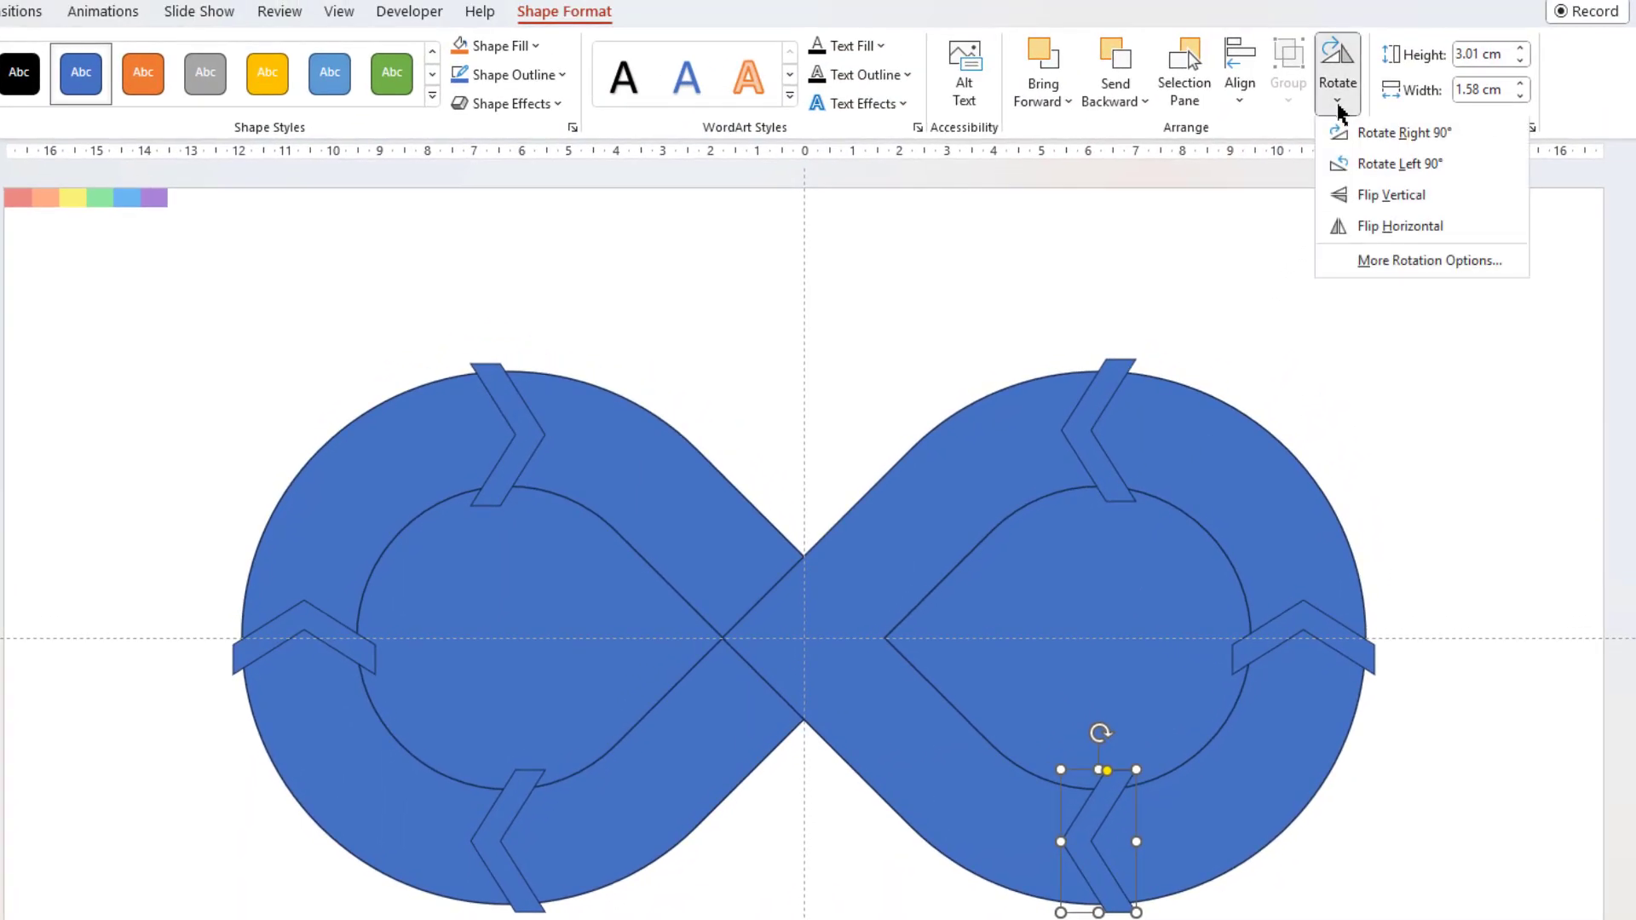
{"action": "left_click", "coordinate": [1364, 229]}
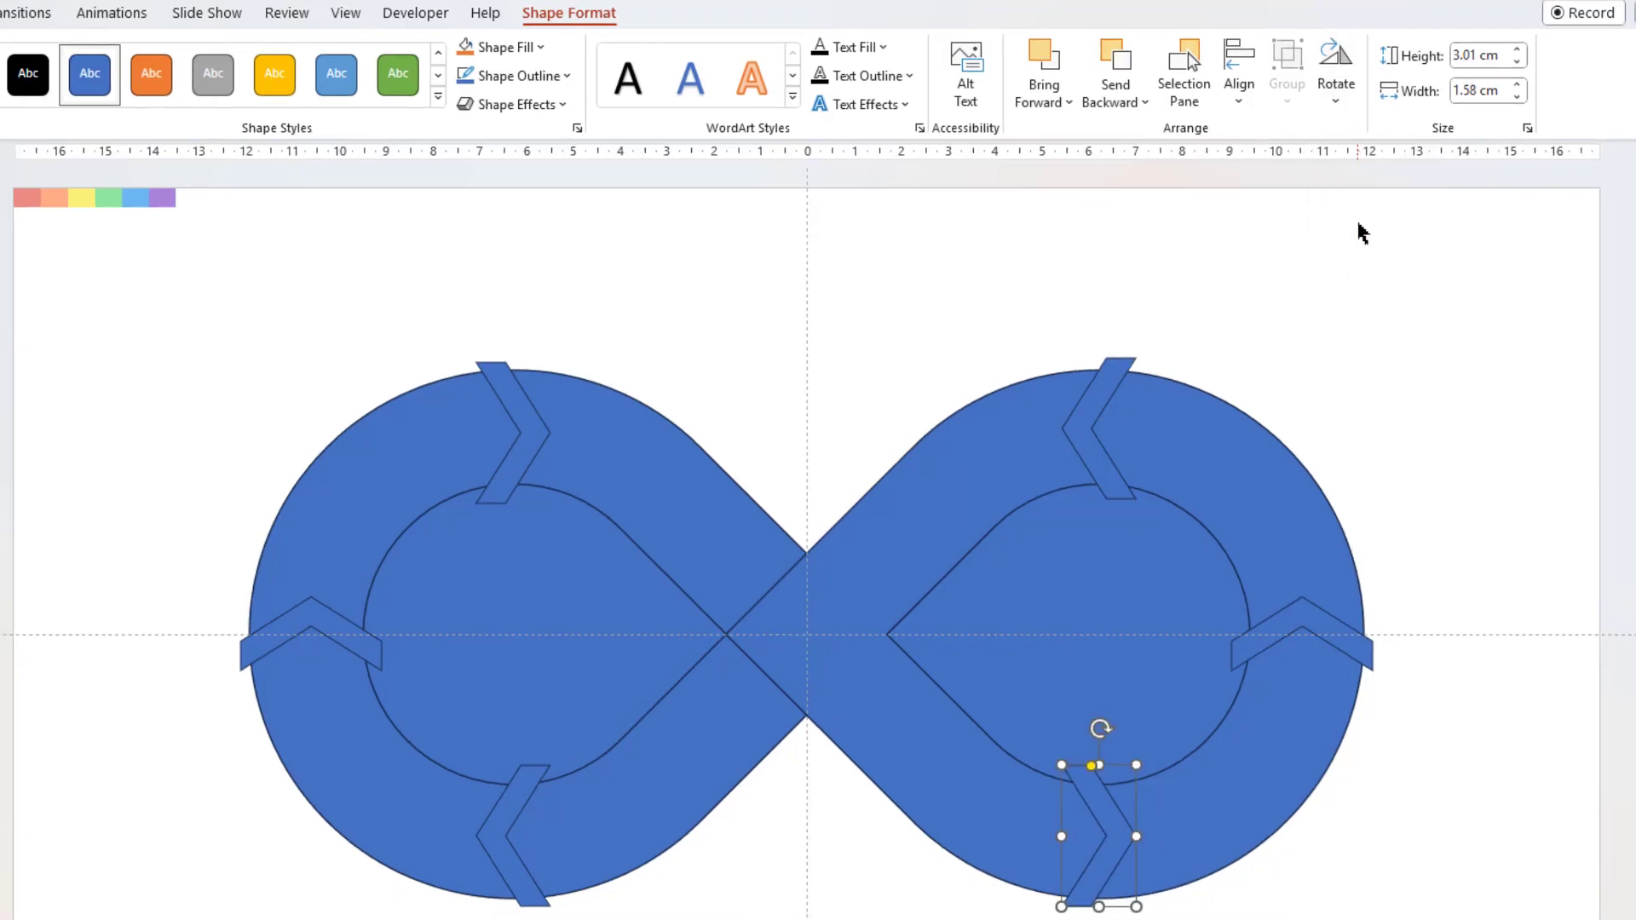
Draw a thin rectangle bar, tilt it and stretch it along the crossing's diagonal
{"action": "left_click", "coordinate": [406, 375]}
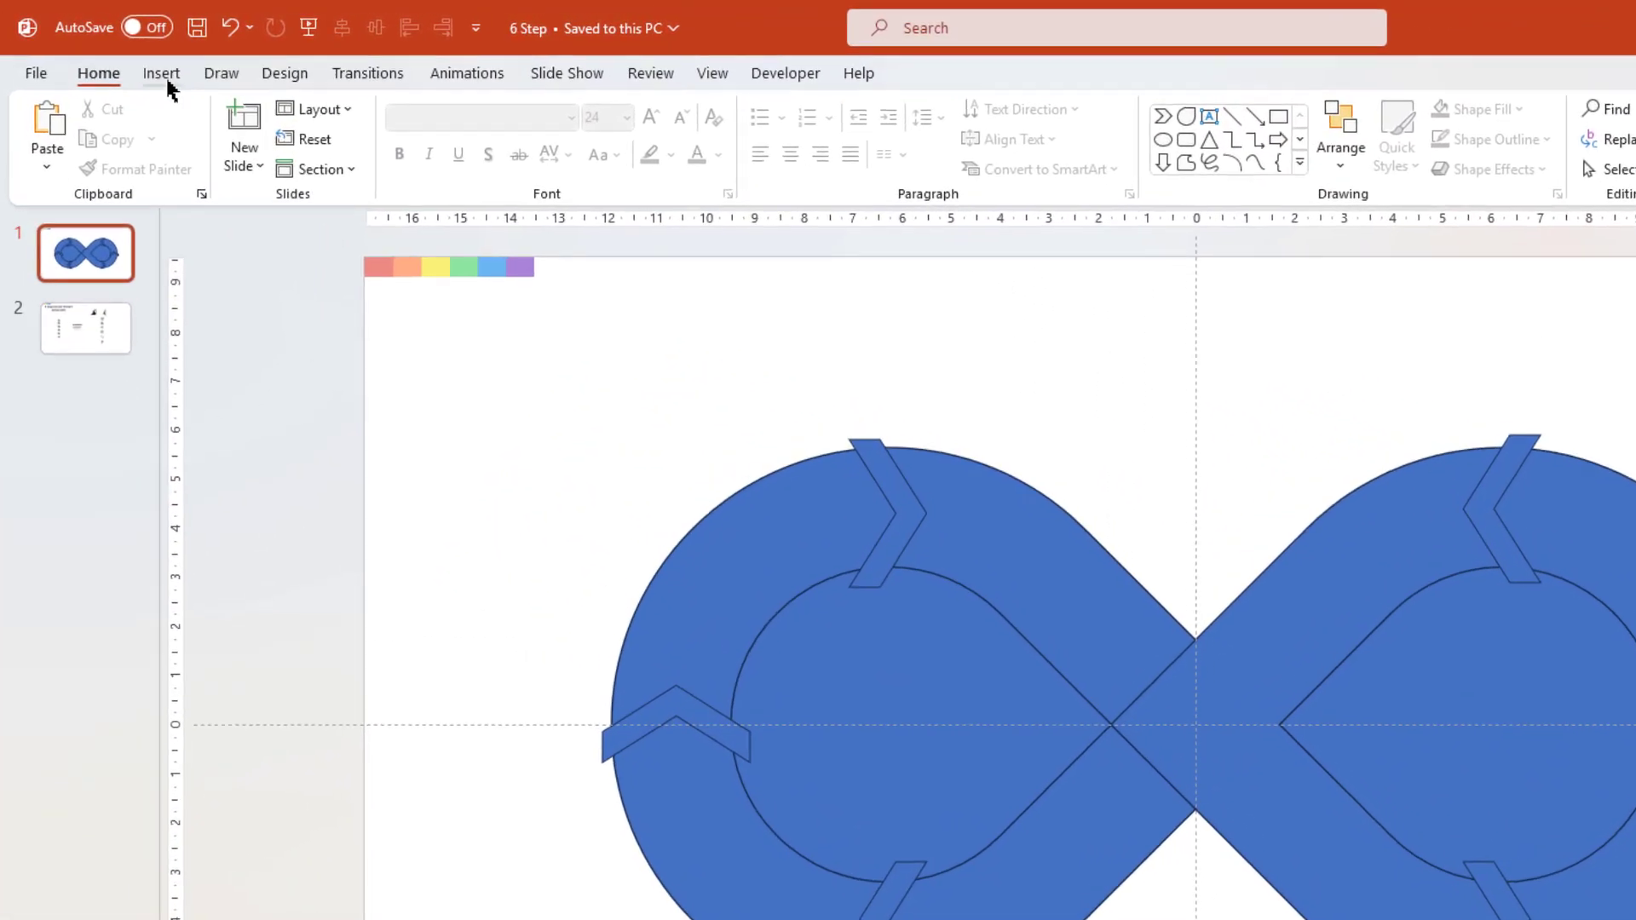
{"action": "left_click", "coordinate": [162, 73]}
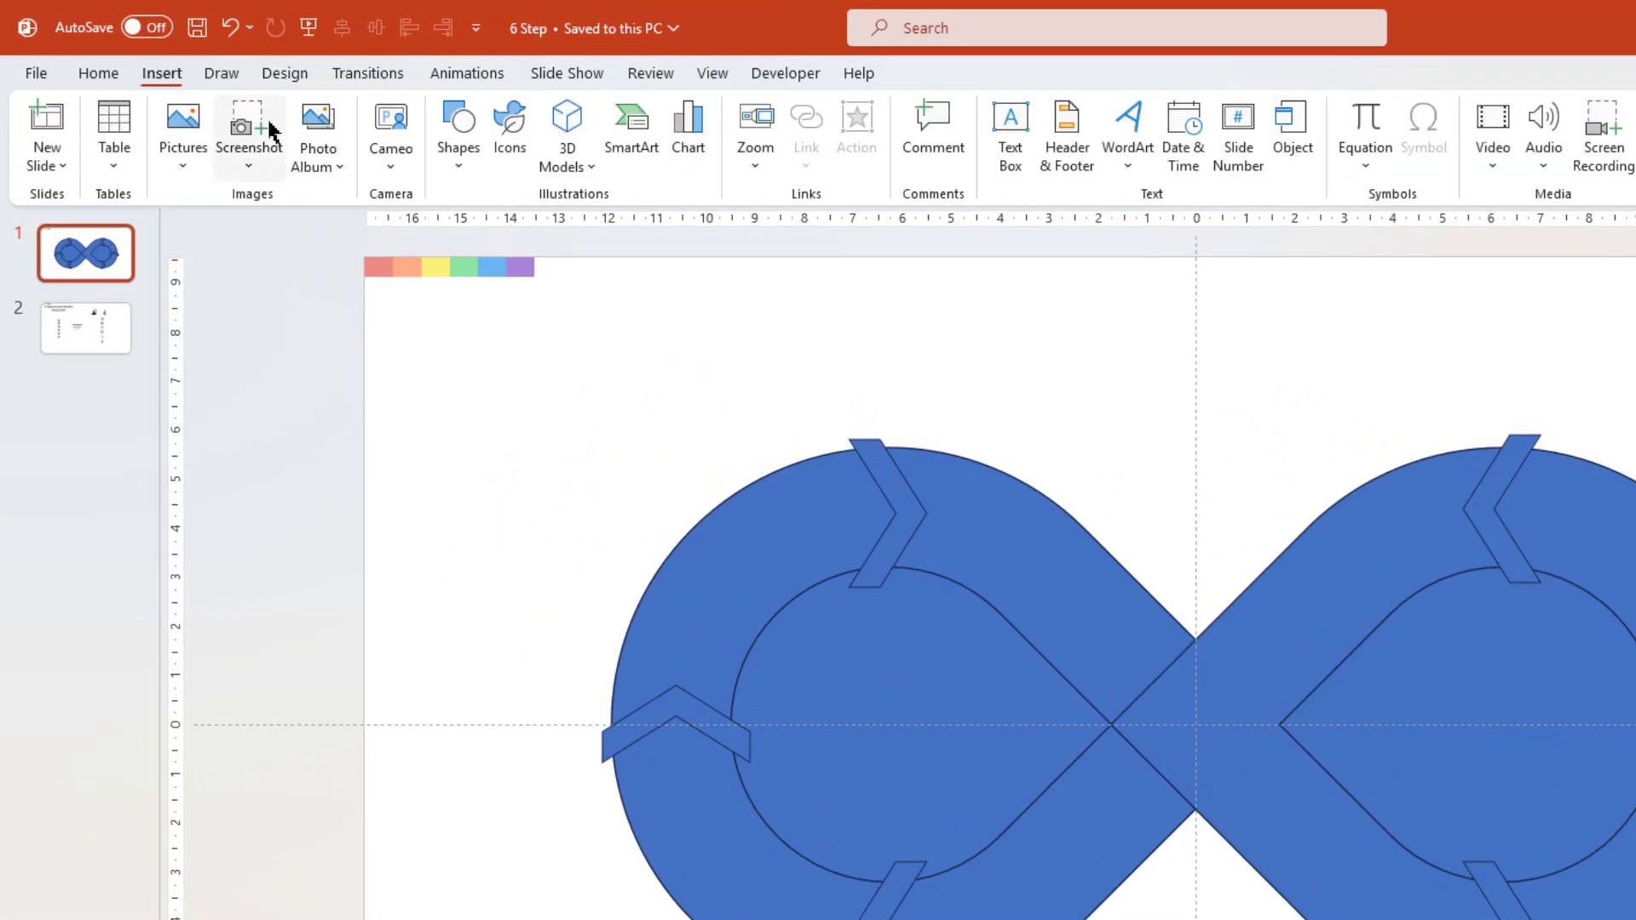
{"action": "left_click", "coordinate": [460, 158]}
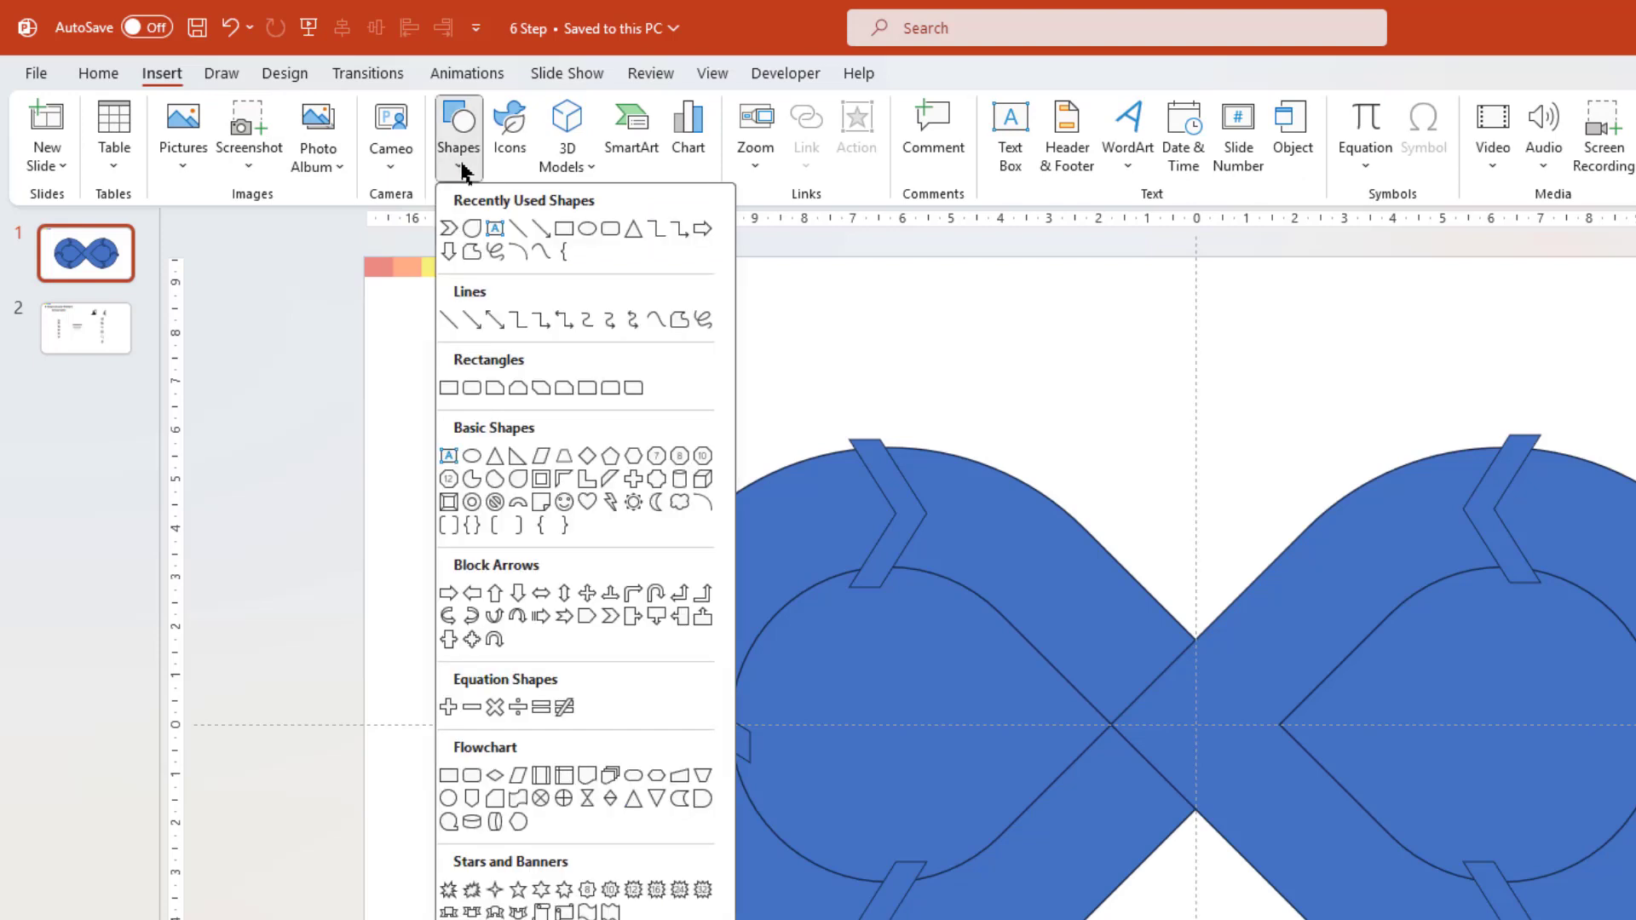
{"action": "left_click", "coordinate": [562, 228]}
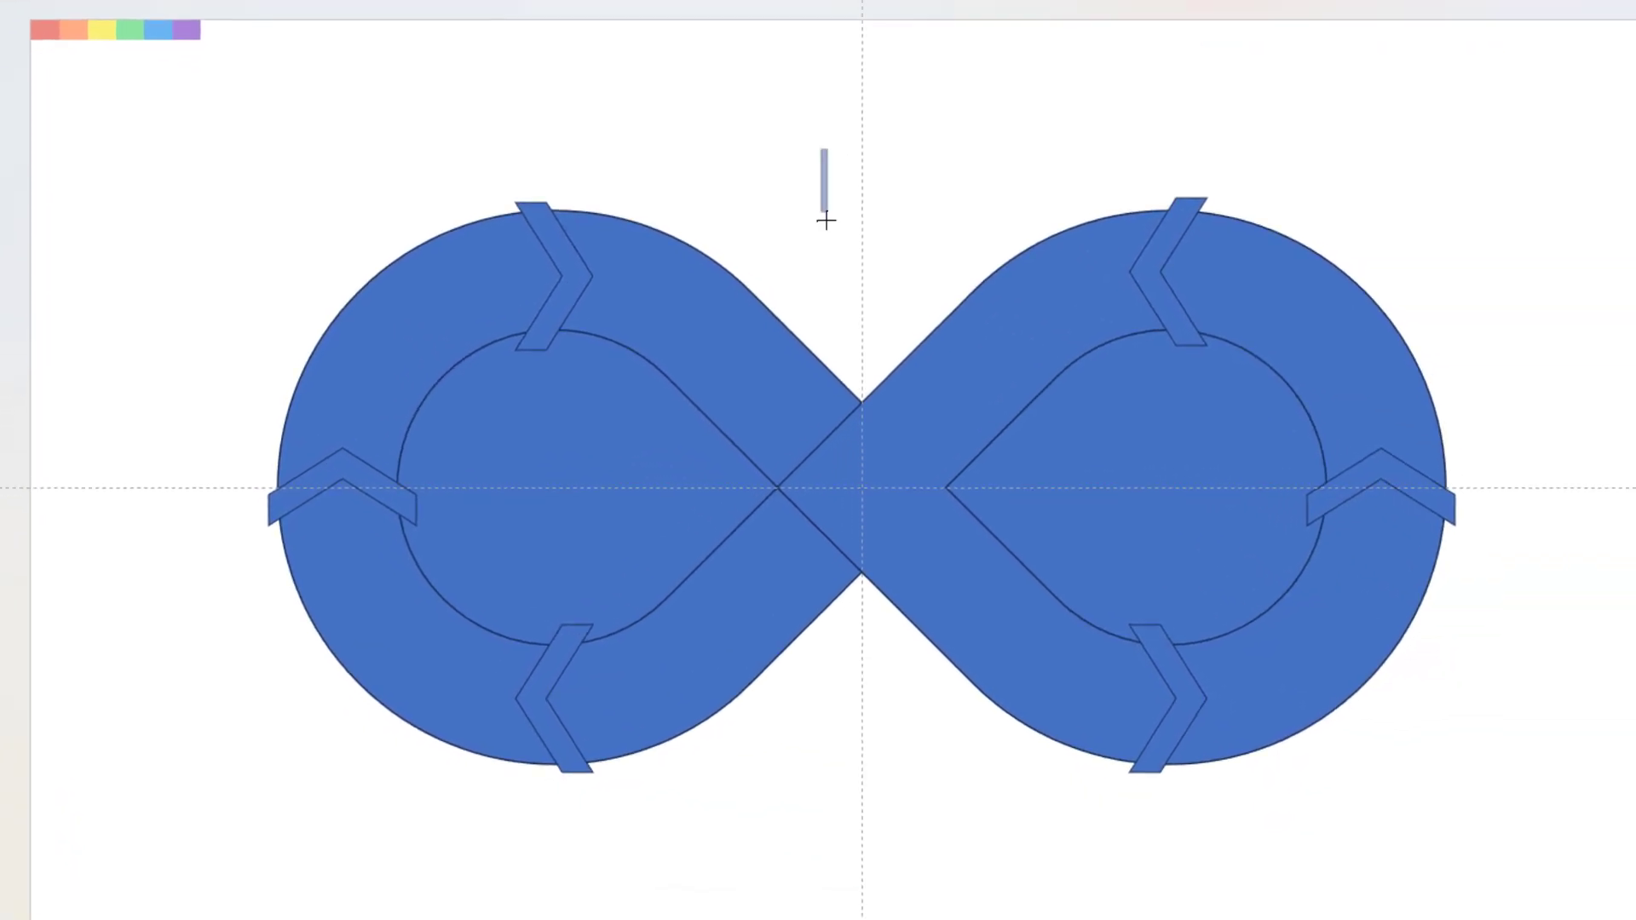
{"action": "left_click_drag", "start_coordinate": [838, 290], "coordinate": [841, 288]}
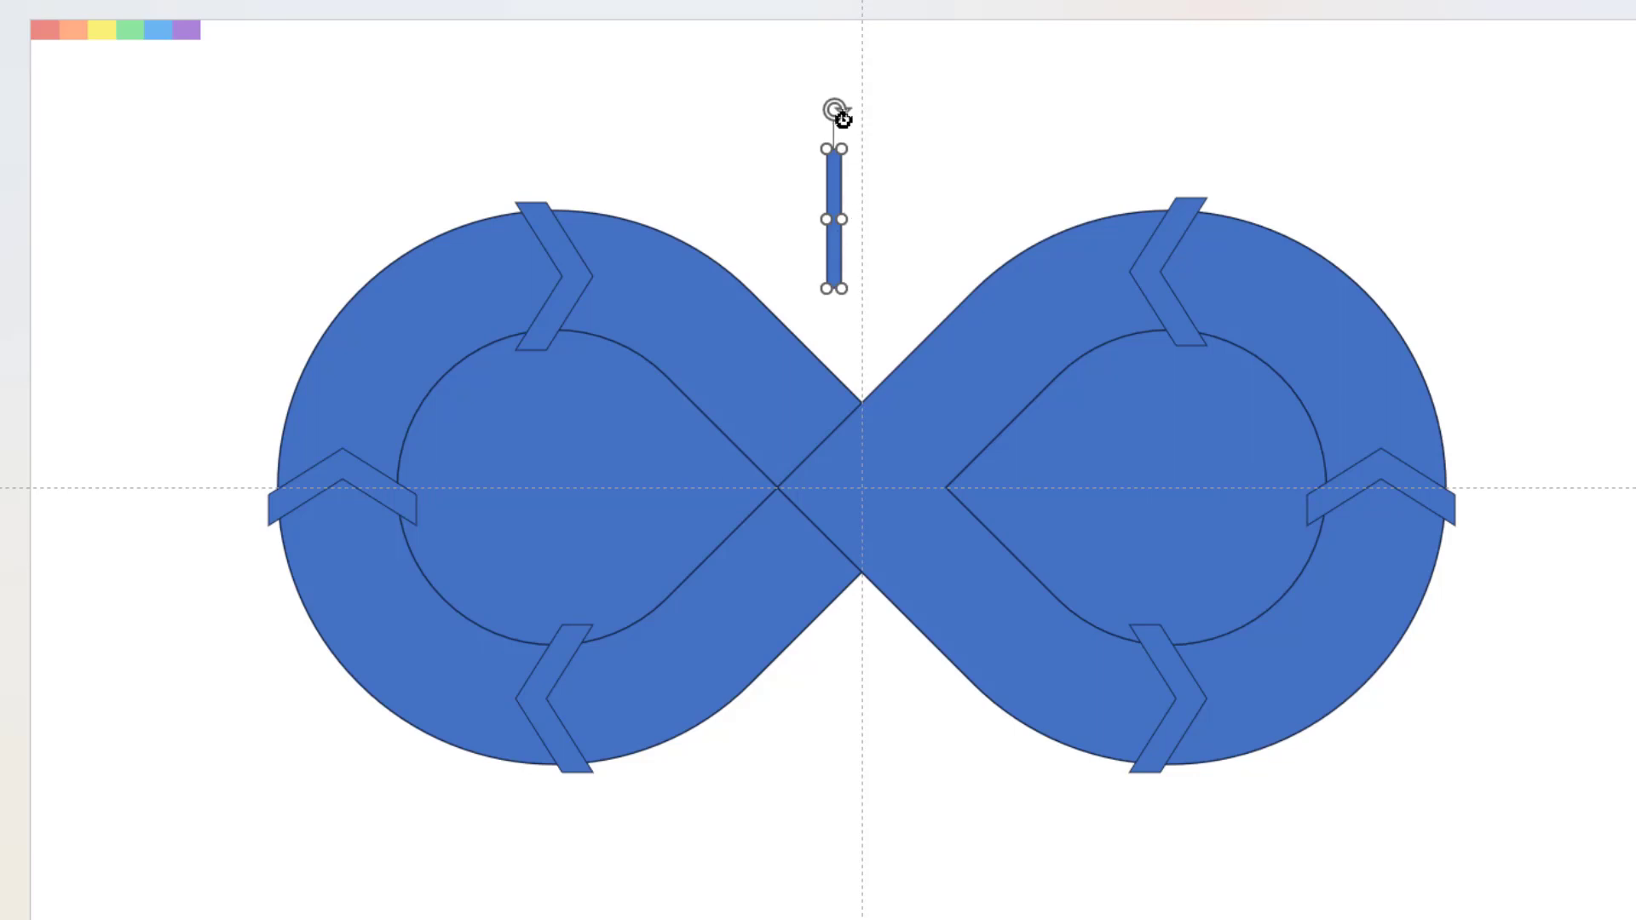
{"action": "mouse_move", "coordinate": [837, 109]}
{"action": "left_mouse_down"}
{"action": "mouse_move", "coordinate": [909, 146]}
{"action": "mouse_move", "coordinate": [923, 175]}
{"action": "mouse_move", "coordinate": [829, 367]}
{"action": "mouse_move", "coordinate": [826, 411]}
{"action": "mouse_move", "coordinate": [844, 414]}
{"action": "left_mouse_up"}
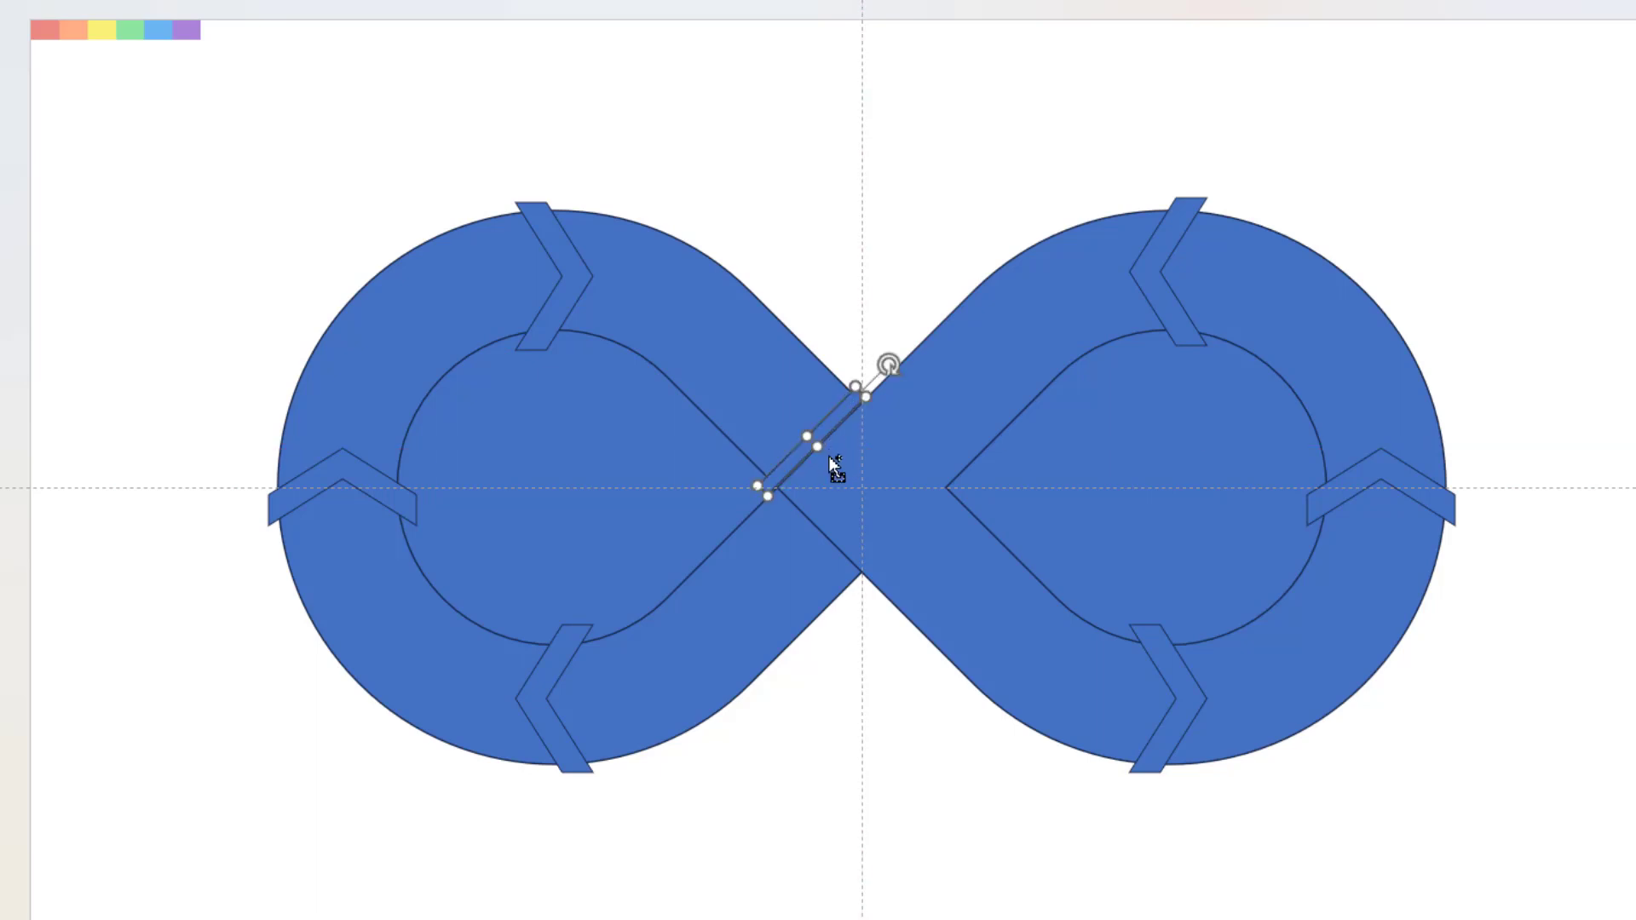
{"action": "scroll", "coordinate": [835, 477], "scroll_direction": "up", "scroll_amount": 1}
{"action": "scroll", "coordinate": [836, 500], "scroll_direction": "up", "scroll_amount": 2}
{"action": "scroll", "coordinate": [844, 504], "scroll_direction": "up", "scroll_amount": 2}
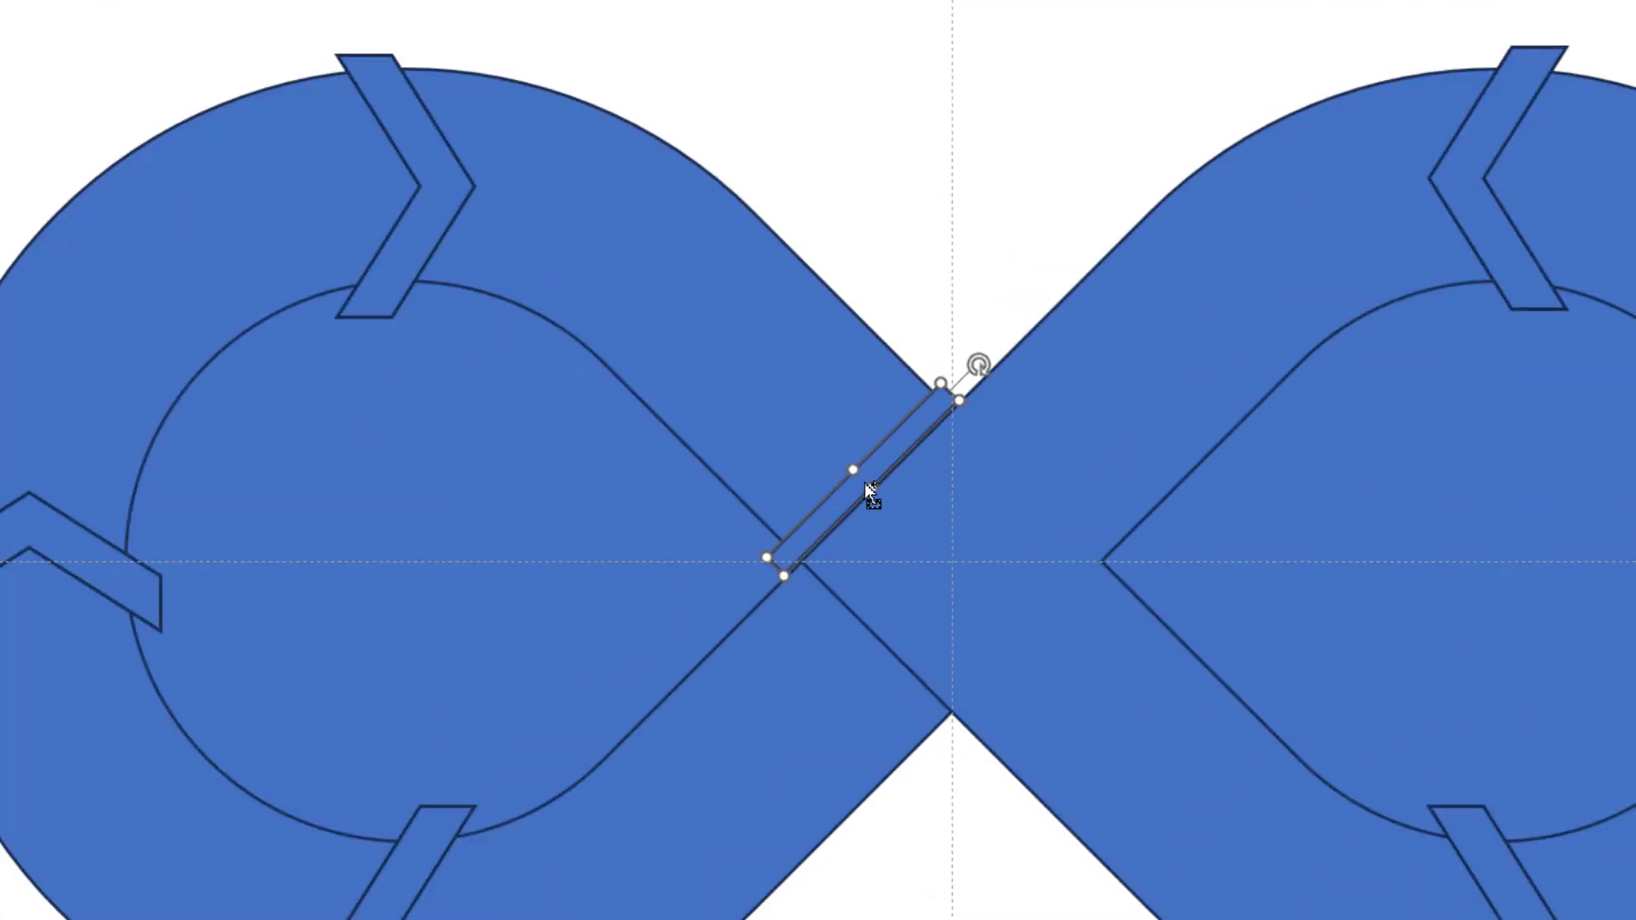
{"action": "left_click_drag", "start_coordinate": [941, 385], "coordinate": [948, 377]}
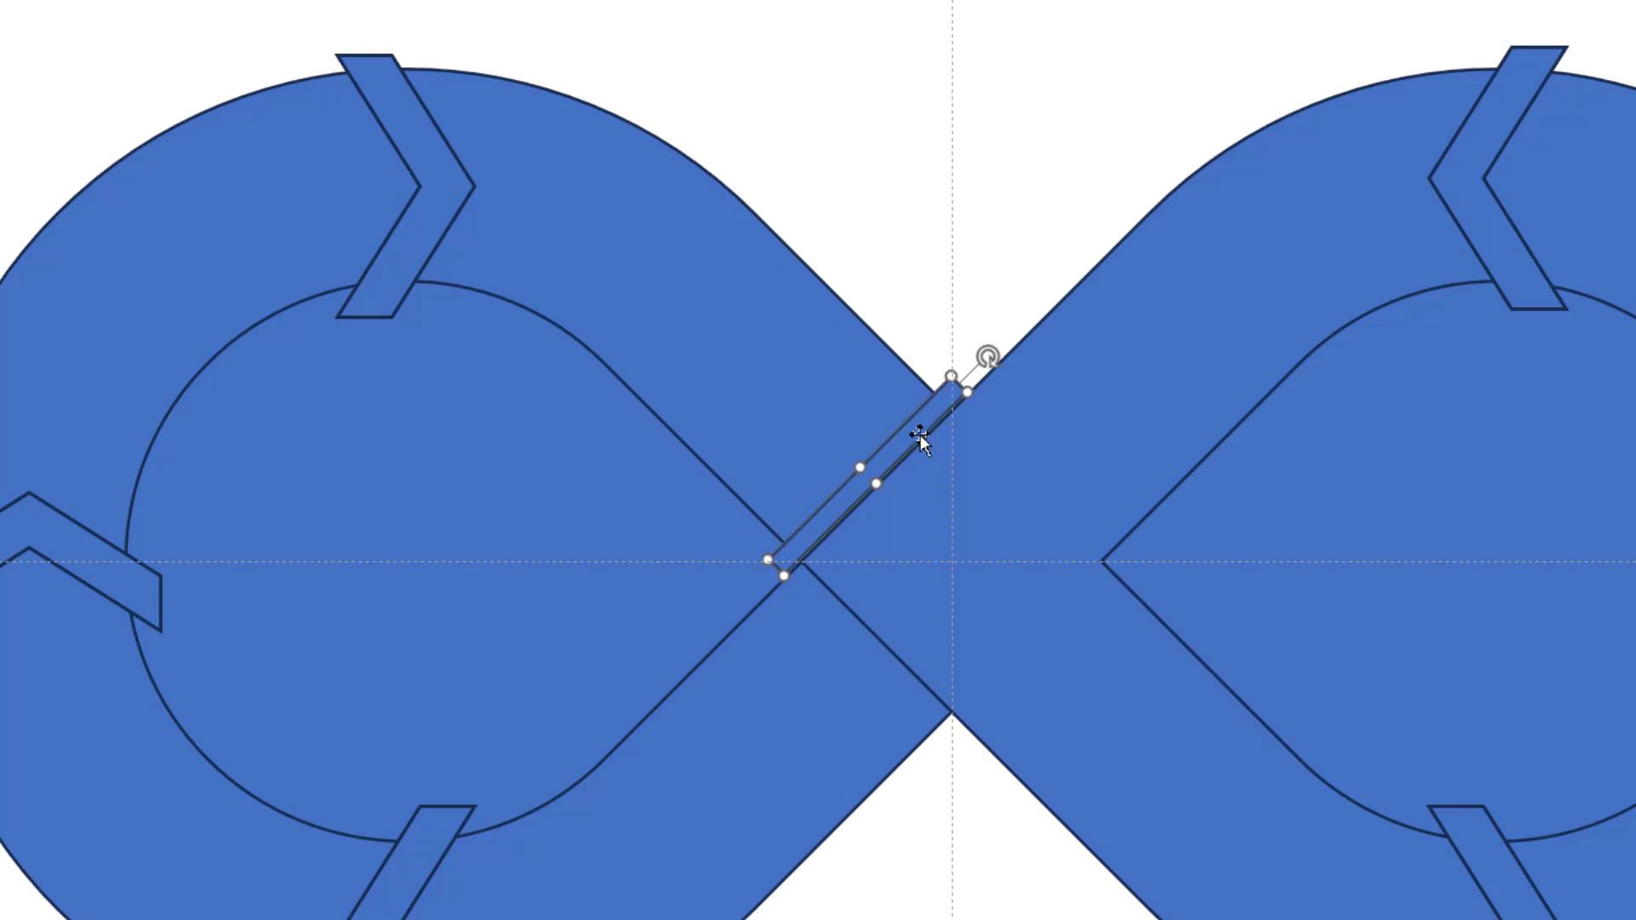
{"action": "key", "text": "Escape"}
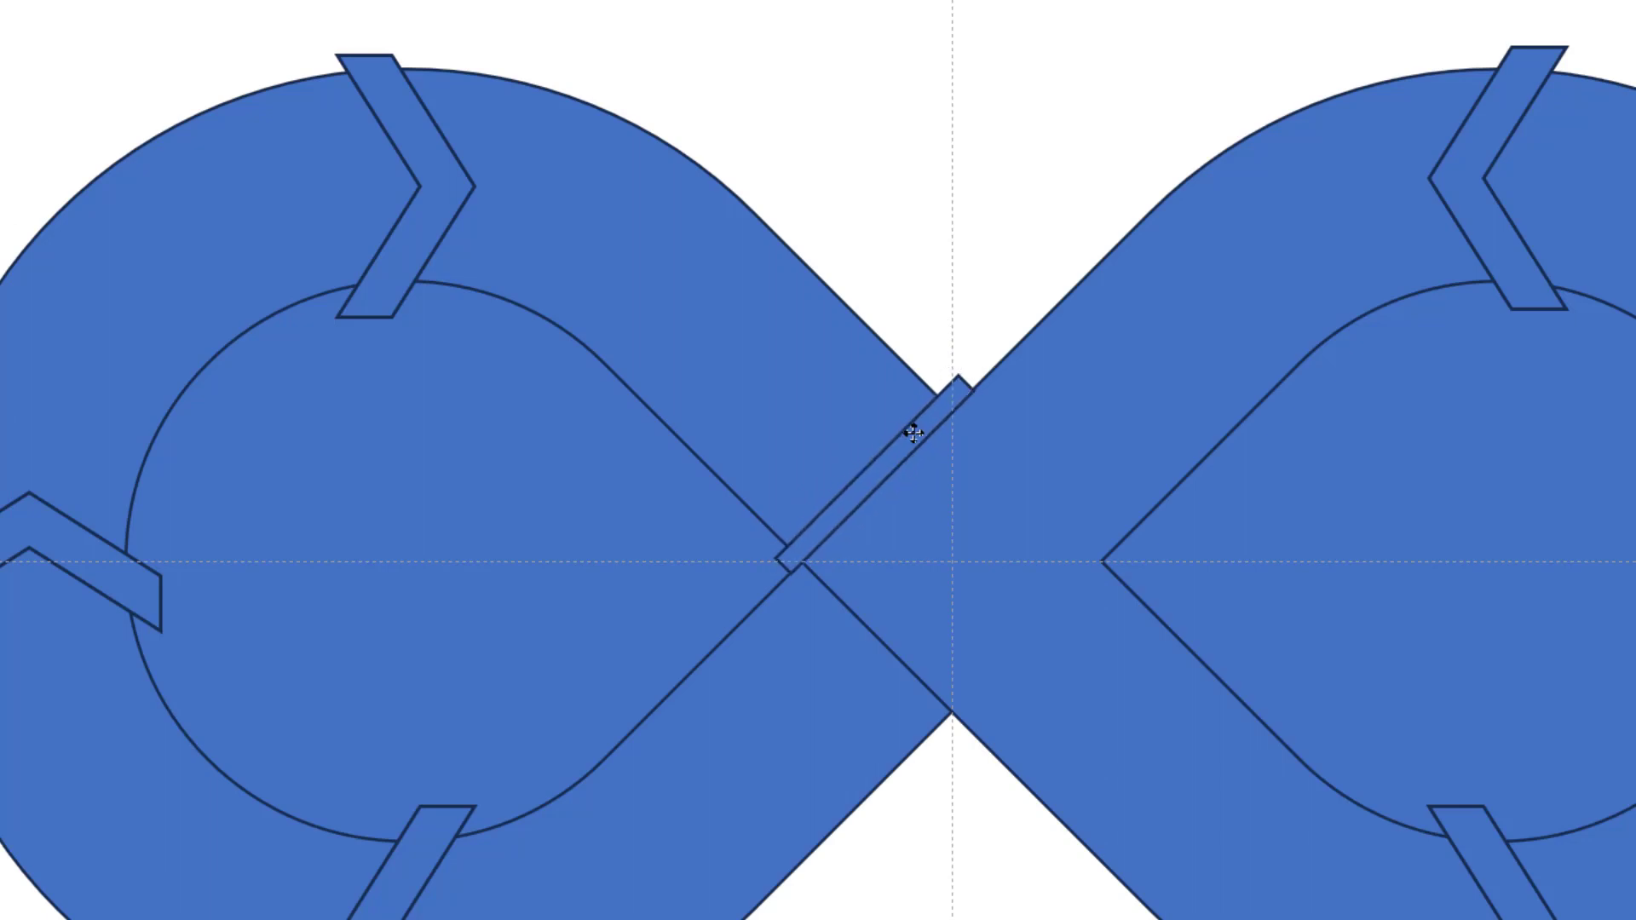
Copy the diagonal bar onto the other crossing diagonal
{"action": "left_click", "coordinate": [914, 433]}
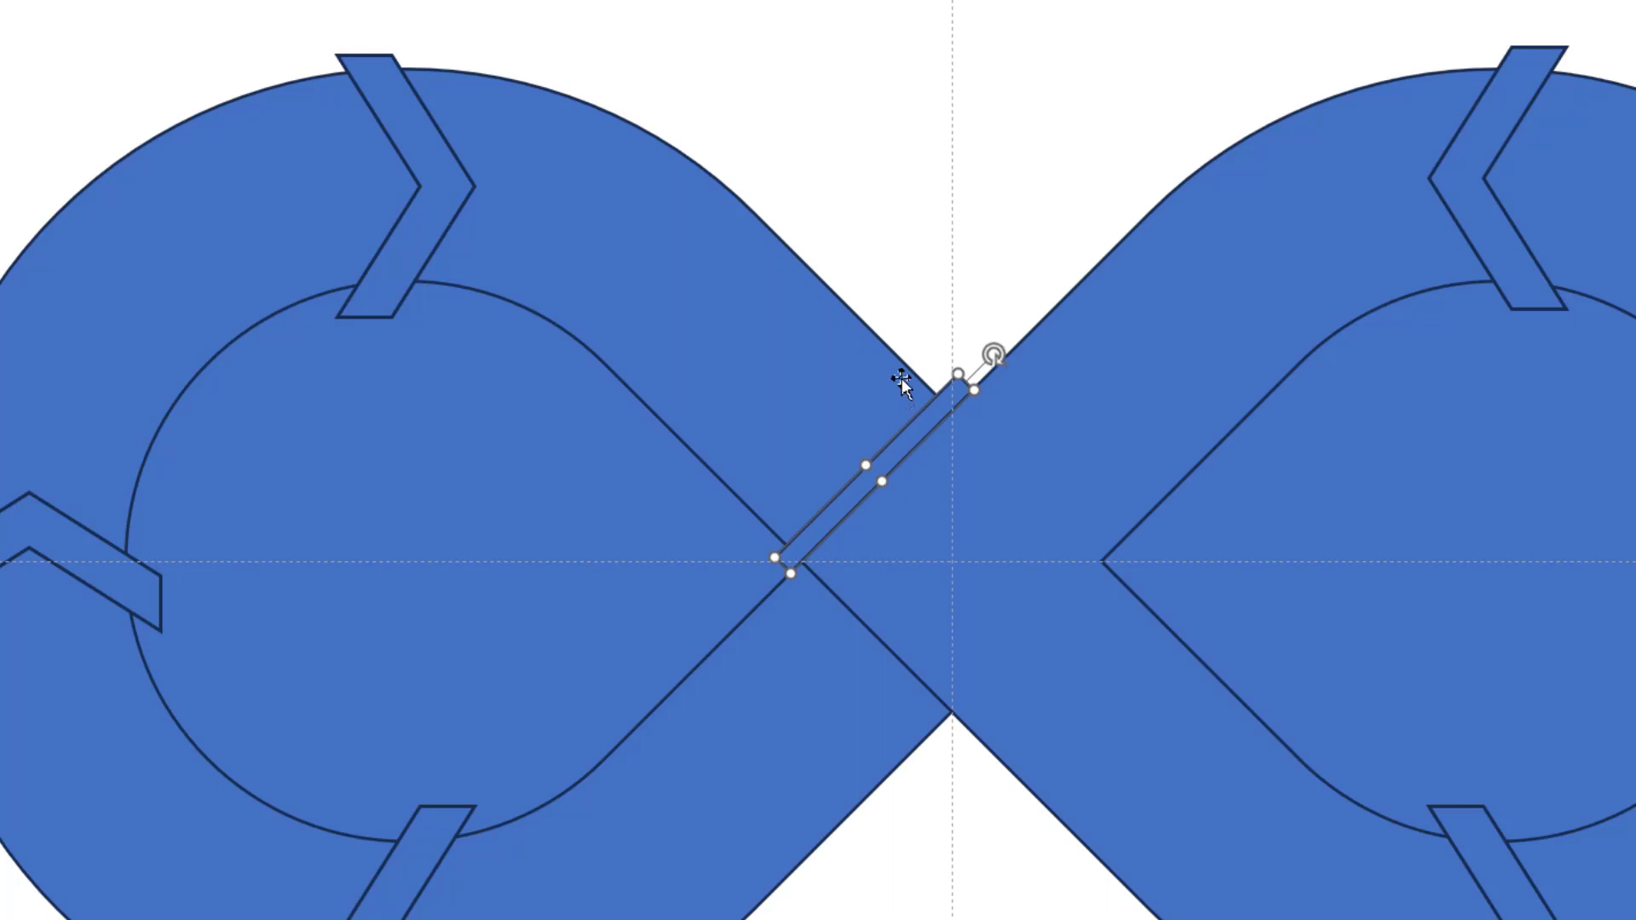
{"action": "left_click", "coordinate": [898, 311]}
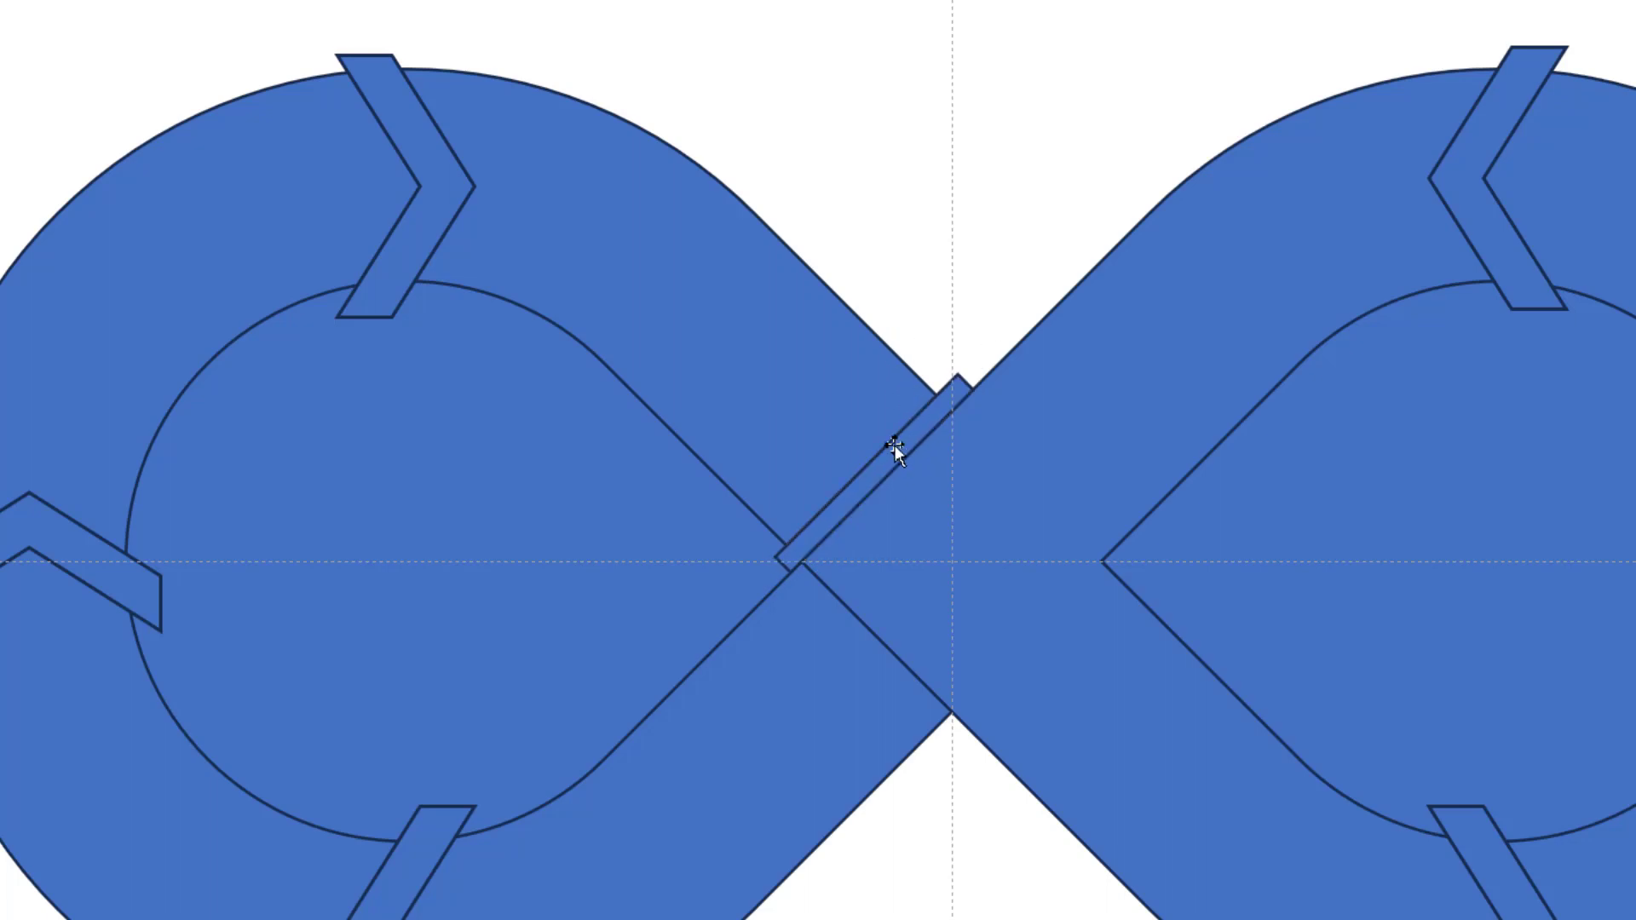
{"action": "left_click", "coordinate": [894, 445]}
{"action": "left_click_drag", "start_coordinate": [895, 452], "coordinate": [1061, 612], "text": "ctrl"}
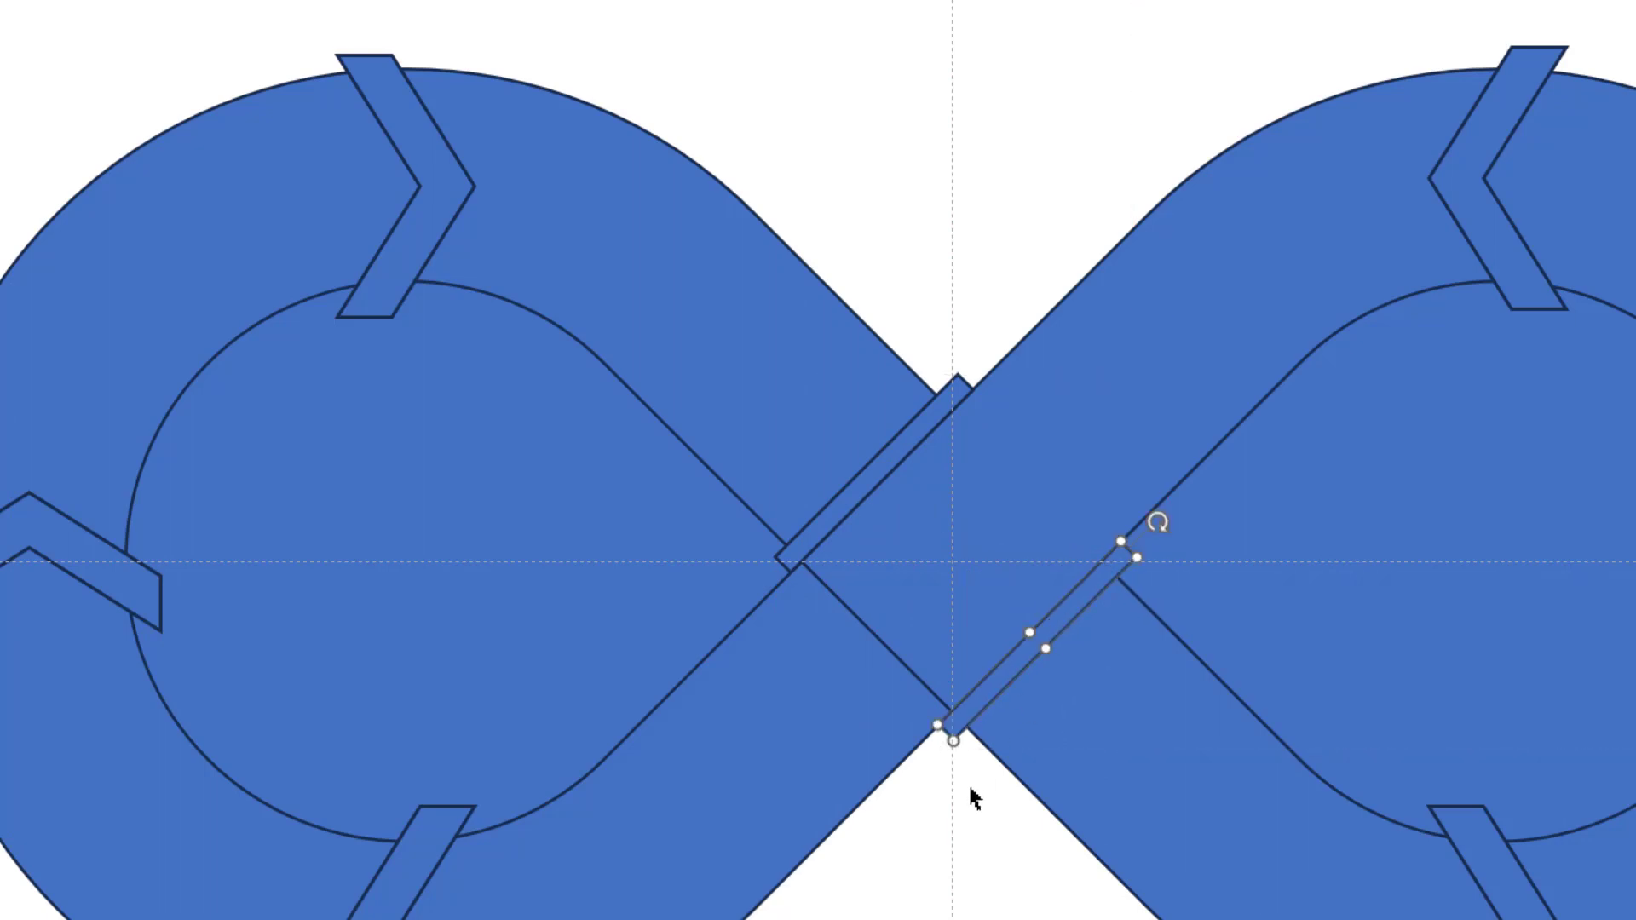
{"action": "left_click", "coordinate": [980, 815]}
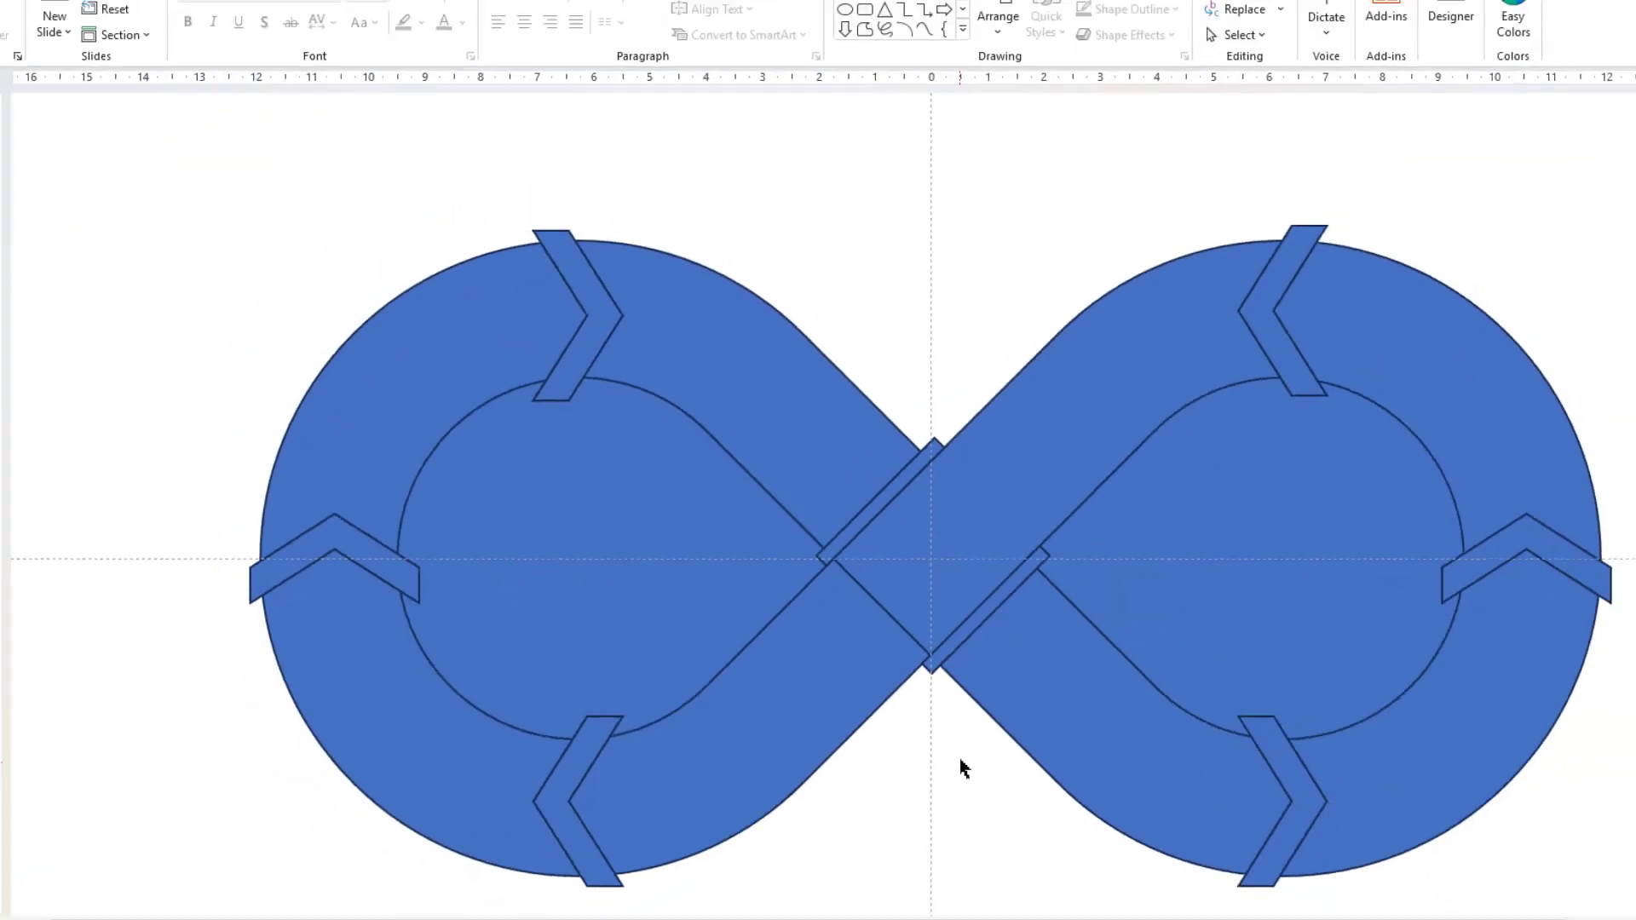
{"action": "scroll", "coordinate": [956, 746], "scroll_direction": "down", "scroll_amount": 1}
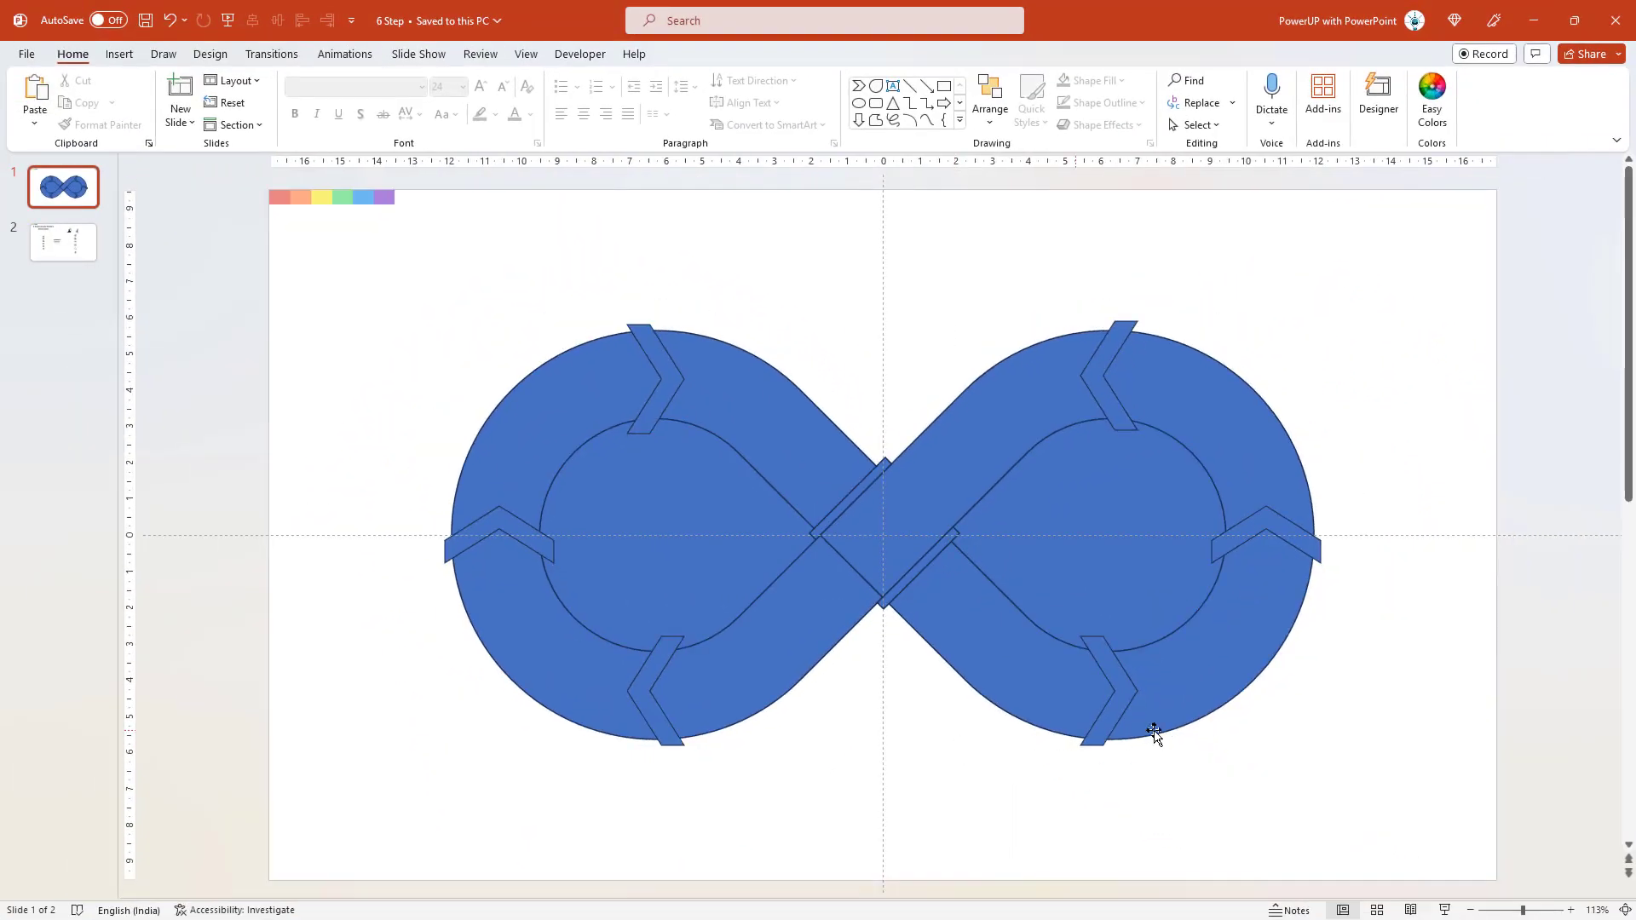
Fragment all overlapping infinity shapes with Merge Shapes, then select the top-left chevron piece
{"action": "left_click_drag", "start_coordinate": [1386, 837], "coordinate": [339, 267]}
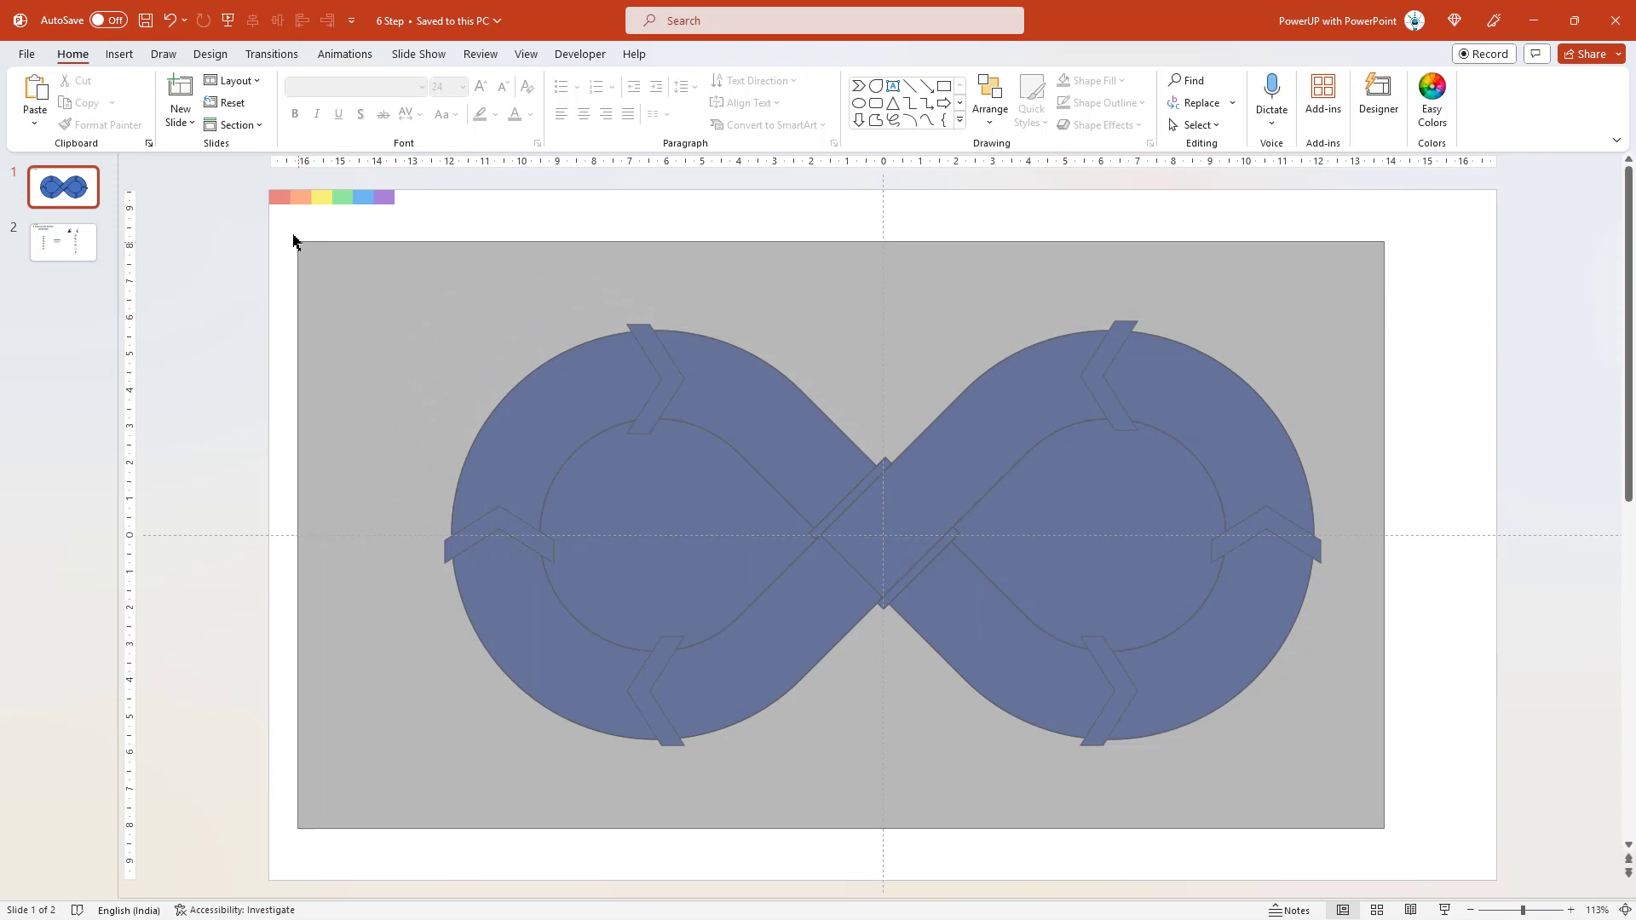
{"action": "left_click_drag", "start_coordinate": [340, 267], "coordinate": [290, 234]}
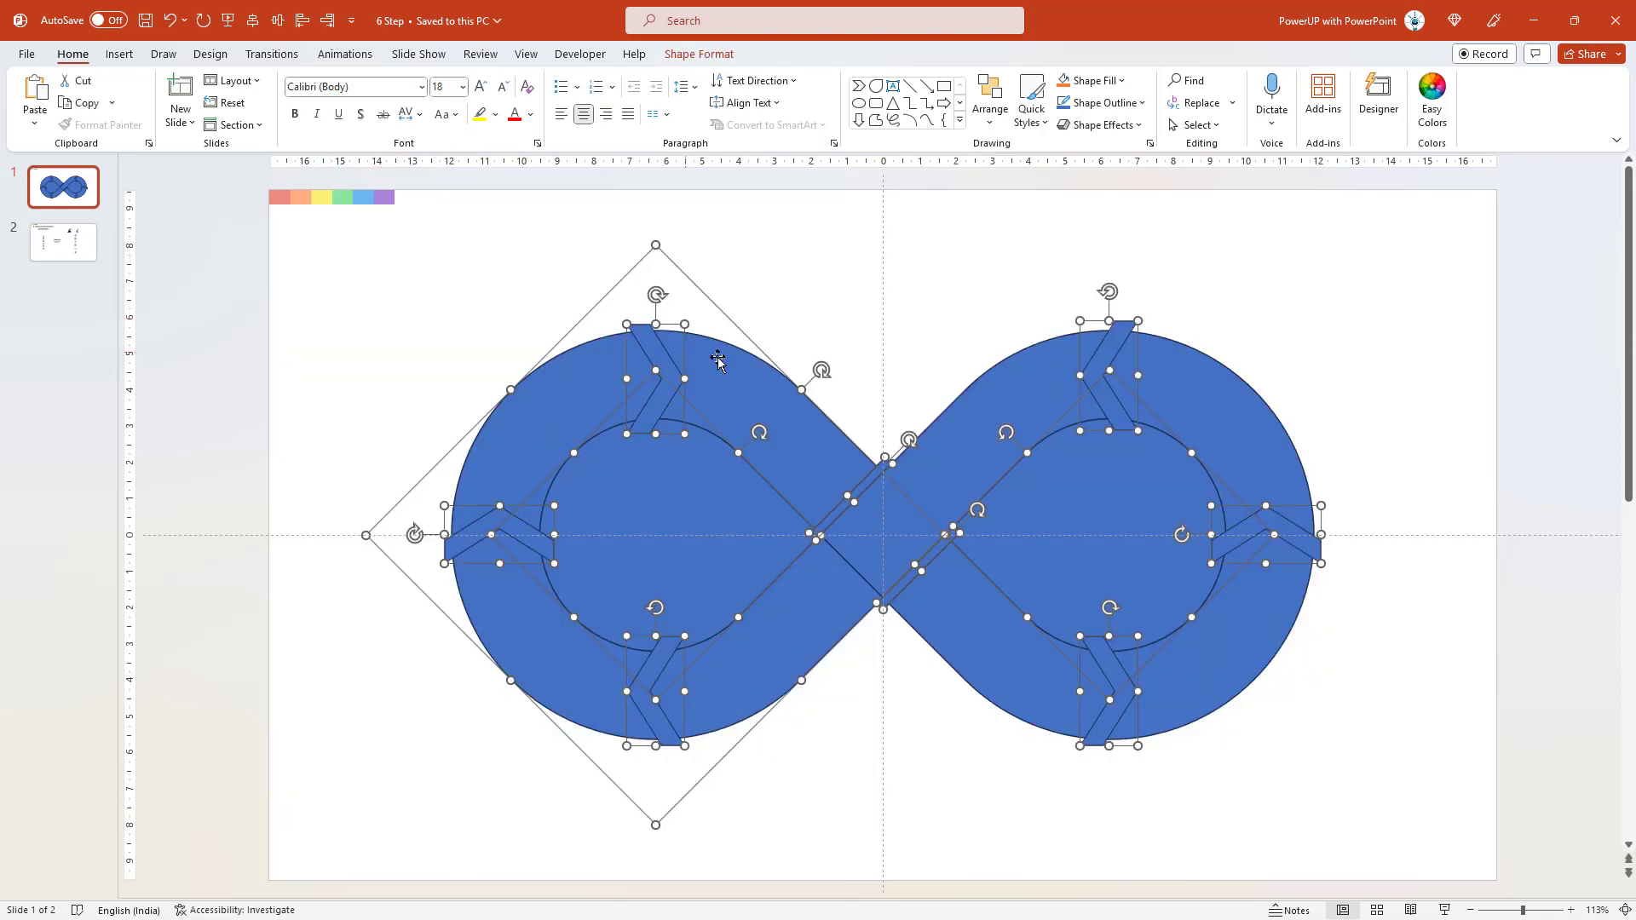
{"action": "left_click", "coordinate": [971, 402], "text": "shift"}
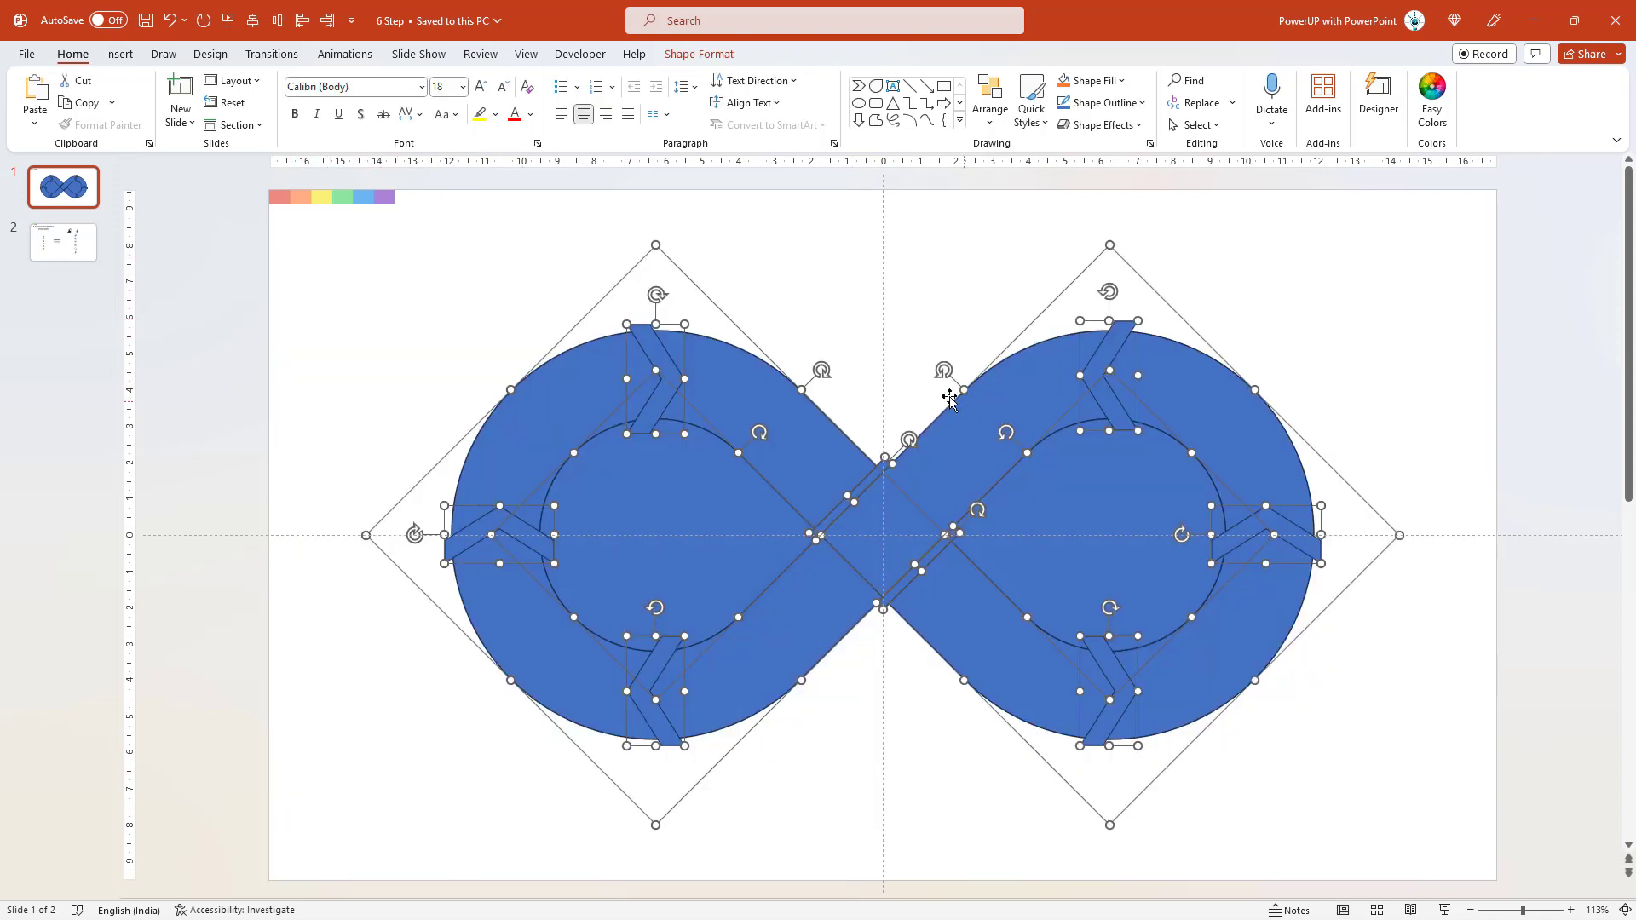
{"action": "left_click", "coordinate": [691, 55]}
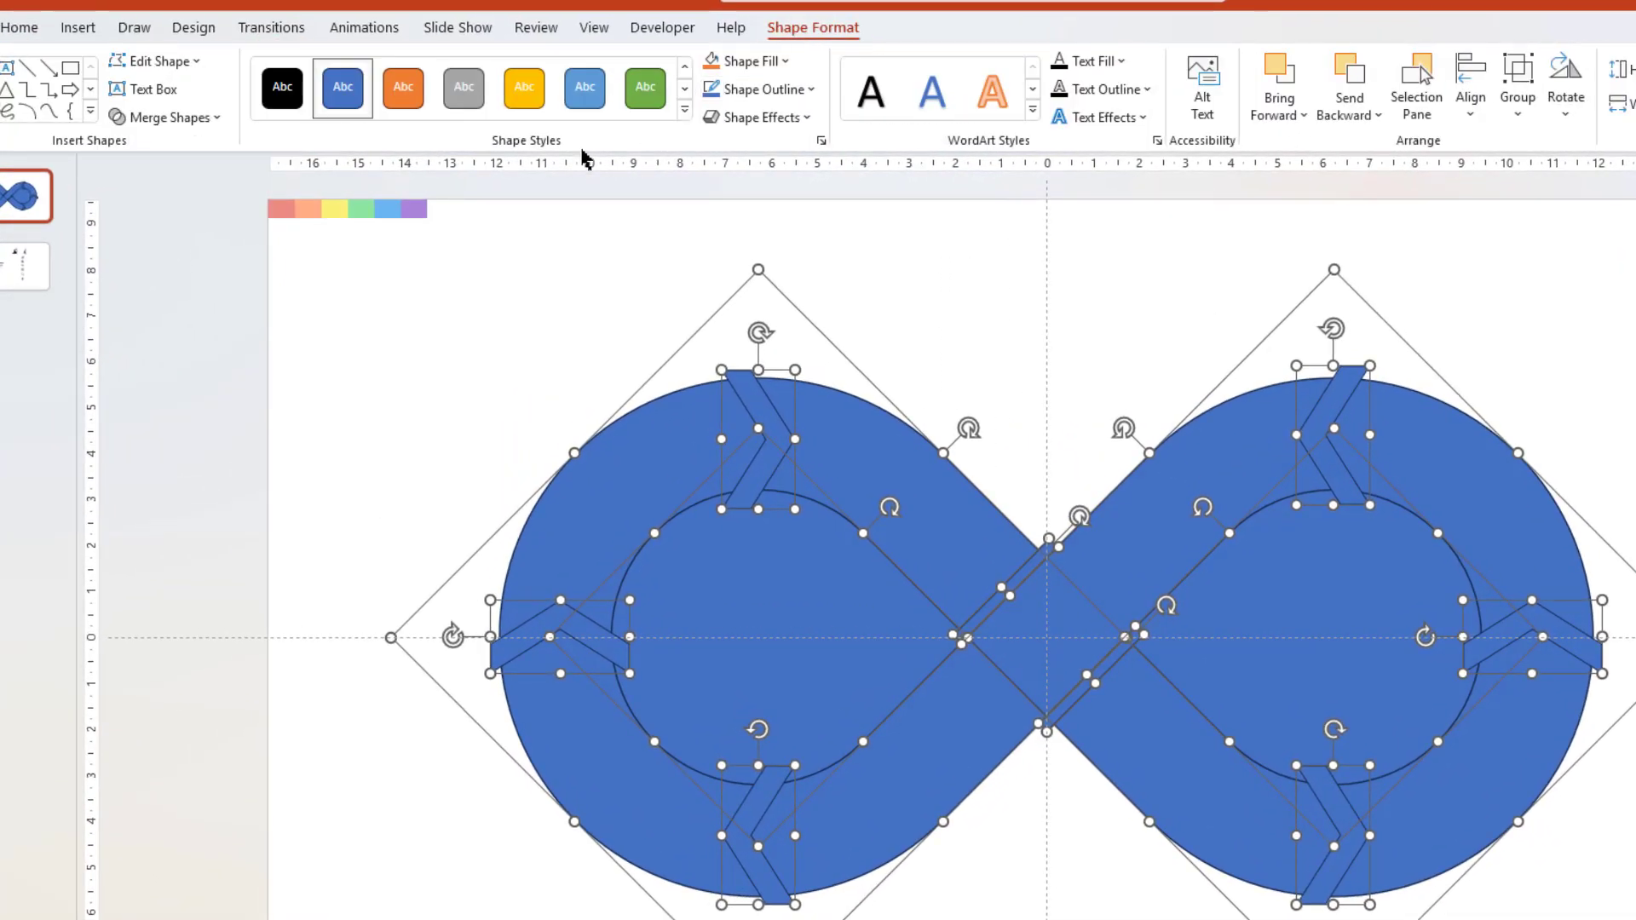
{"action": "left_click", "coordinate": [215, 117]}
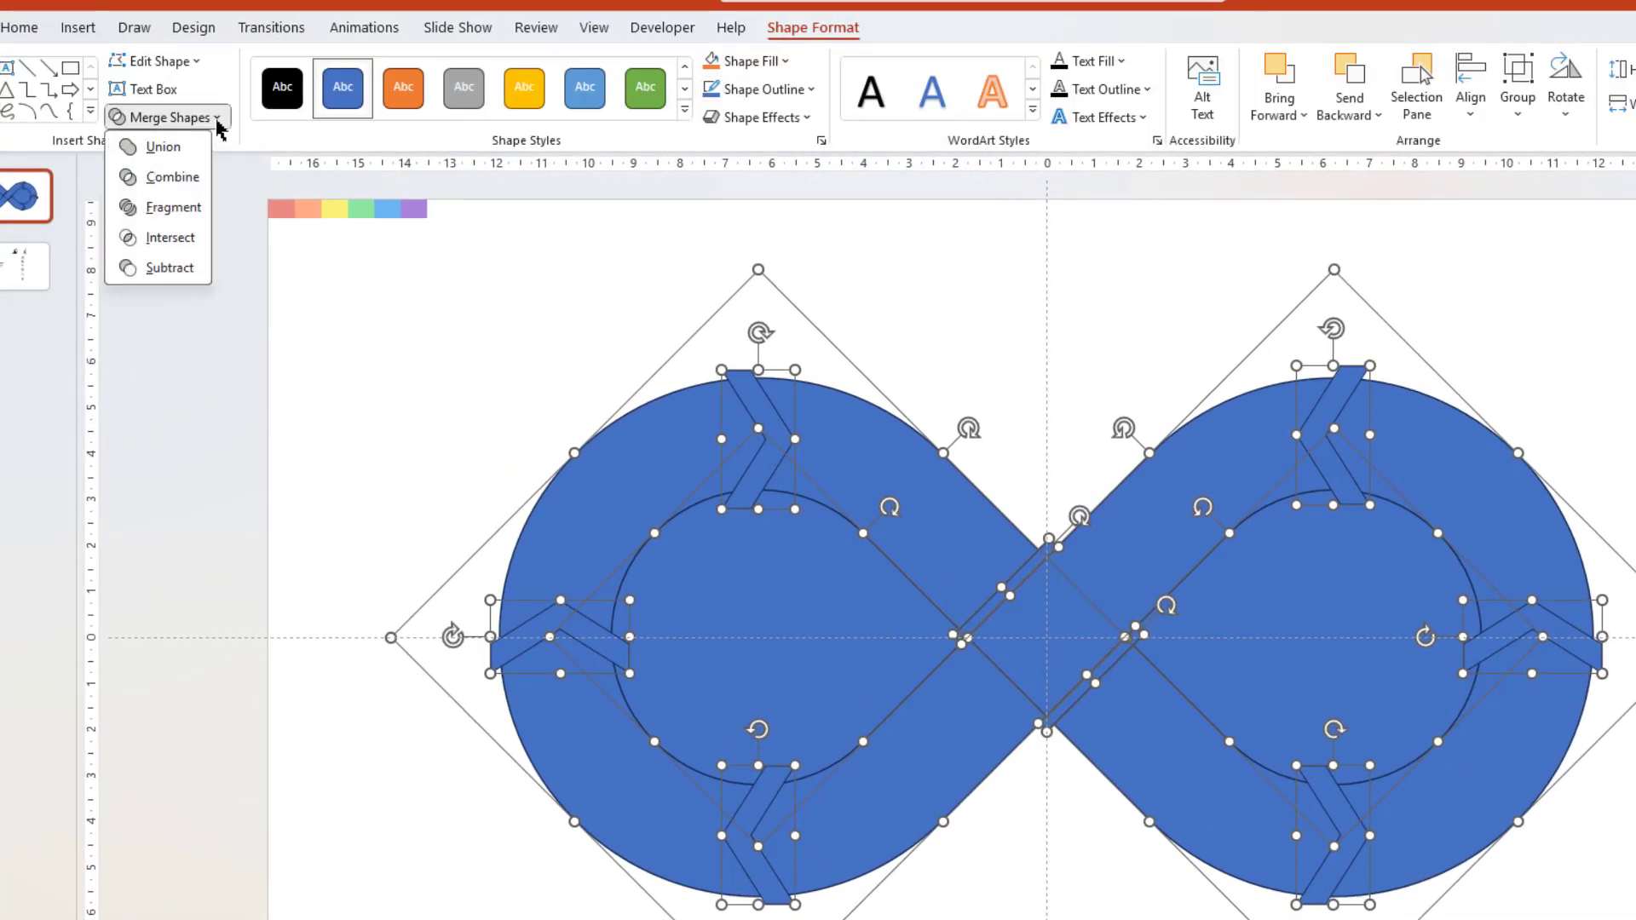
{"action": "left_click", "coordinate": [192, 208]}
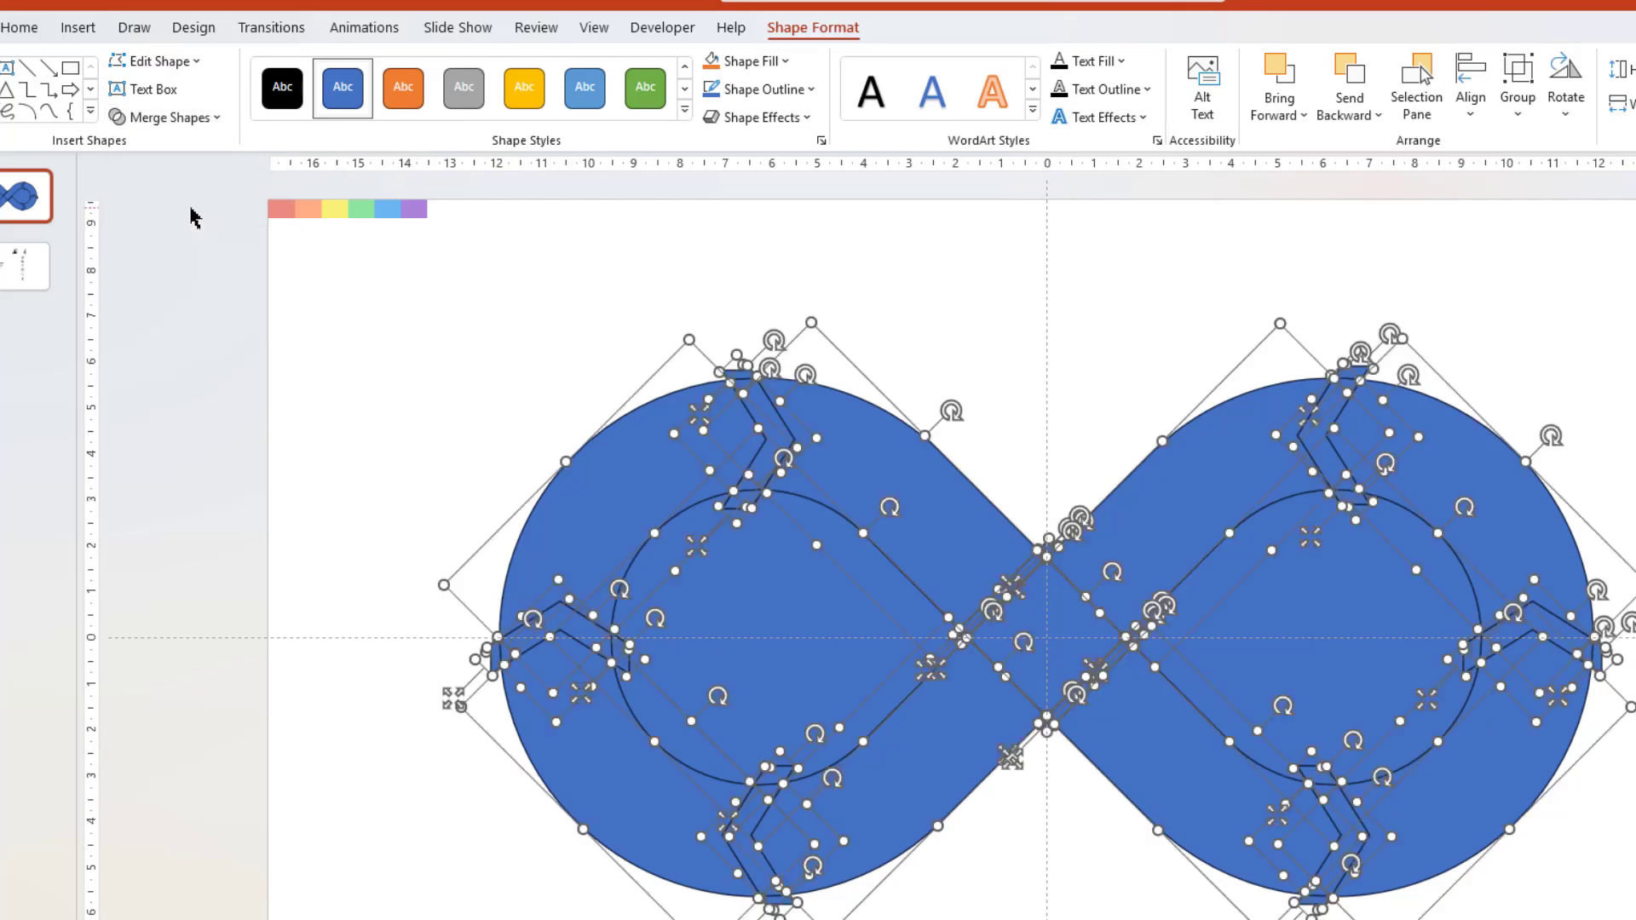
{"action": "left_click", "coordinate": [391, 306]}
{"action": "left_click_drag", "start_coordinate": [509, 275], "coordinate": [725, 512]}
Drag the left lobe's three chevron pieces and the right lobe's two out to the left margin
{"action": "left_click_drag", "start_coordinate": [653, 379], "coordinate": [342, 458]}
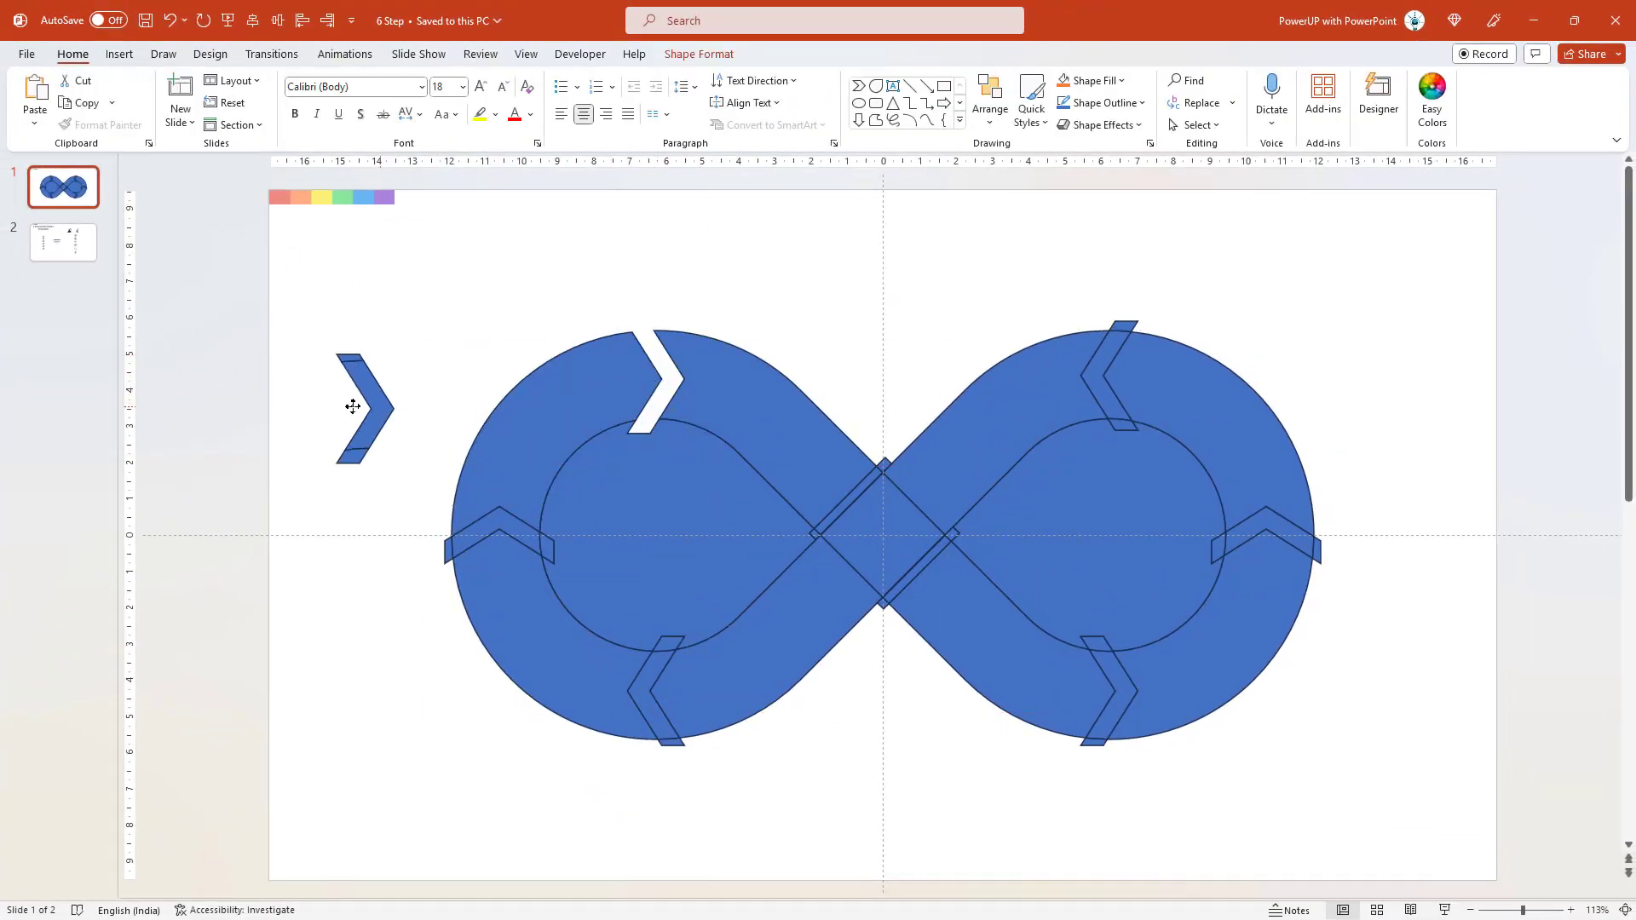
{"action": "left_click", "coordinate": [266, 511]}
{"action": "left_click_drag", "start_coordinate": [219, 473], "coordinate": [566, 575]}
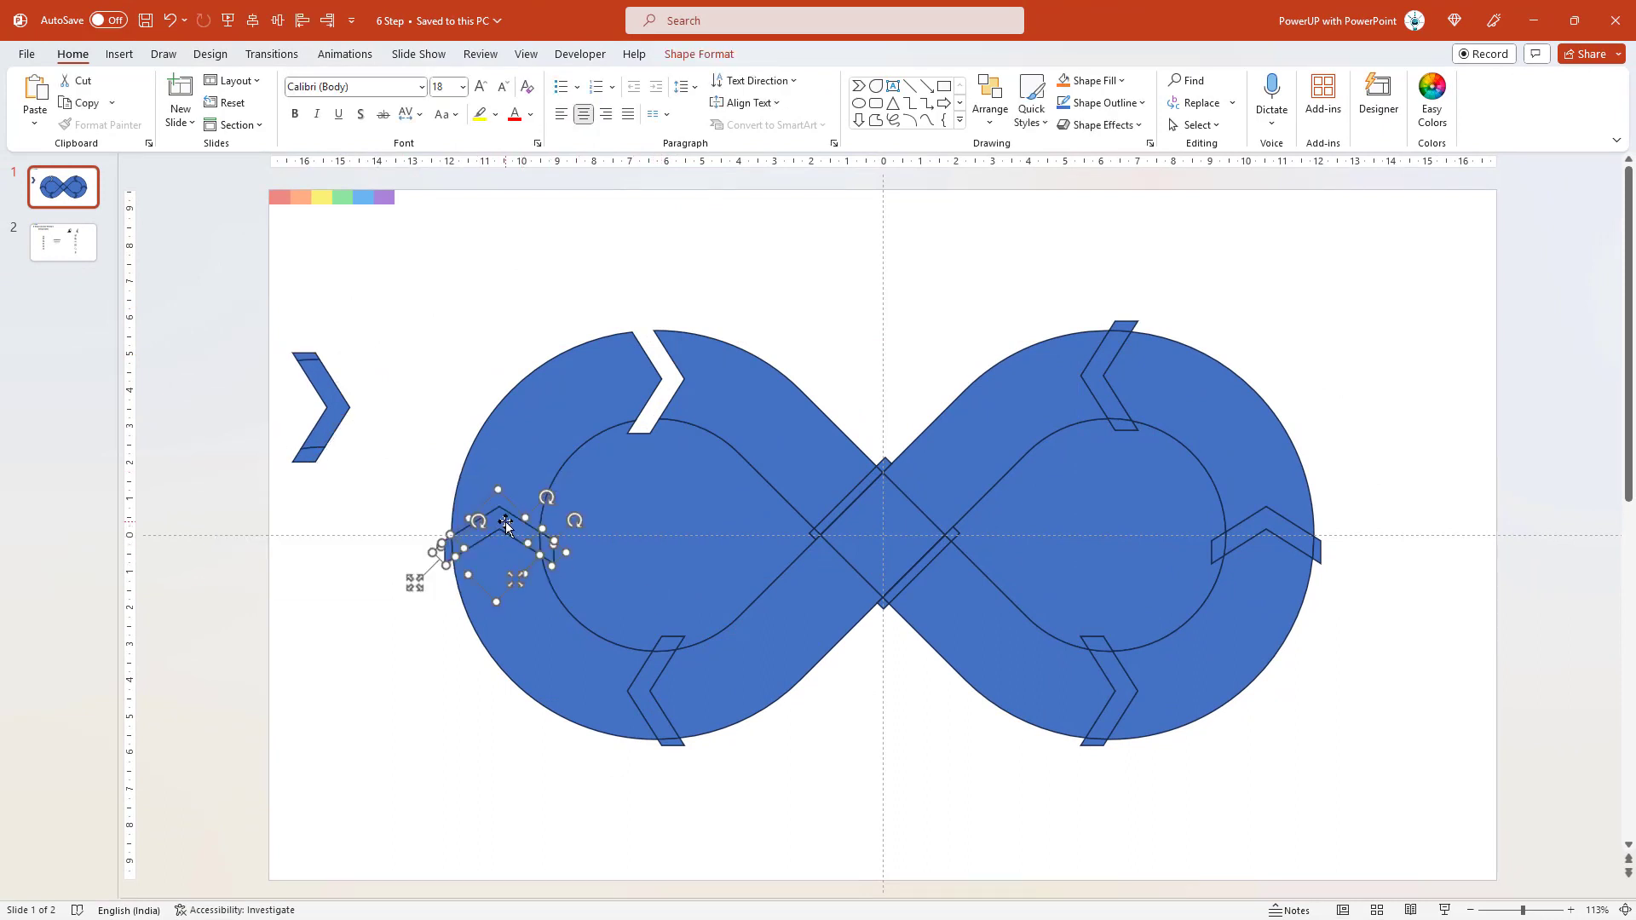
{"action": "left_click_drag", "start_coordinate": [504, 522], "coordinate": [324, 489]}
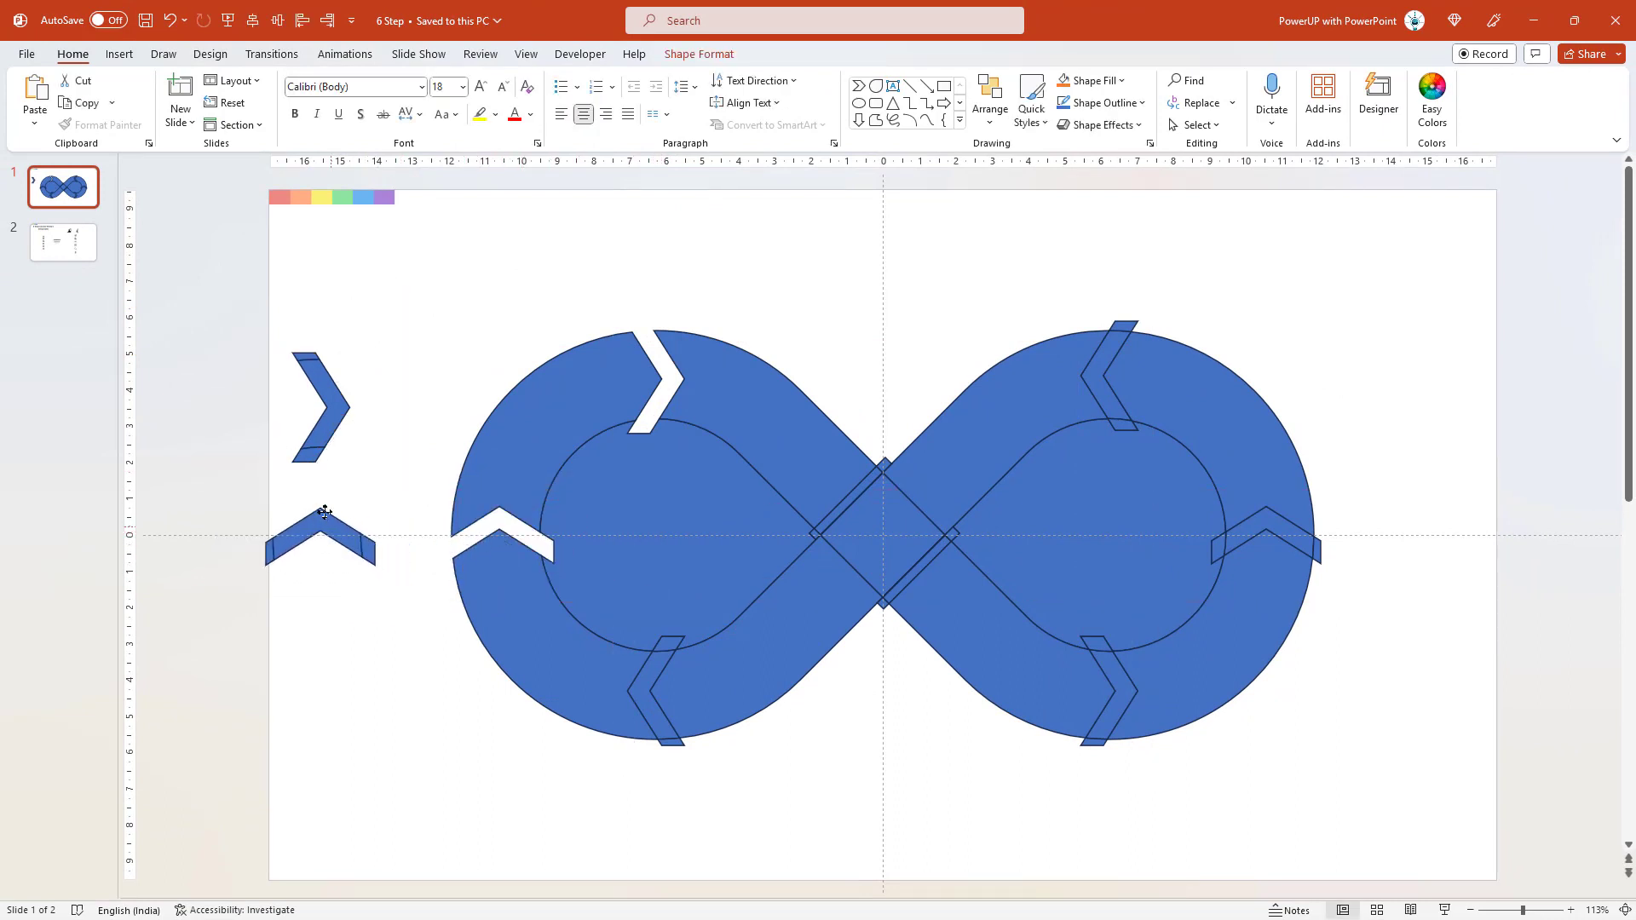
{"action": "left_click", "coordinate": [702, 771]}
{"action": "left_click_drag", "start_coordinate": [758, 822], "coordinate": [570, 555]}
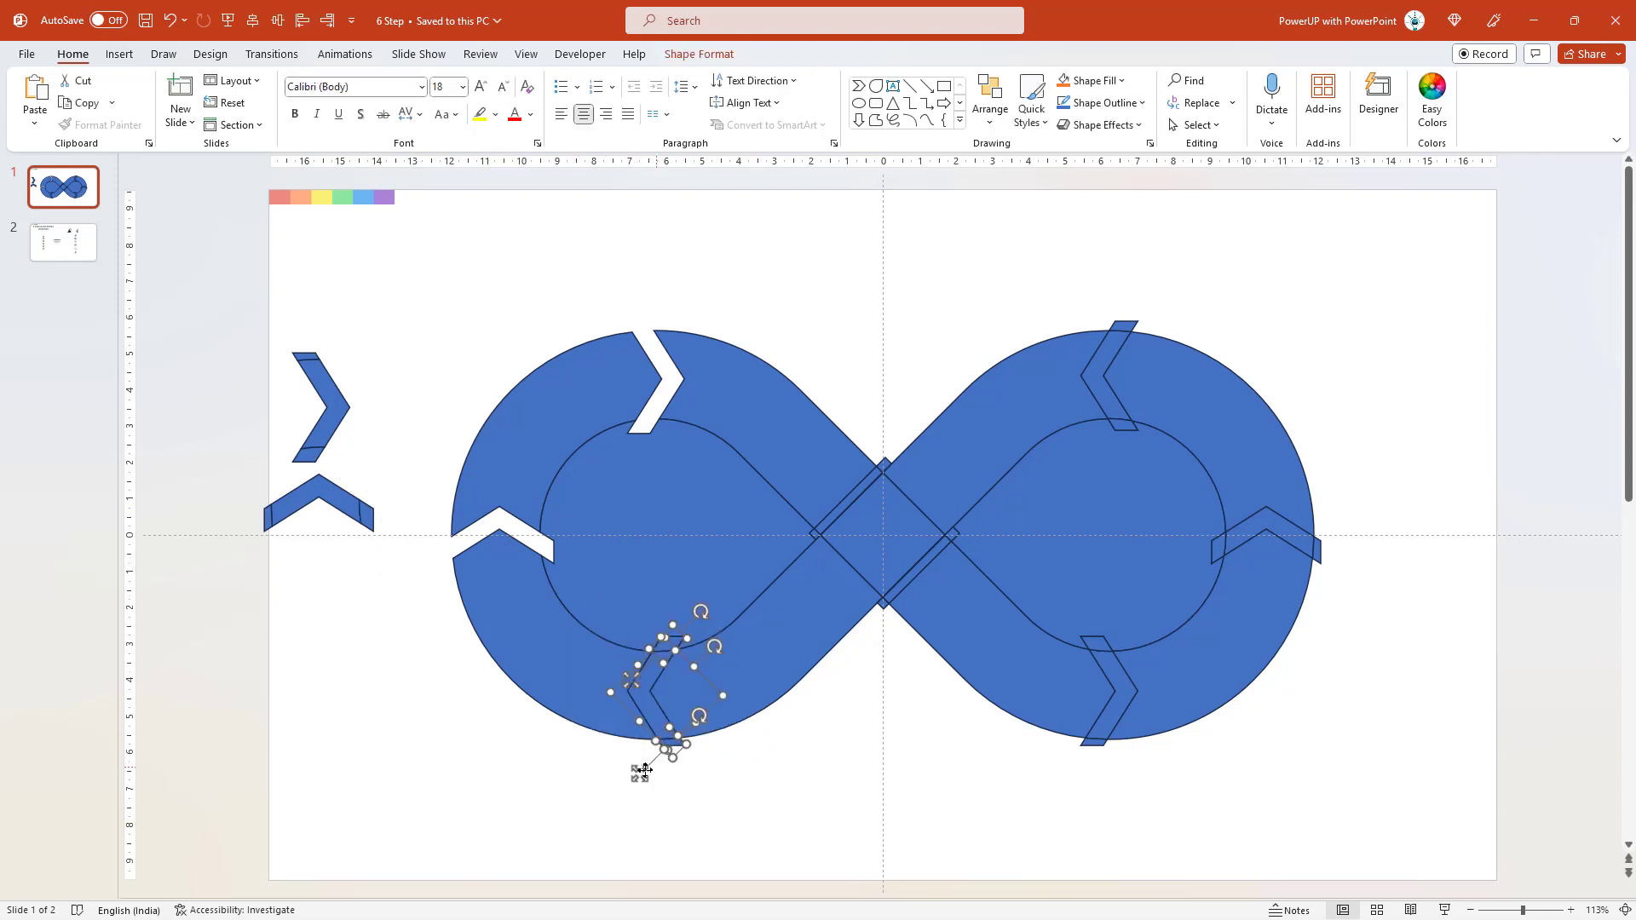
{"action": "left_click_drag", "start_coordinate": [613, 776], "coordinate": [306, 676]}
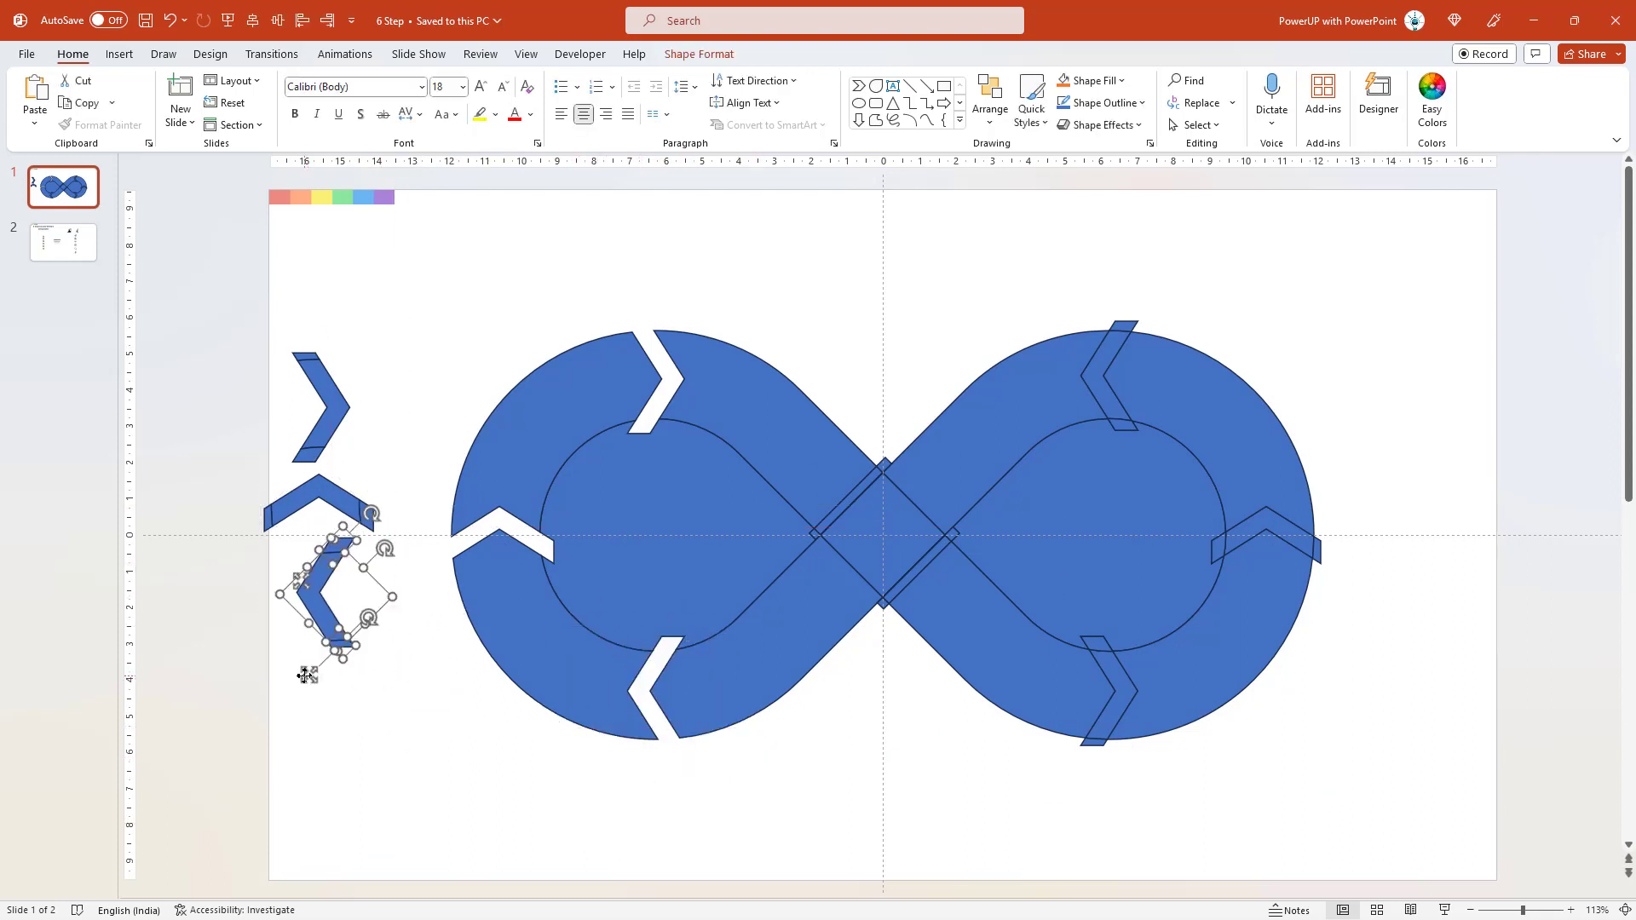
{"action": "left_click", "coordinate": [1074, 814]}
{"action": "left_click_drag", "start_coordinate": [1200, 845], "coordinate": [1006, 254]}
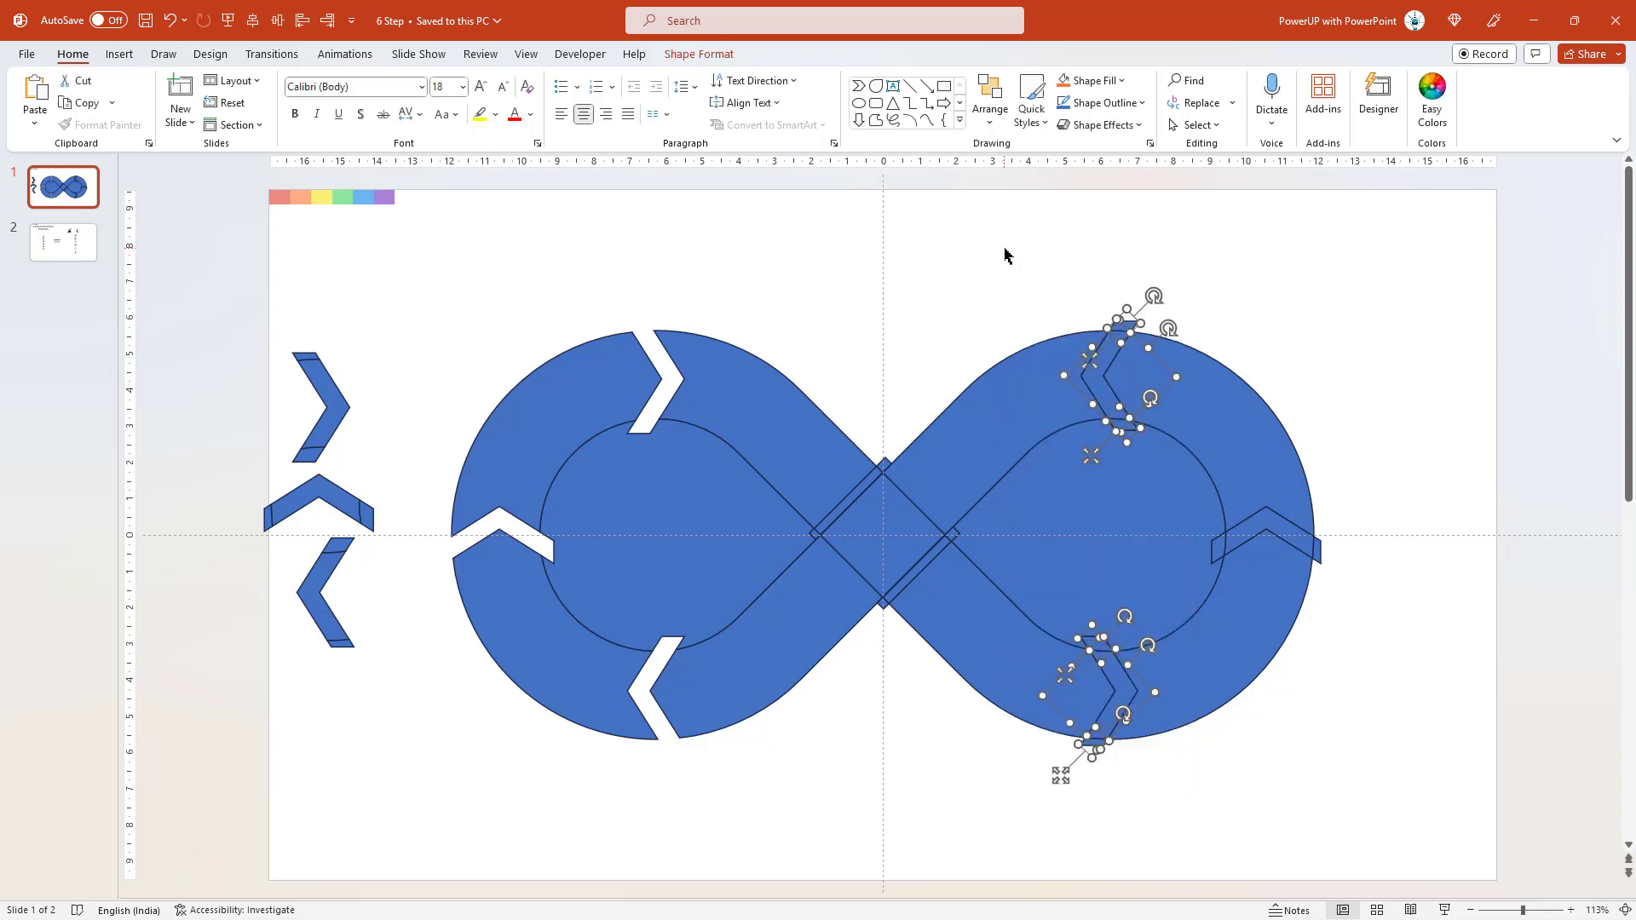
{"action": "left_click_drag", "start_coordinate": [1060, 775], "coordinate": [316, 748]}
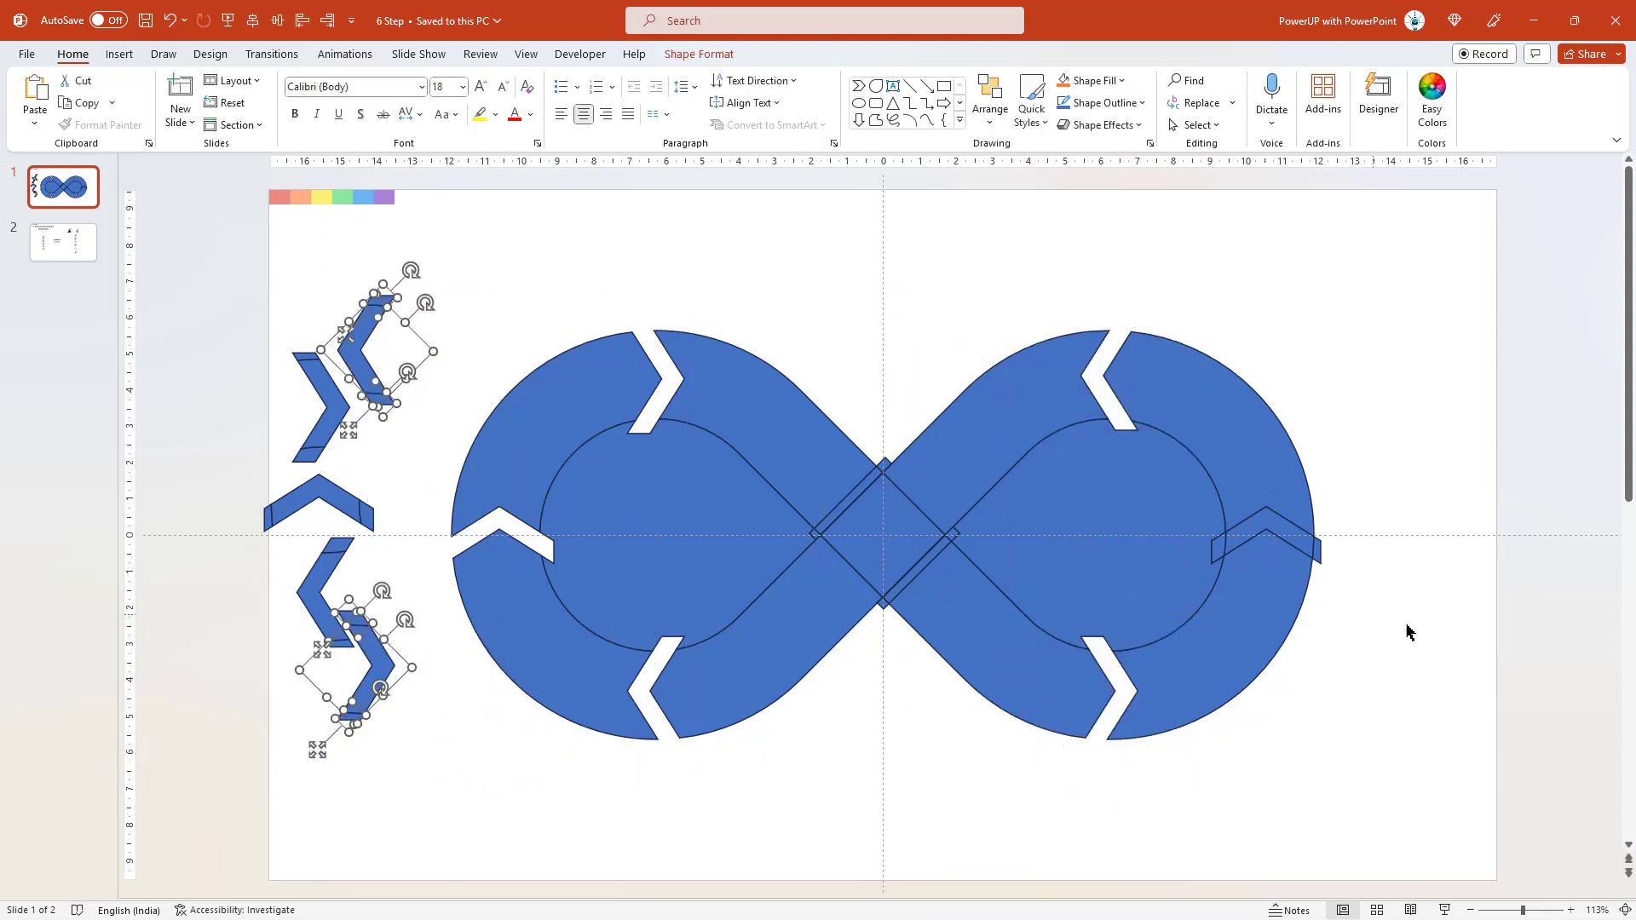
Move the right-edge chevron and centre line fragments to the pile, then delete all discarded pieces
{"action": "left_click_drag", "start_coordinate": [1463, 711], "coordinate": [1099, 465]}
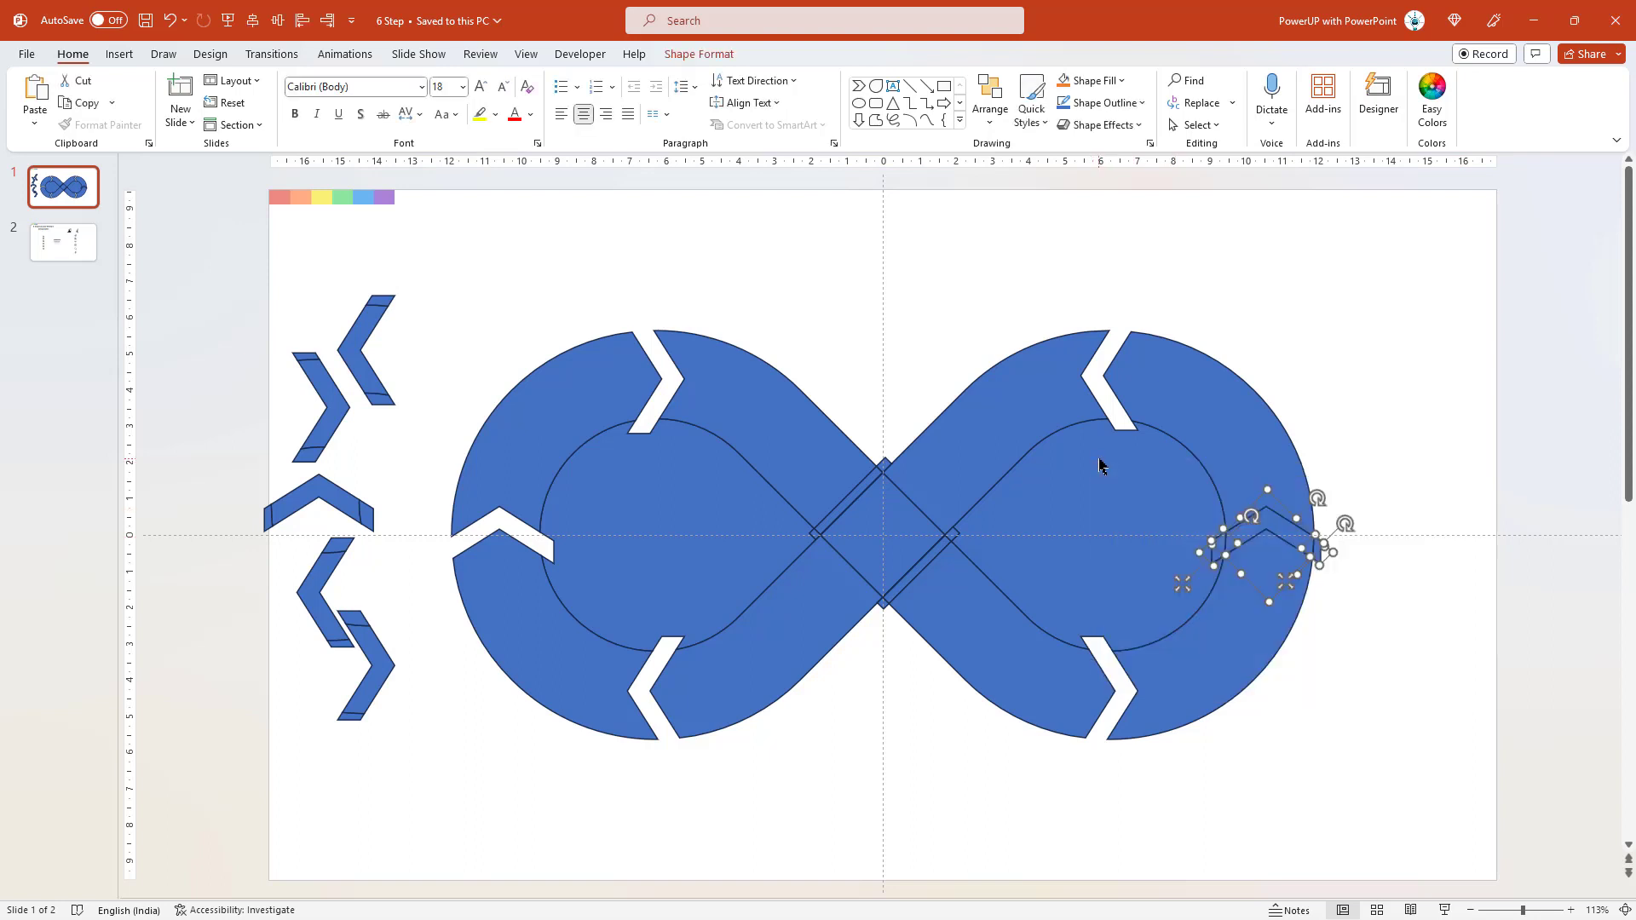
{"action": "left_click_drag", "start_coordinate": [1163, 596], "coordinate": [256, 521]}
{"action": "left_click", "coordinate": [767, 333]}
{"action": "left_click_drag", "start_coordinate": [723, 305], "coordinate": [923, 560]}
{"action": "left_click_drag", "start_coordinate": [795, 559], "coordinate": [277, 529]}
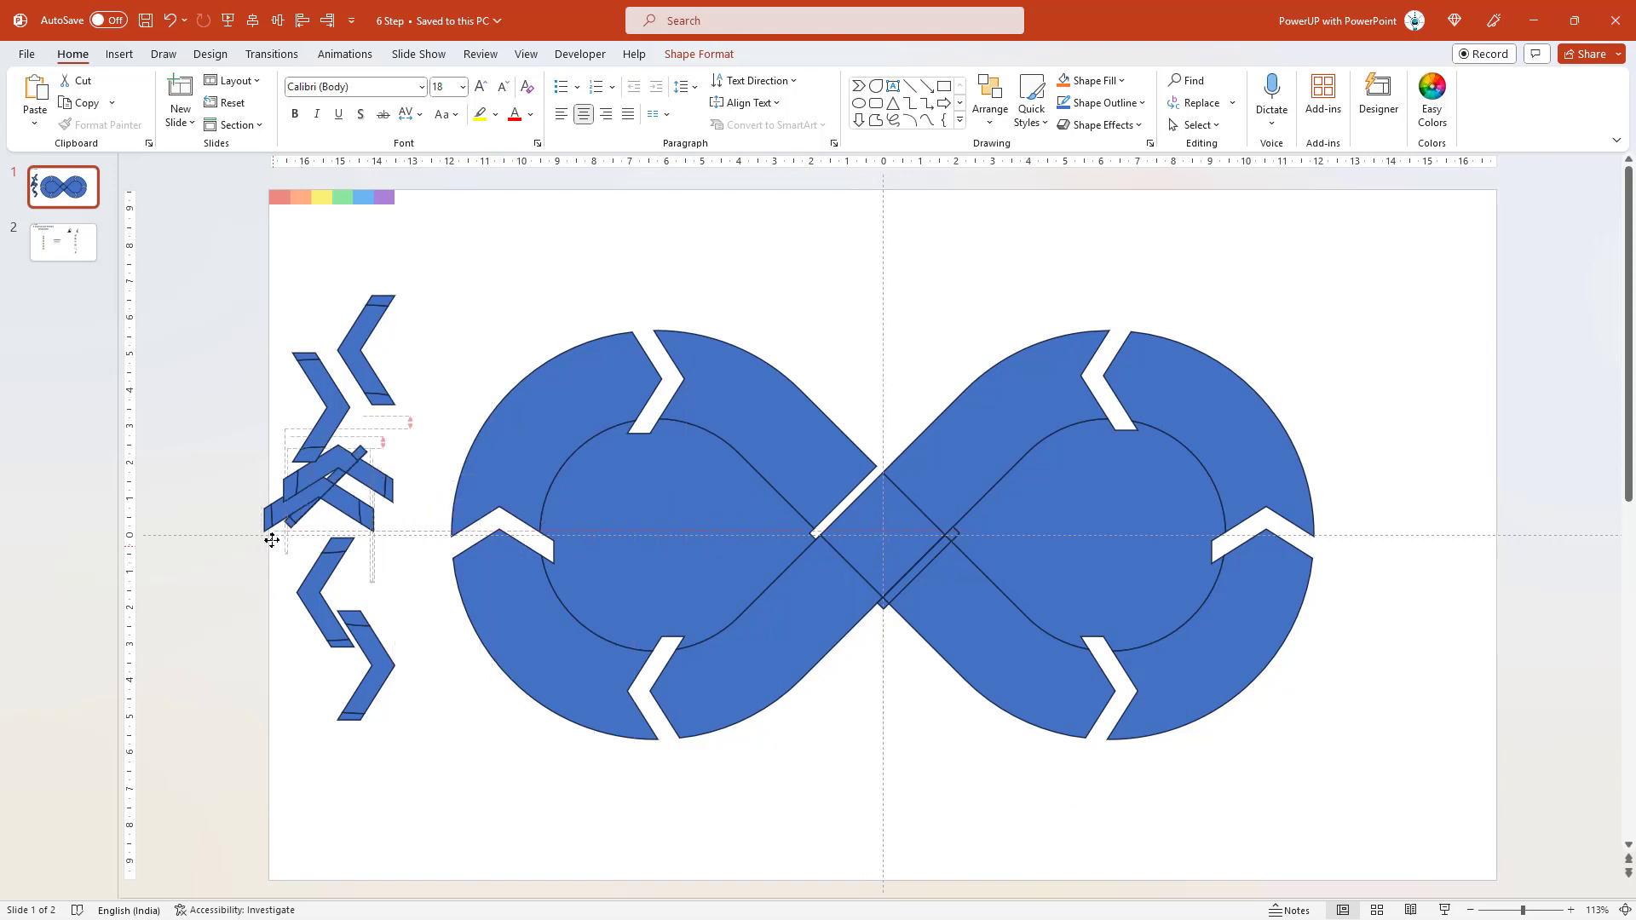
{"action": "left_click_drag", "start_coordinate": [998, 816], "coordinate": [853, 508]}
{"action": "left_click_drag", "start_coordinate": [853, 631], "coordinate": [303, 529]}
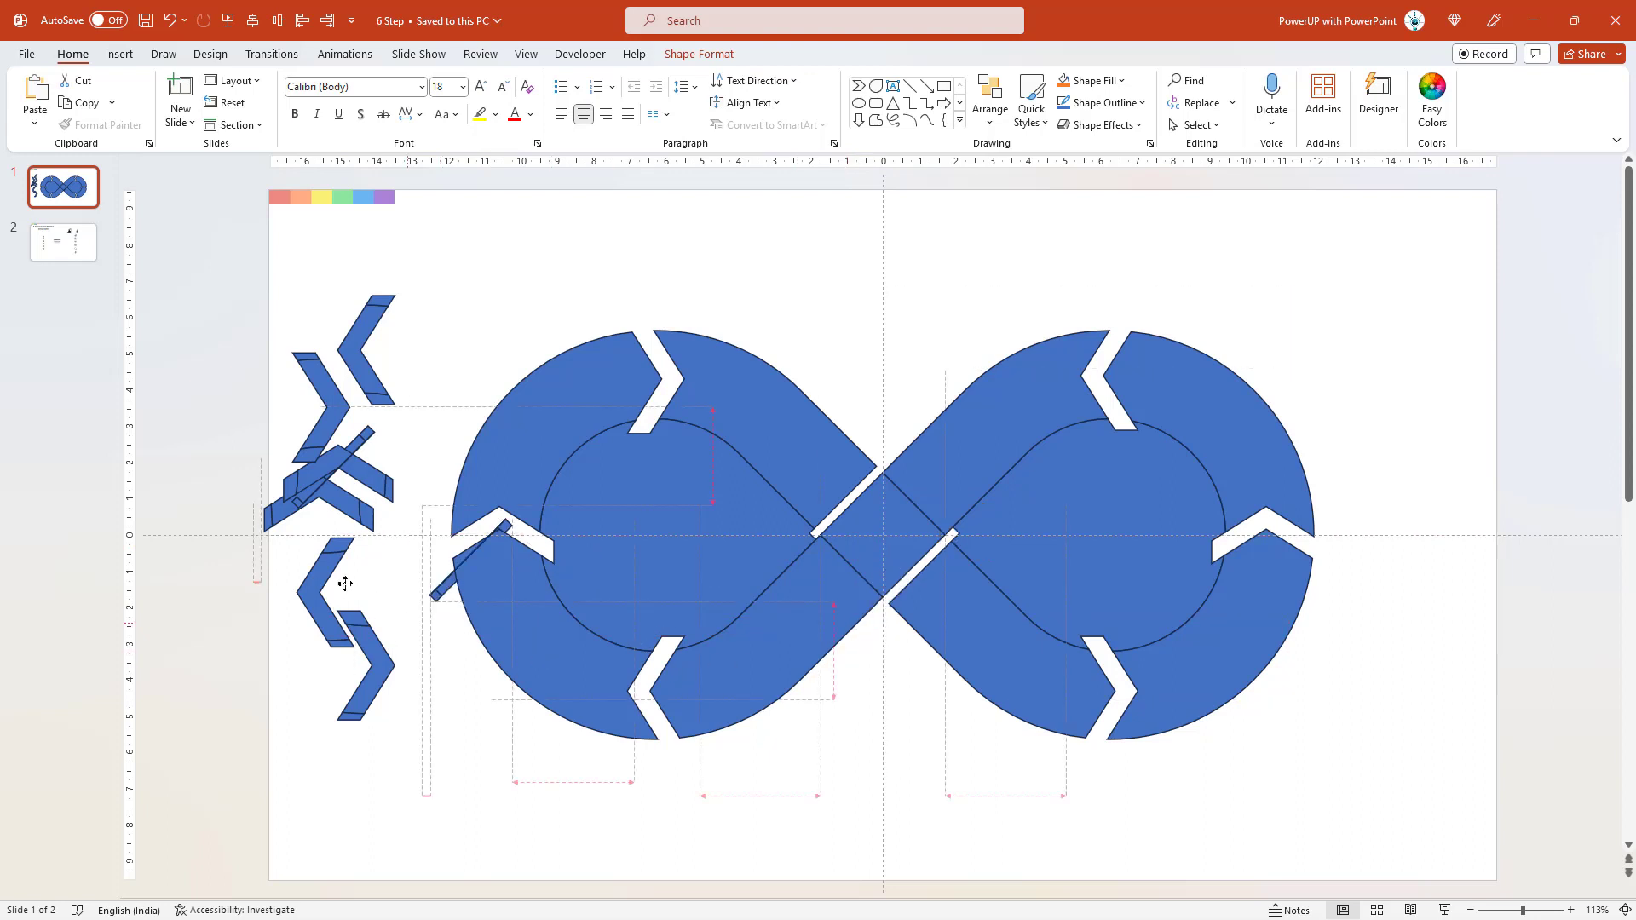
{"action": "left_click", "coordinate": [232, 328]}
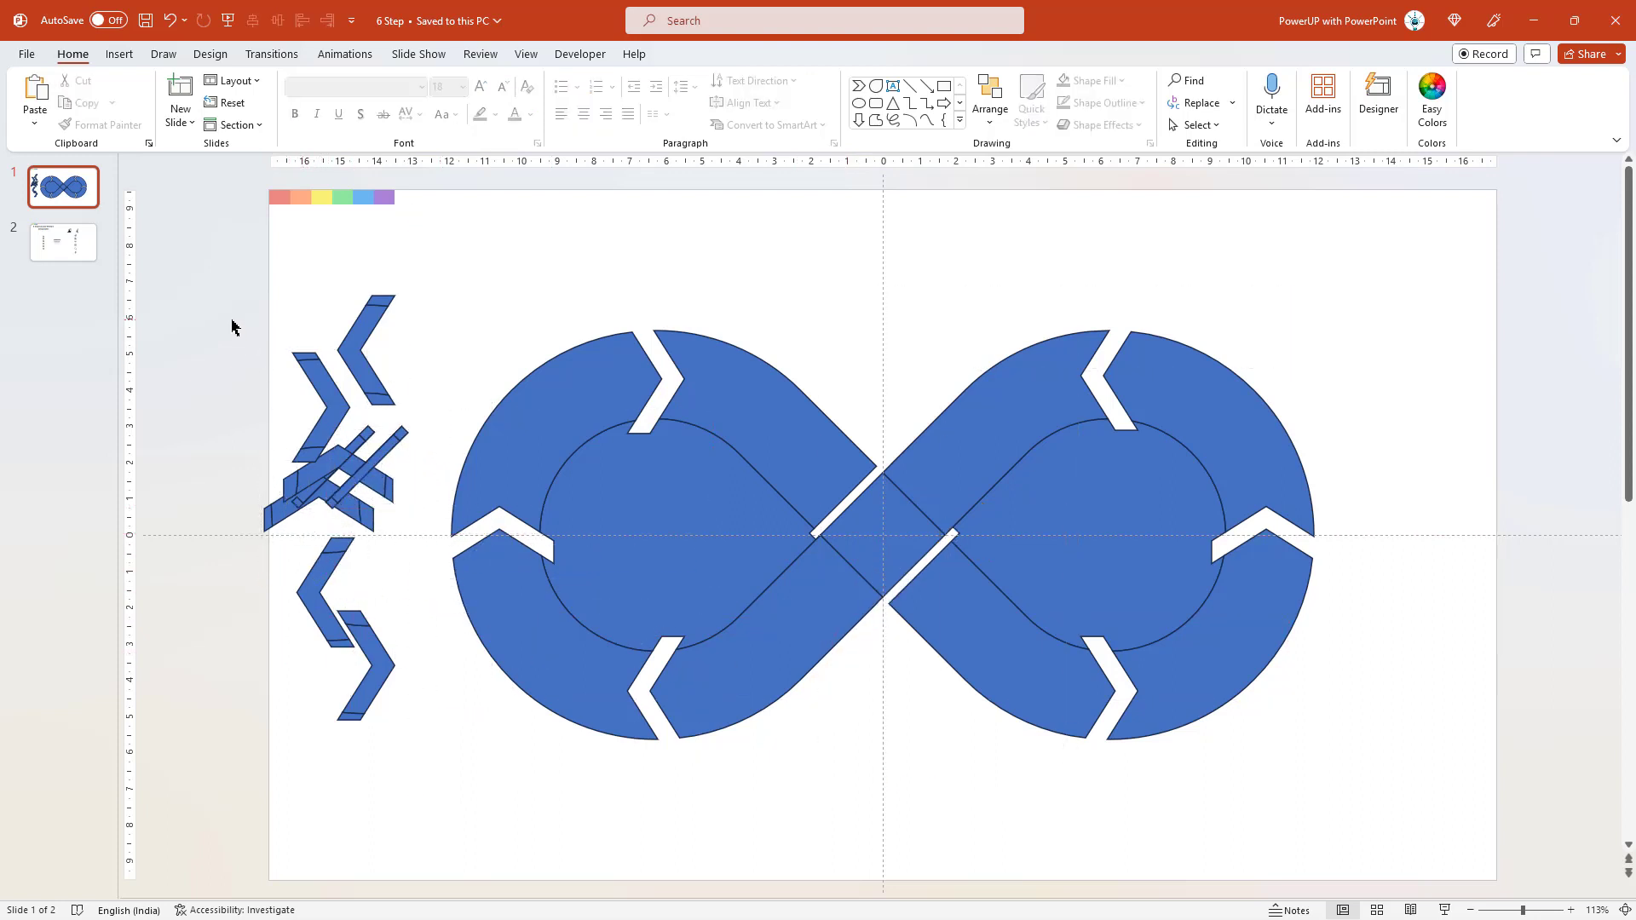
{"action": "left_click_drag", "start_coordinate": [204, 275], "coordinate": [457, 818]}
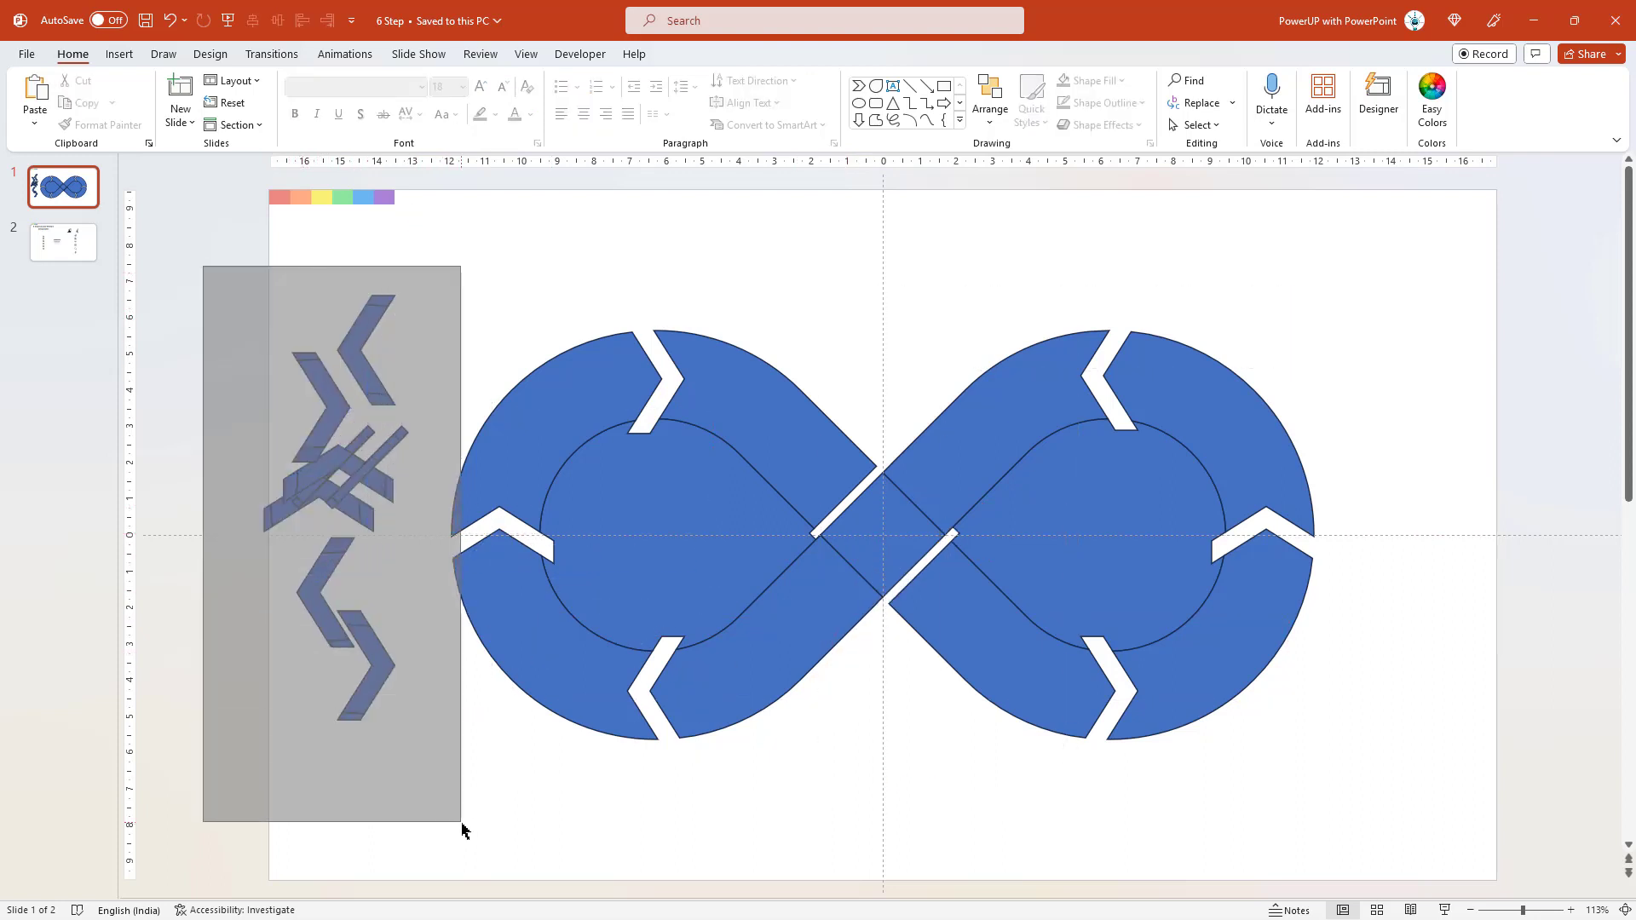
{"action": "key", "text": "Delete"}
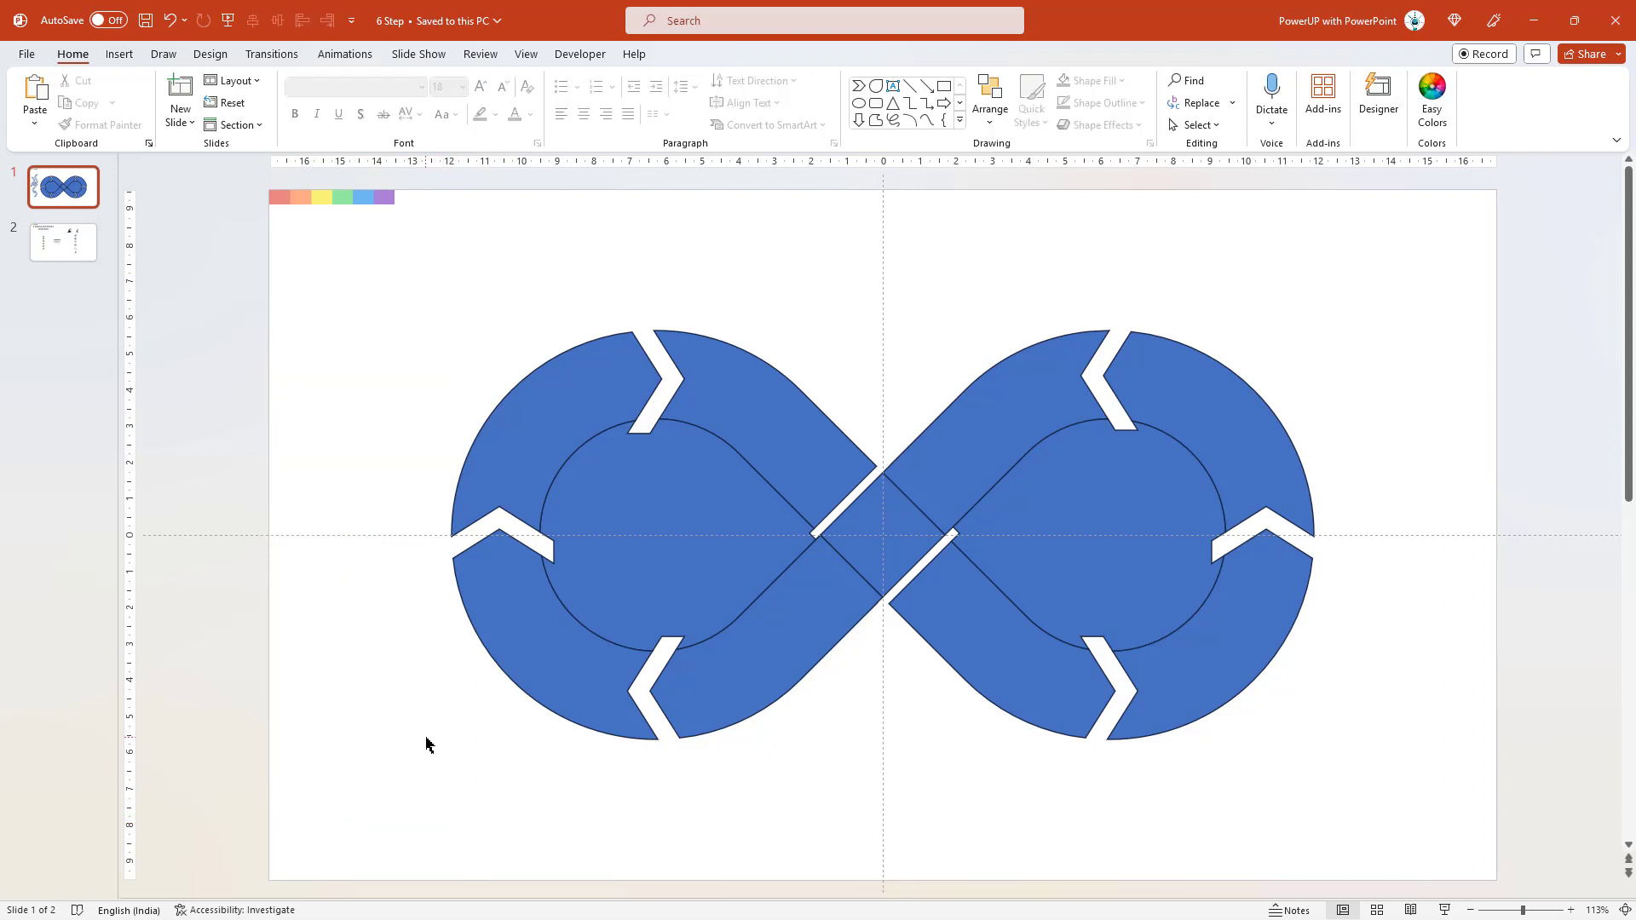
Drag both inner circle pieces off the infinity and delete them
{"action": "left_click", "coordinate": [638, 542]}
{"action": "left_click_drag", "start_coordinate": [654, 534], "coordinate": [302, 640]}
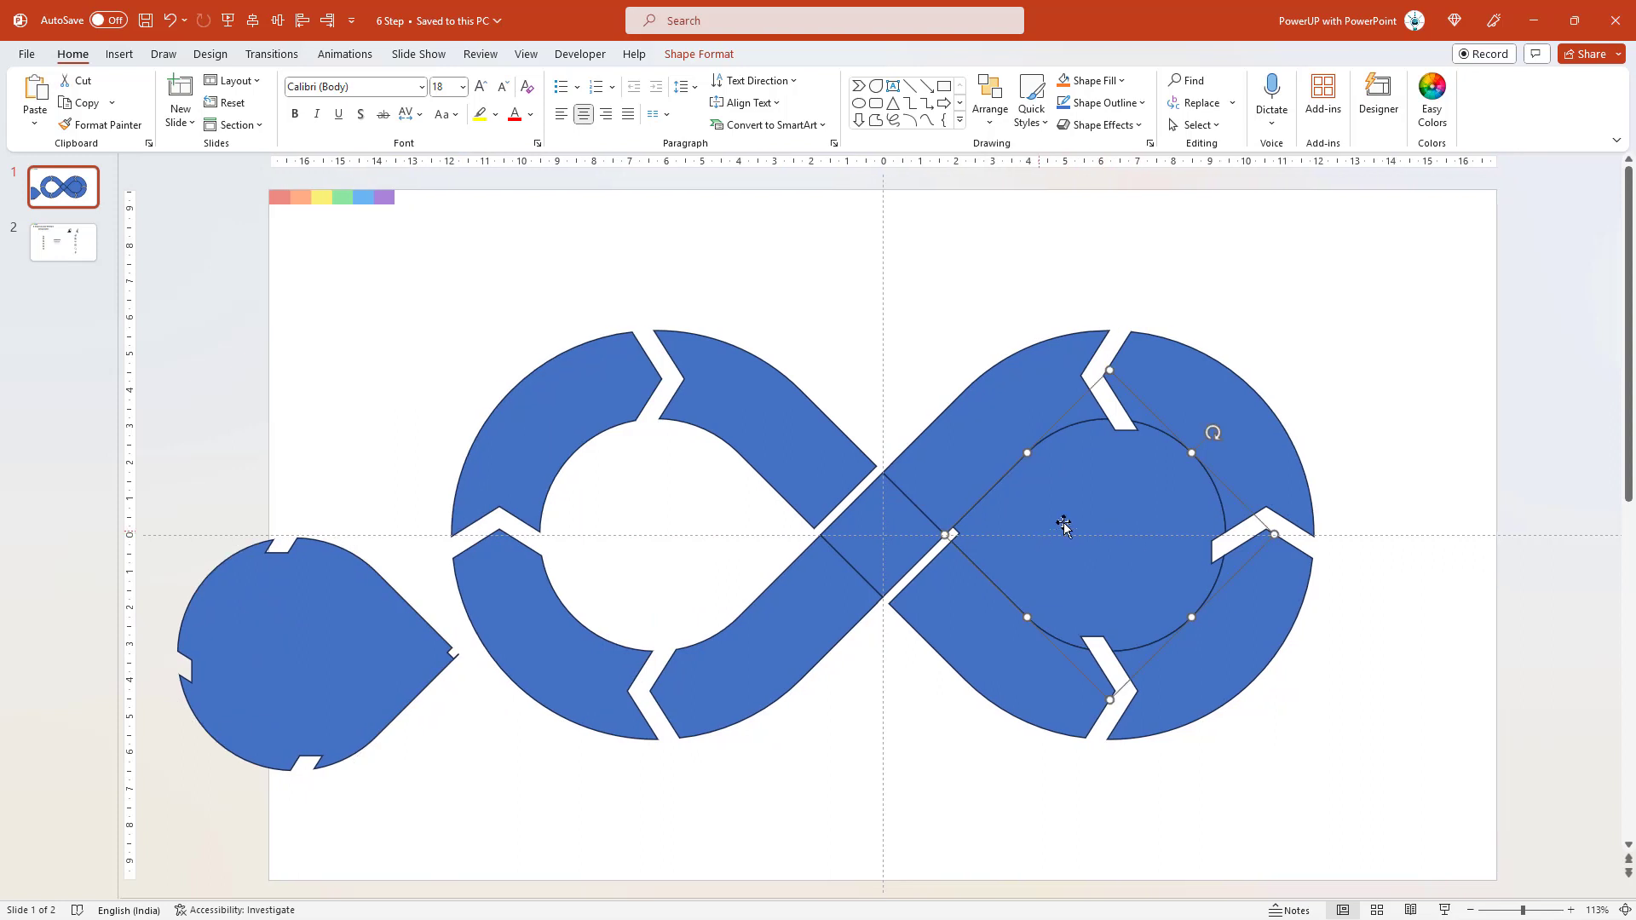
{"action": "mouse_move", "coordinate": [1085, 536]}
{"action": "left_mouse_down"}
{"action": "mouse_move", "coordinate": [708, 729]}
{"action": "mouse_move", "coordinate": [329, 676]}
{"action": "left_mouse_up"}
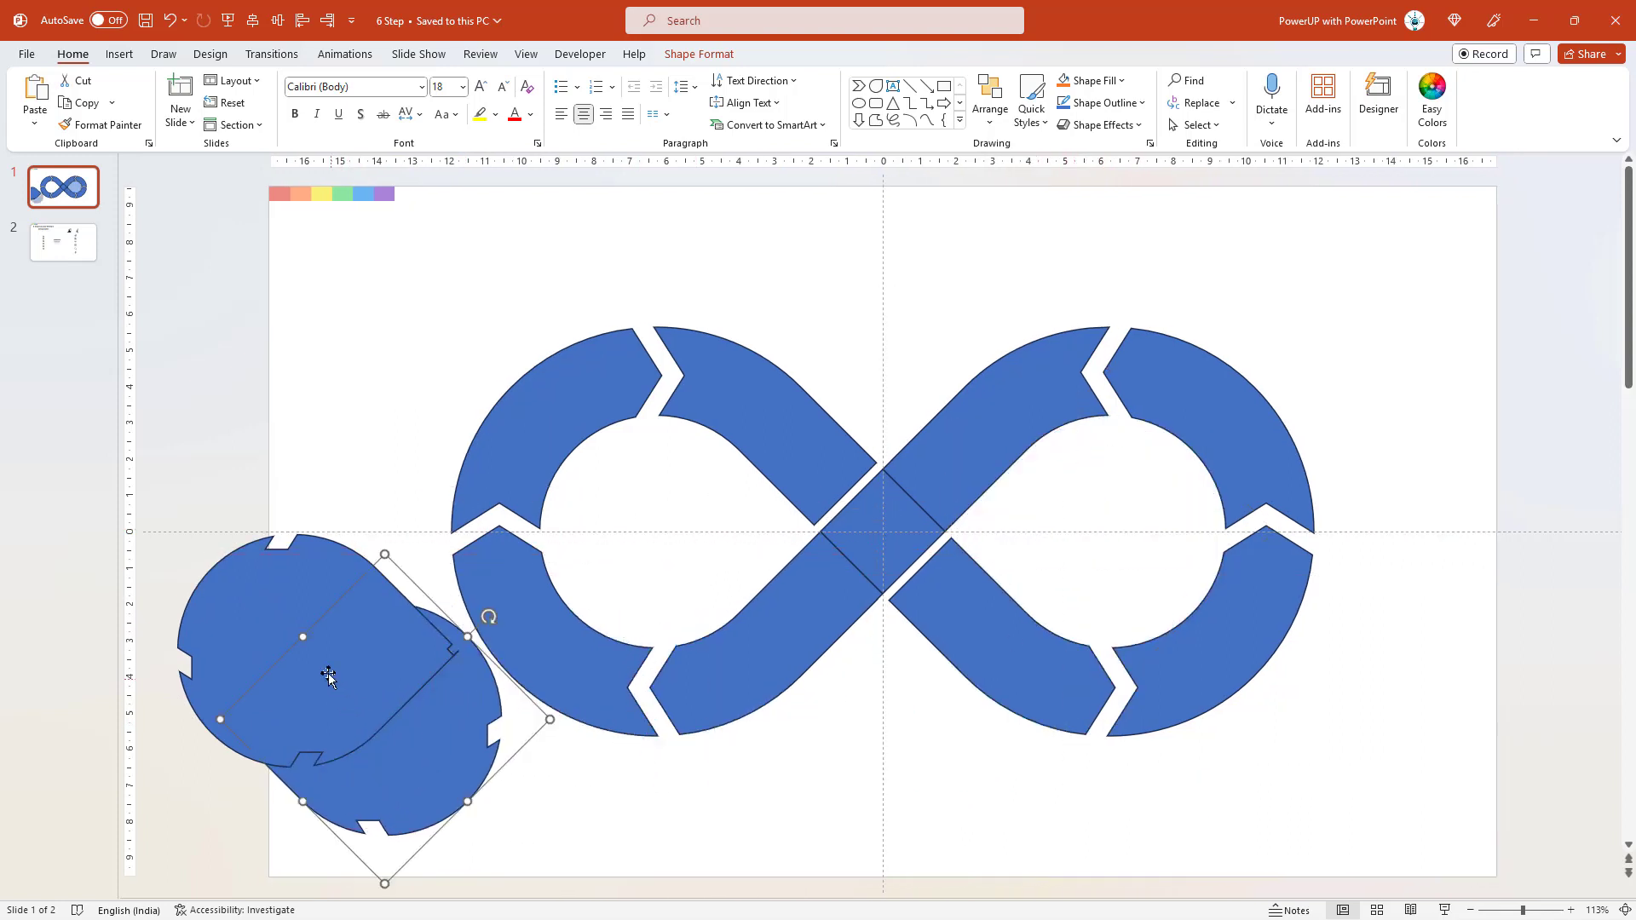
{"action": "left_click", "coordinate": [316, 639], "text": "shift"}
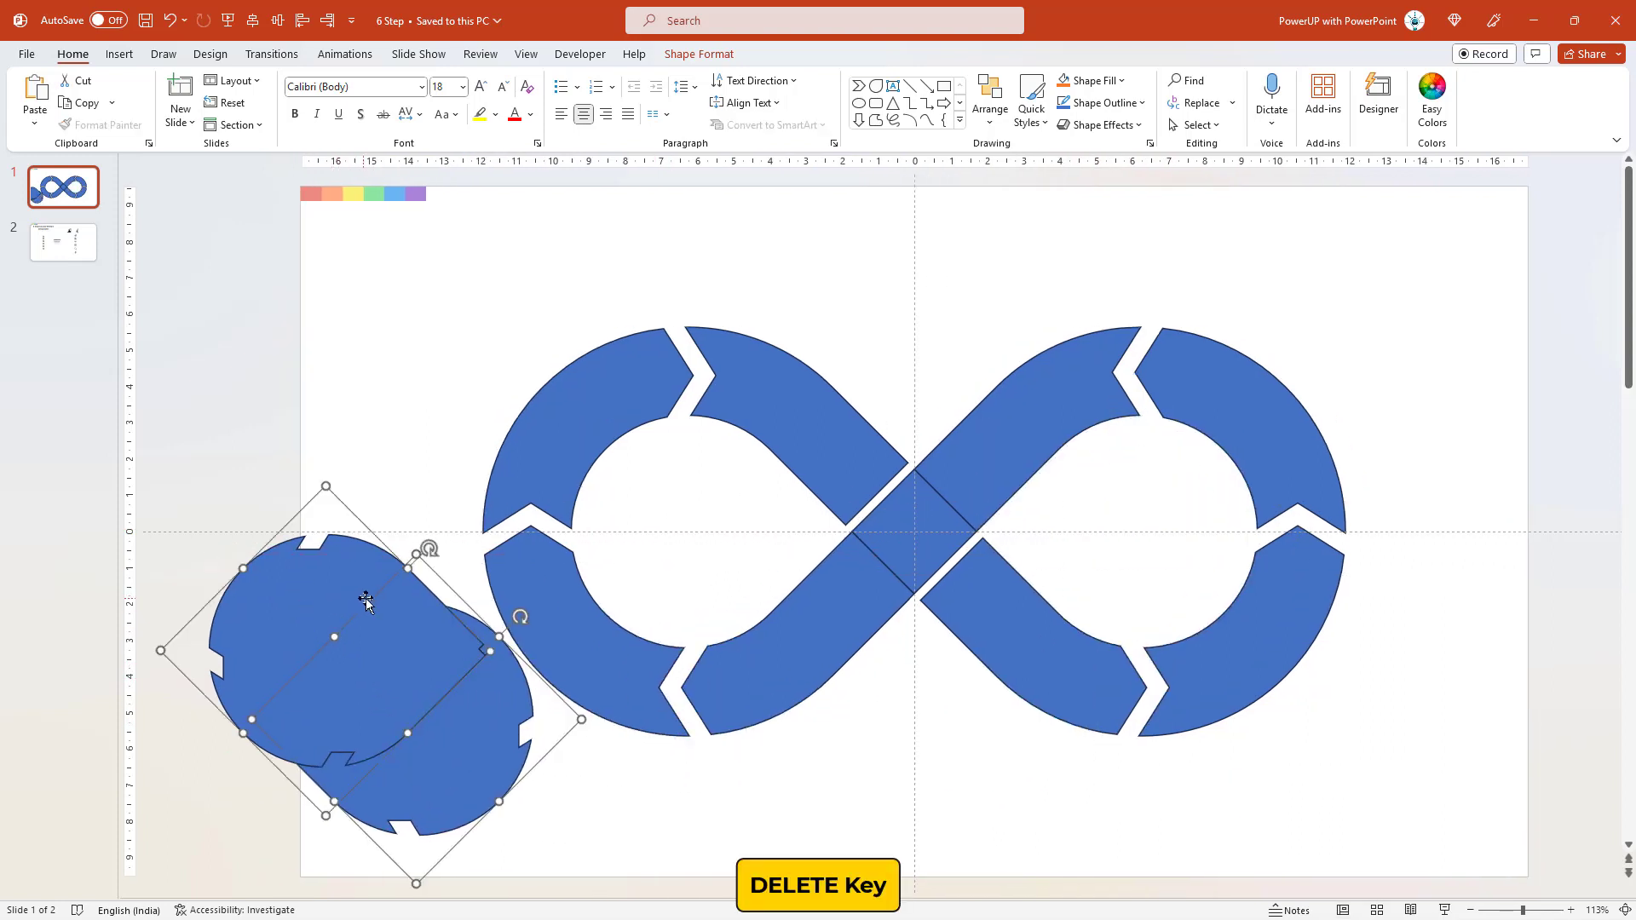
{"action": "key", "text": "Delete"}
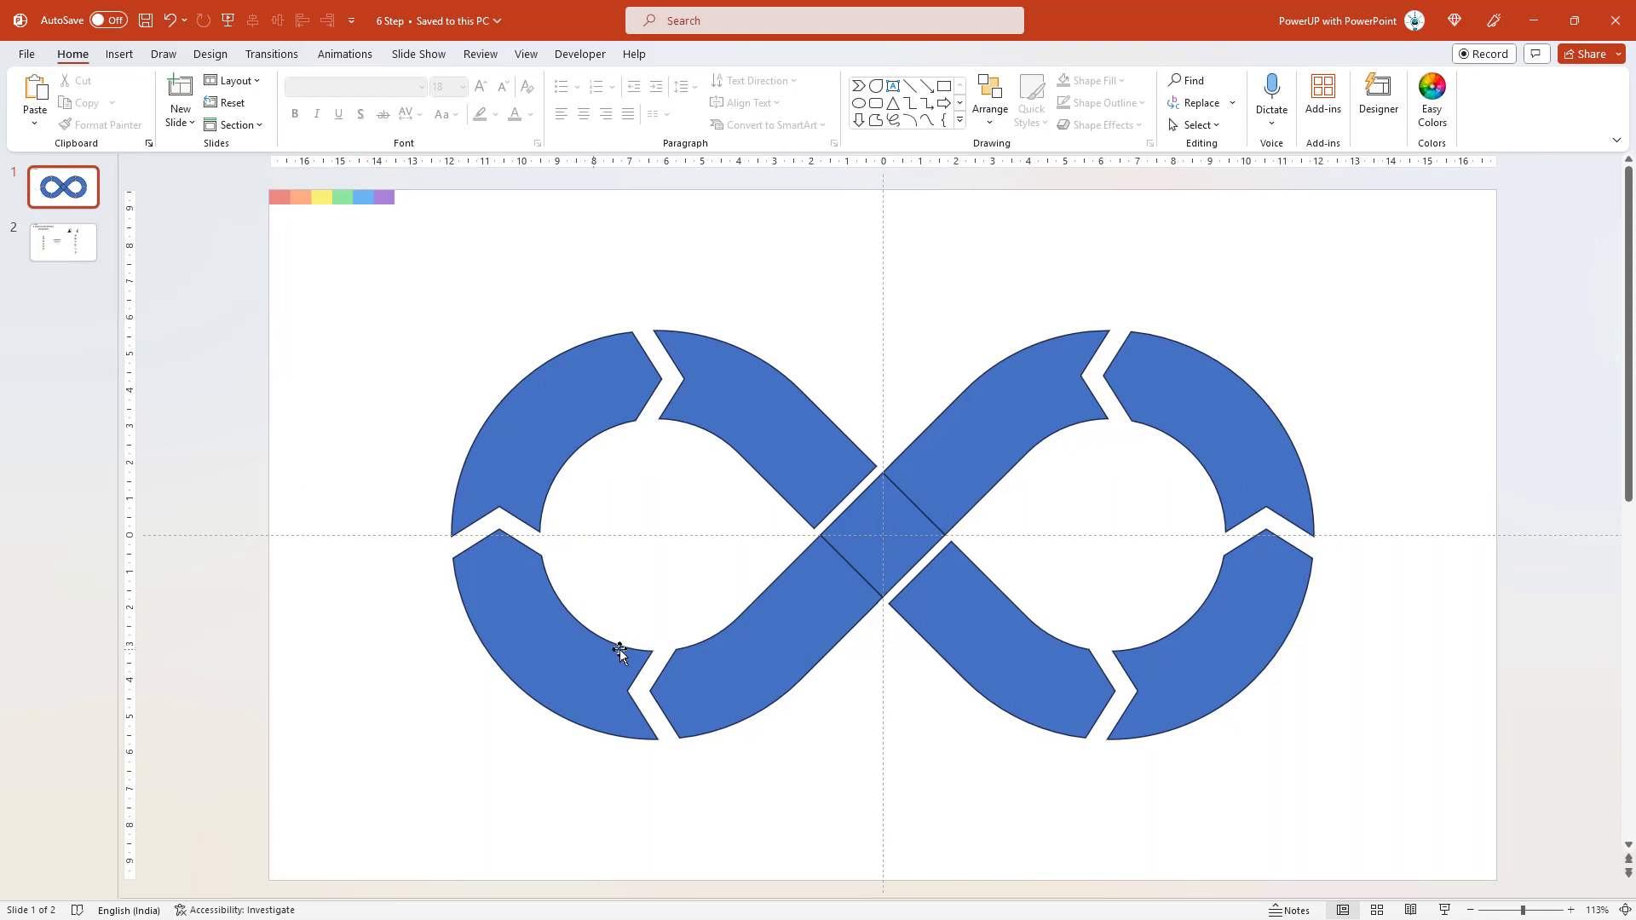
Union the lower-left diagonal segment, centre diamond and upper-right segment into one band
{"action": "left_click", "coordinate": [811, 610]}
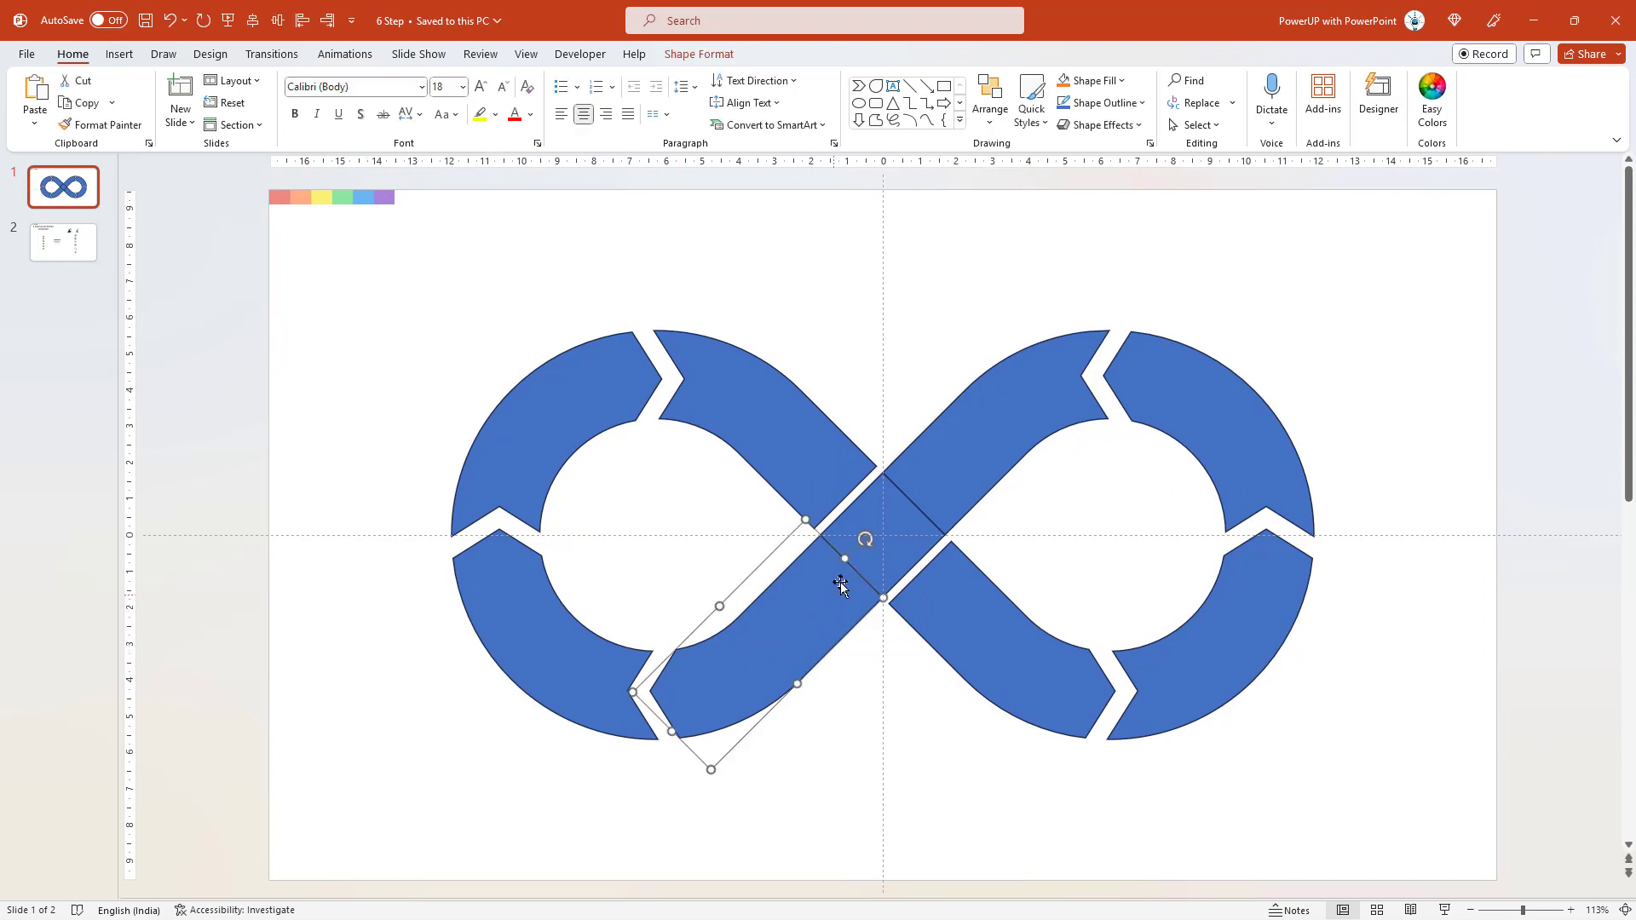
{"action": "left_click", "coordinate": [881, 526], "text": "shift"}
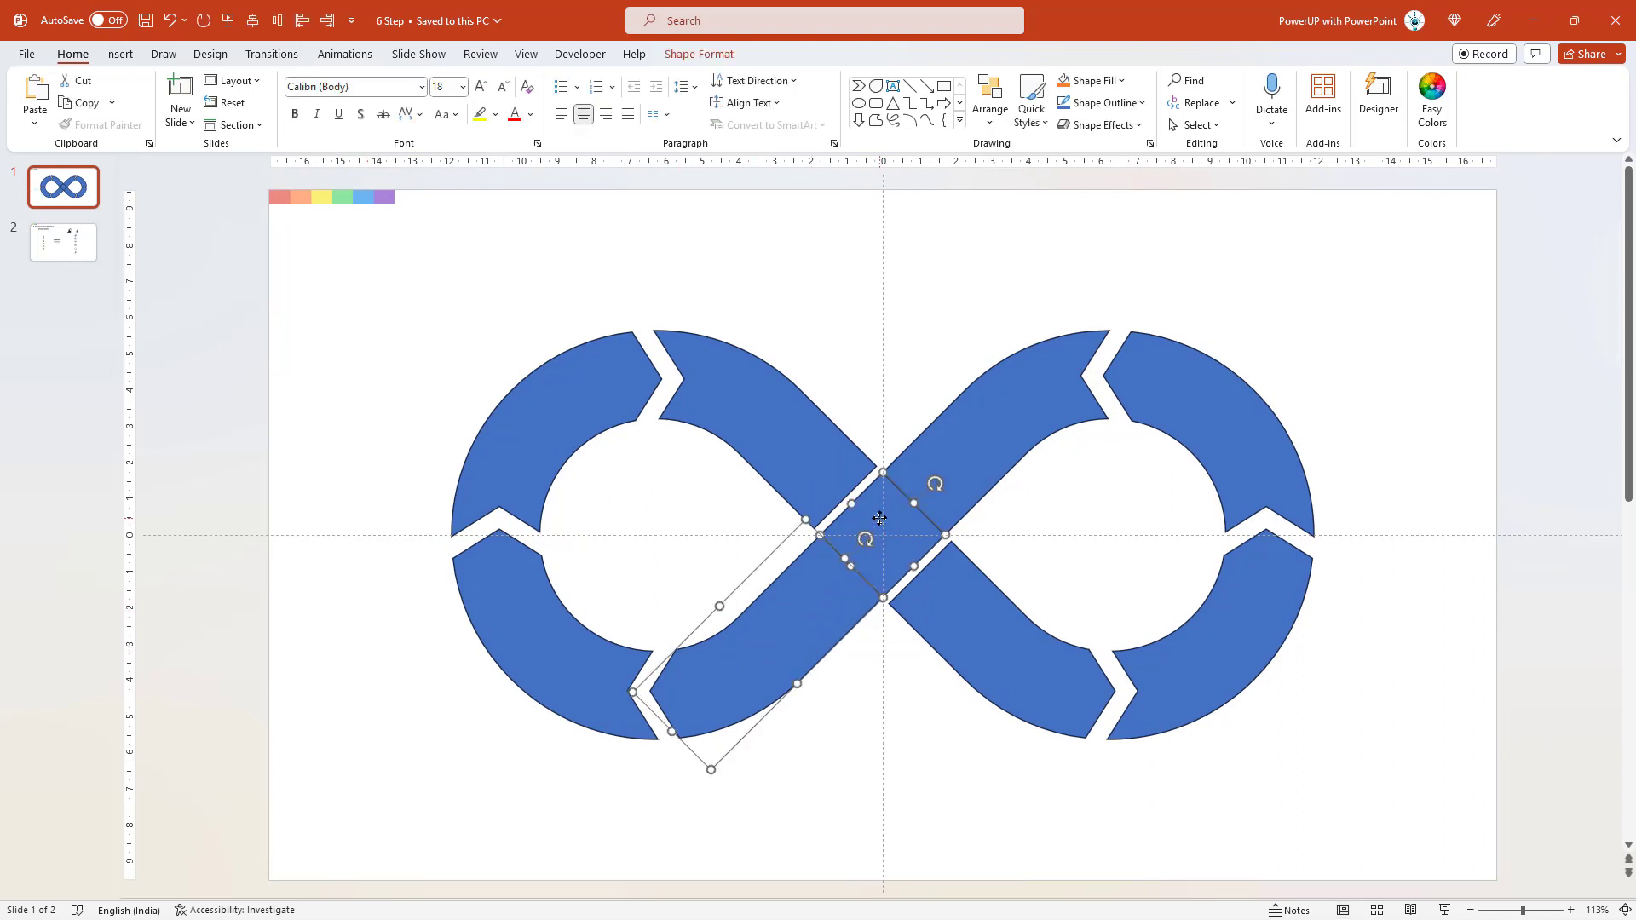
{"action": "left_click", "coordinate": [959, 465], "text": "shift"}
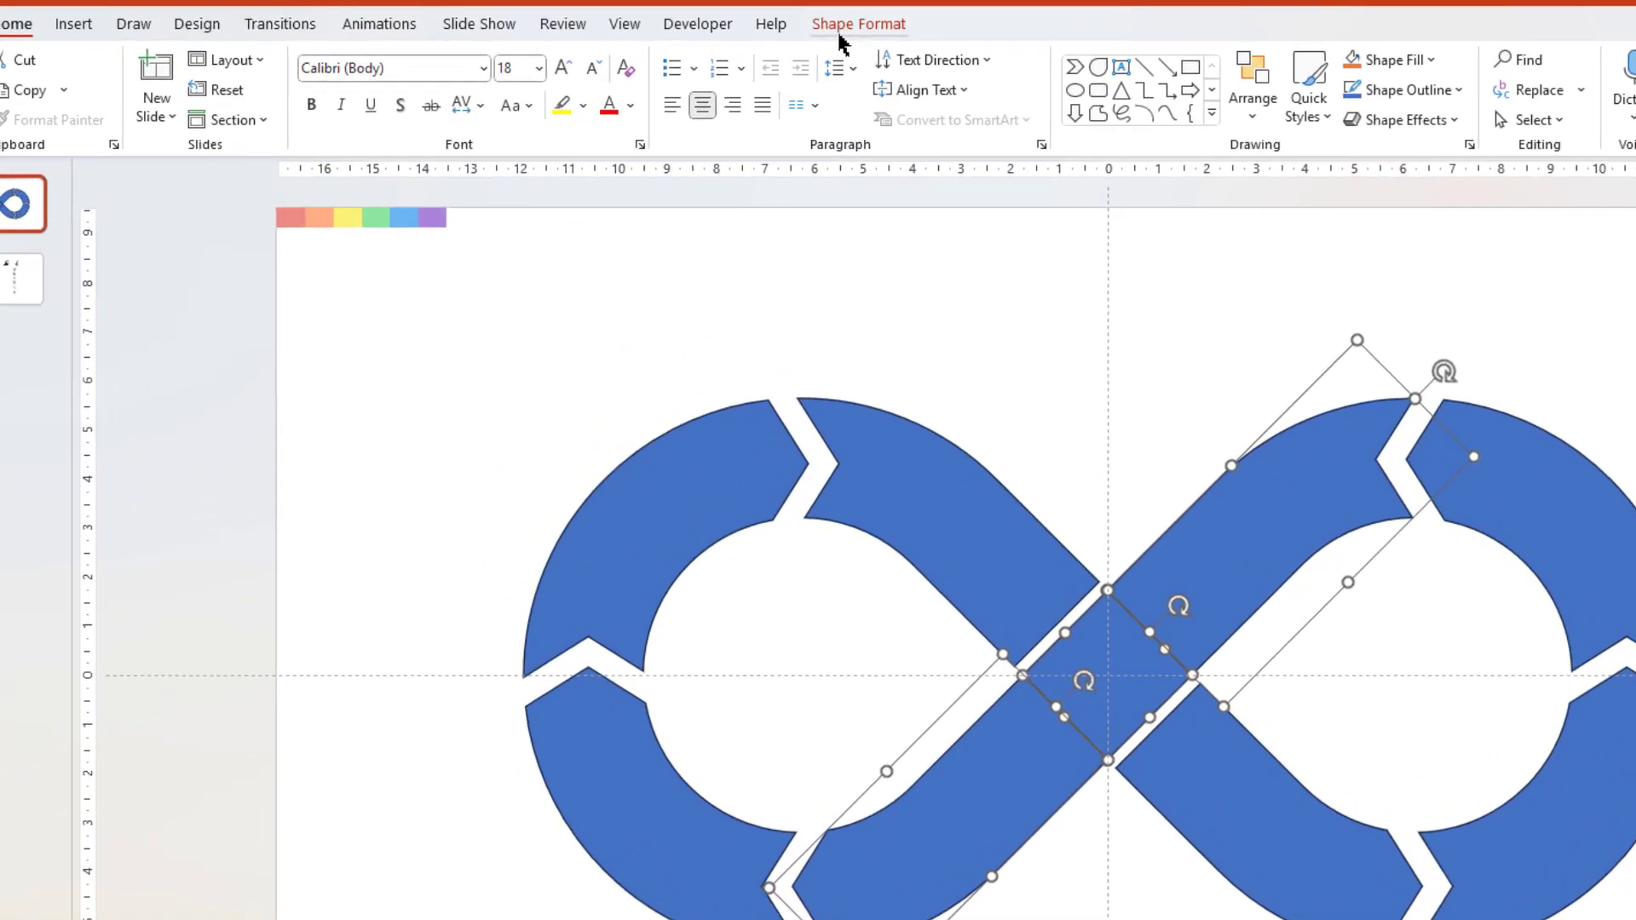
{"action": "left_click", "coordinate": [699, 53]}
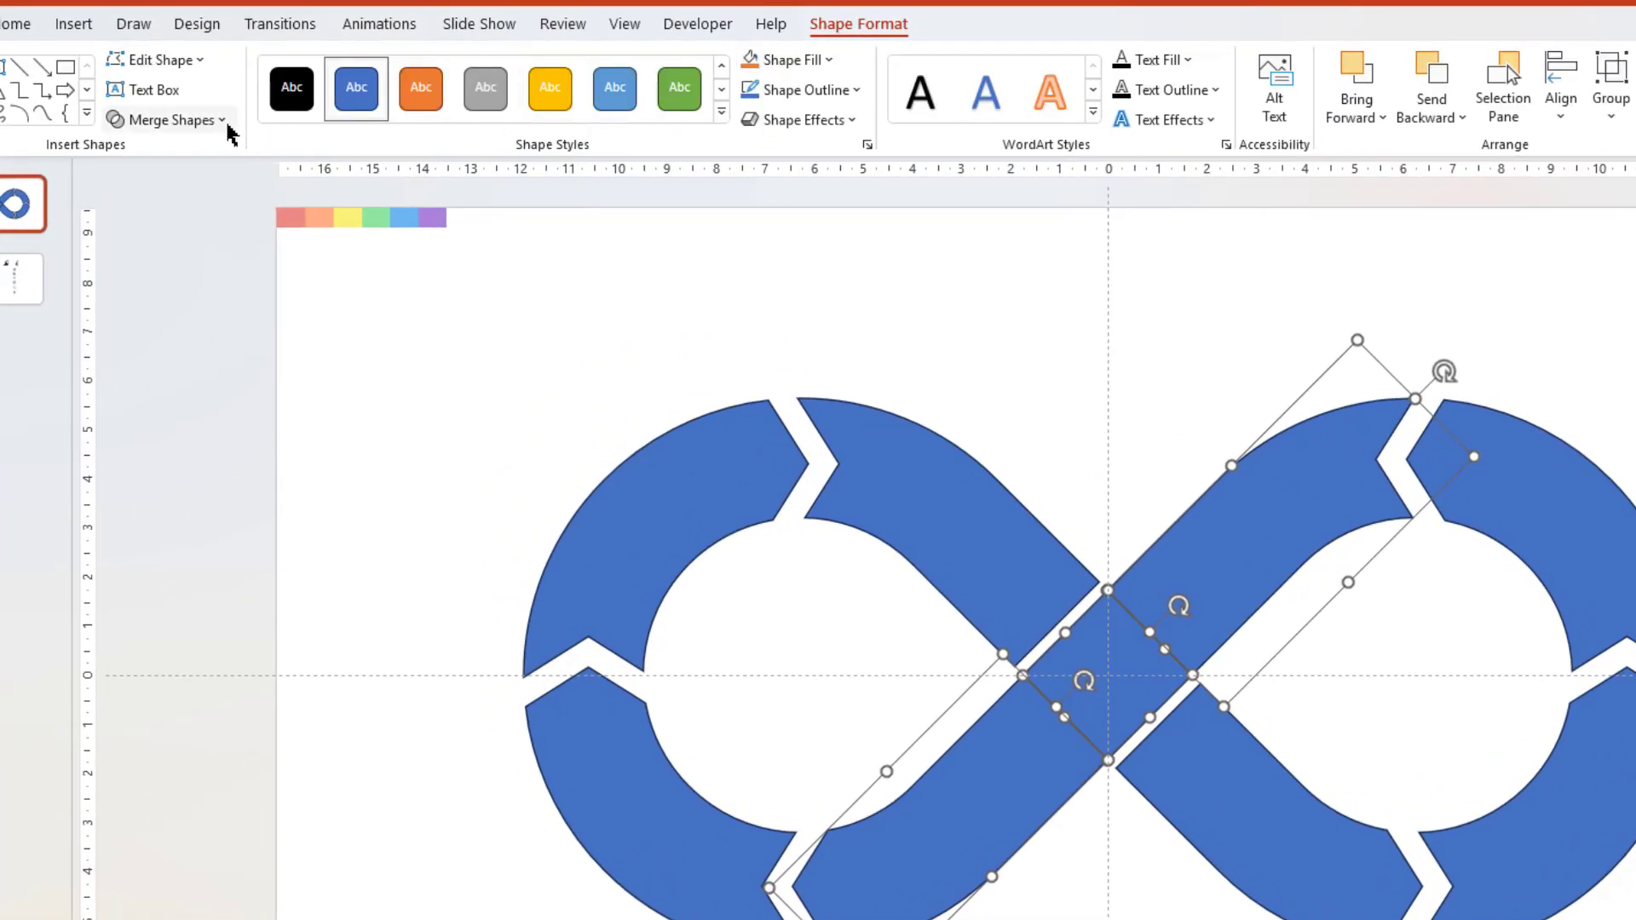
{"action": "left_click", "coordinate": [220, 121]}
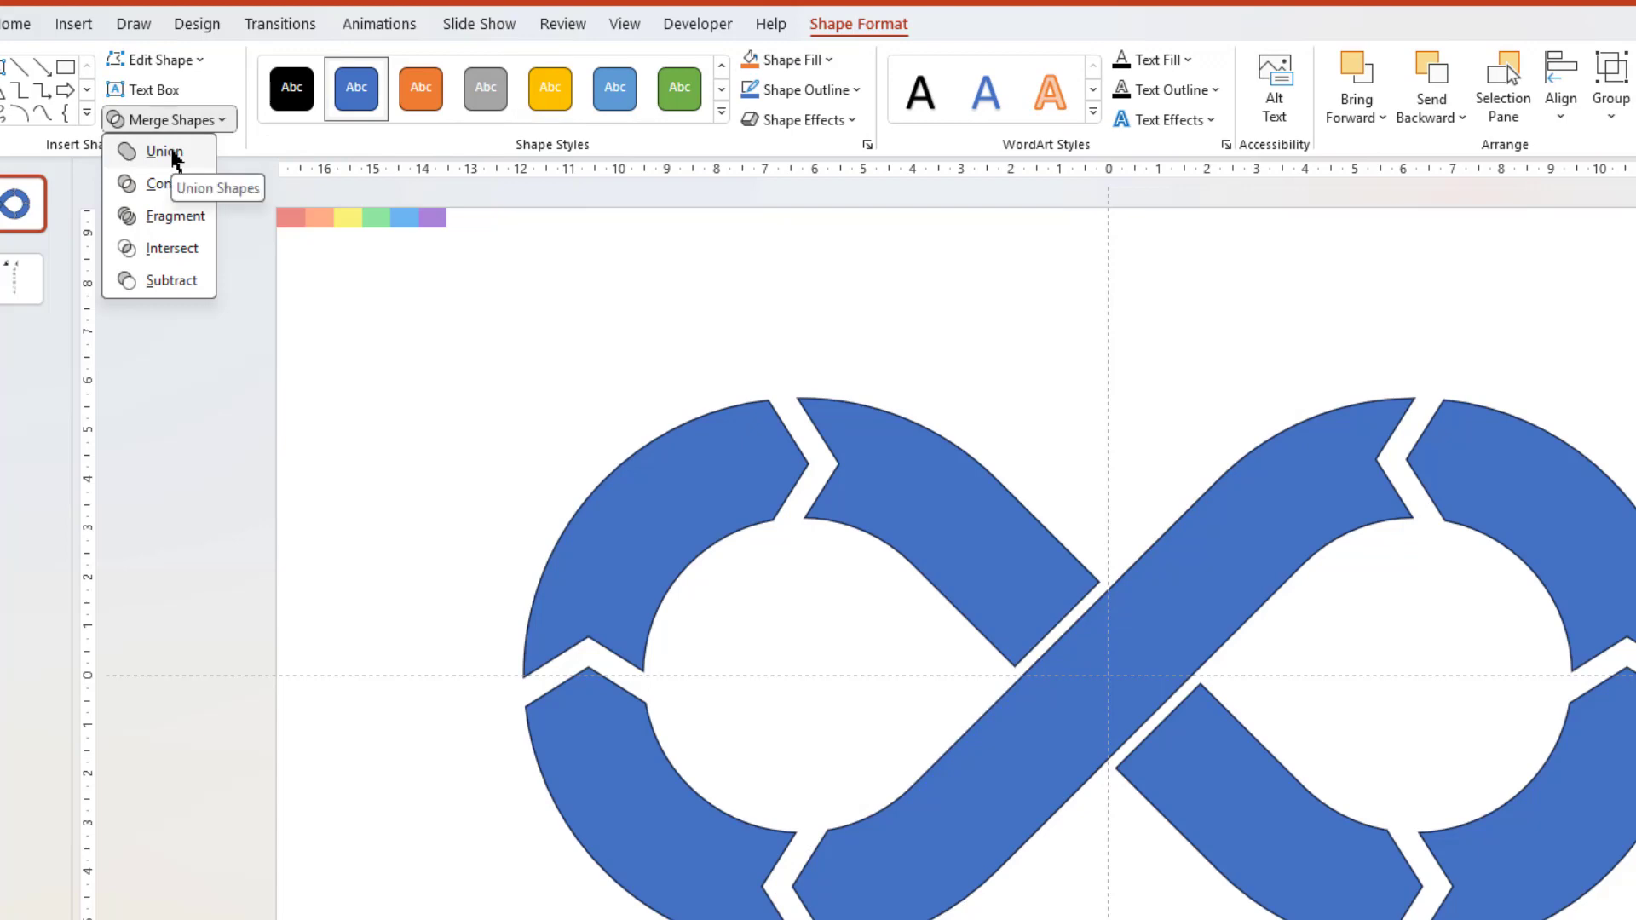
{"action": "left_click", "coordinate": [194, 151]}
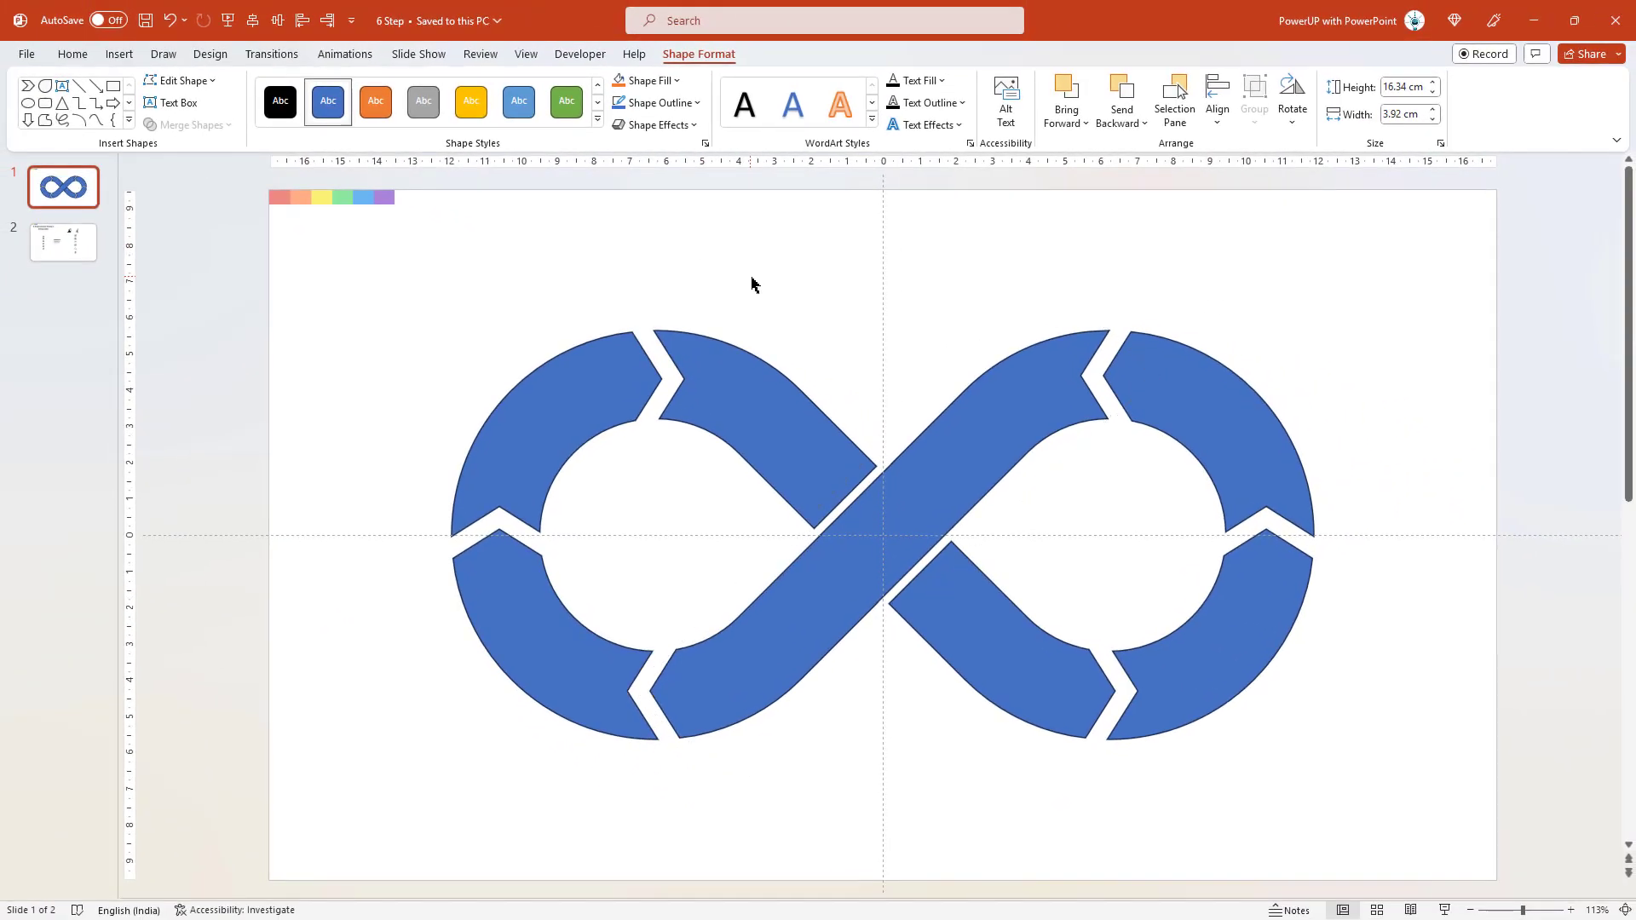
{"action": "left_click", "coordinate": [752, 284]}
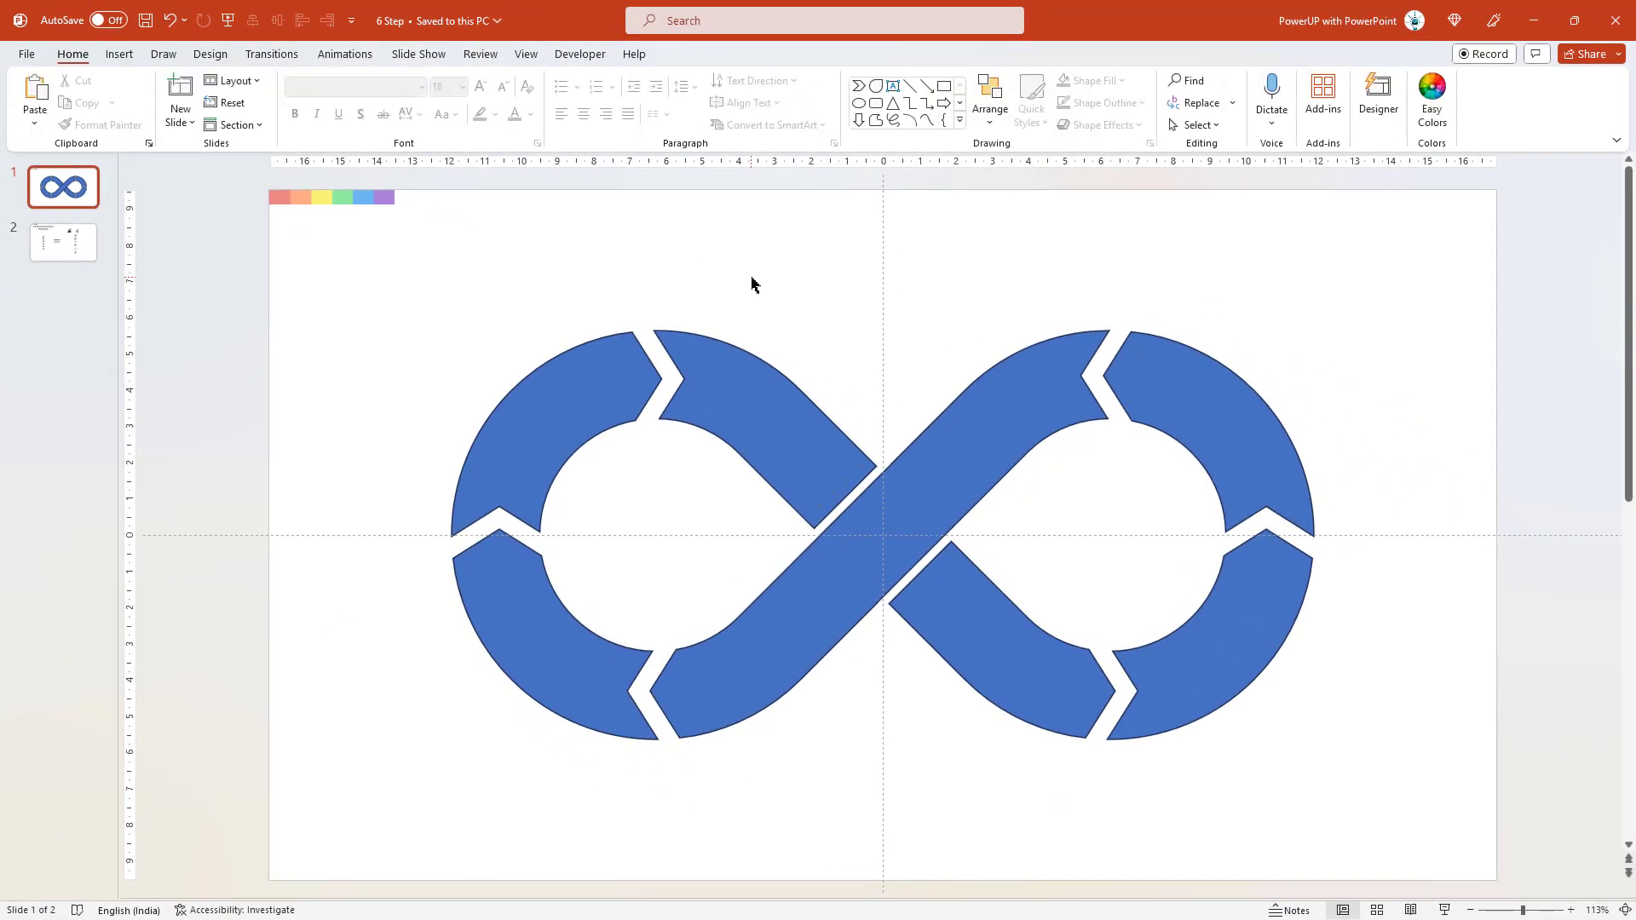
Eyedrop salmon-red onto the lower-left segment and orange onto the upper-left segment
{"action": "left_click", "coordinate": [538, 629]}
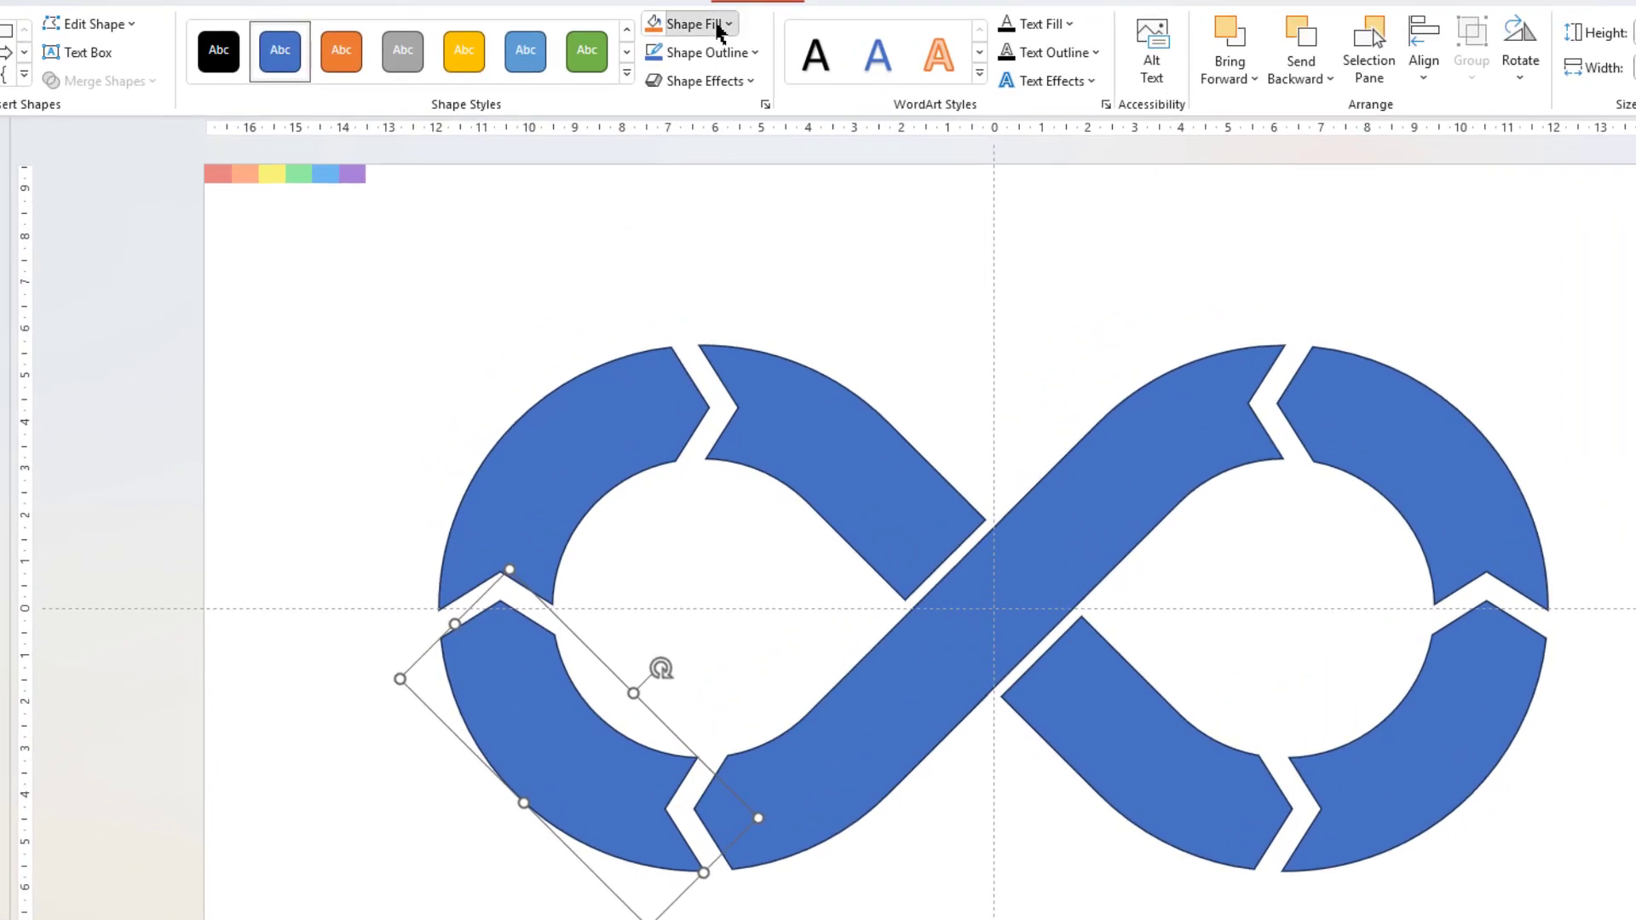
{"action": "left_click", "coordinate": [718, 28]}
{"action": "left_click", "coordinate": [694, 326]}
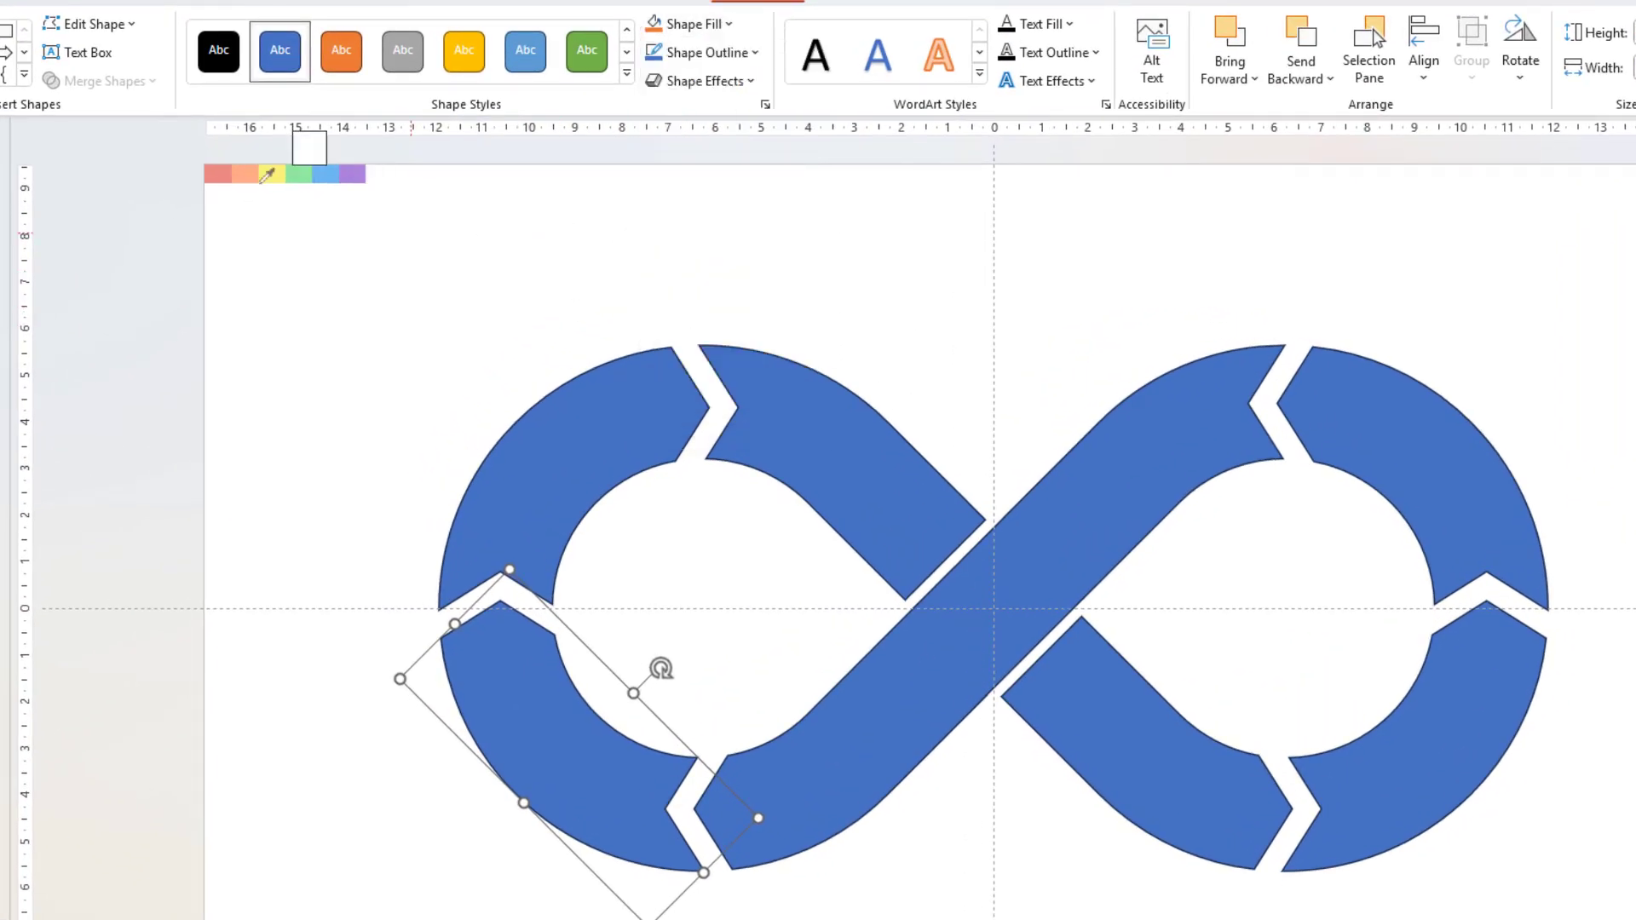
{"action": "left_click", "coordinate": [223, 176]}
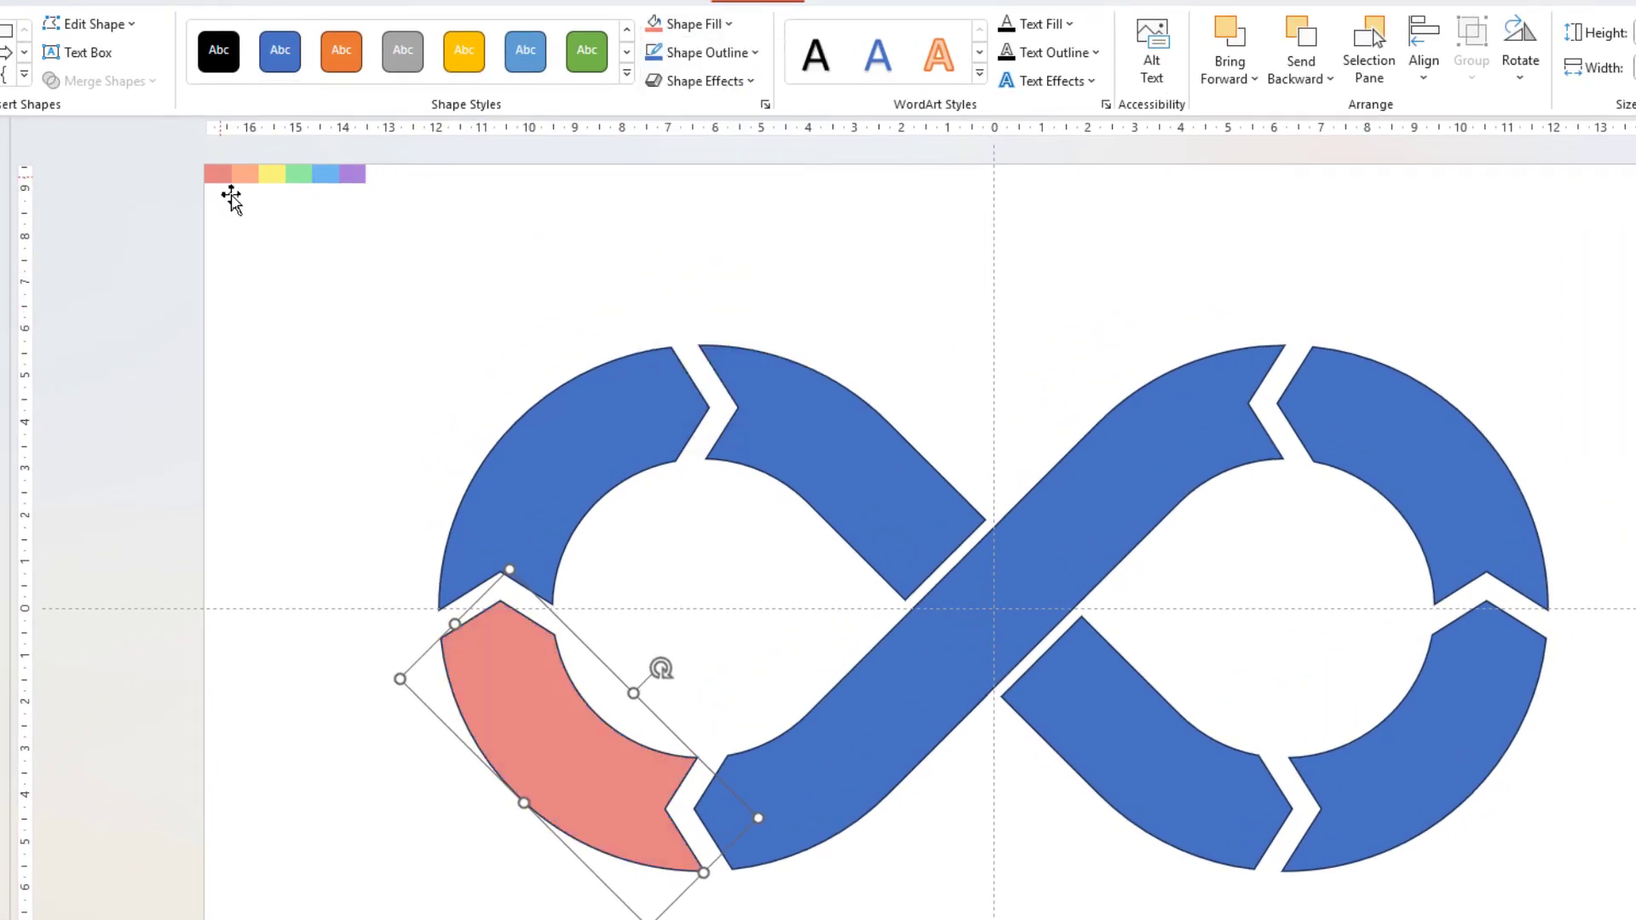
{"action": "left_click", "coordinate": [553, 431]}
{"action": "left_click", "coordinate": [727, 25]}
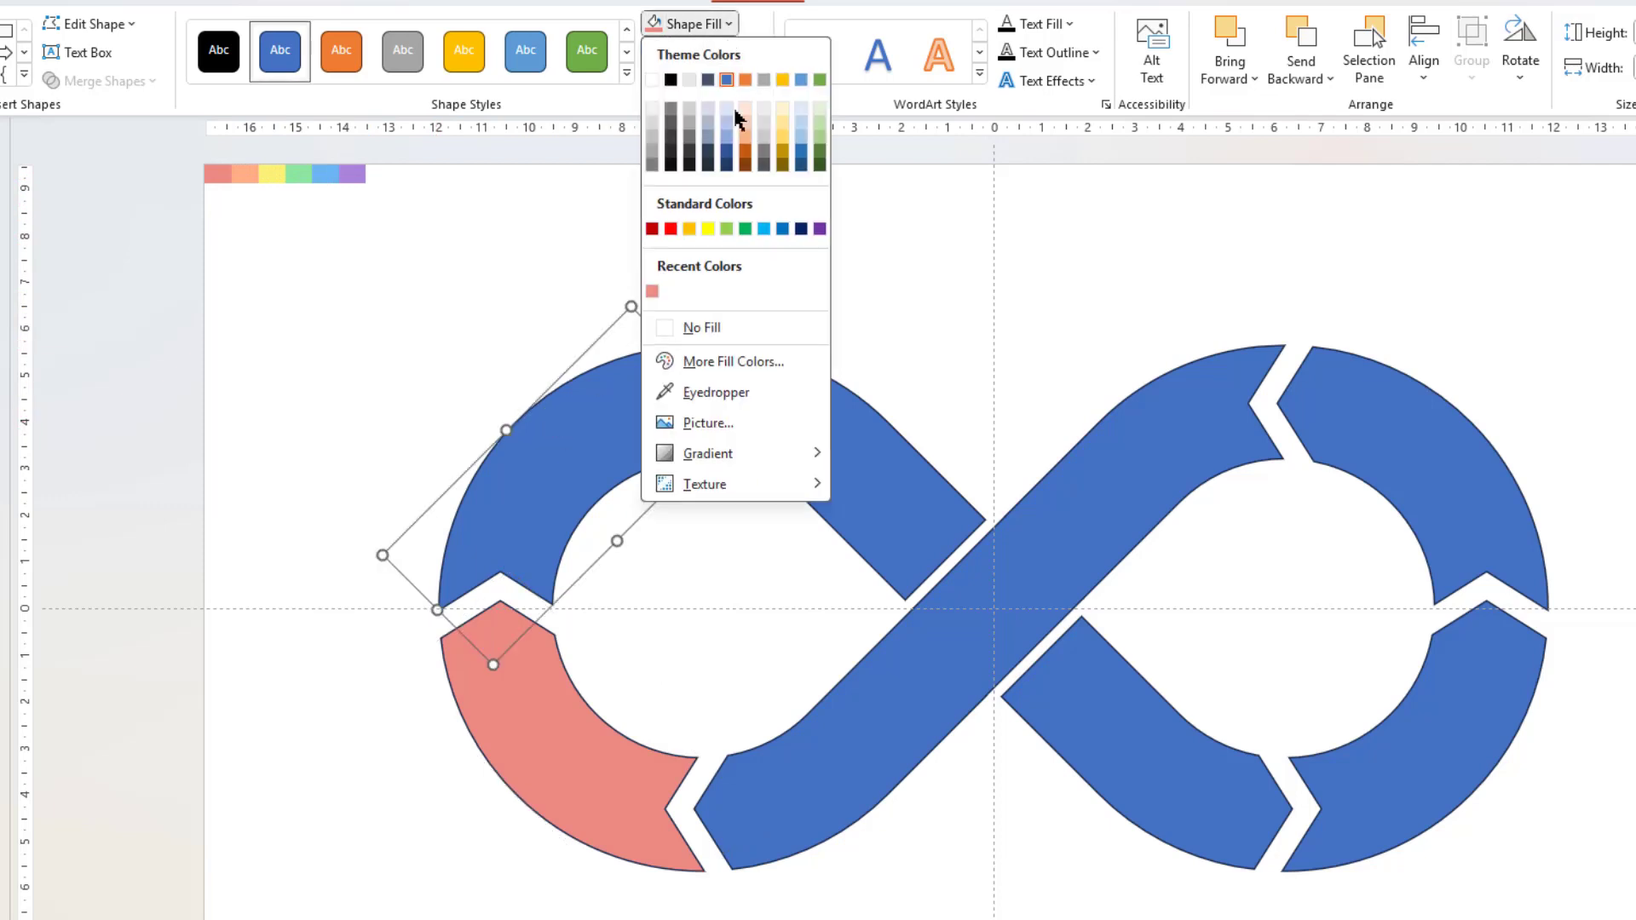
{"action": "left_click", "coordinate": [701, 390]}
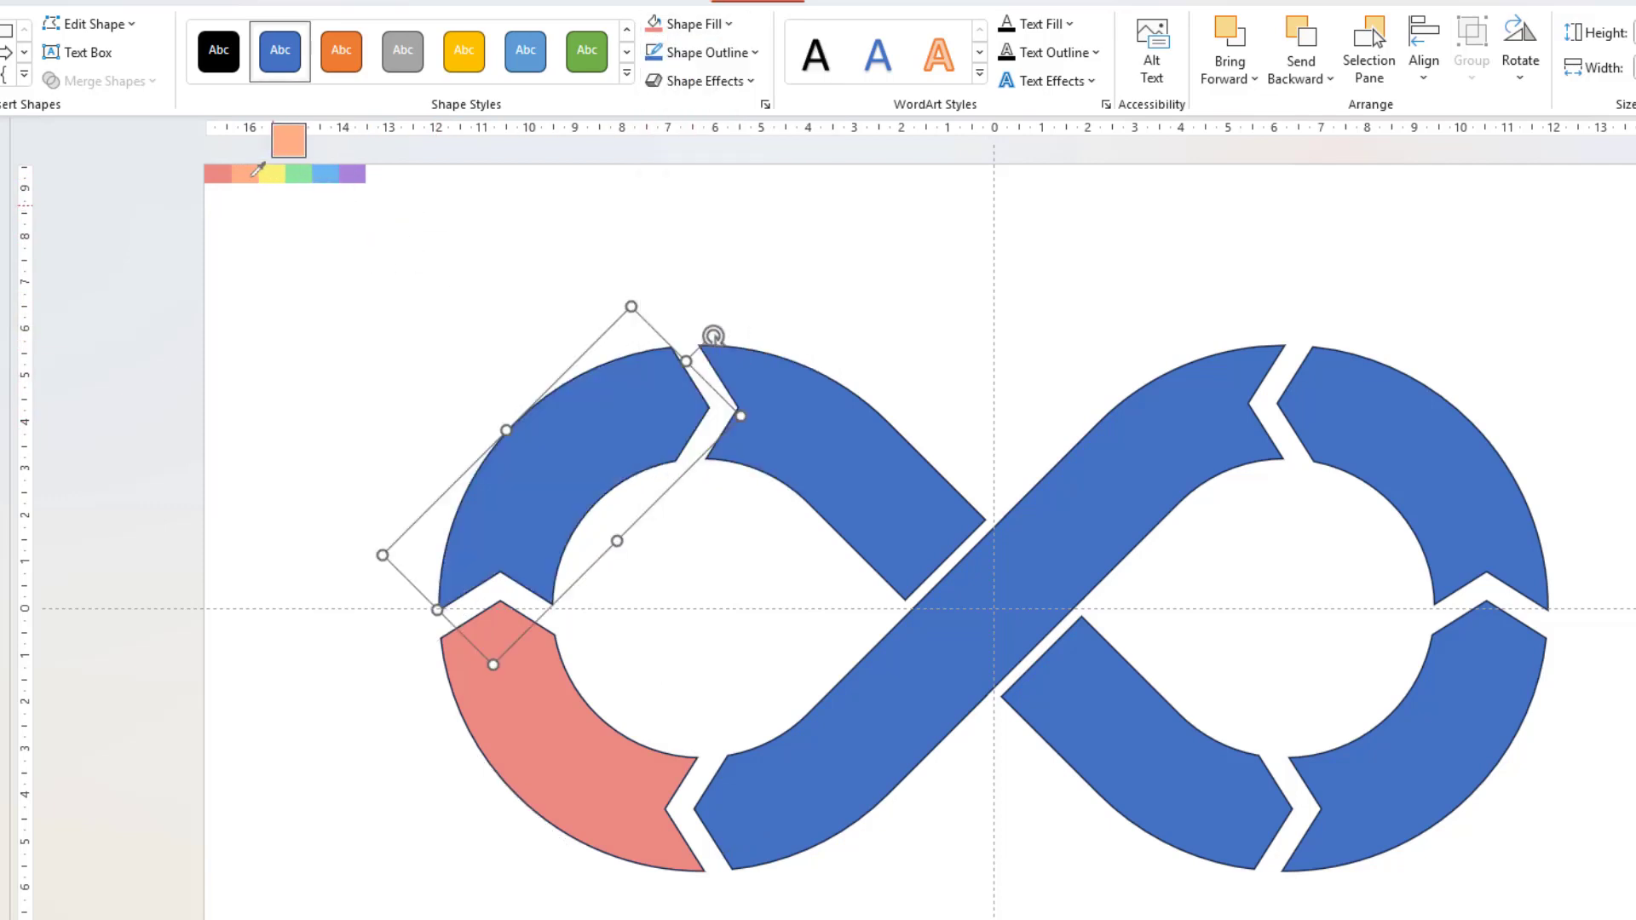
{"action": "left_click", "coordinate": [247, 173]}
Eyedrop yellow onto the upper segment and green onto the lower-right inner segment
{"action": "left_click", "coordinate": [849, 440]}
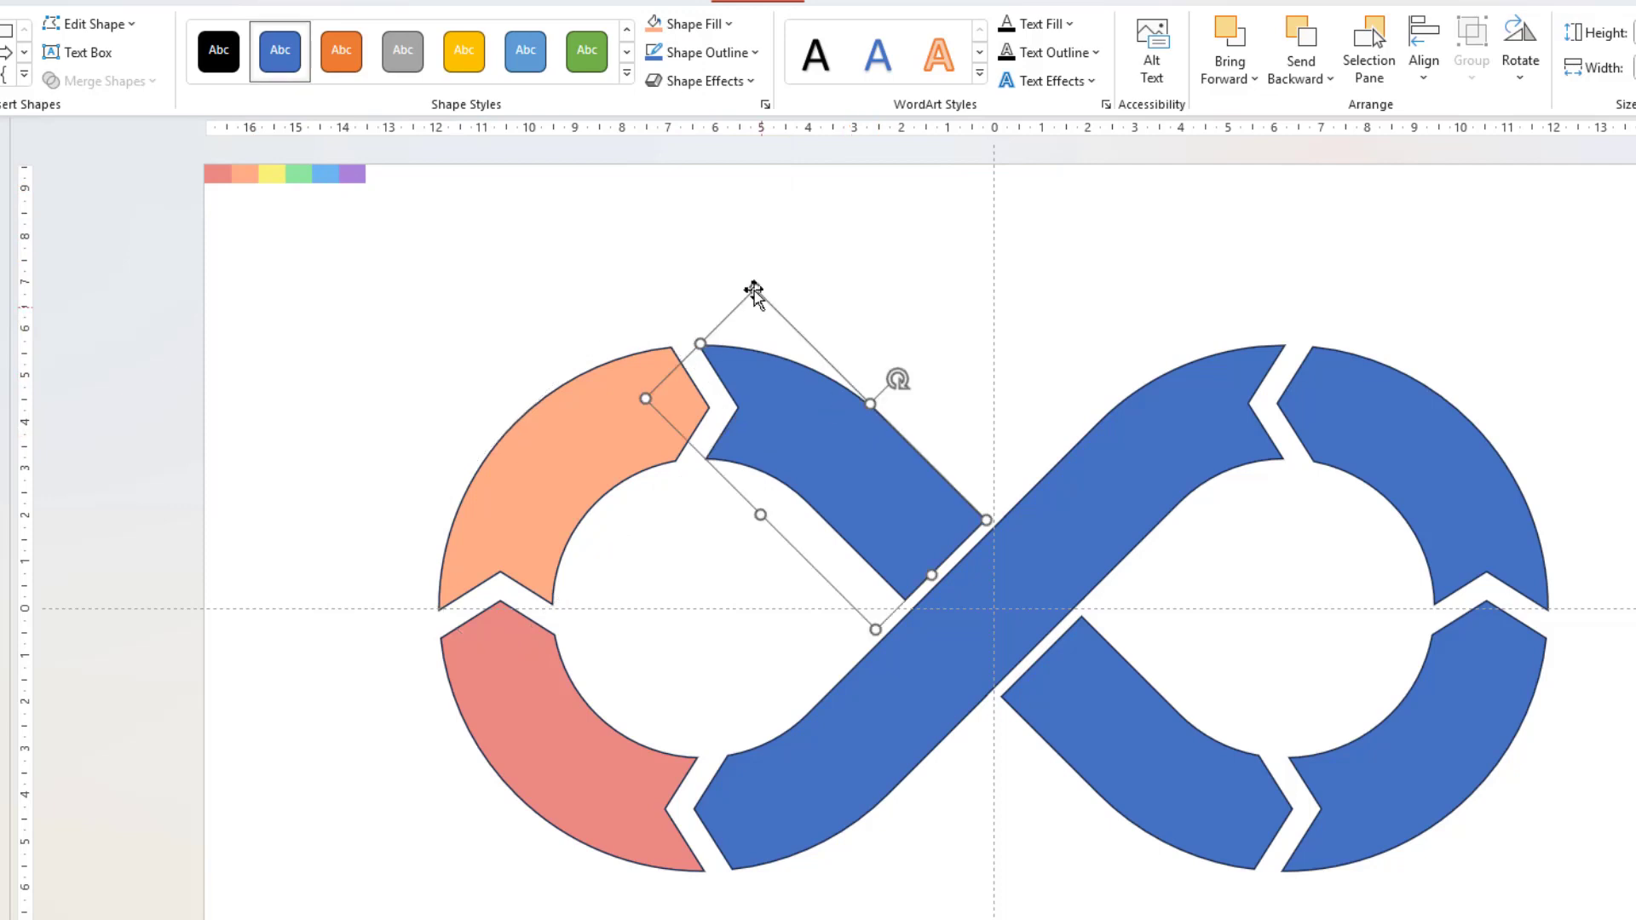
{"action": "left_click", "coordinate": [724, 24]}
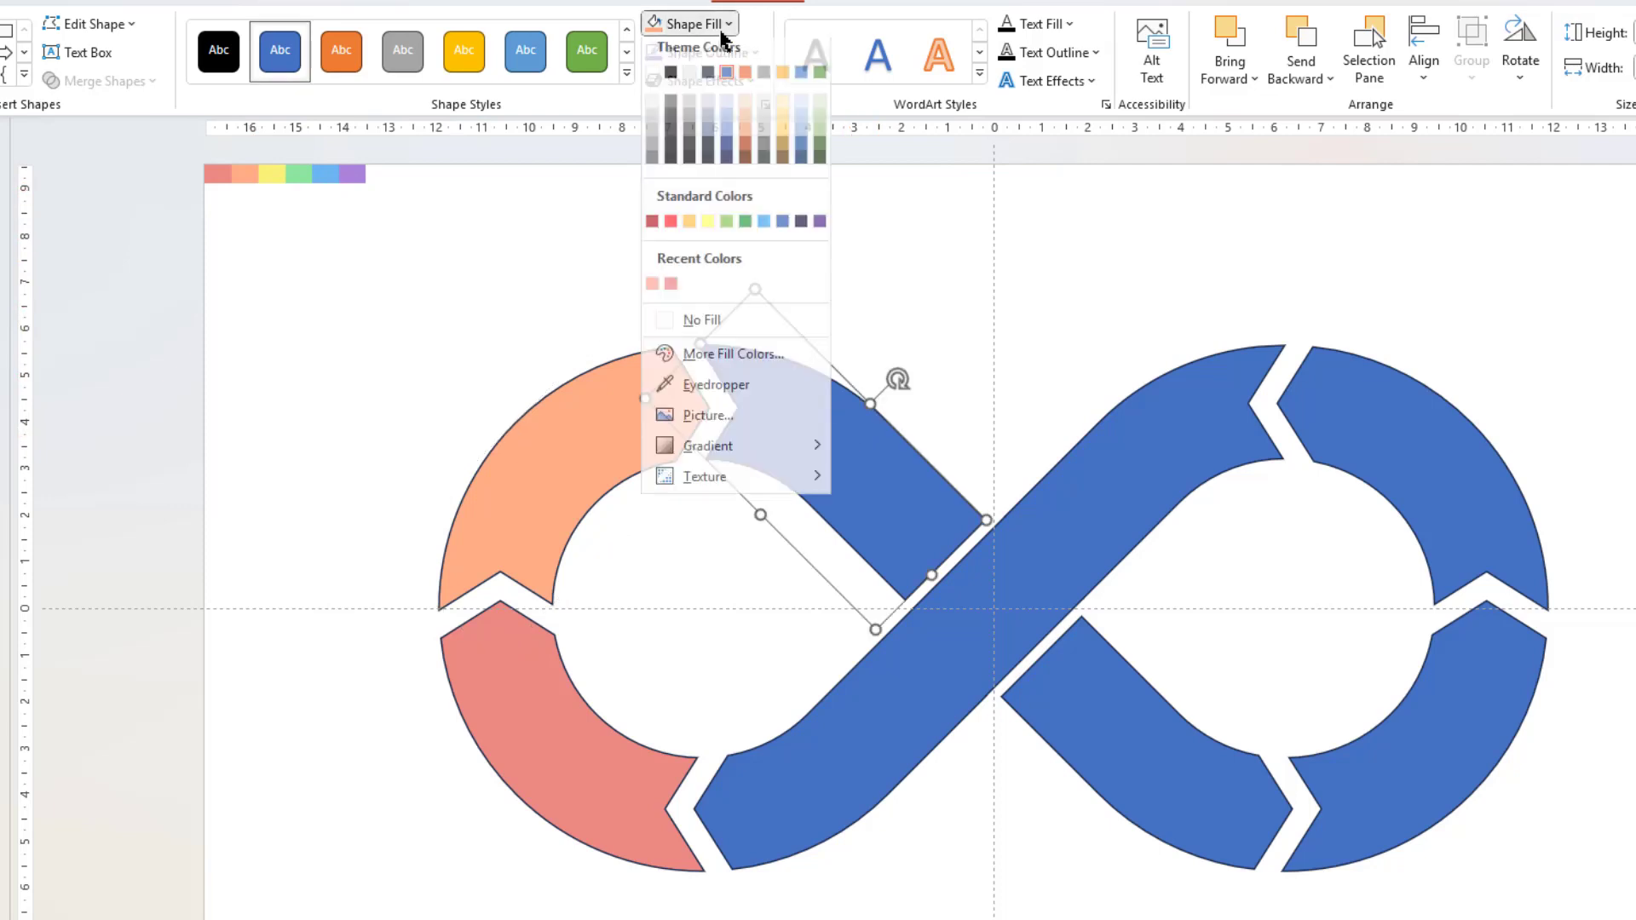
{"action": "left_click", "coordinate": [699, 391]}
{"action": "left_click", "coordinate": [284, 169]}
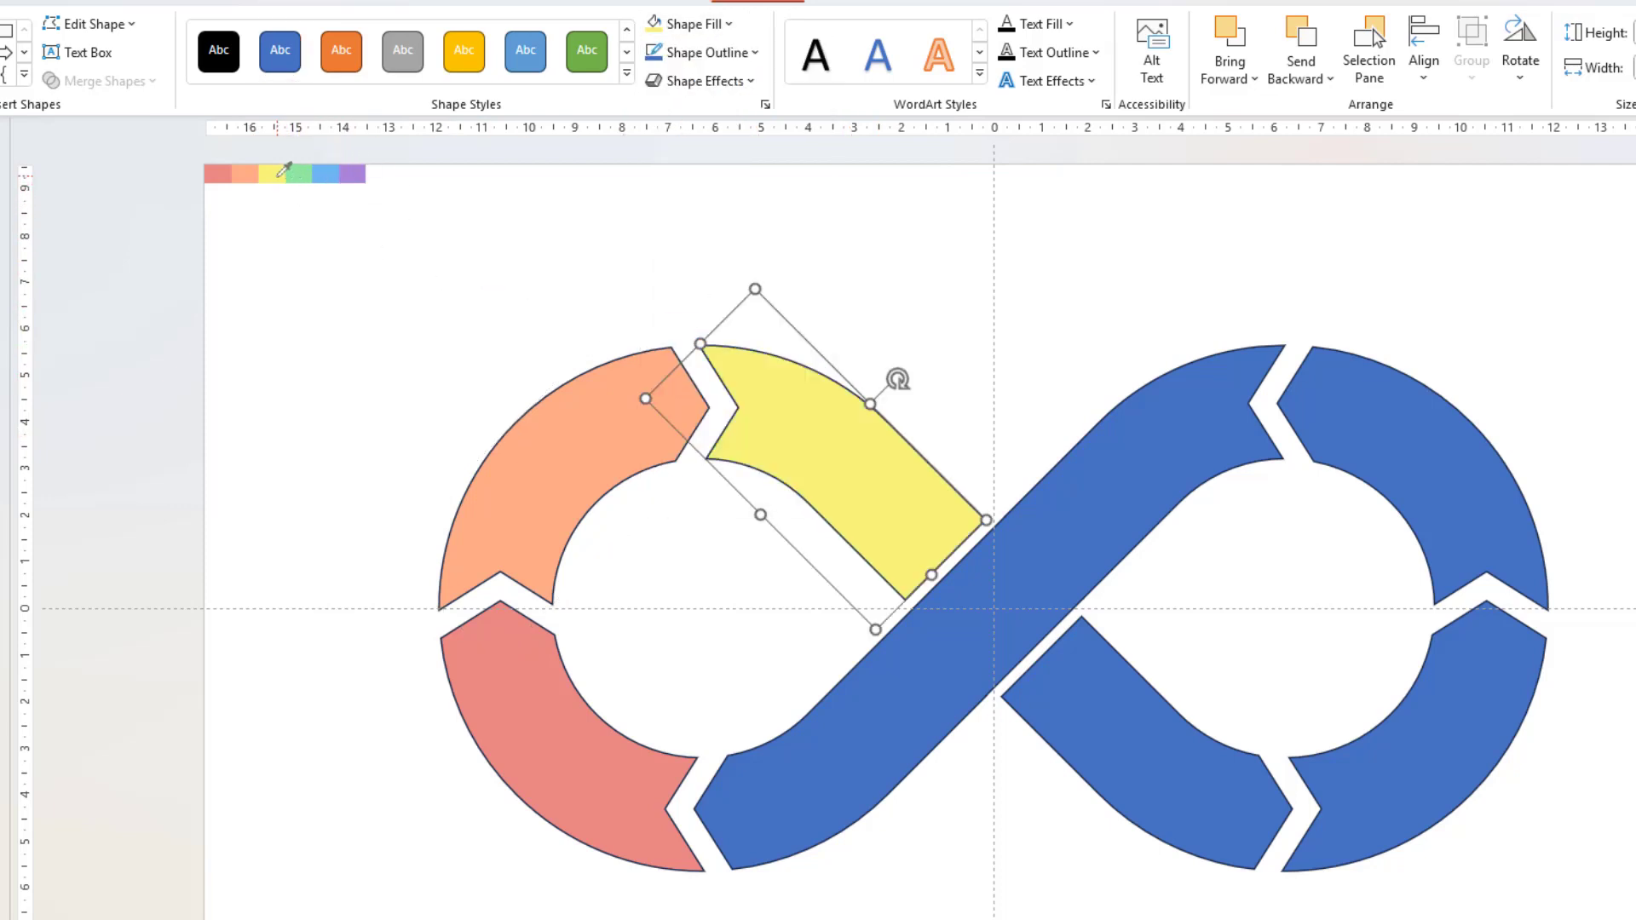
{"action": "left_click", "coordinate": [1067, 684]}
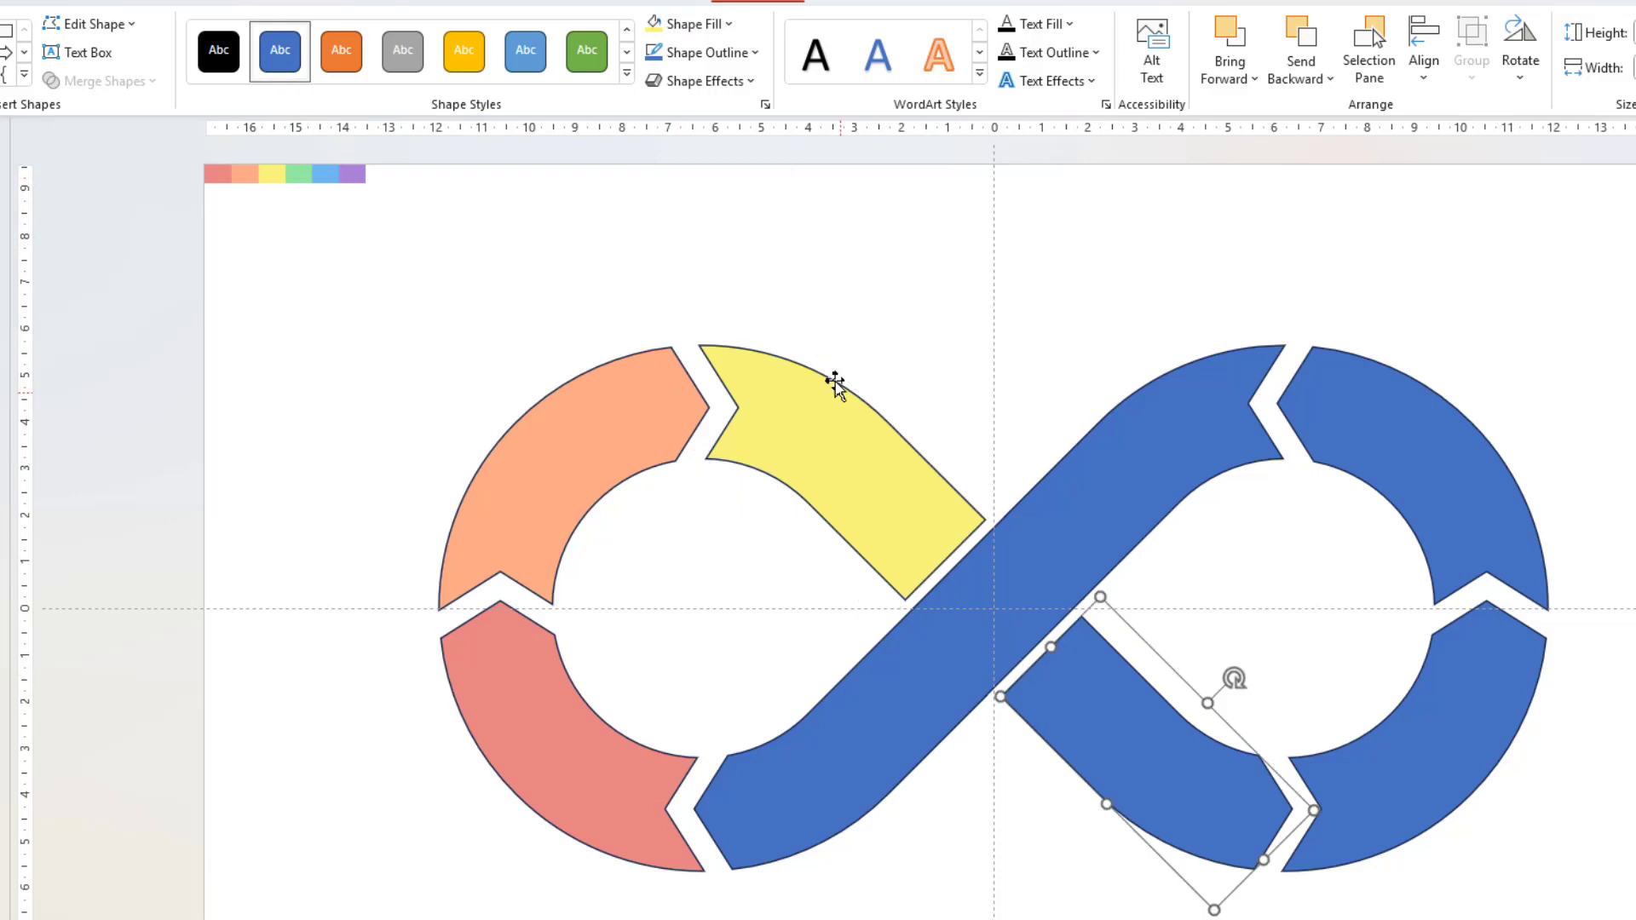
{"action": "left_click", "coordinate": [690, 24]}
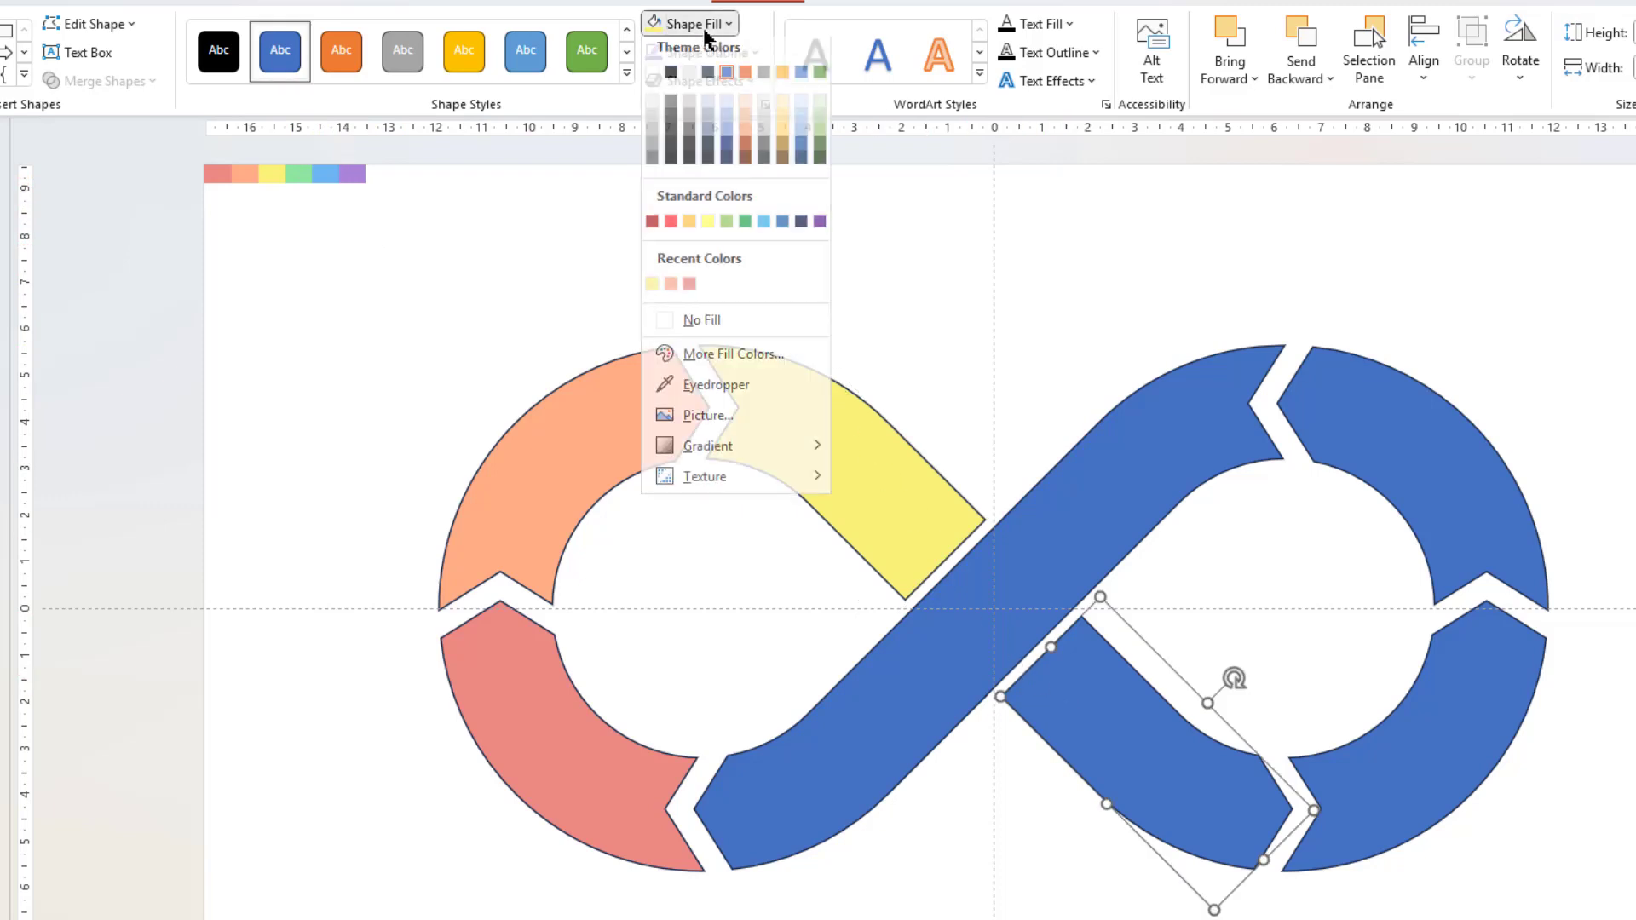
{"action": "left_click", "coordinate": [700, 394]}
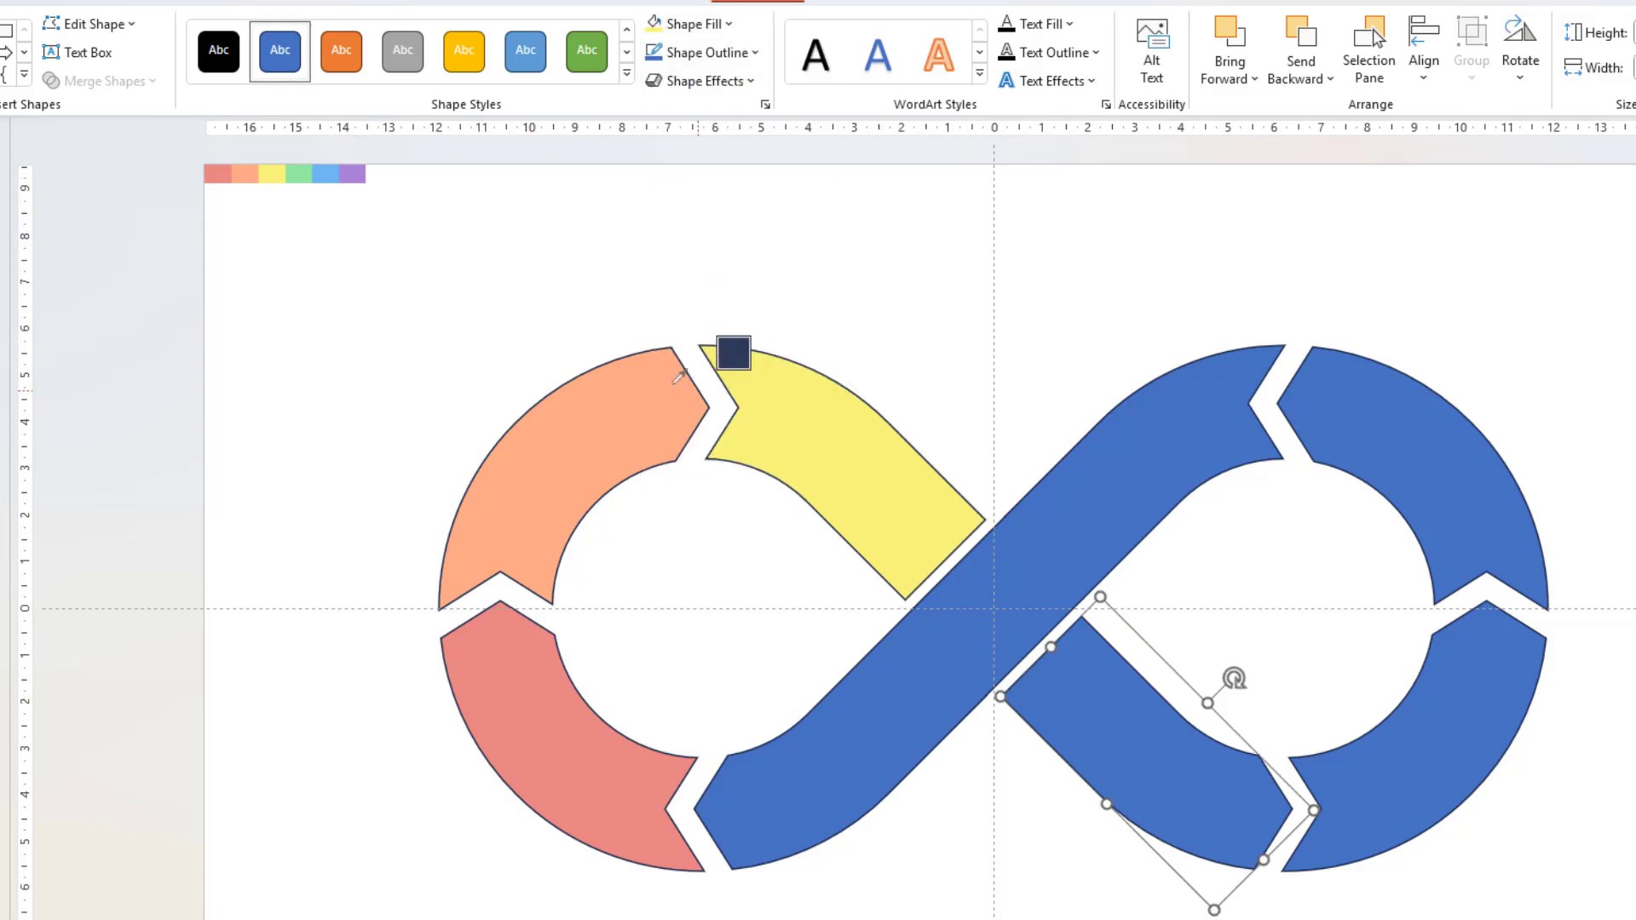
{"action": "left_click", "coordinate": [300, 174]}
Eyedrop light blue onto the lower-right outer segment and purple onto the upper-right segment
{"action": "left_click", "coordinate": [1401, 725]}
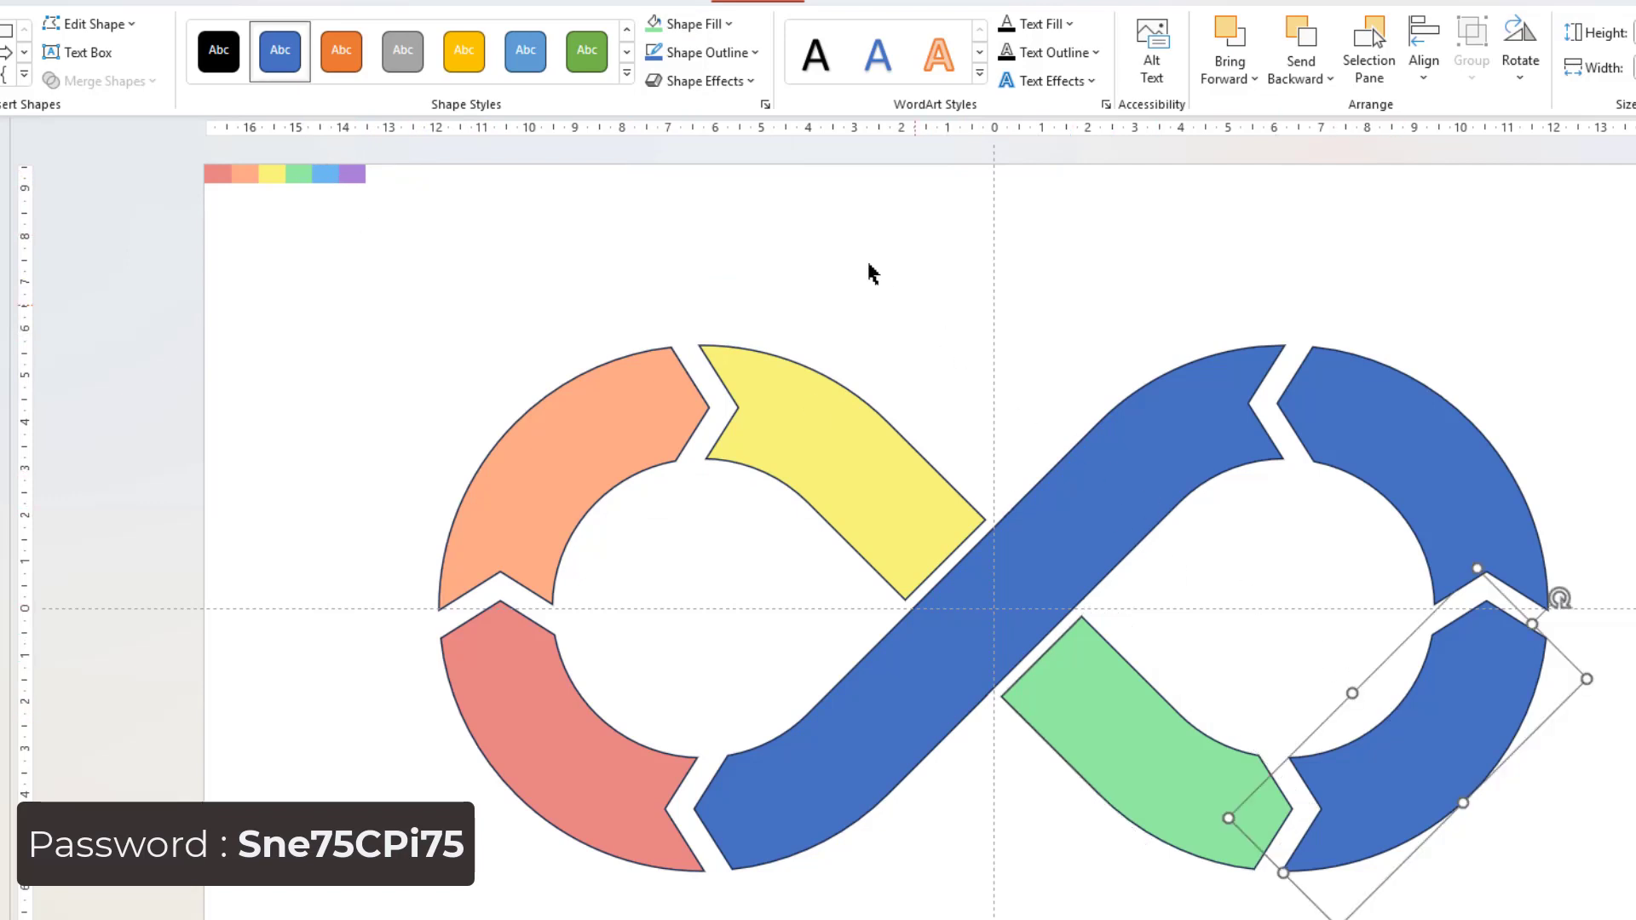
{"action": "left_click", "coordinate": [699, 24]}
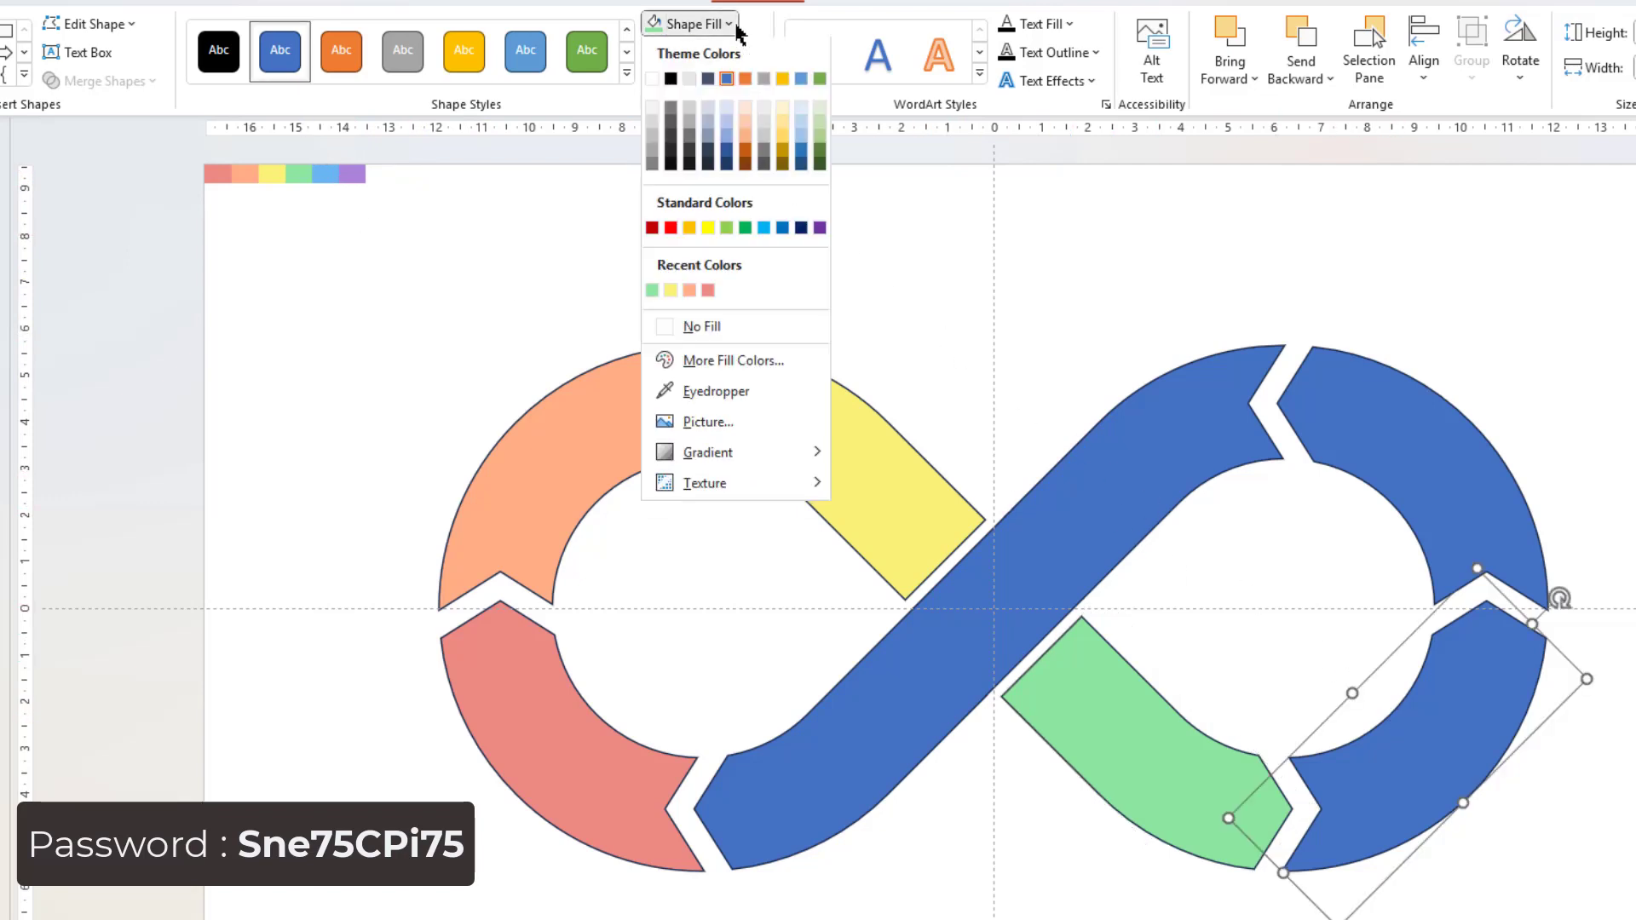
{"action": "left_click", "coordinate": [692, 392]}
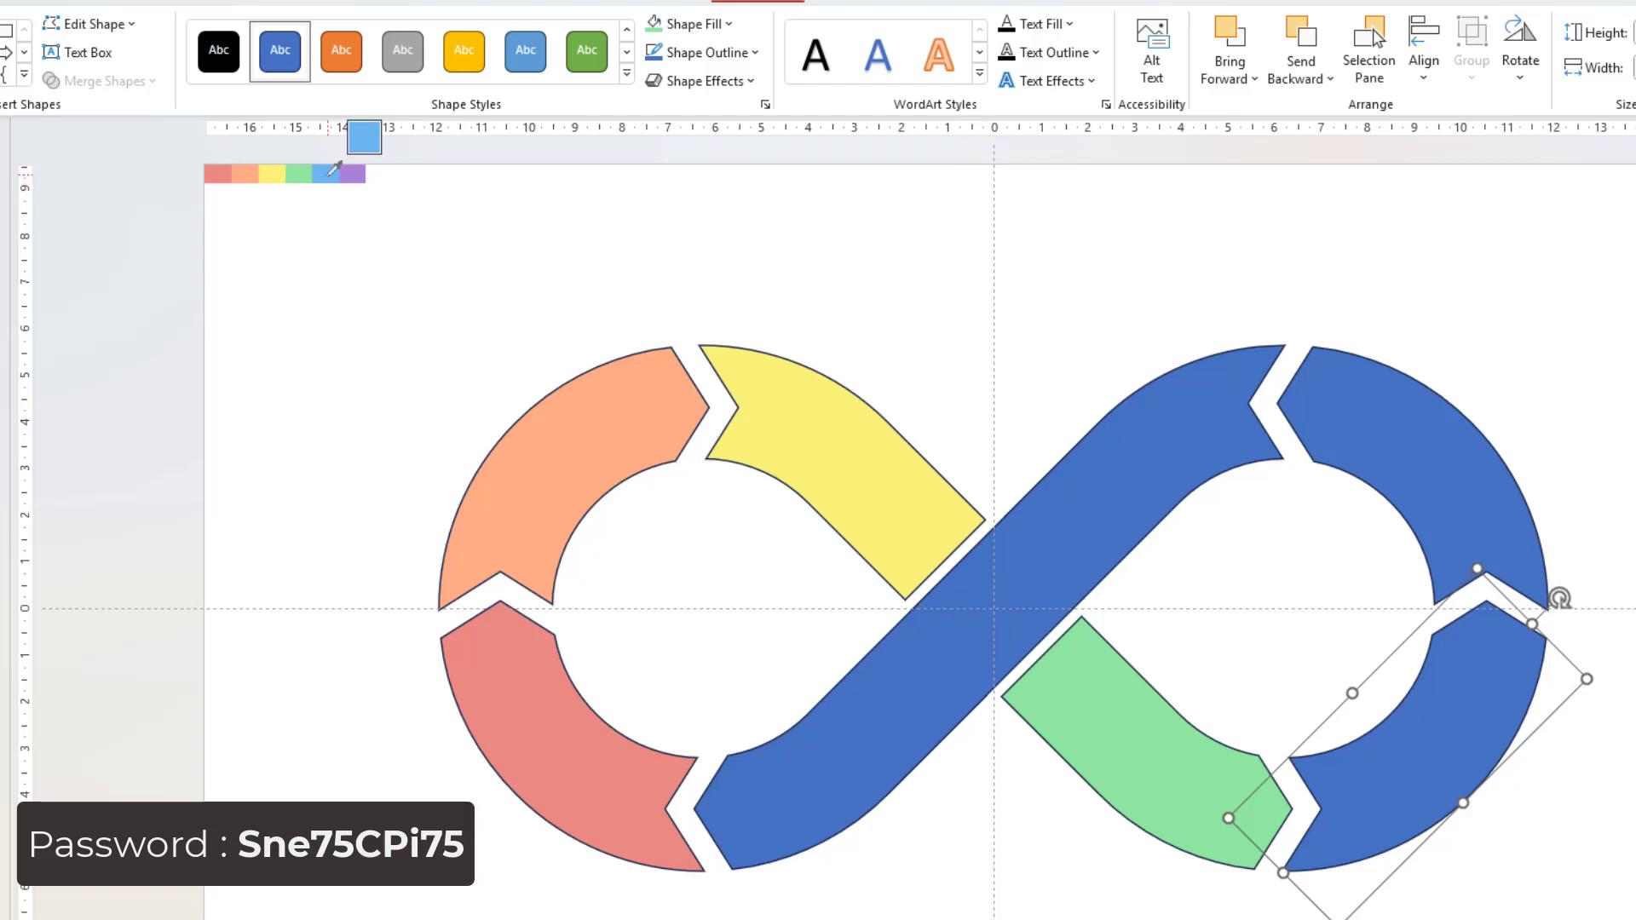
{"action": "left_click", "coordinate": [333, 168]}
{"action": "left_click", "coordinate": [1363, 406]}
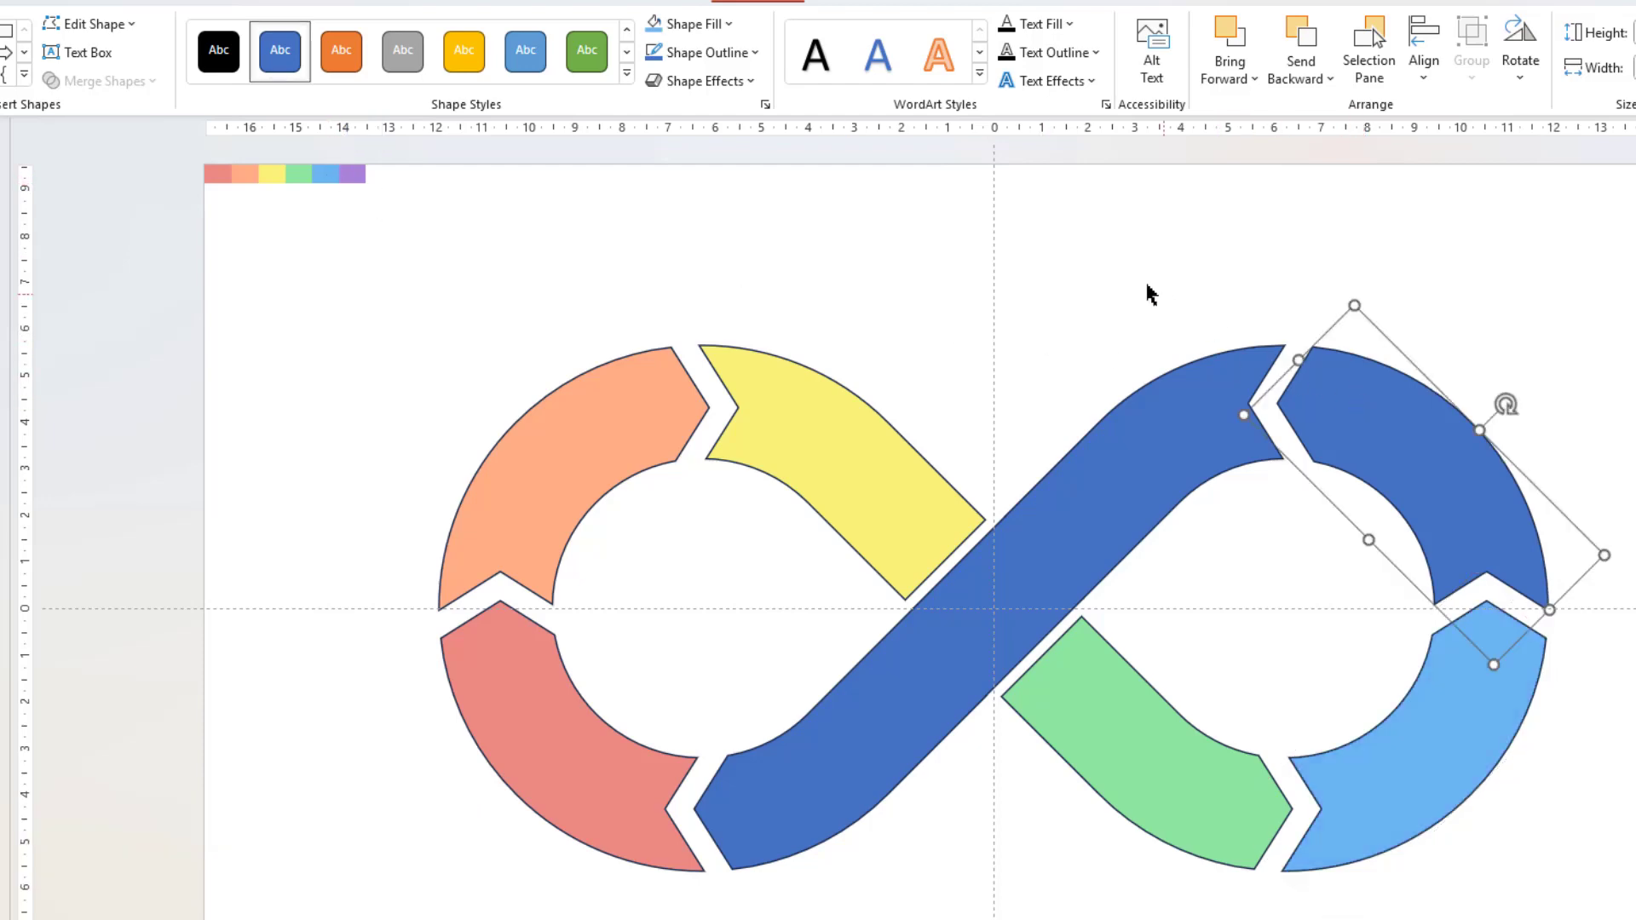
{"action": "left_click", "coordinate": [707, 25]}
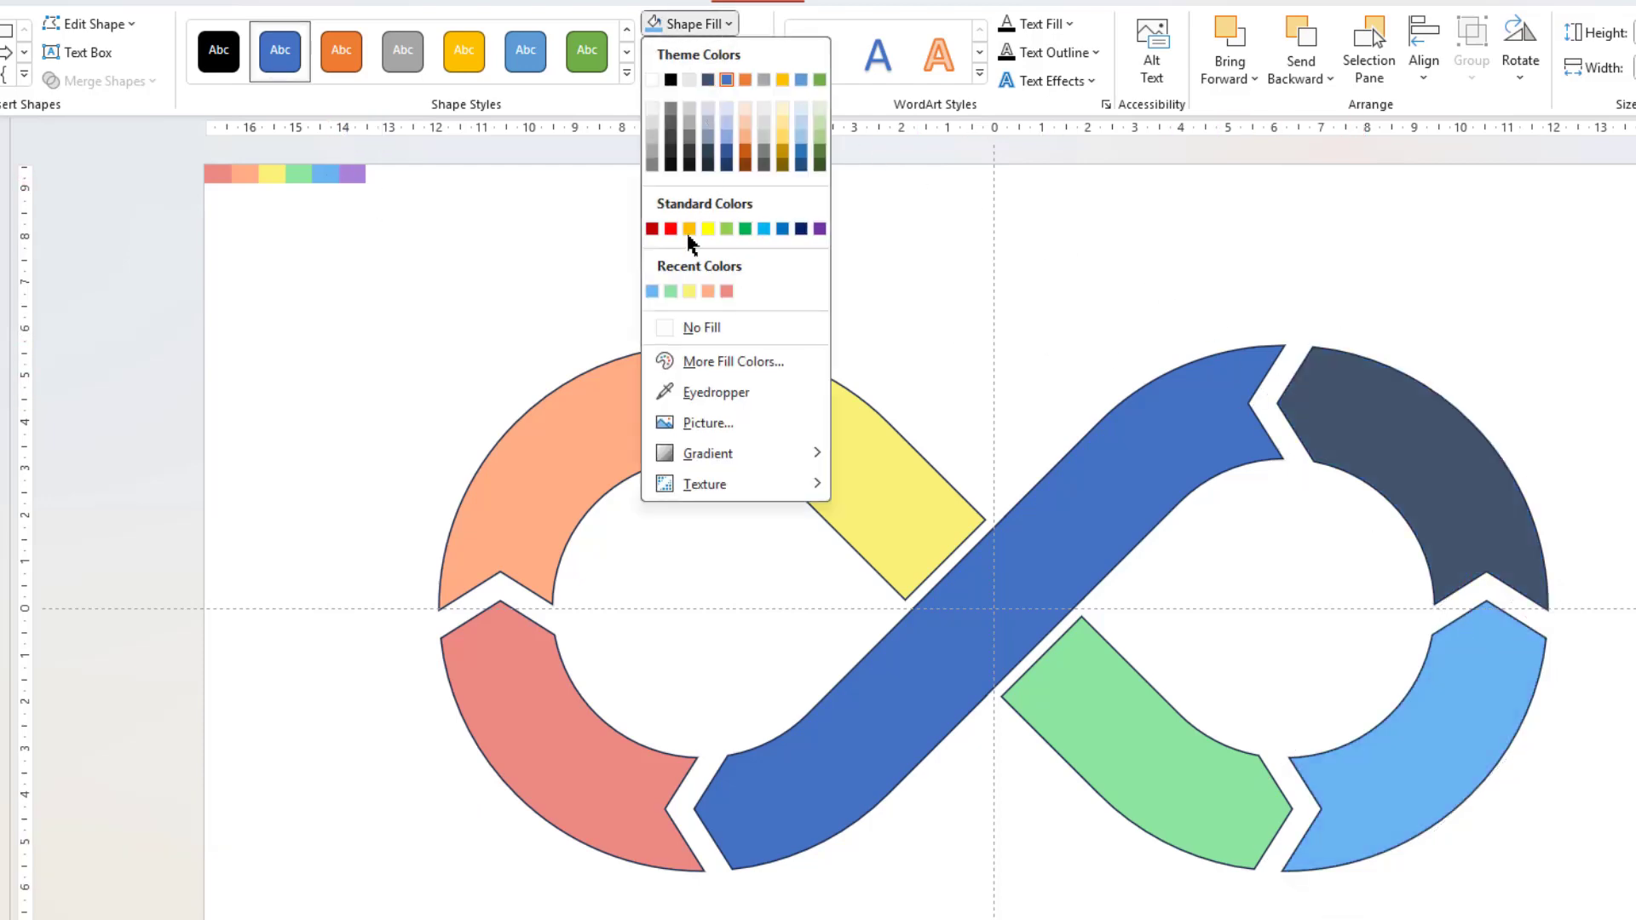
{"action": "left_click", "coordinate": [681, 391]}
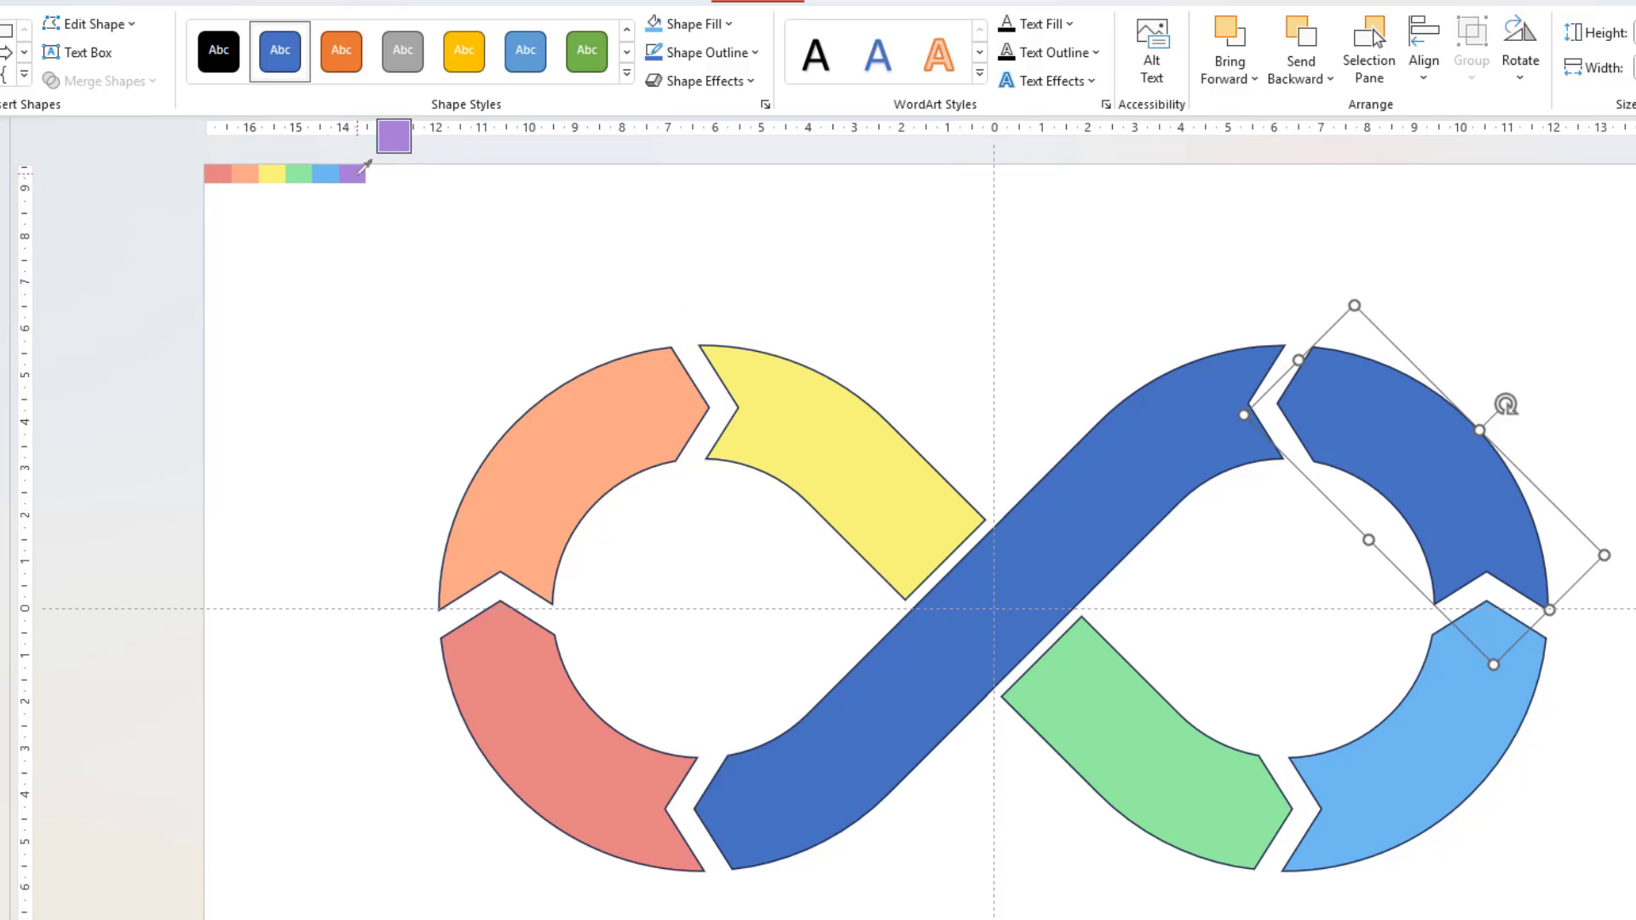
{"action": "left_click", "coordinate": [364, 167]}
{"action": "left_click", "coordinate": [825, 311]}
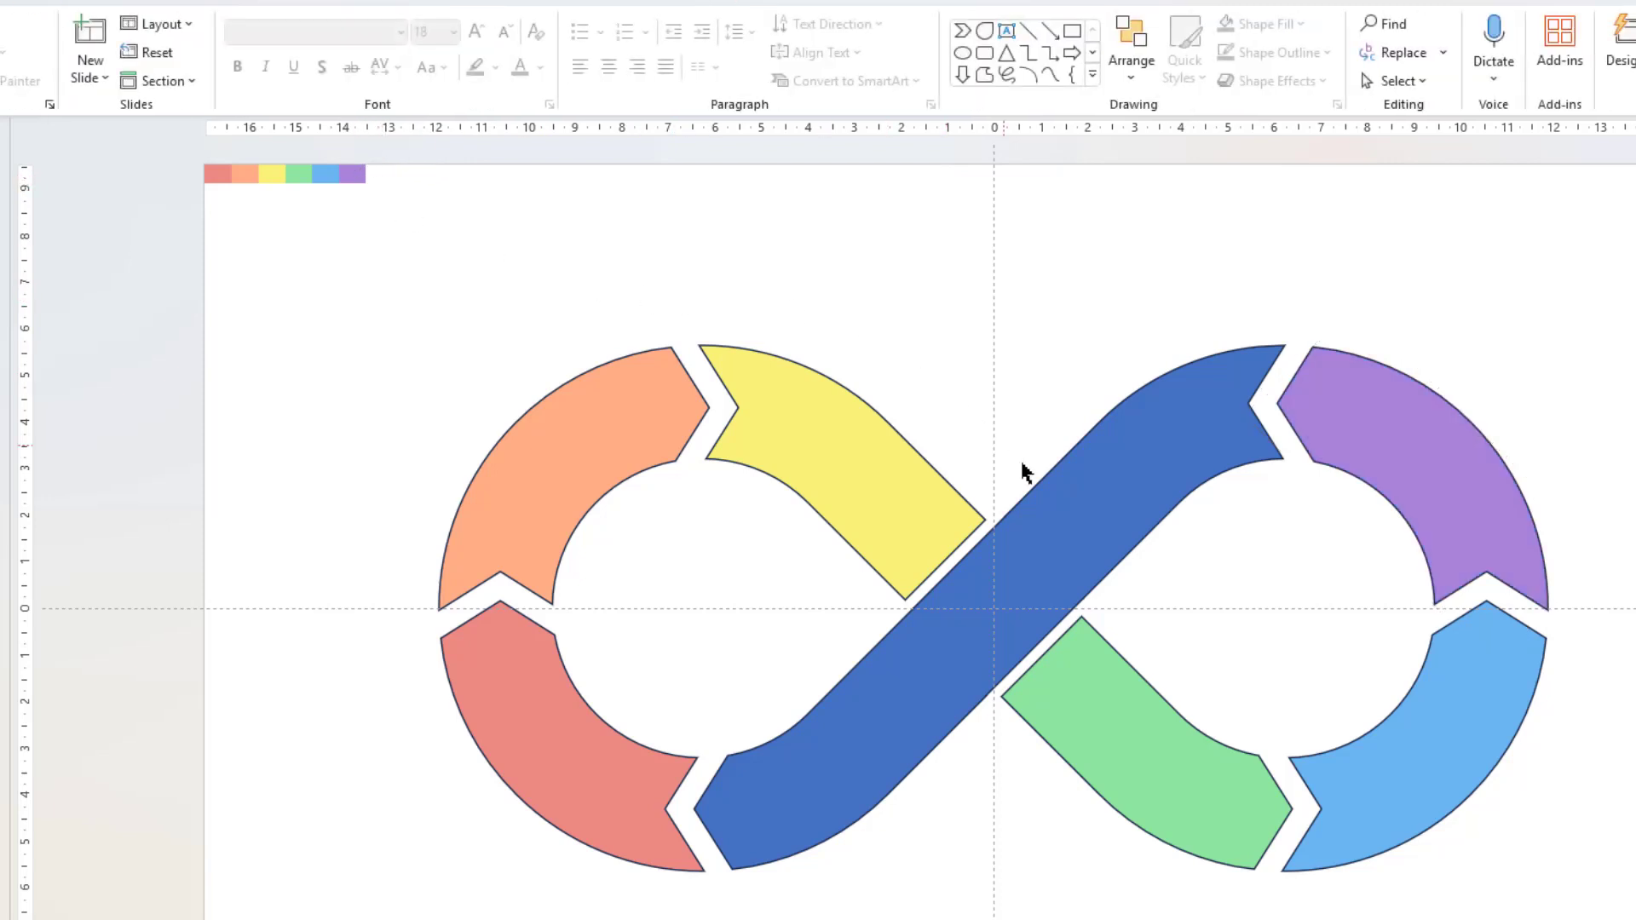
{"action": "left_click", "coordinate": [1091, 487]}
Fill the centre band white and give it a black 2¼ pt outline
{"action": "left_click", "coordinate": [728, 25]}
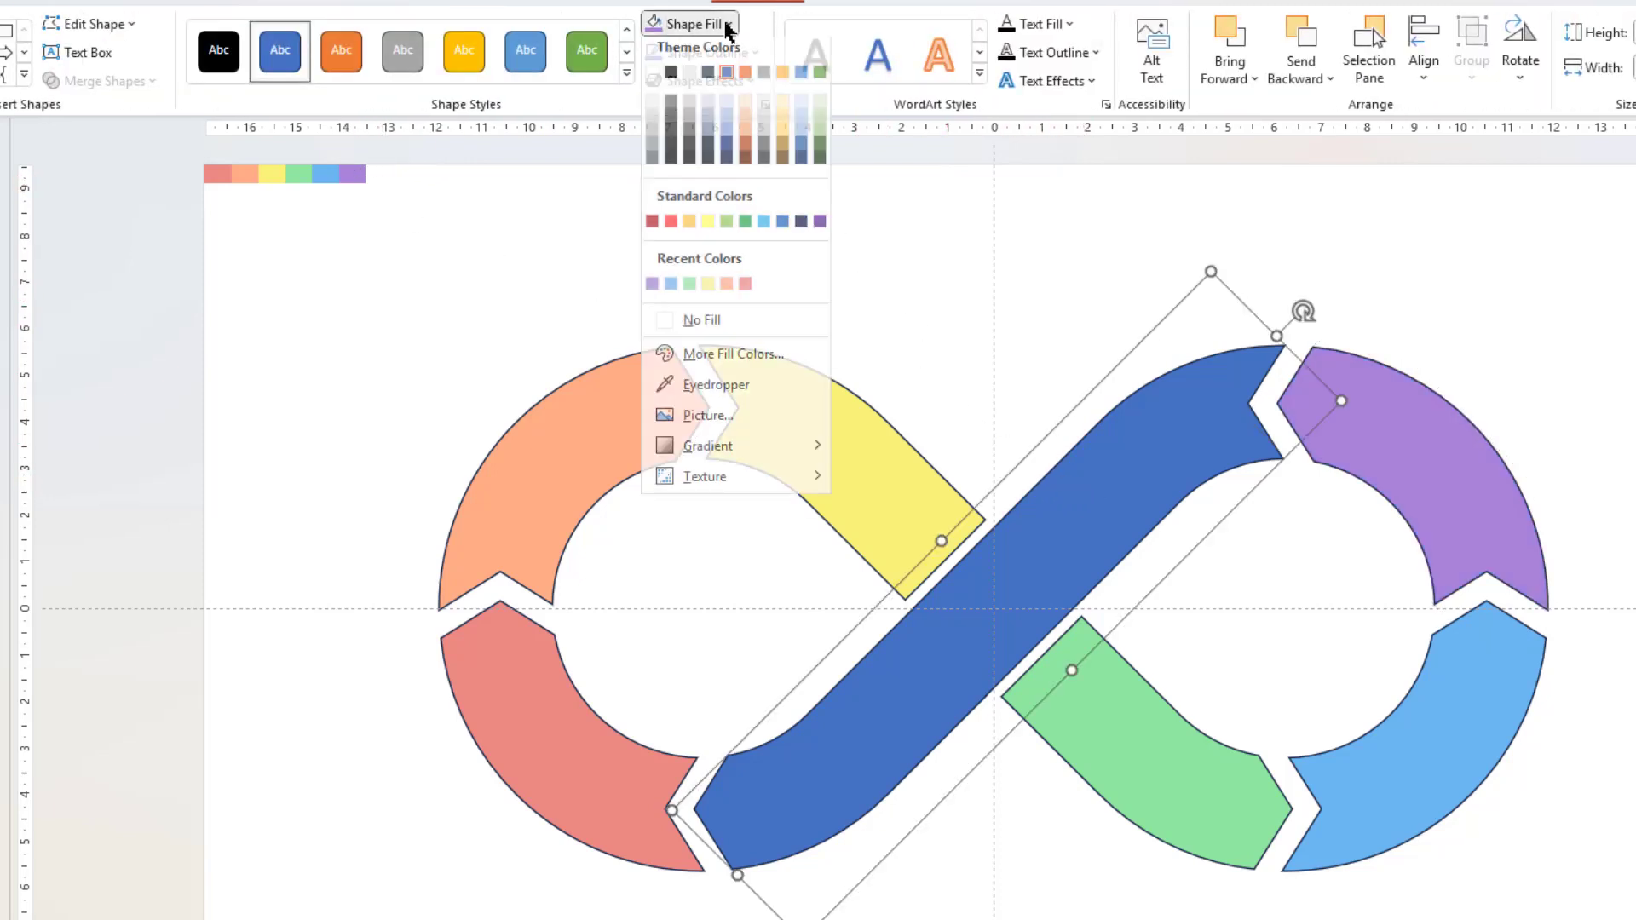
{"action": "left_click", "coordinate": [653, 81]}
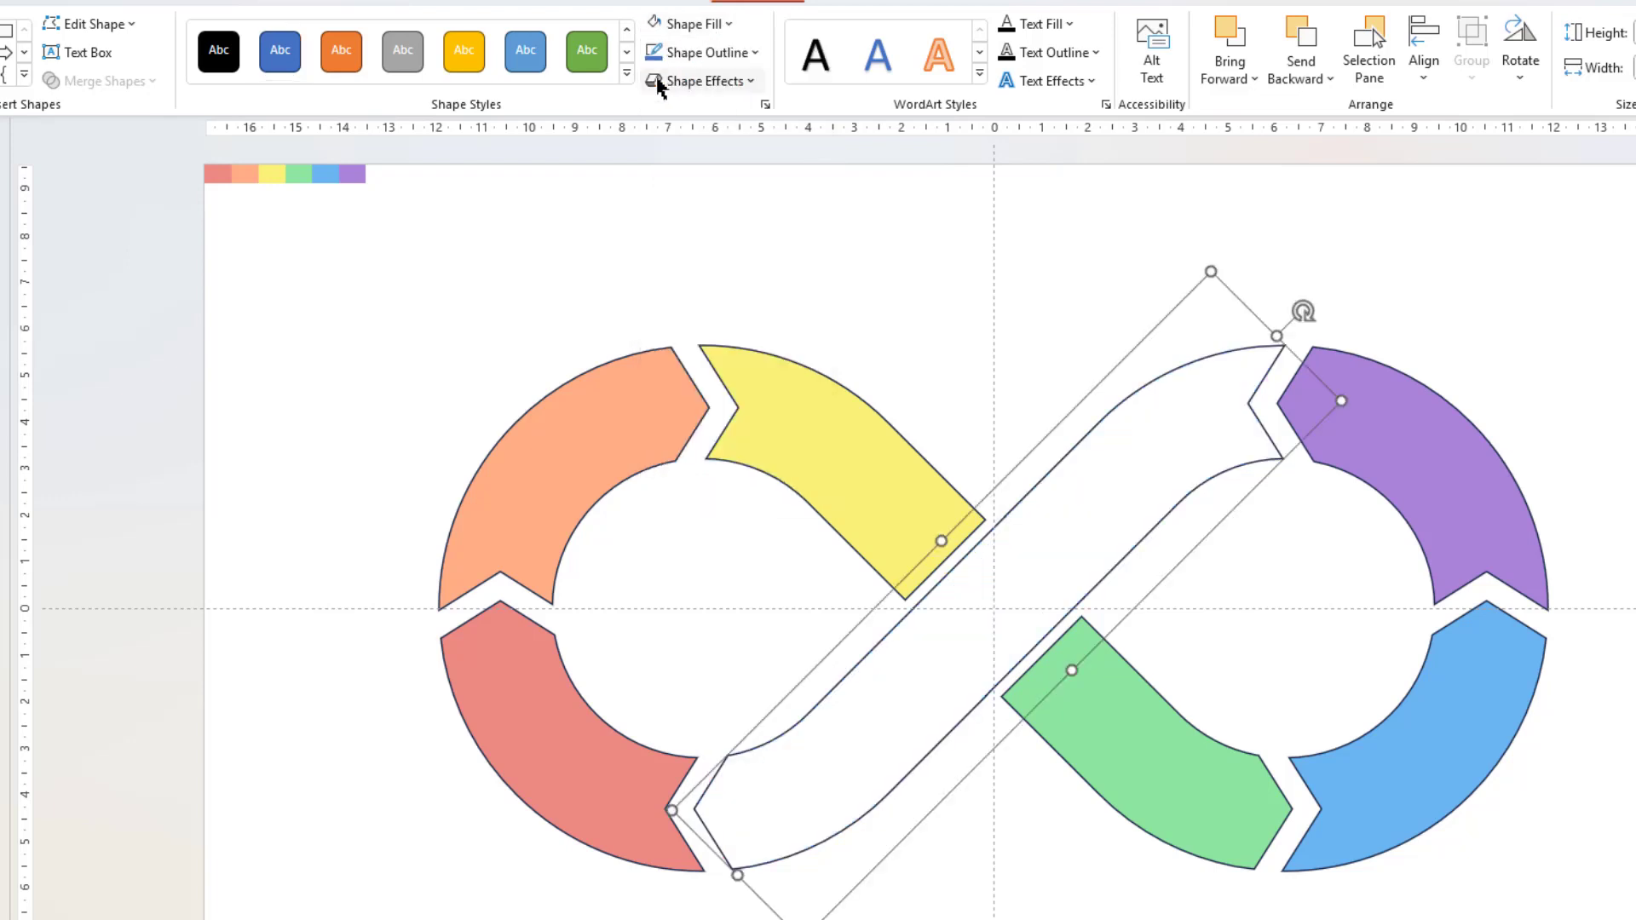
{"action": "left_click", "coordinate": [726, 52]}
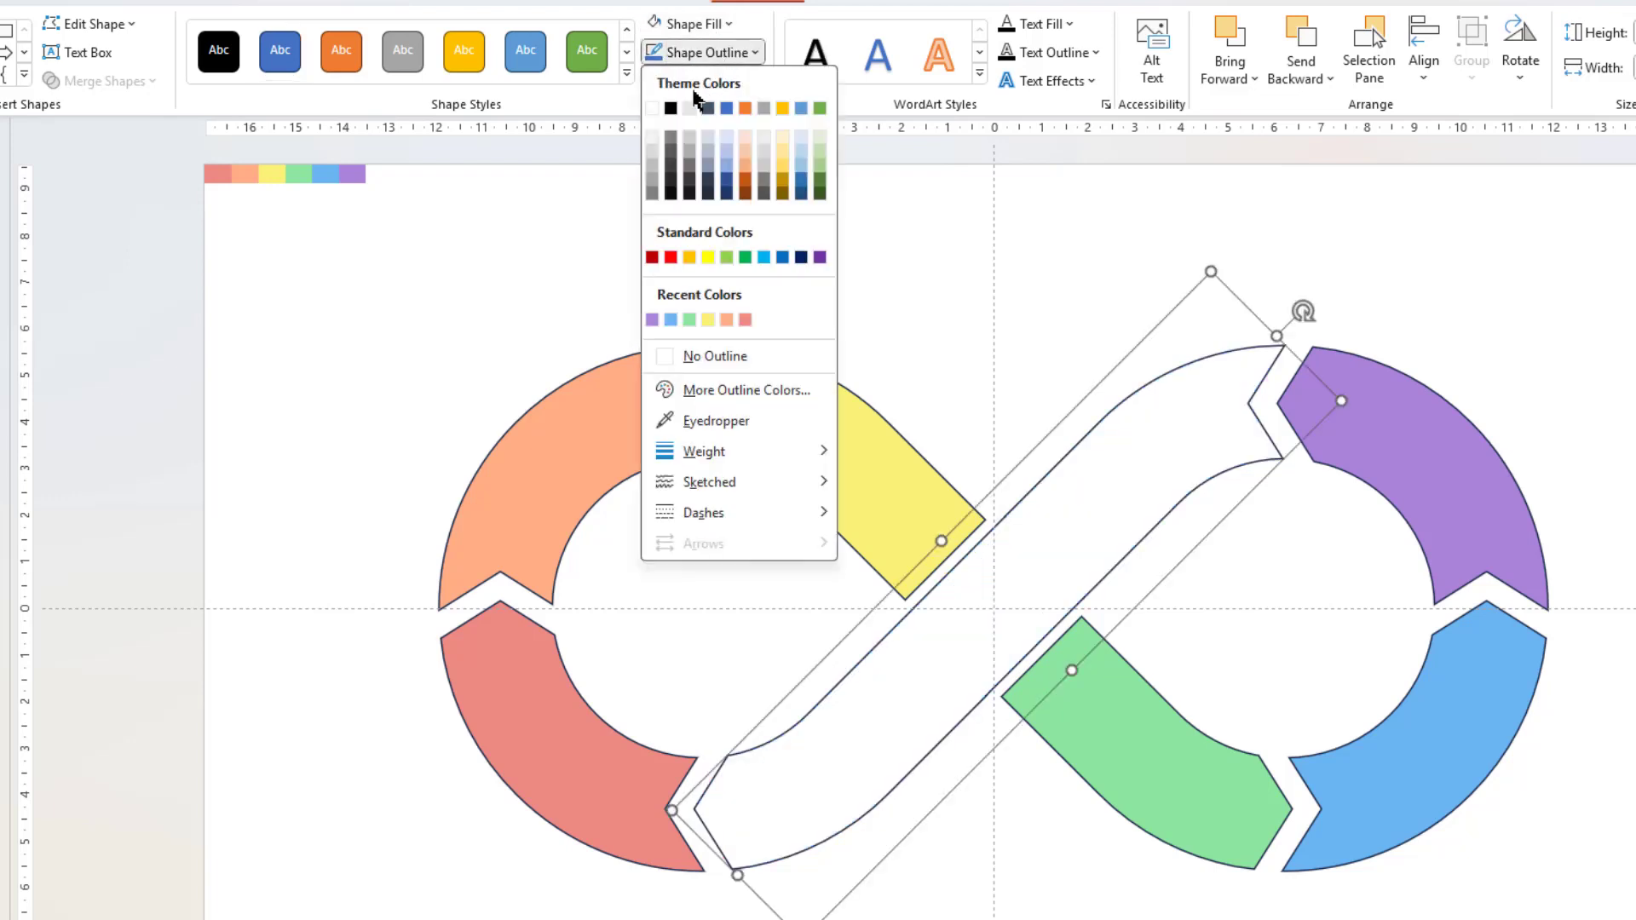
{"action": "left_click", "coordinate": [671, 109]}
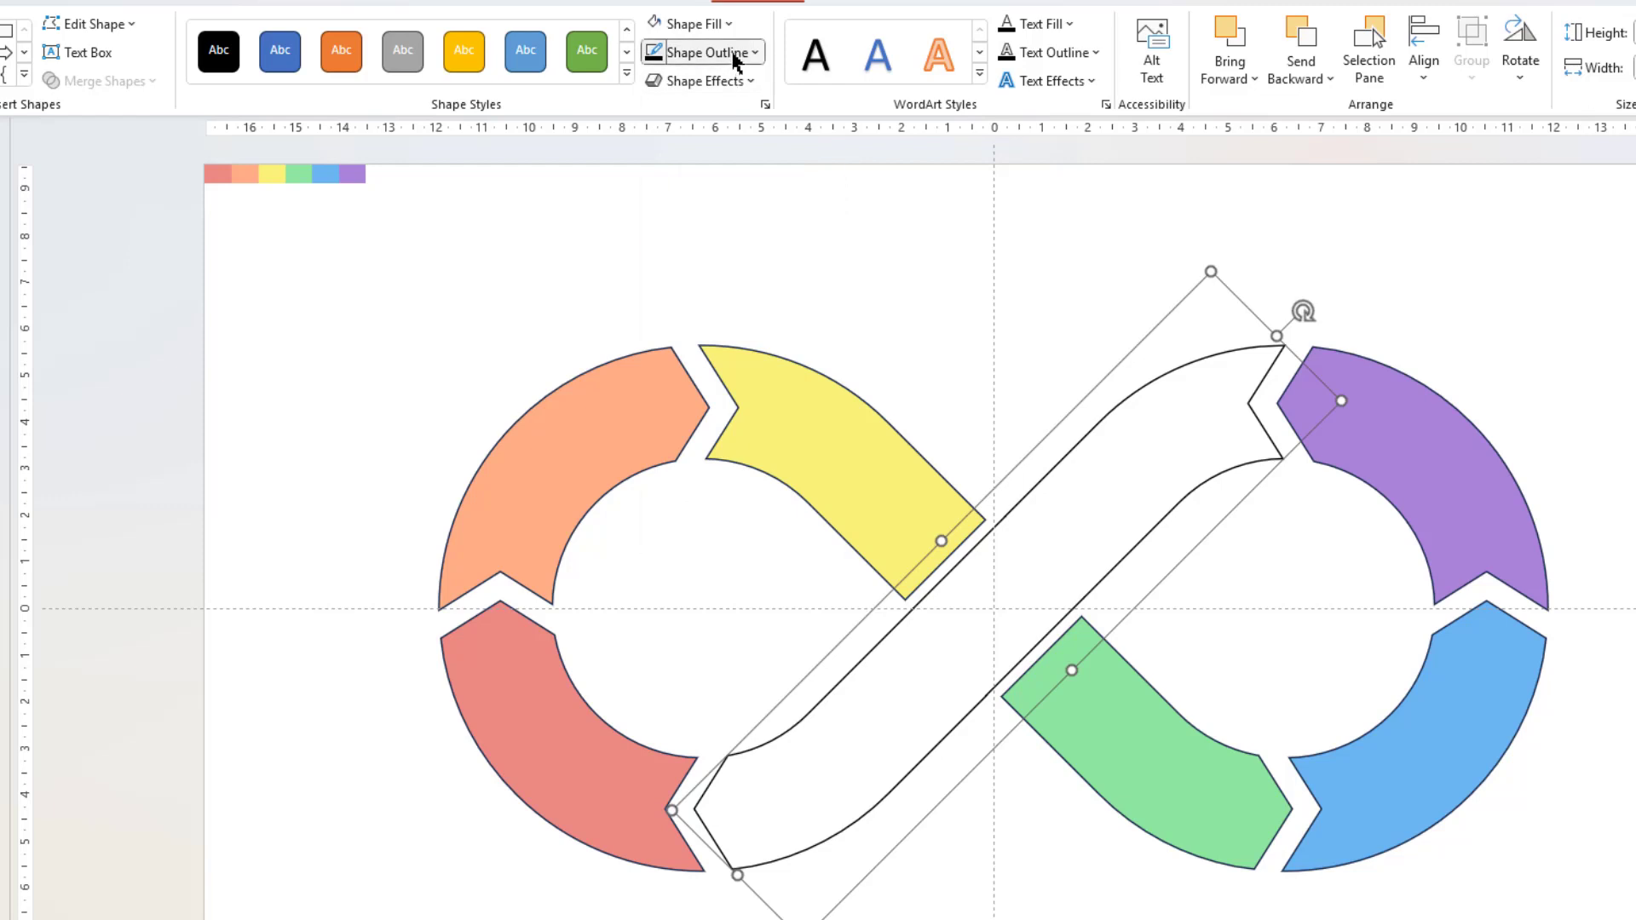
{"action": "left_click", "coordinate": [726, 52]}
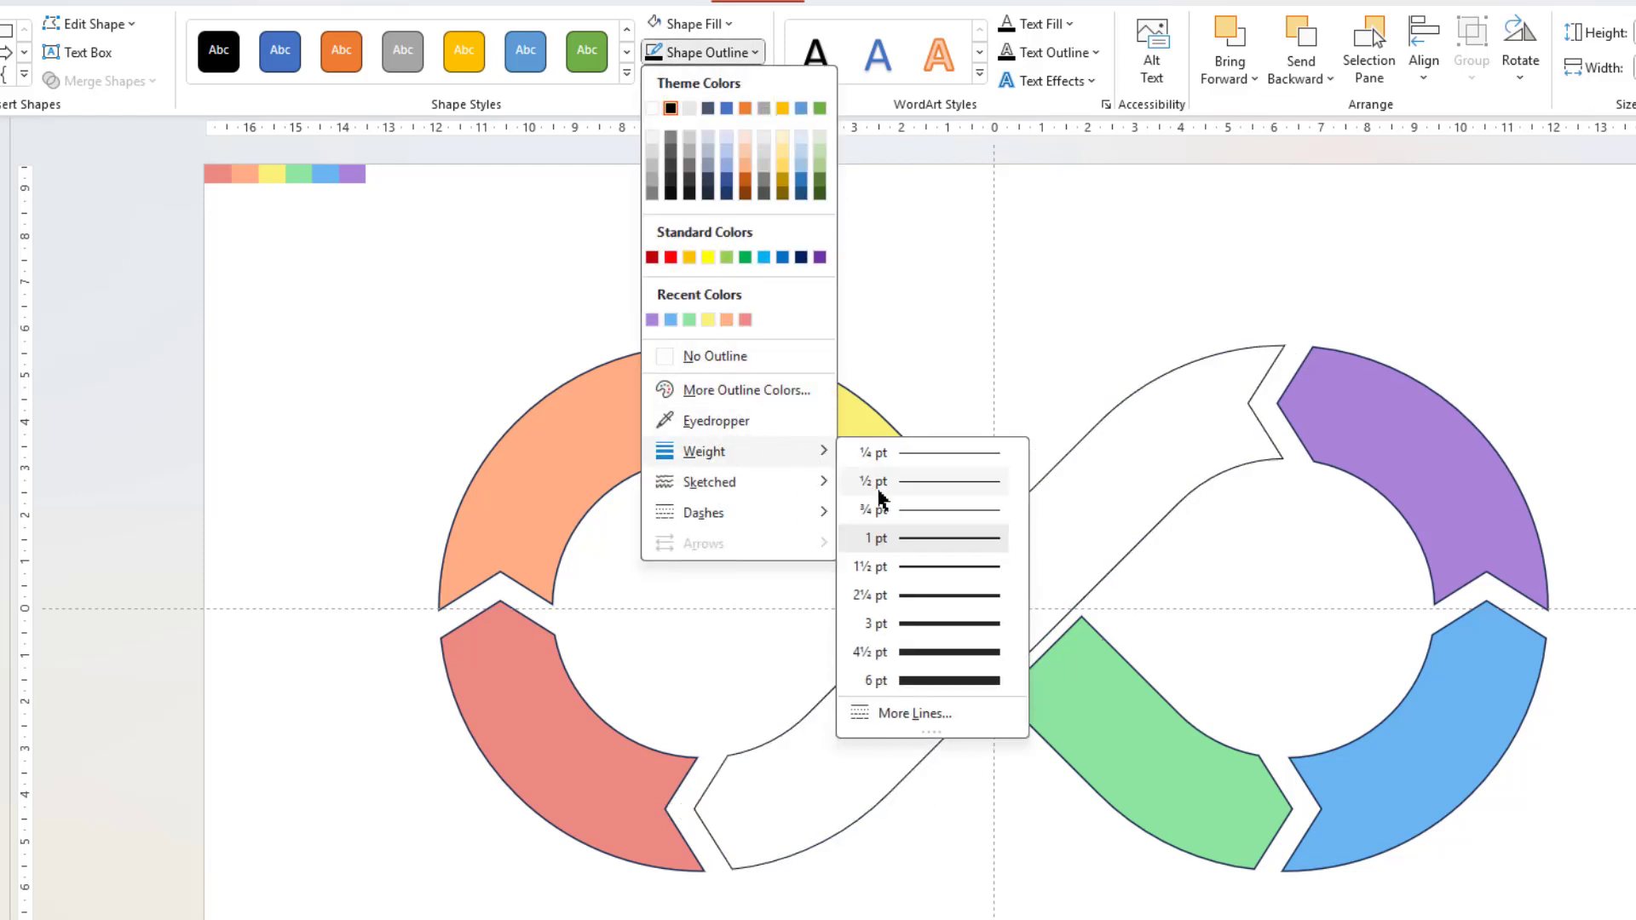
{"action": "mouse_move", "coordinate": [704, 452]}
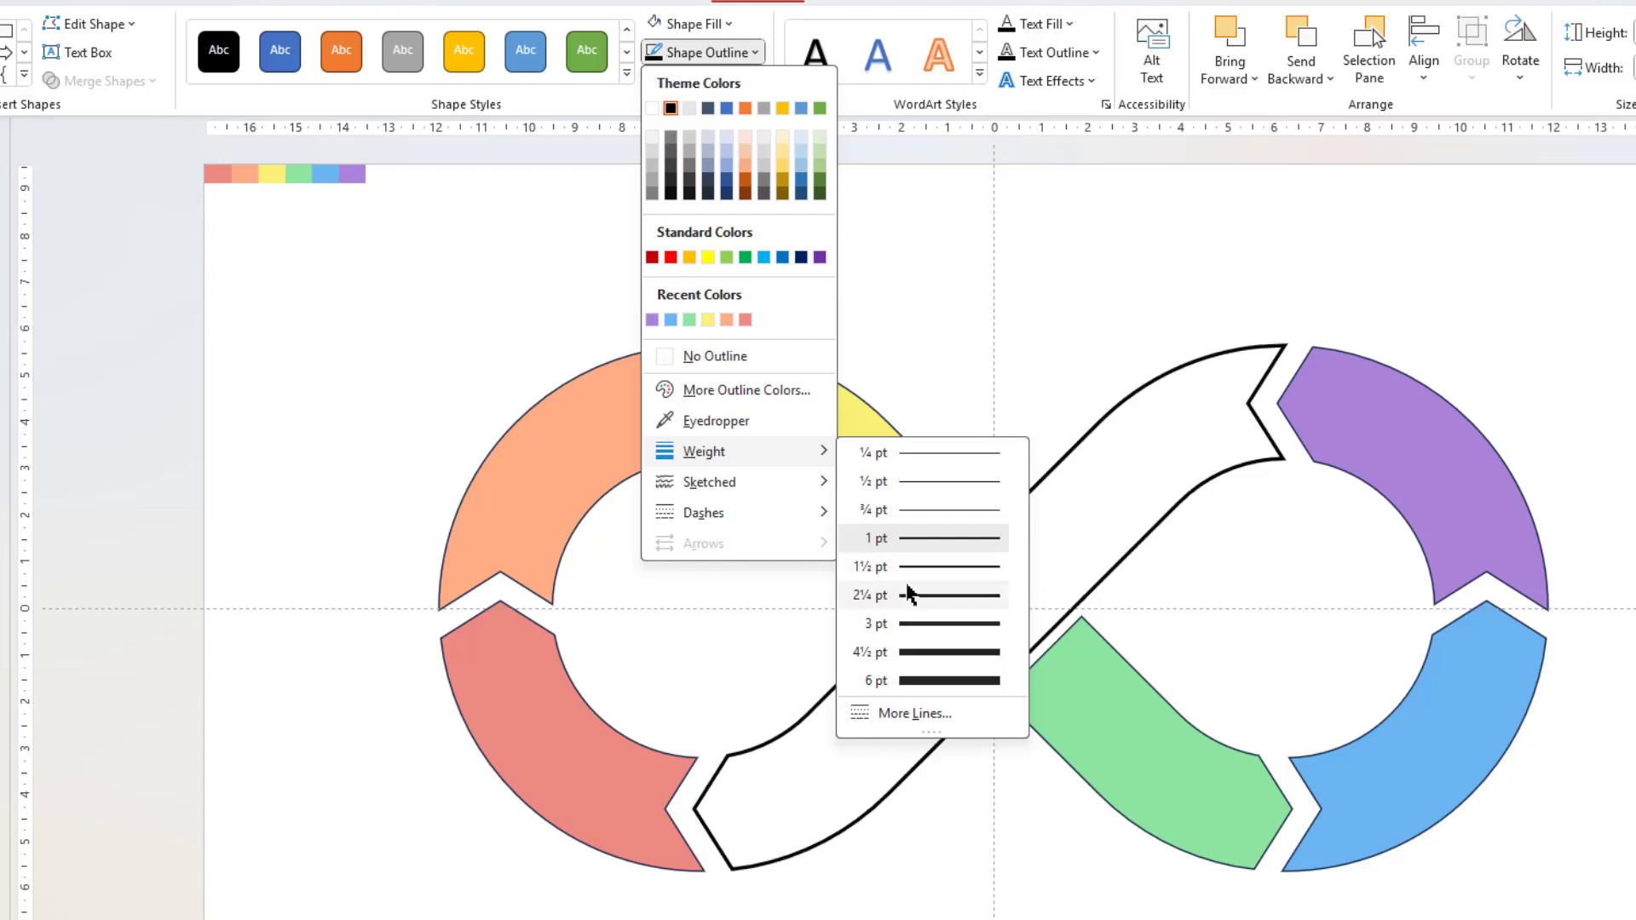
{"action": "left_click", "coordinate": [908, 594]}
{"action": "left_click", "coordinate": [957, 336]}
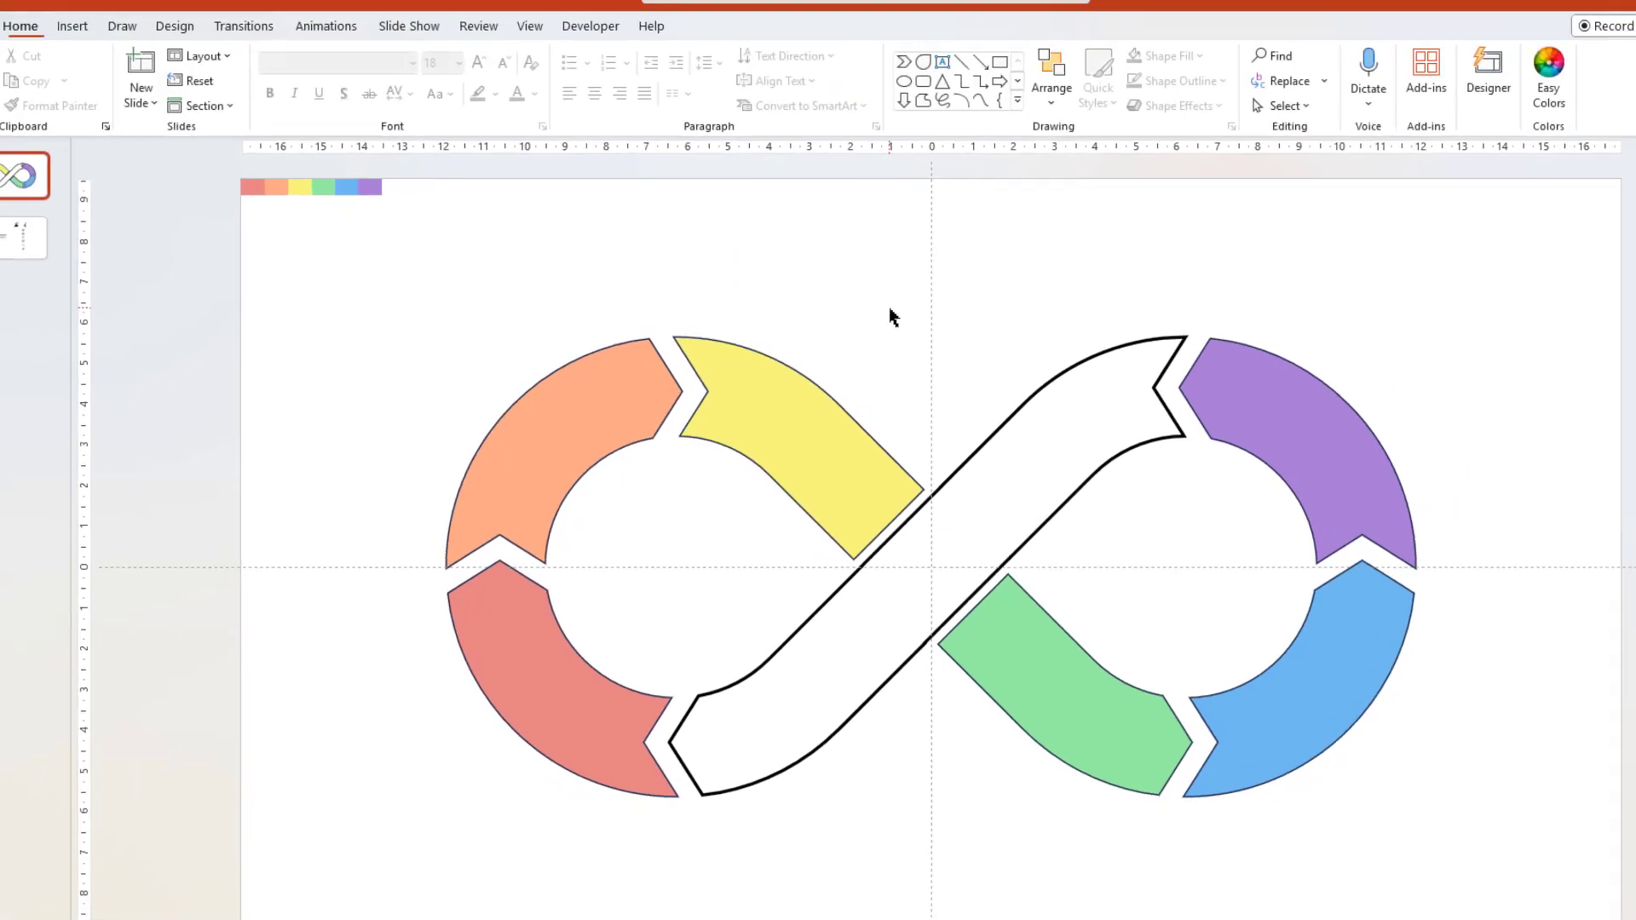
Set the slide background colour to dark grey
{"action": "right_click", "coordinate": [958, 288]}
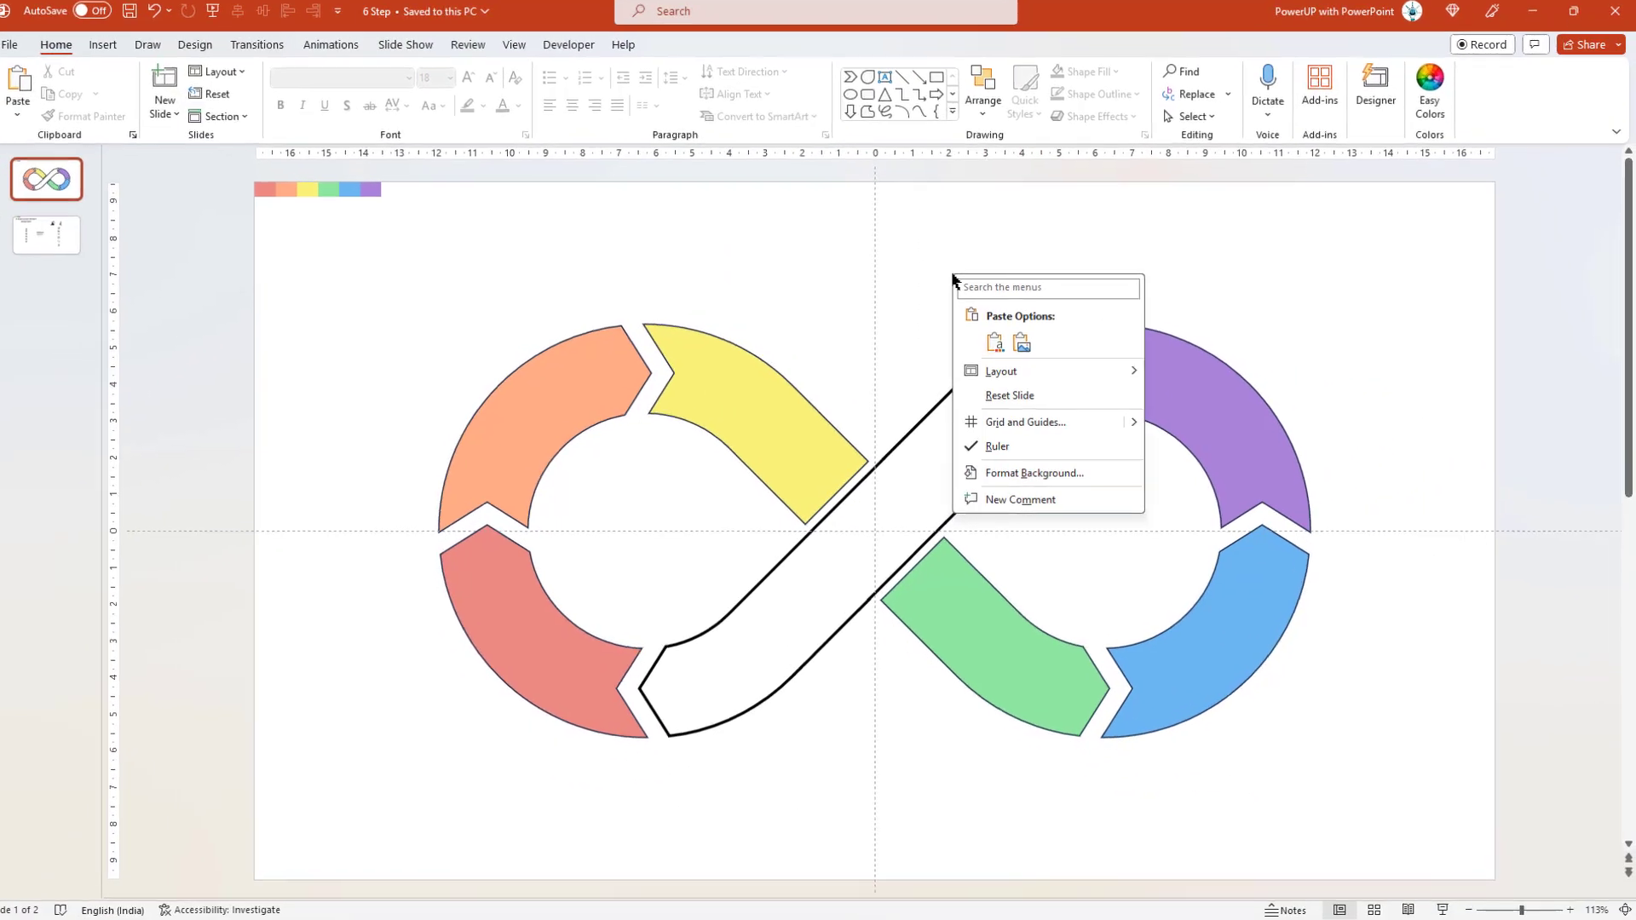
{"action": "left_click", "coordinate": [920, 393]}
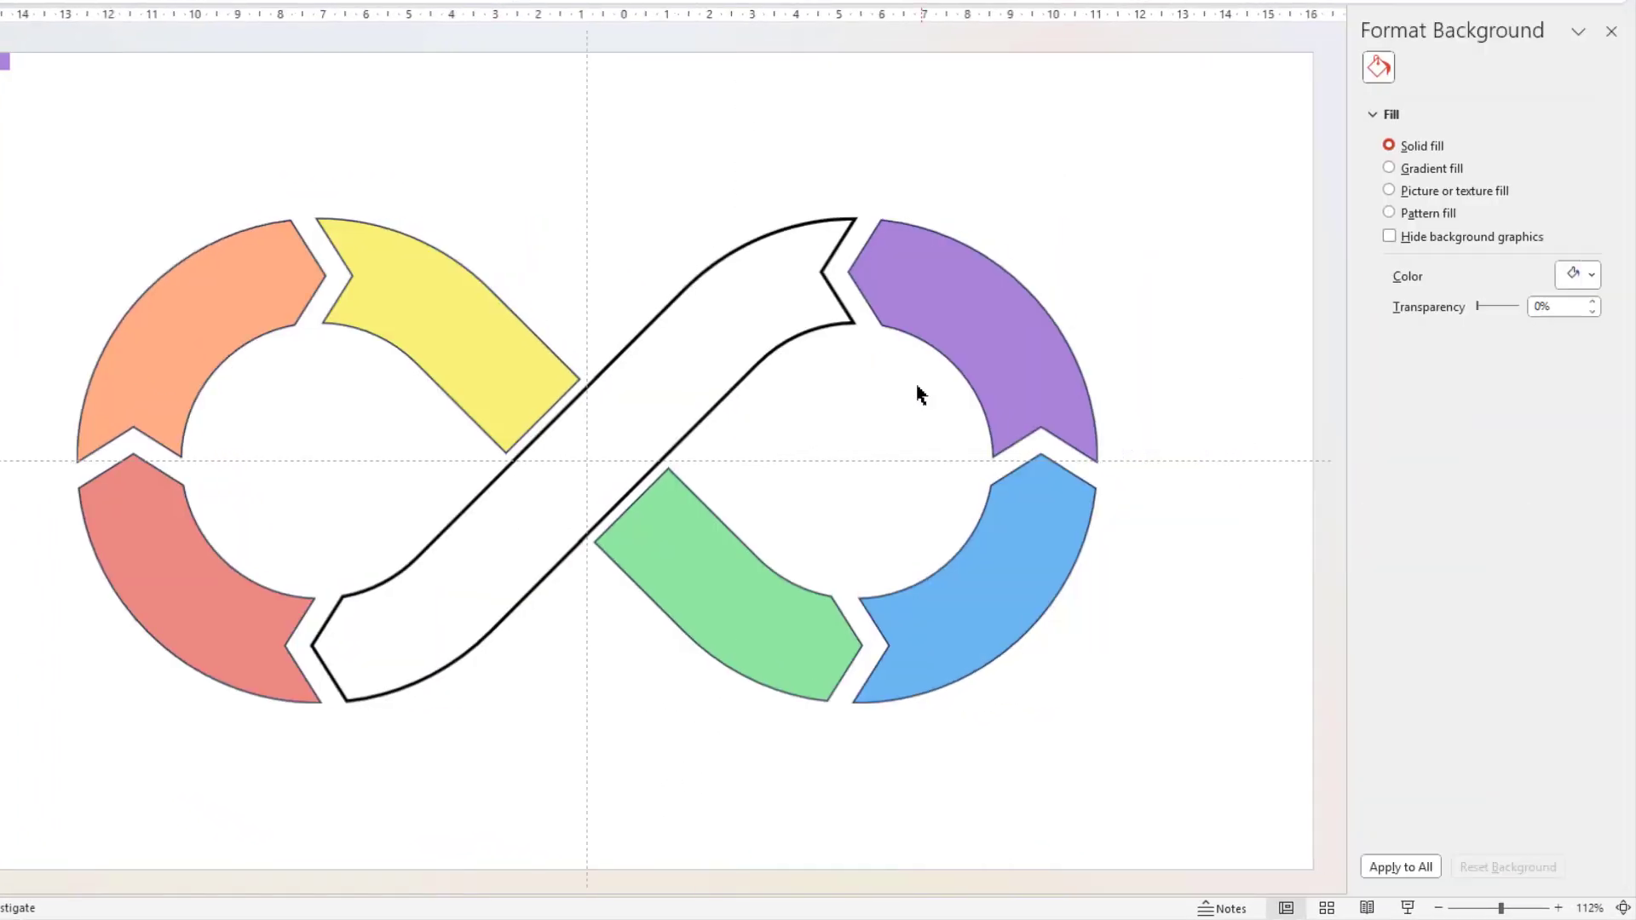
{"action": "left_click", "coordinate": [1588, 281]}
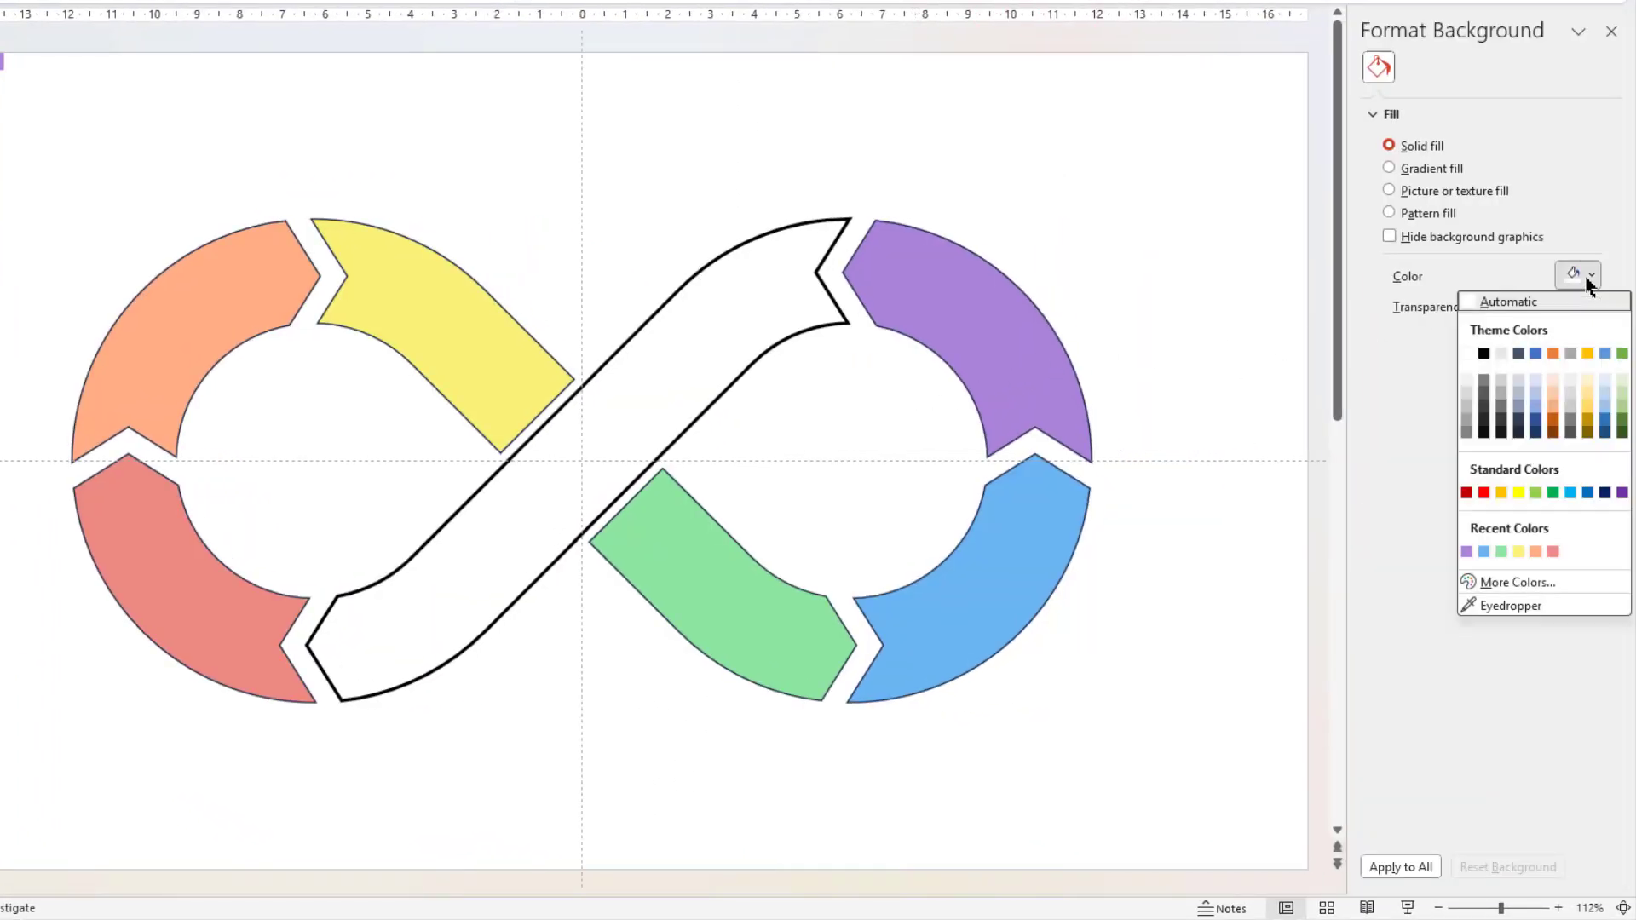
{"action": "left_click", "coordinate": [1485, 421]}
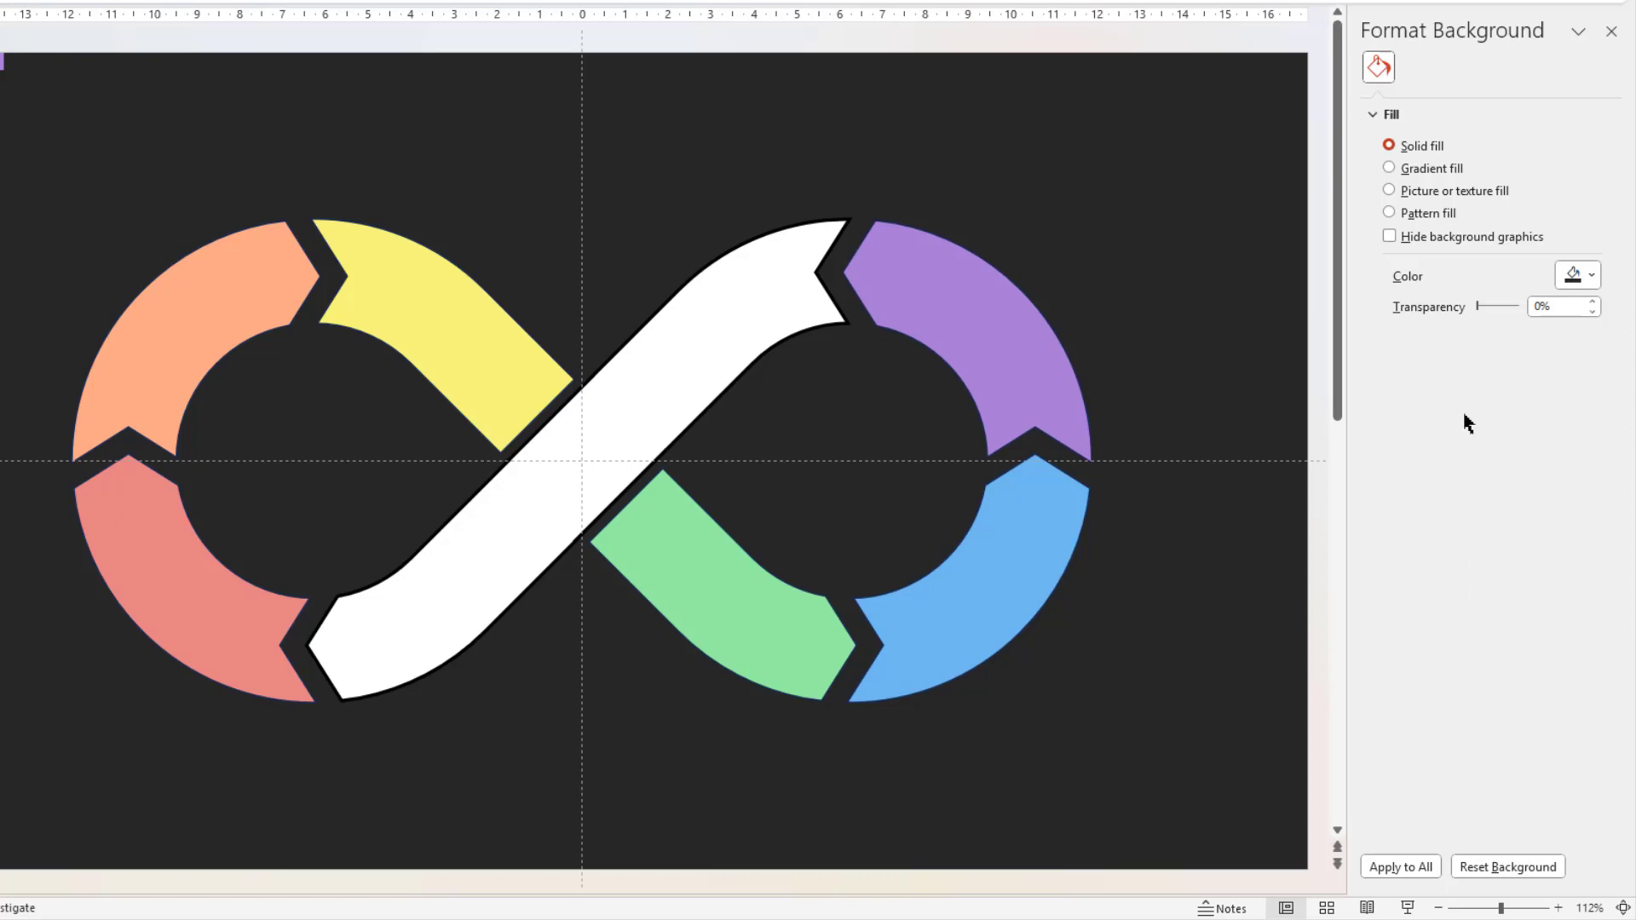
Select all six coloured arrow segments: orange, red, yellow, green, blue and purple
{"action": "left_click", "coordinate": [227, 278]}
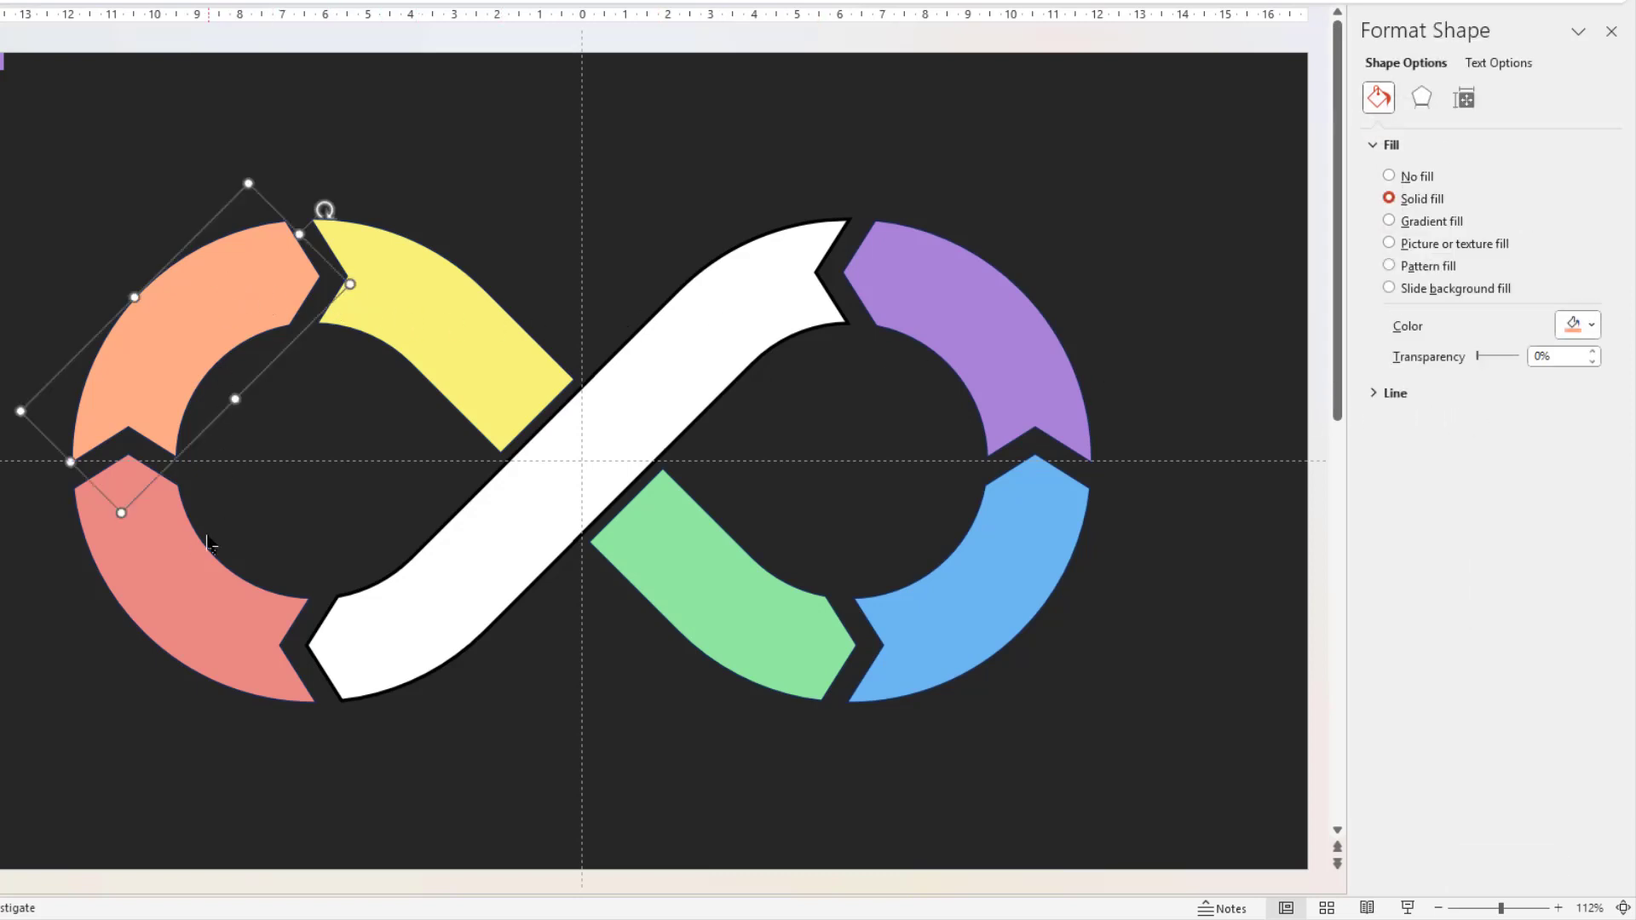
{"action": "left_click", "coordinate": [193, 557], "text": "shift"}
{"action": "left_click", "coordinate": [435, 337], "text": "shift"}
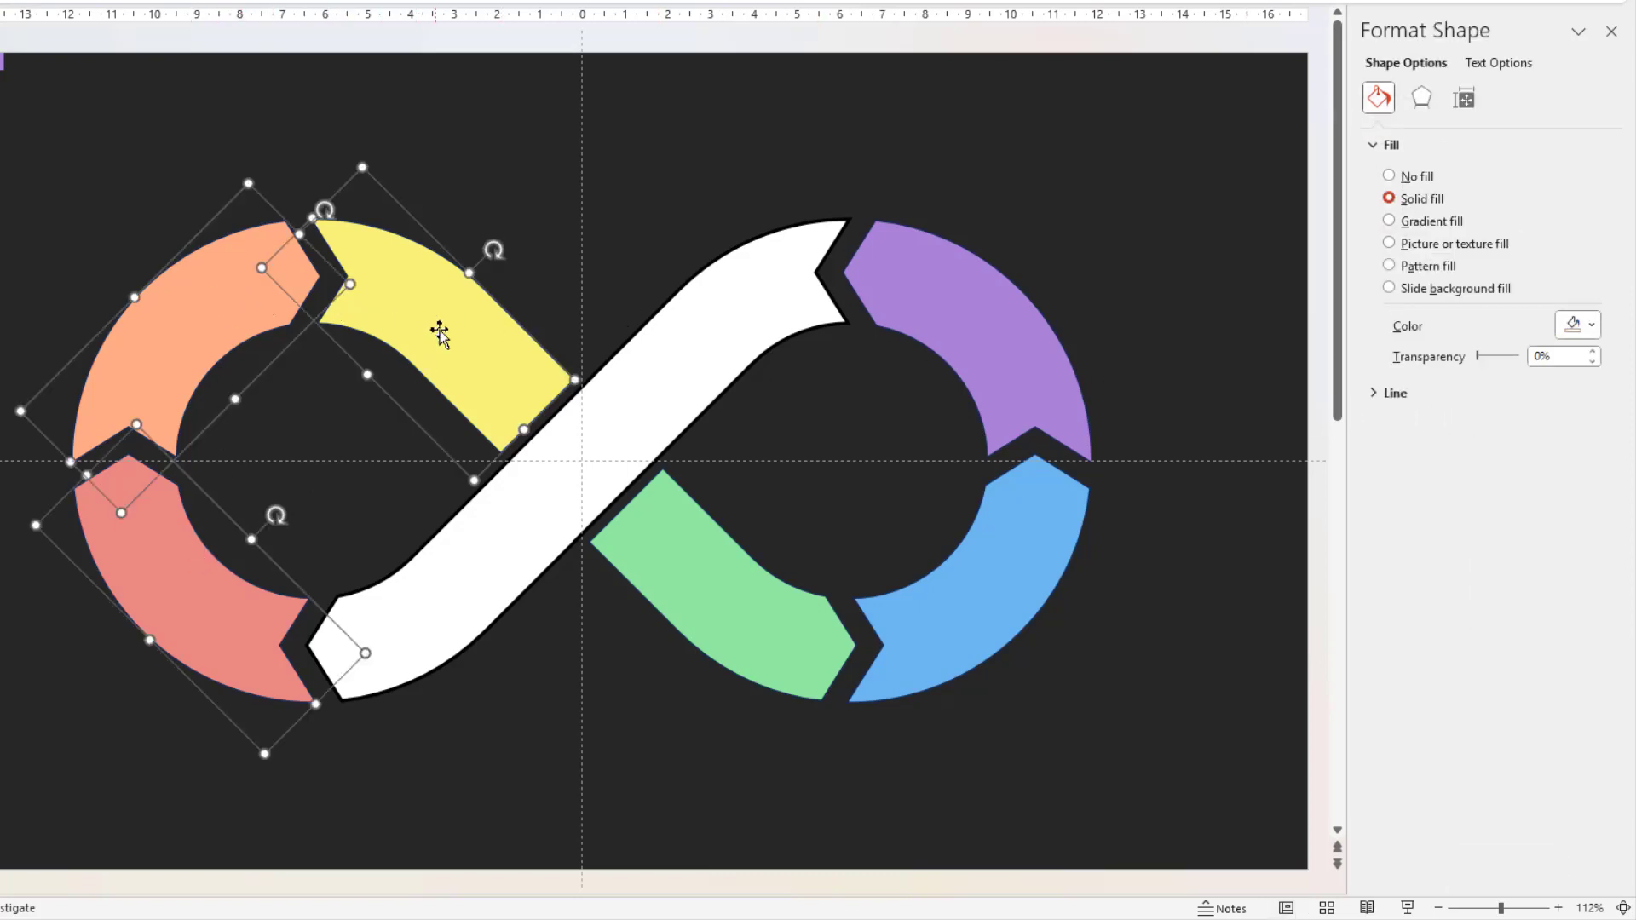
{"action": "left_click", "coordinate": [678, 554], "text": "shift"}
{"action": "left_click", "coordinate": [961, 583], "text": "shift"}
{"action": "left_click", "coordinate": [988, 330], "text": "shift"}
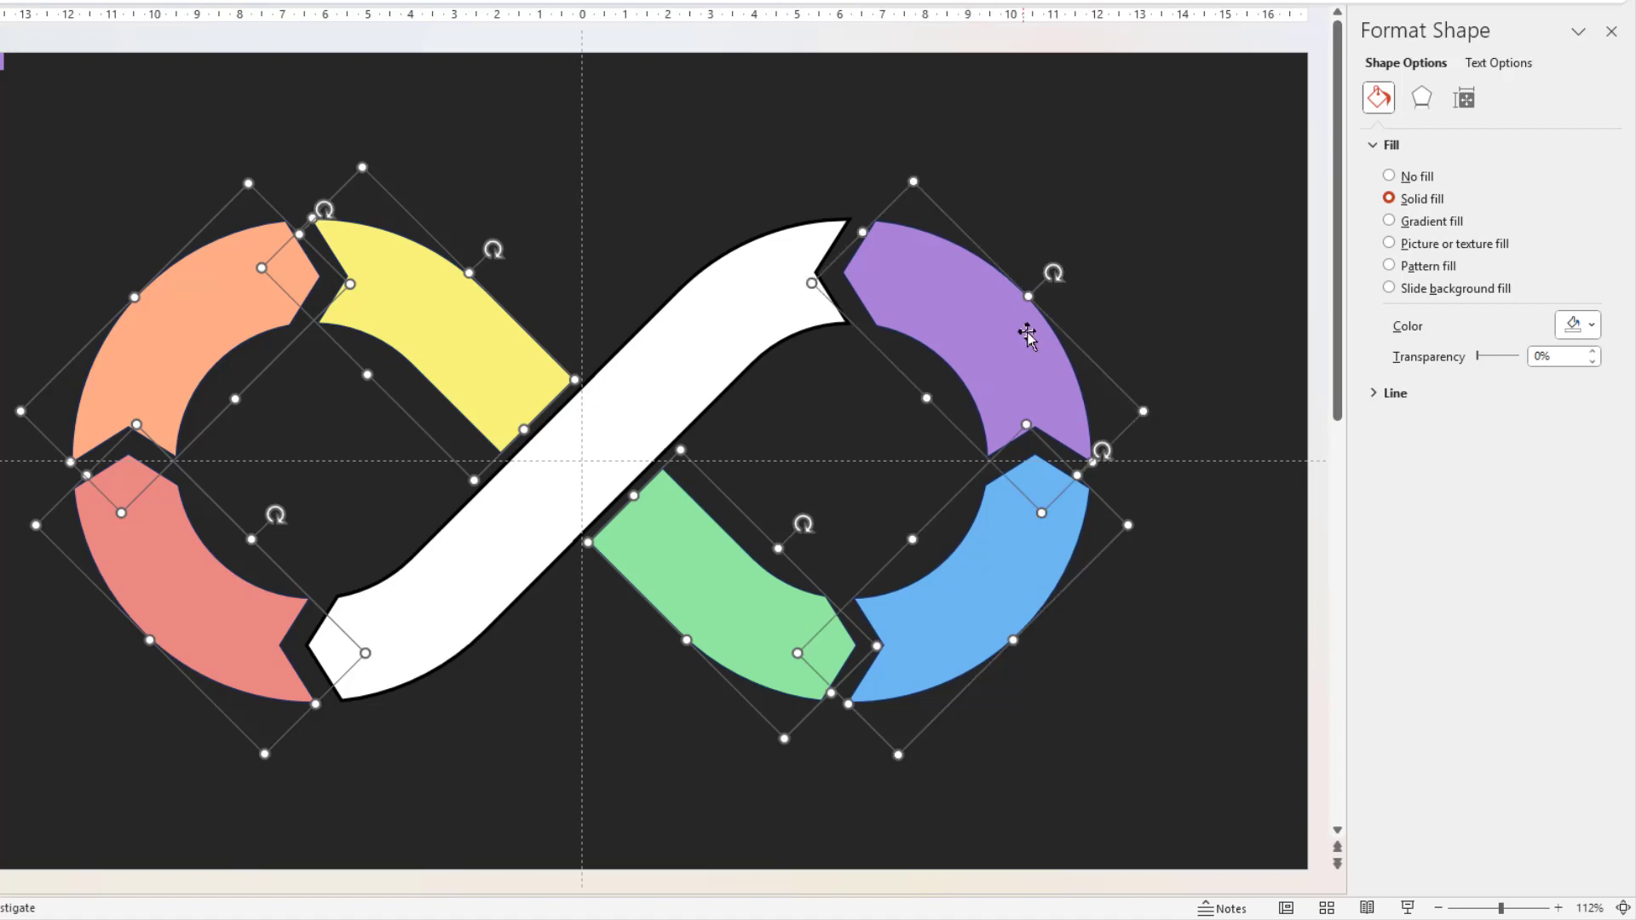
Give the selected segments white outlines at 2 pt width
{"action": "left_click", "coordinate": [1374, 393]}
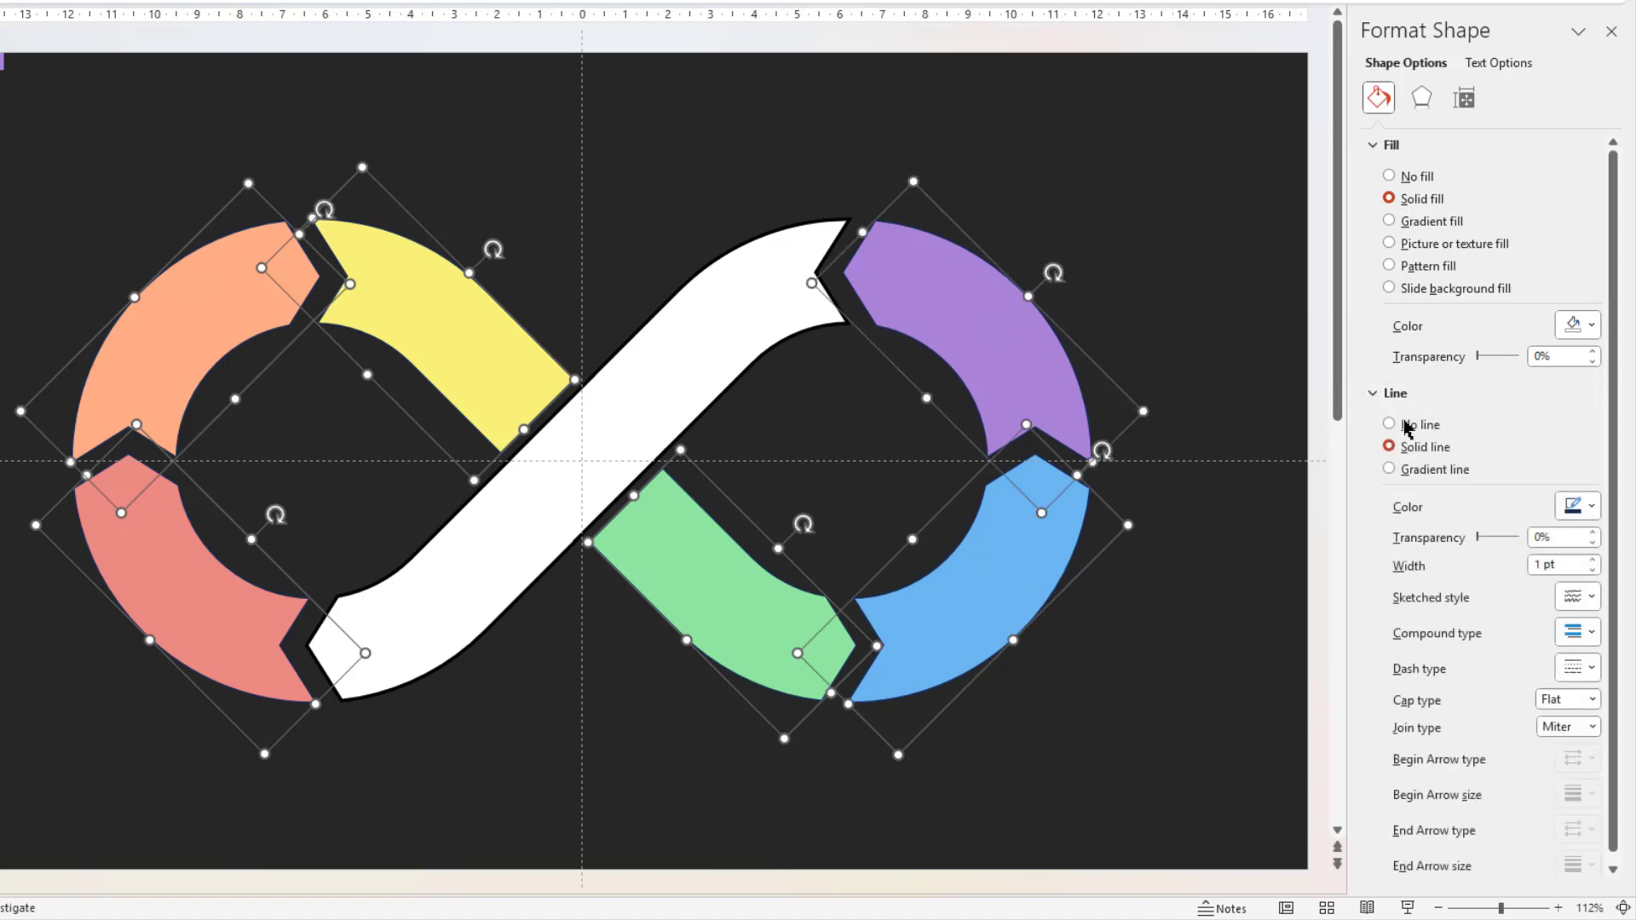
{"action": "left_click", "coordinate": [1589, 509]}
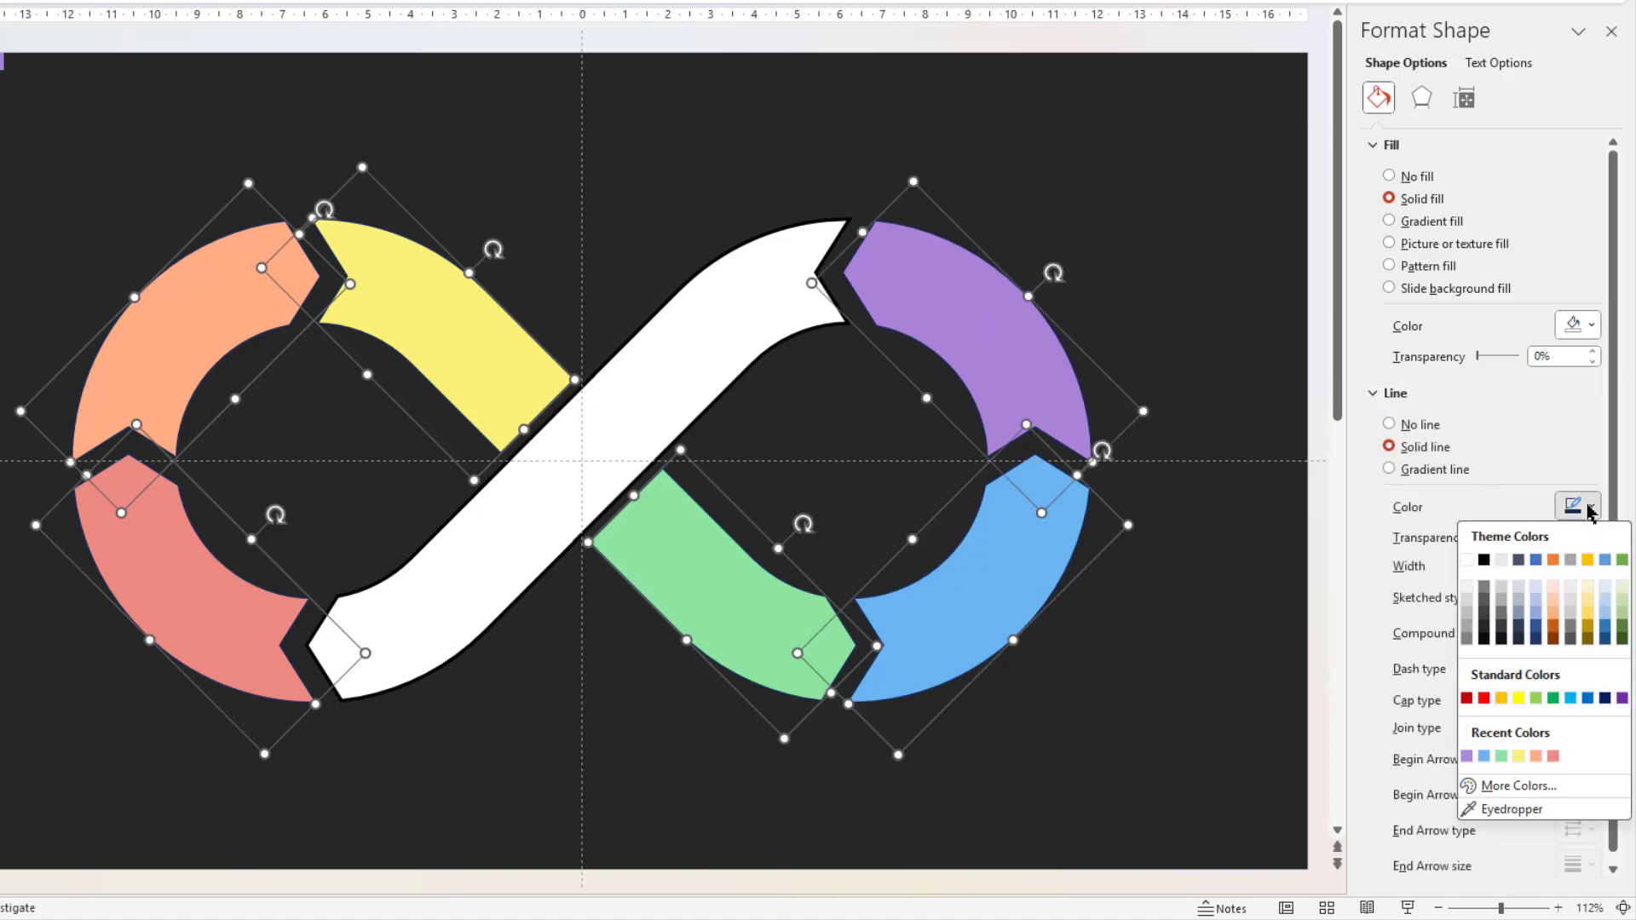
{"action": "left_click", "coordinate": [1467, 561]}
{"action": "left_click", "coordinate": [1591, 560]}
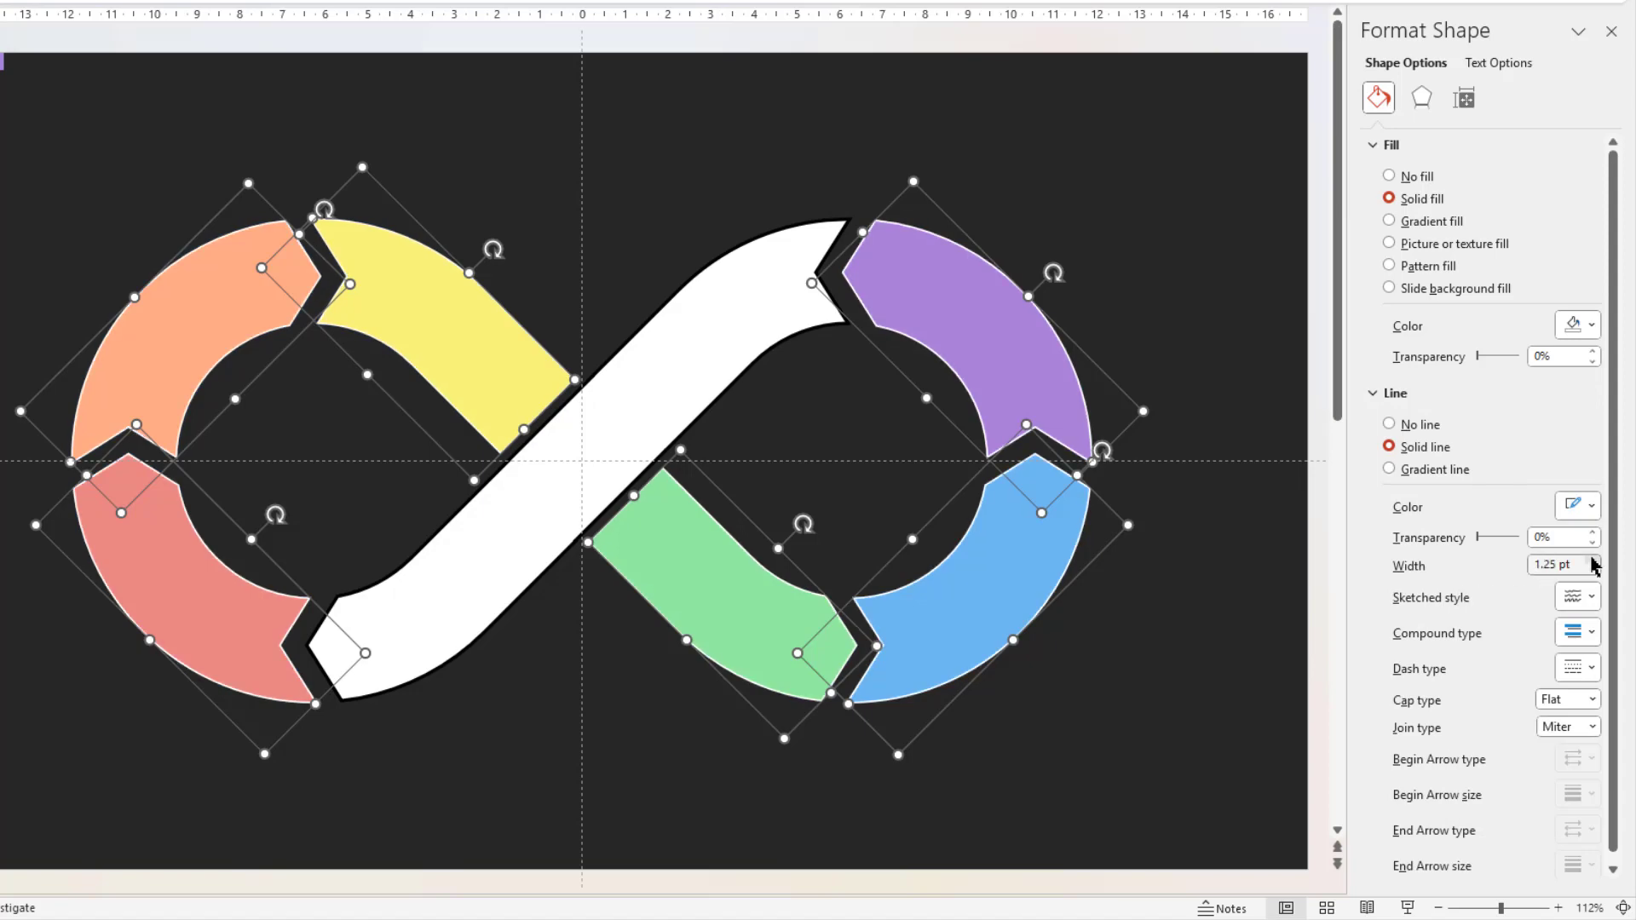
{"action": "left_click", "coordinate": [1592, 559]}
{"action": "left_click", "coordinate": [1592, 560]}
{"action": "left_click", "coordinate": [1592, 559]}
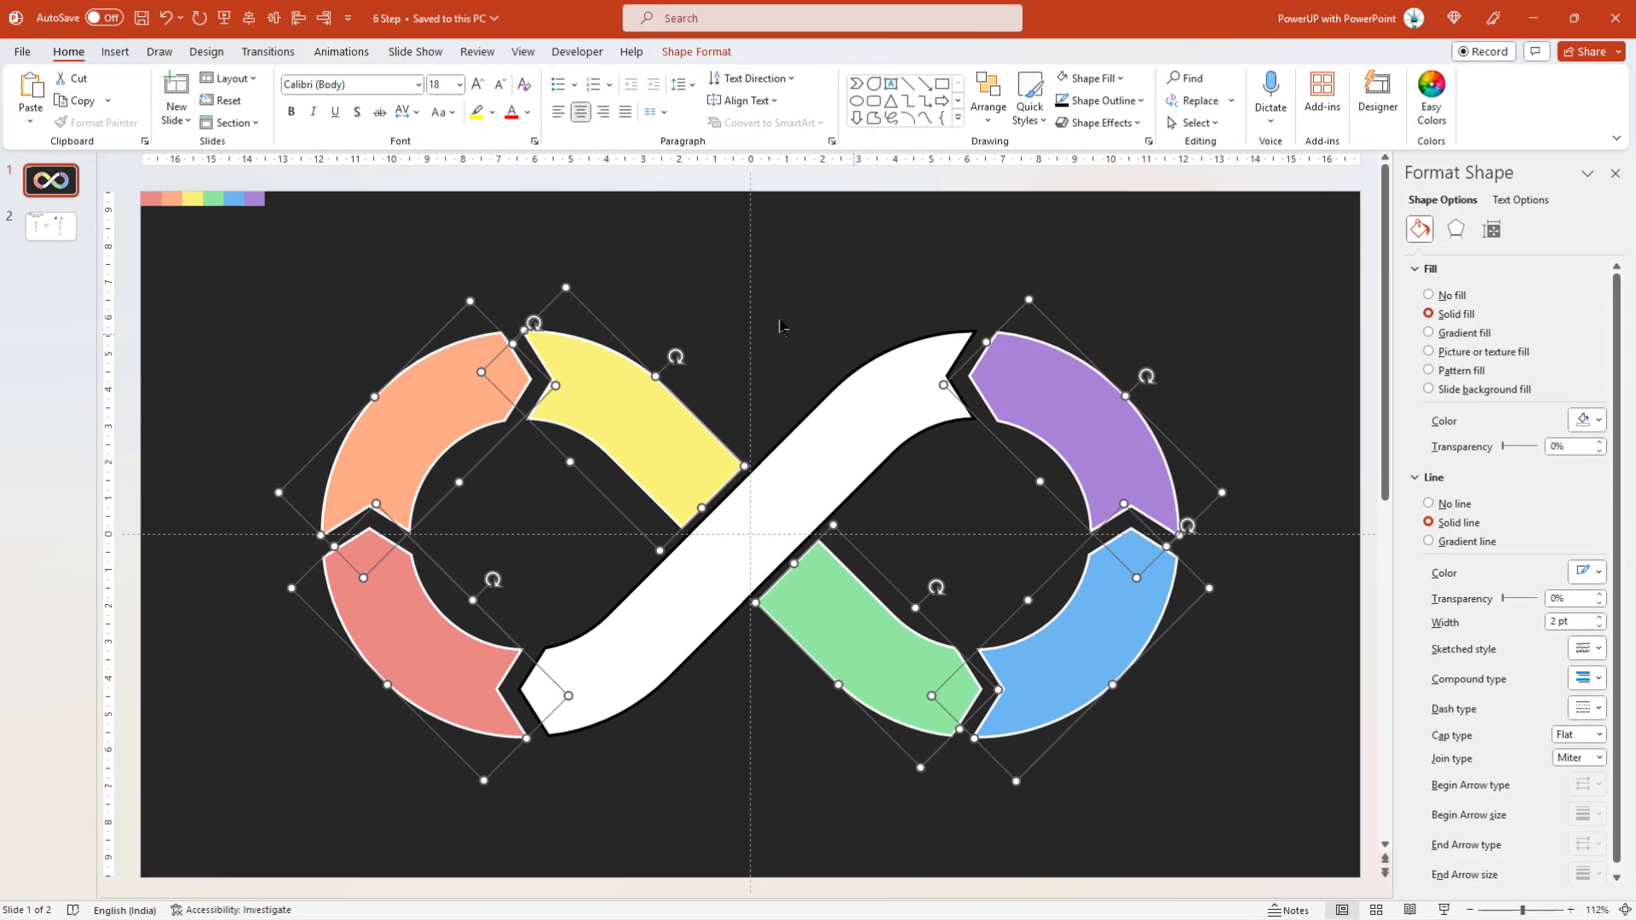
{"action": "left_click", "coordinate": [664, 285]}
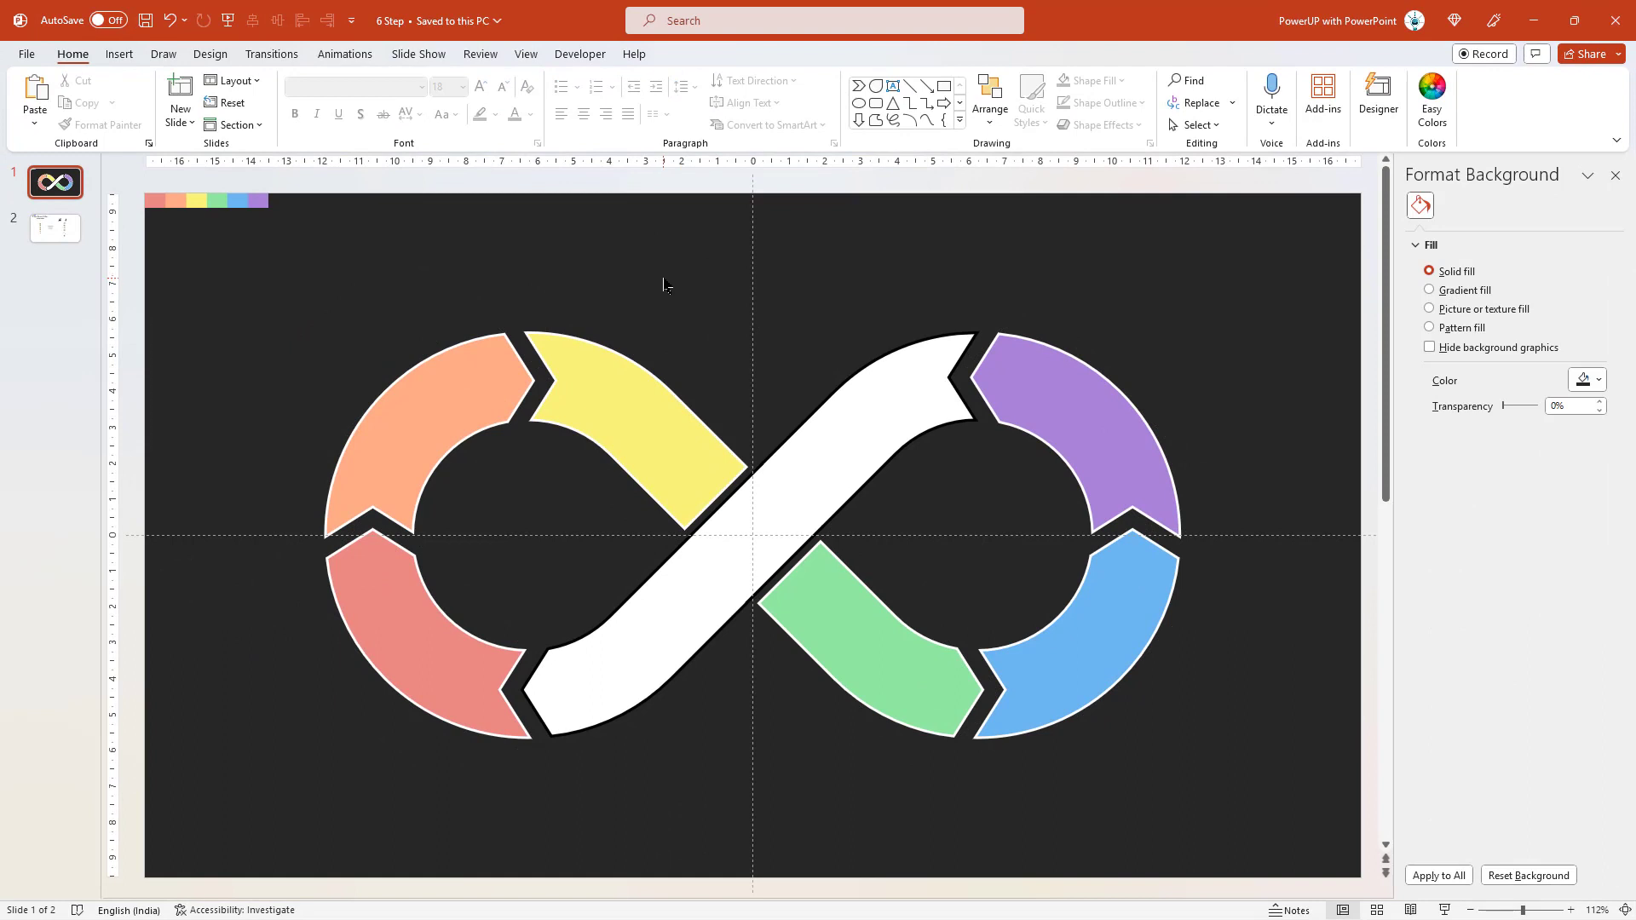
Bring the climbing and star-reaching figure icons from slide 2 onto the diagram and make them white
{"action": "left_click", "coordinate": [56, 229]}
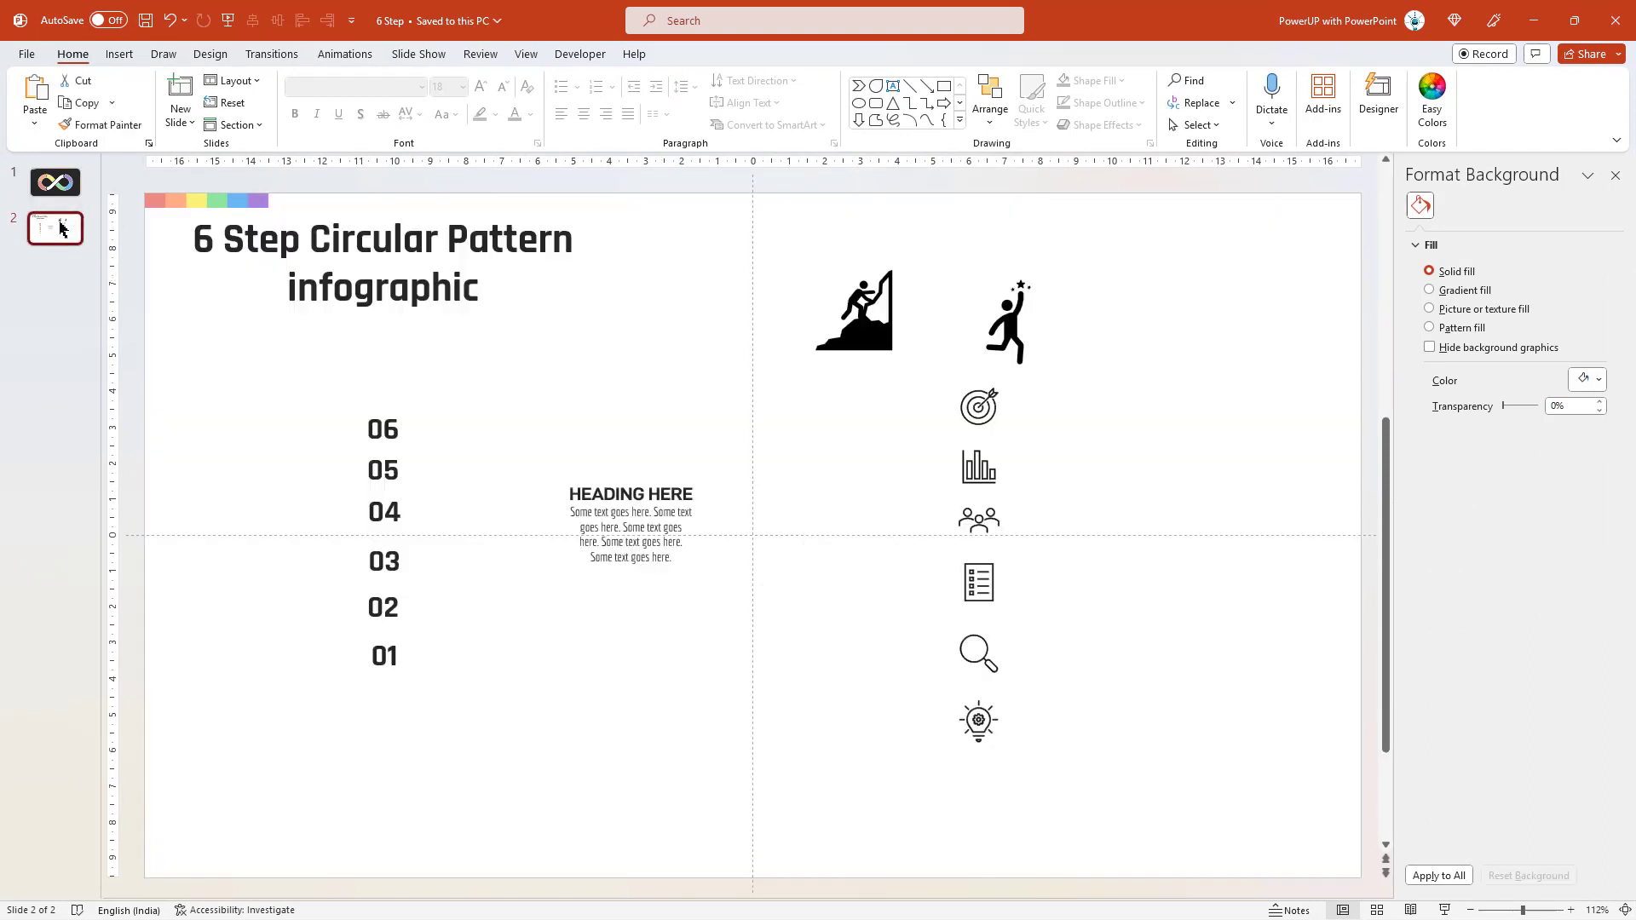
{"action": "left_click", "coordinate": [873, 334]}
{"action": "left_click", "coordinate": [1015, 331], "text": "shift"}
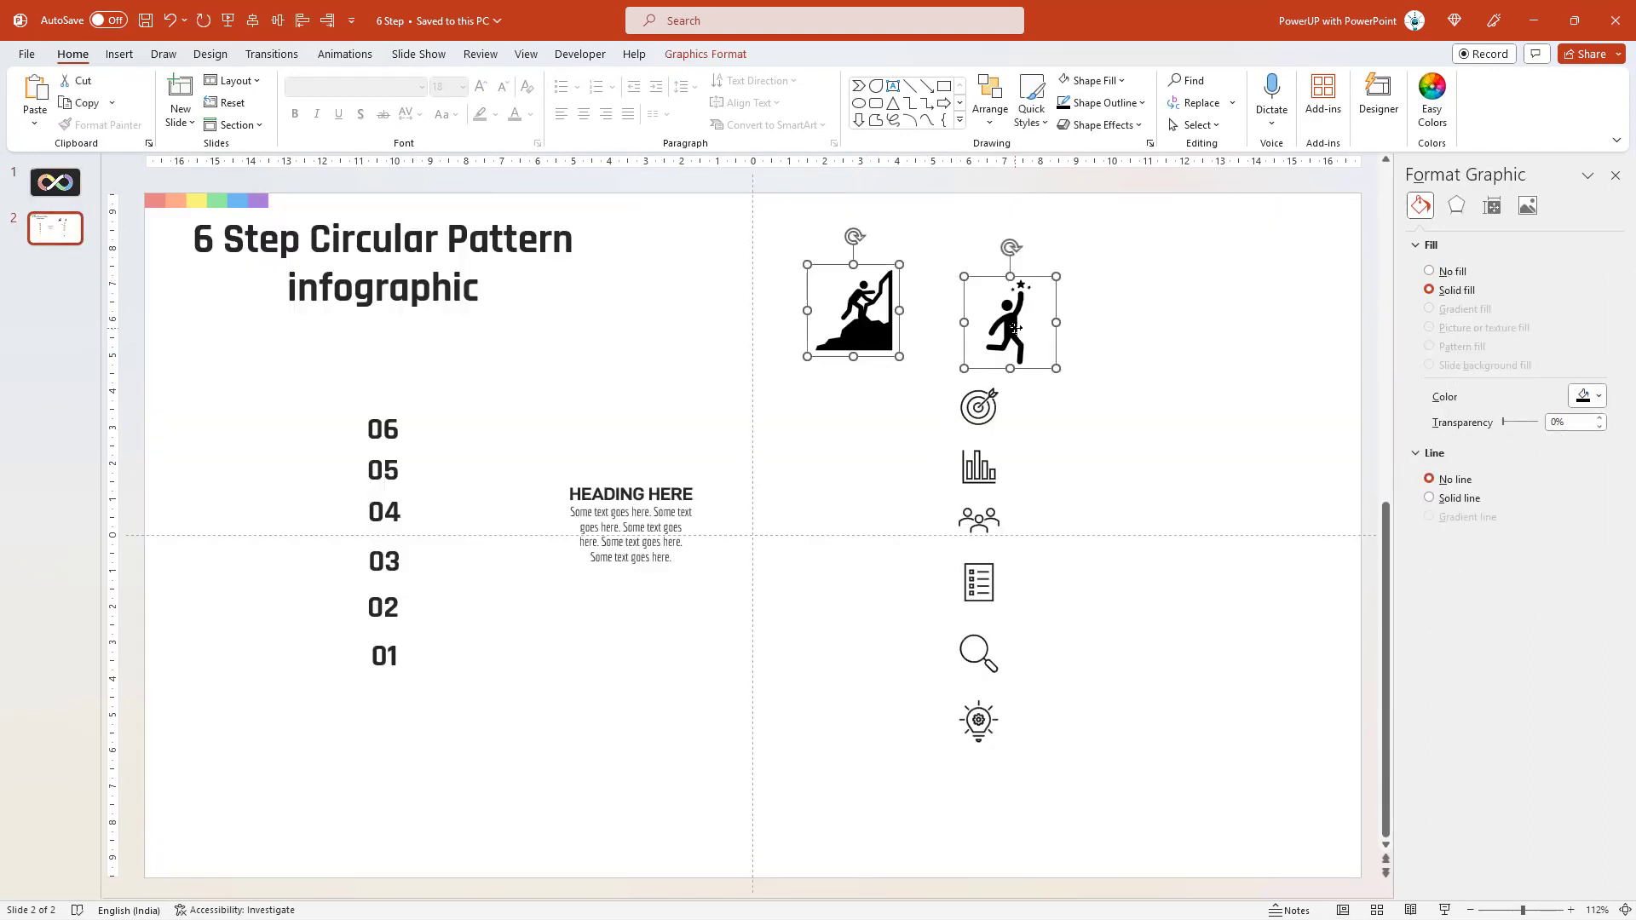
{"action": "left_click", "coordinate": [56, 183]}
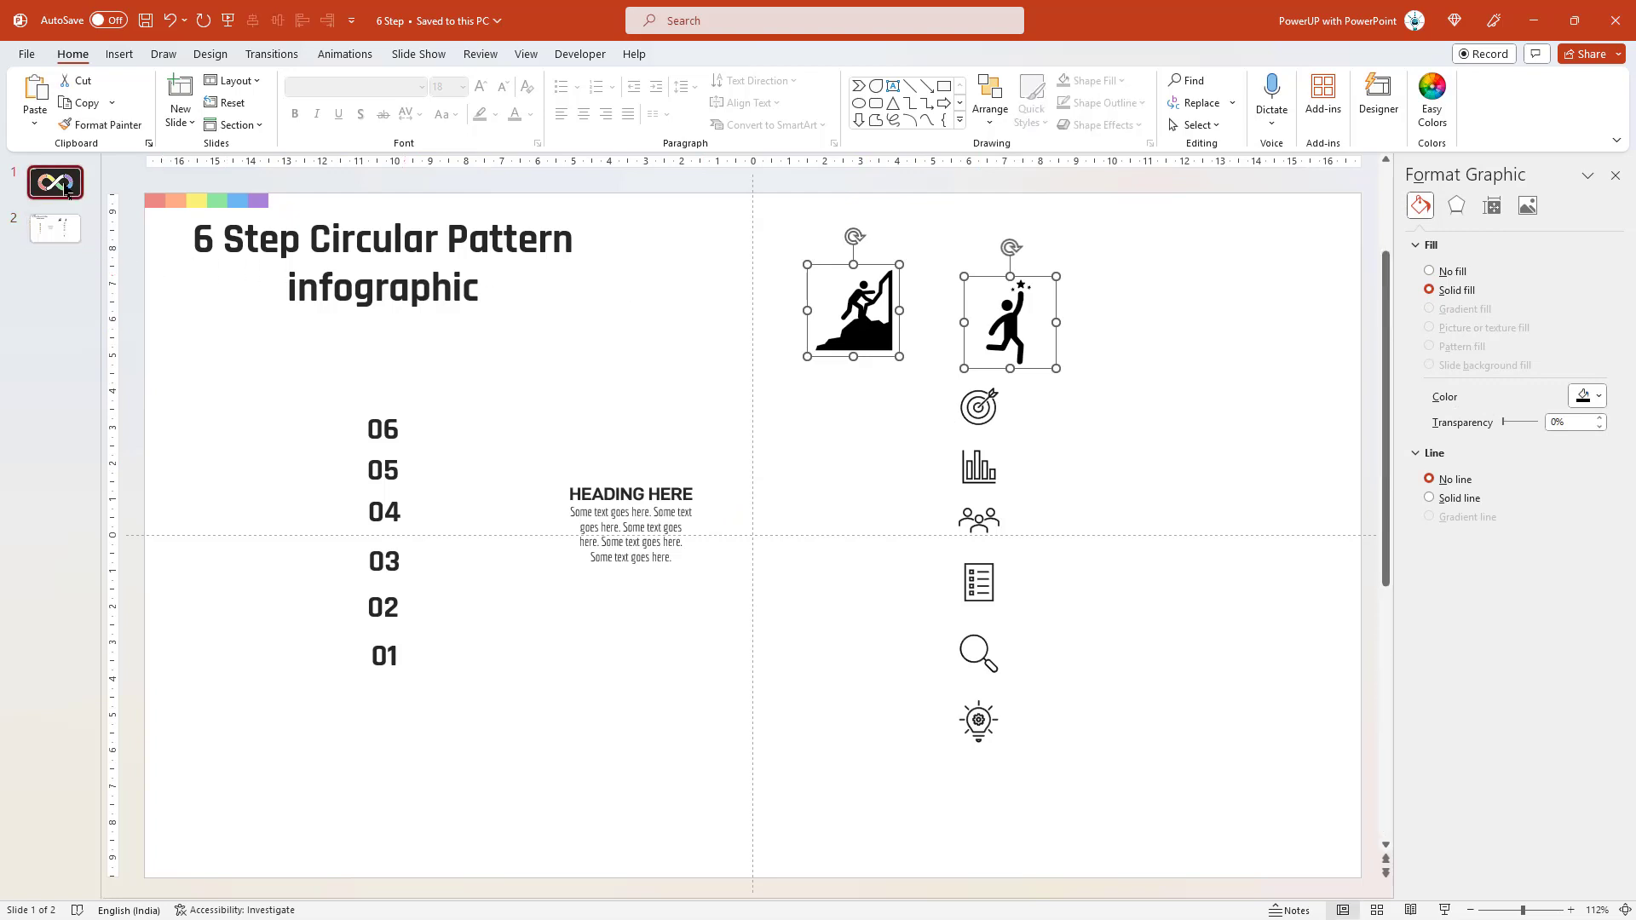
{"action": "key", "text": "ctrl+v"}
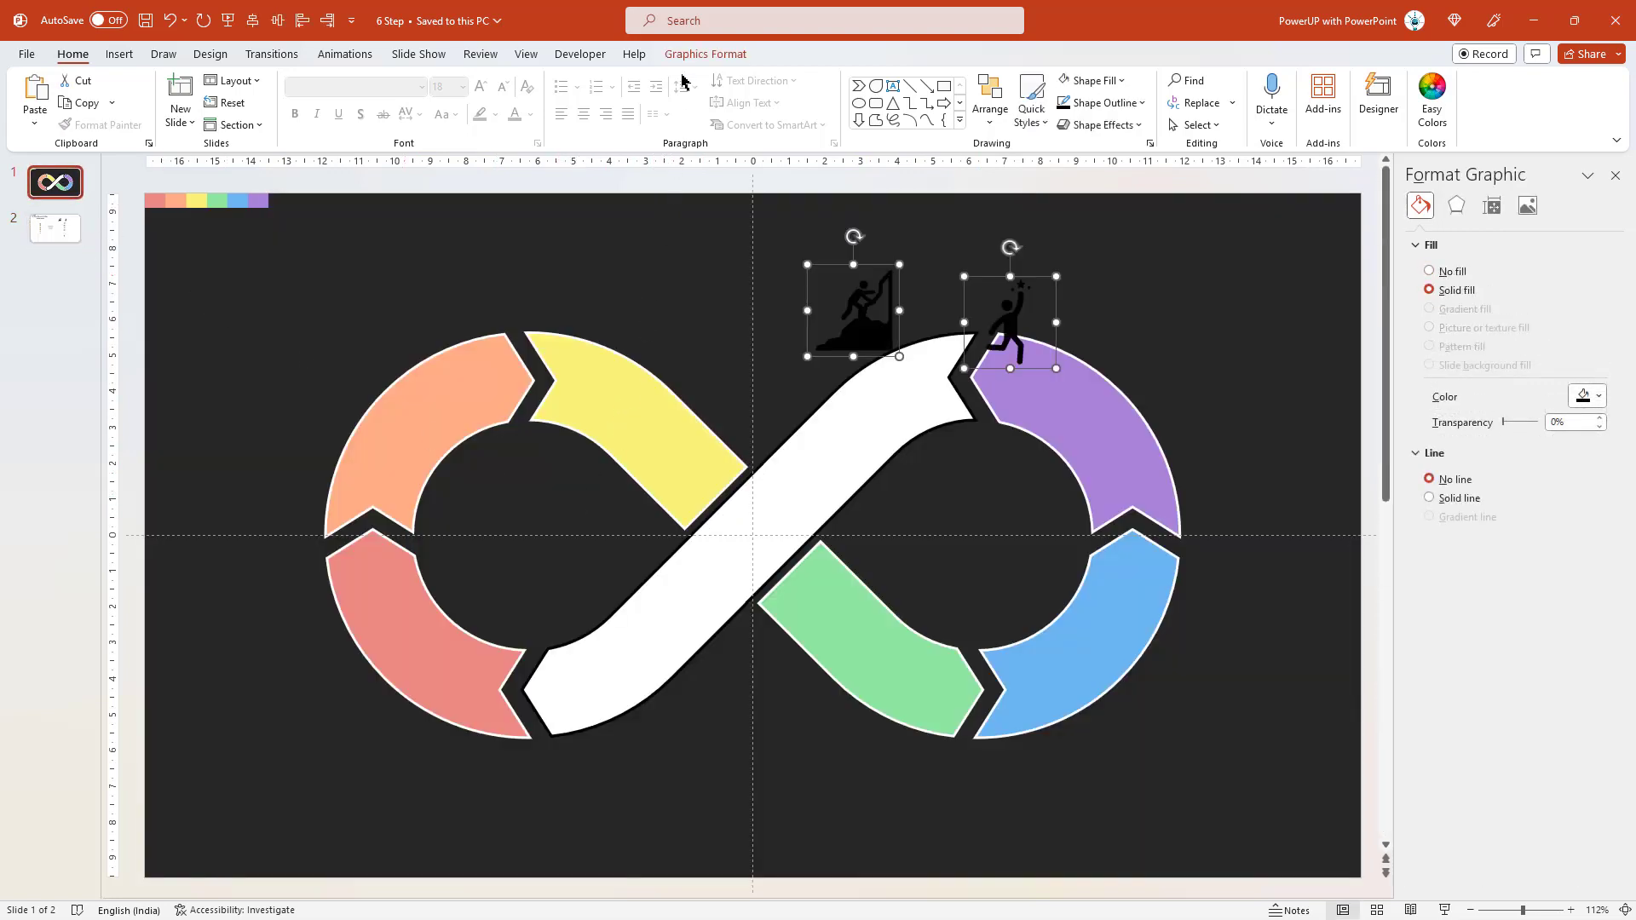
{"action": "left_click", "coordinate": [686, 55]}
{"action": "left_click", "coordinate": [522, 81]}
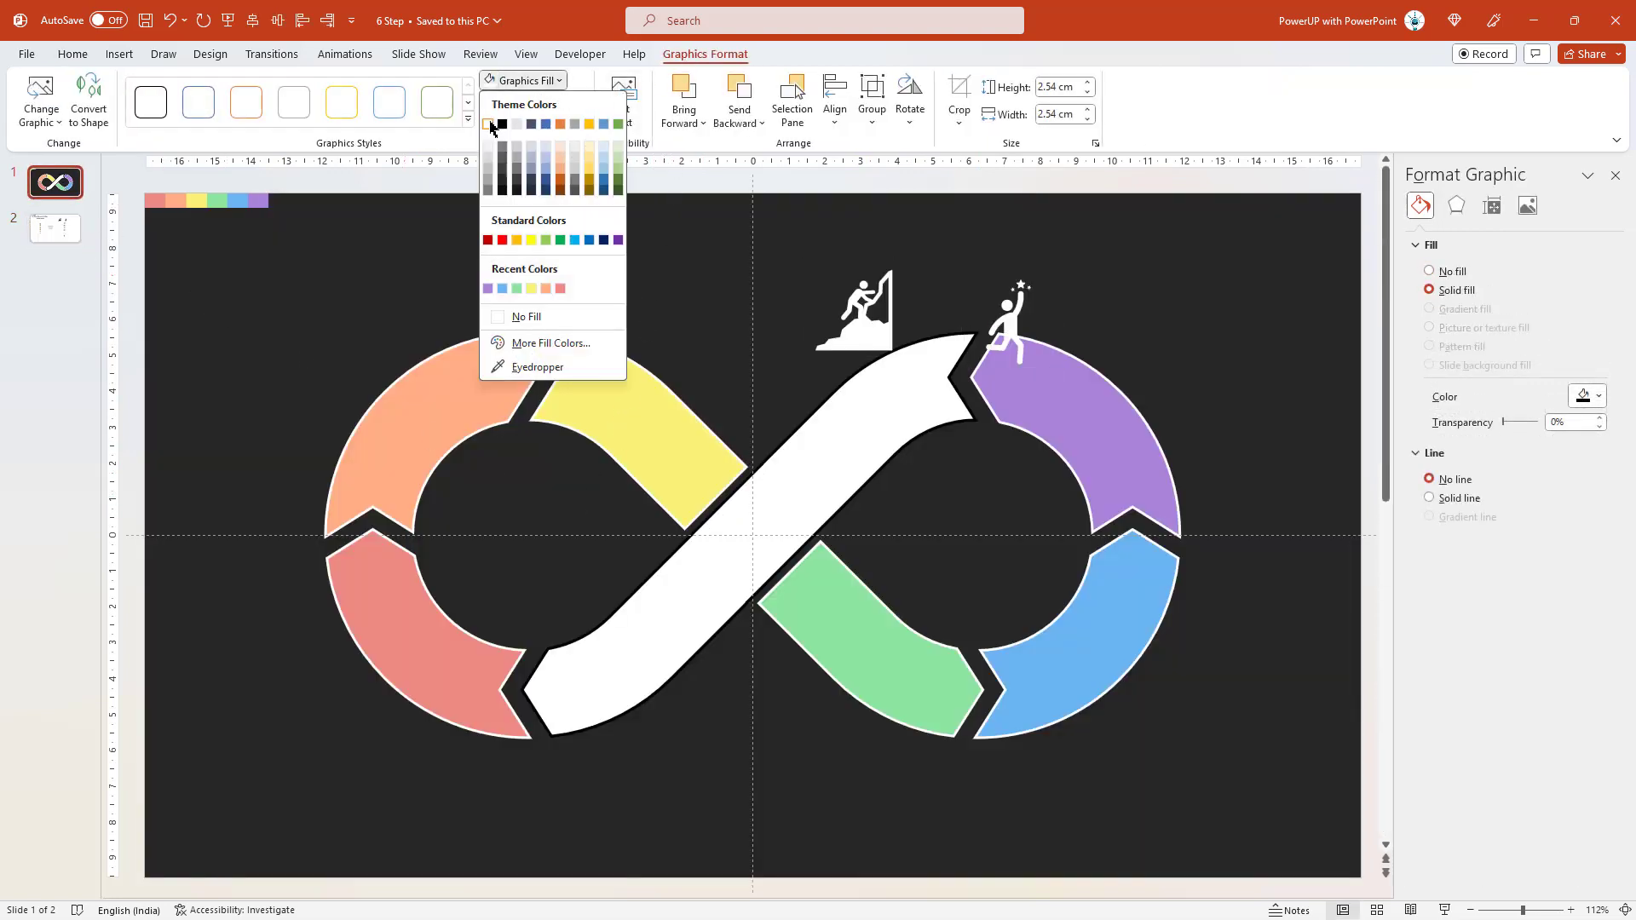
{"action": "left_click", "coordinate": [491, 126]}
Centre the climbing icon in the left loop and the star figure in the right loop
{"action": "left_click_drag", "start_coordinate": [854, 316], "coordinate": [512, 528]}
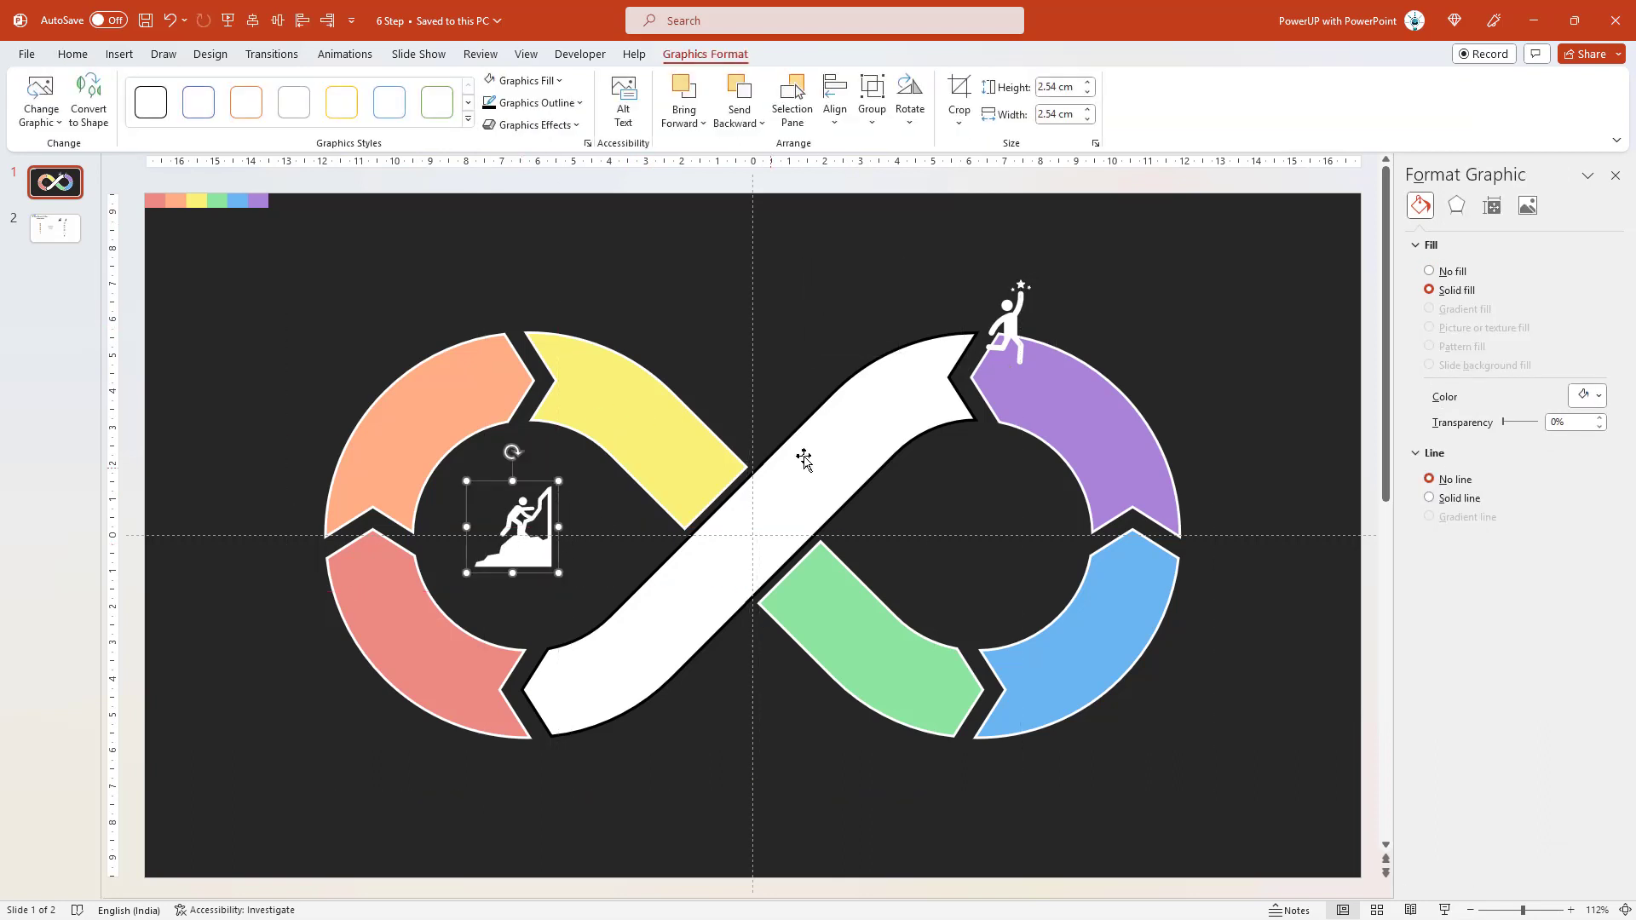
{"action": "left_click_drag", "start_coordinate": [1007, 334], "coordinate": [979, 539]}
{"action": "left_click", "coordinate": [526, 542], "text": "shift"}
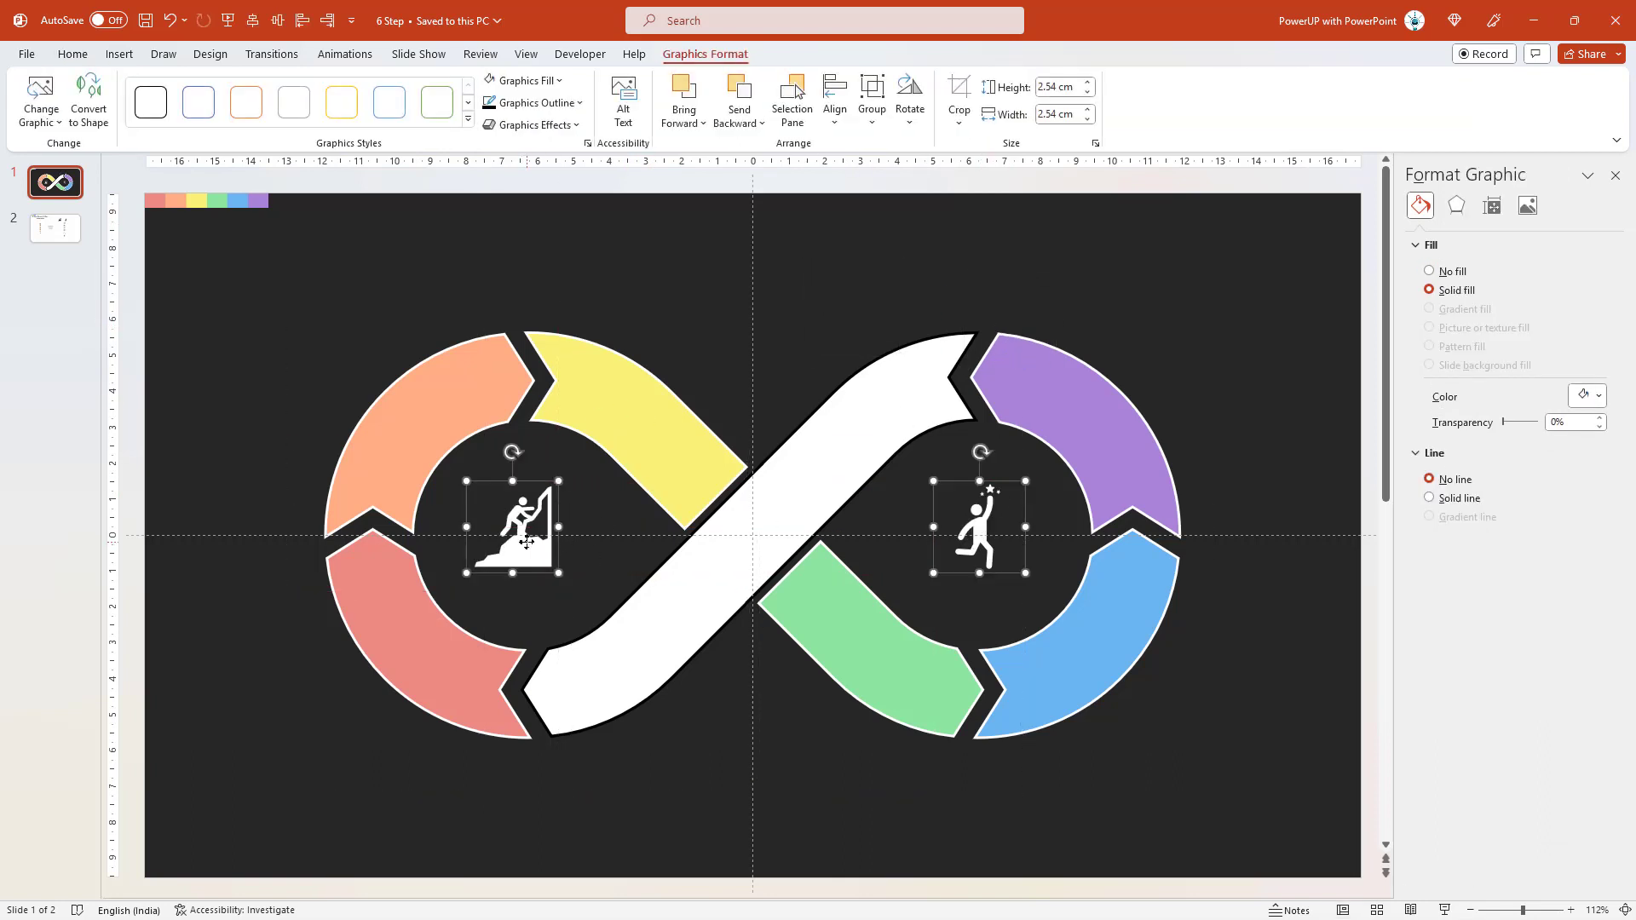
{"action": "left_click", "coordinate": [315, 431]}
{"action": "key", "text": "Page_Down"}
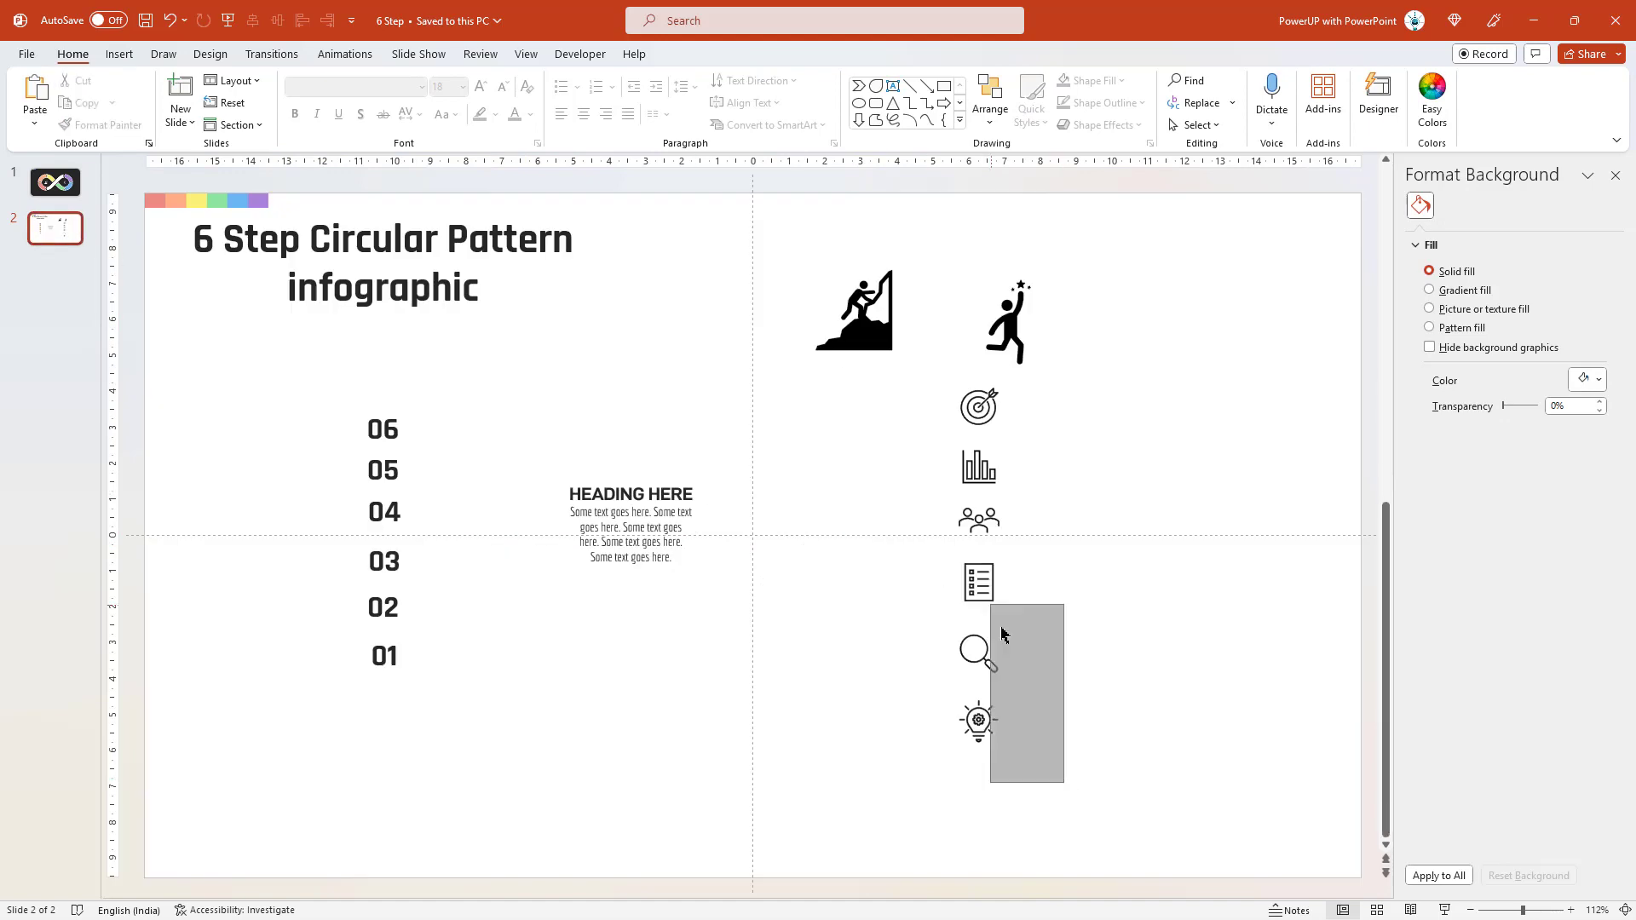
Copy the six small icons from slide 2 onto the left edge of the diagram slide
{"action": "left_click_drag", "start_coordinate": [1001, 635], "coordinate": [851, 369]}
{"action": "left_click", "coordinate": [75, 193]}
{"action": "key", "text": "ctrl+v"}
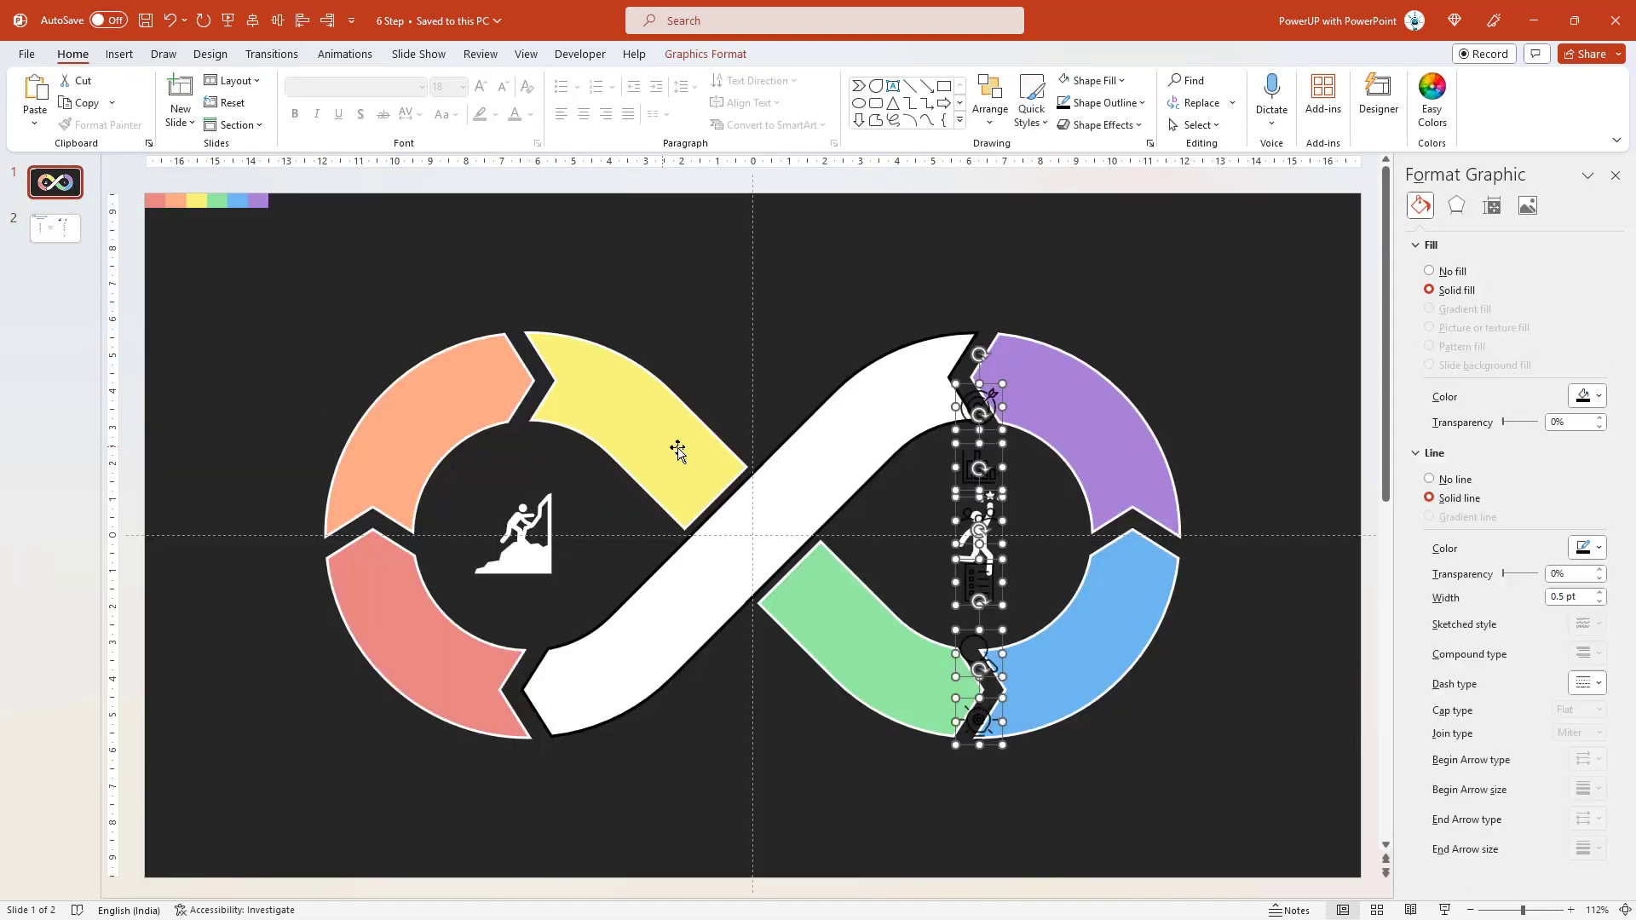
{"action": "left_click_drag", "start_coordinate": [976, 490], "coordinate": [239, 512]}
Place the lightbulb, magnifier, list, people, bar-chart and target icons on the red, orange, yellow, green, blue and purple segments
{"action": "left_click", "coordinate": [240, 793]}
{"action": "left_click_drag", "start_coordinate": [241, 743], "coordinate": [451, 678]}
{"action": "left_click_drag", "start_coordinate": [240, 677], "coordinate": [380, 473]}
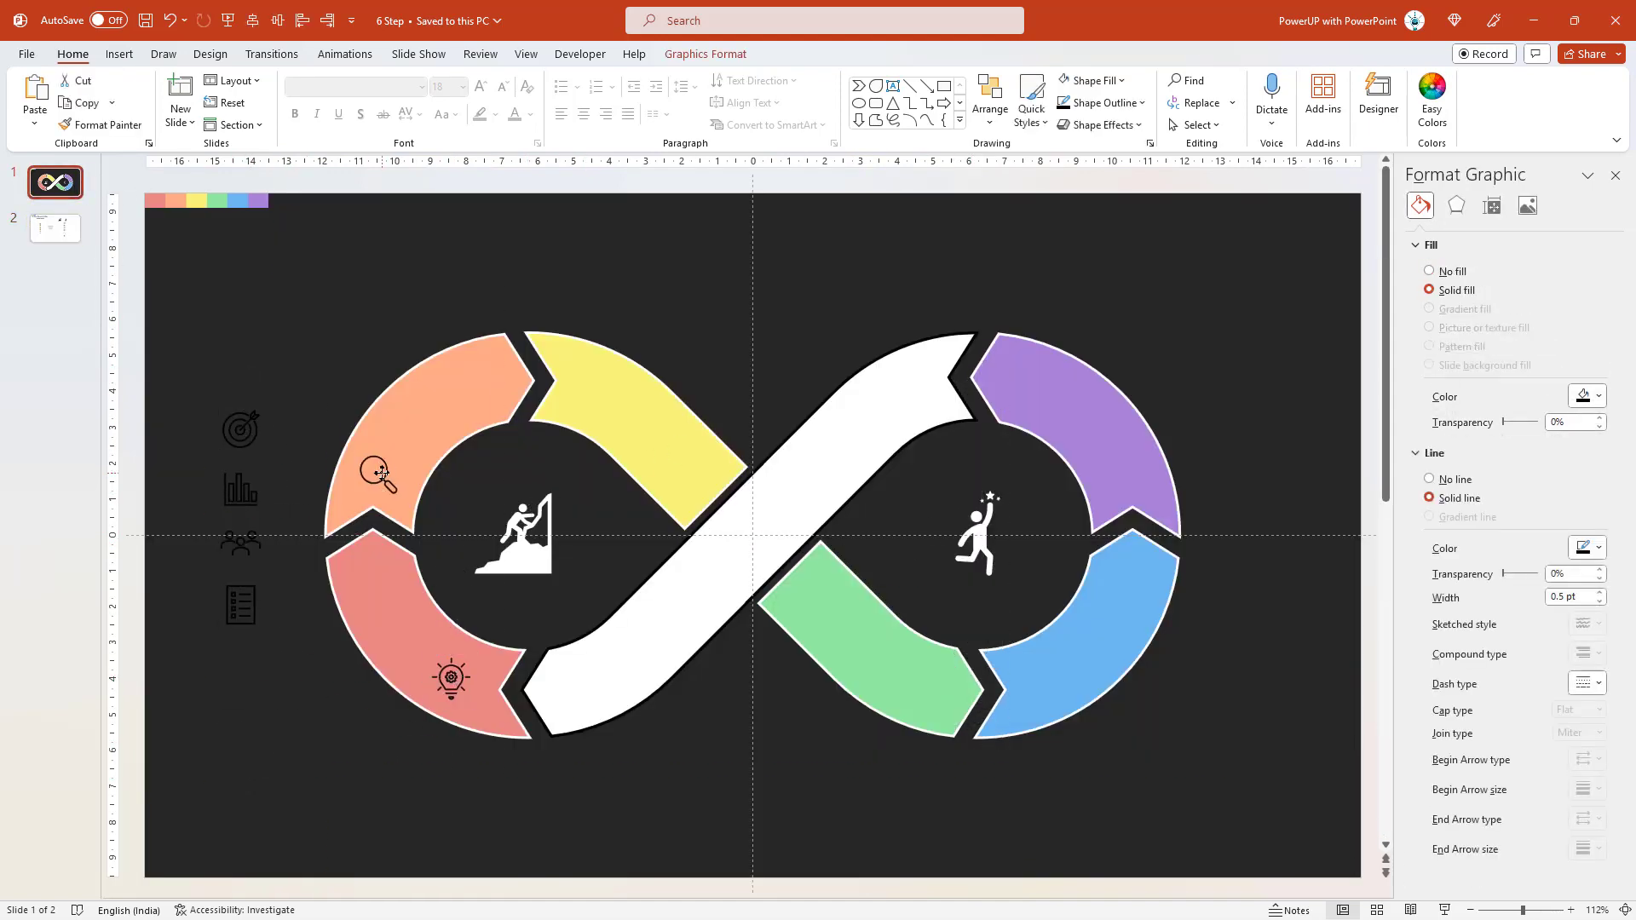
{"action": "left_click_drag", "start_coordinate": [240, 605], "coordinate": [589, 394]}
{"action": "left_click_drag", "start_coordinate": [241, 543], "coordinate": [822, 600]}
{"action": "left_click_drag", "start_coordinate": [241, 490], "coordinate": [1054, 673]}
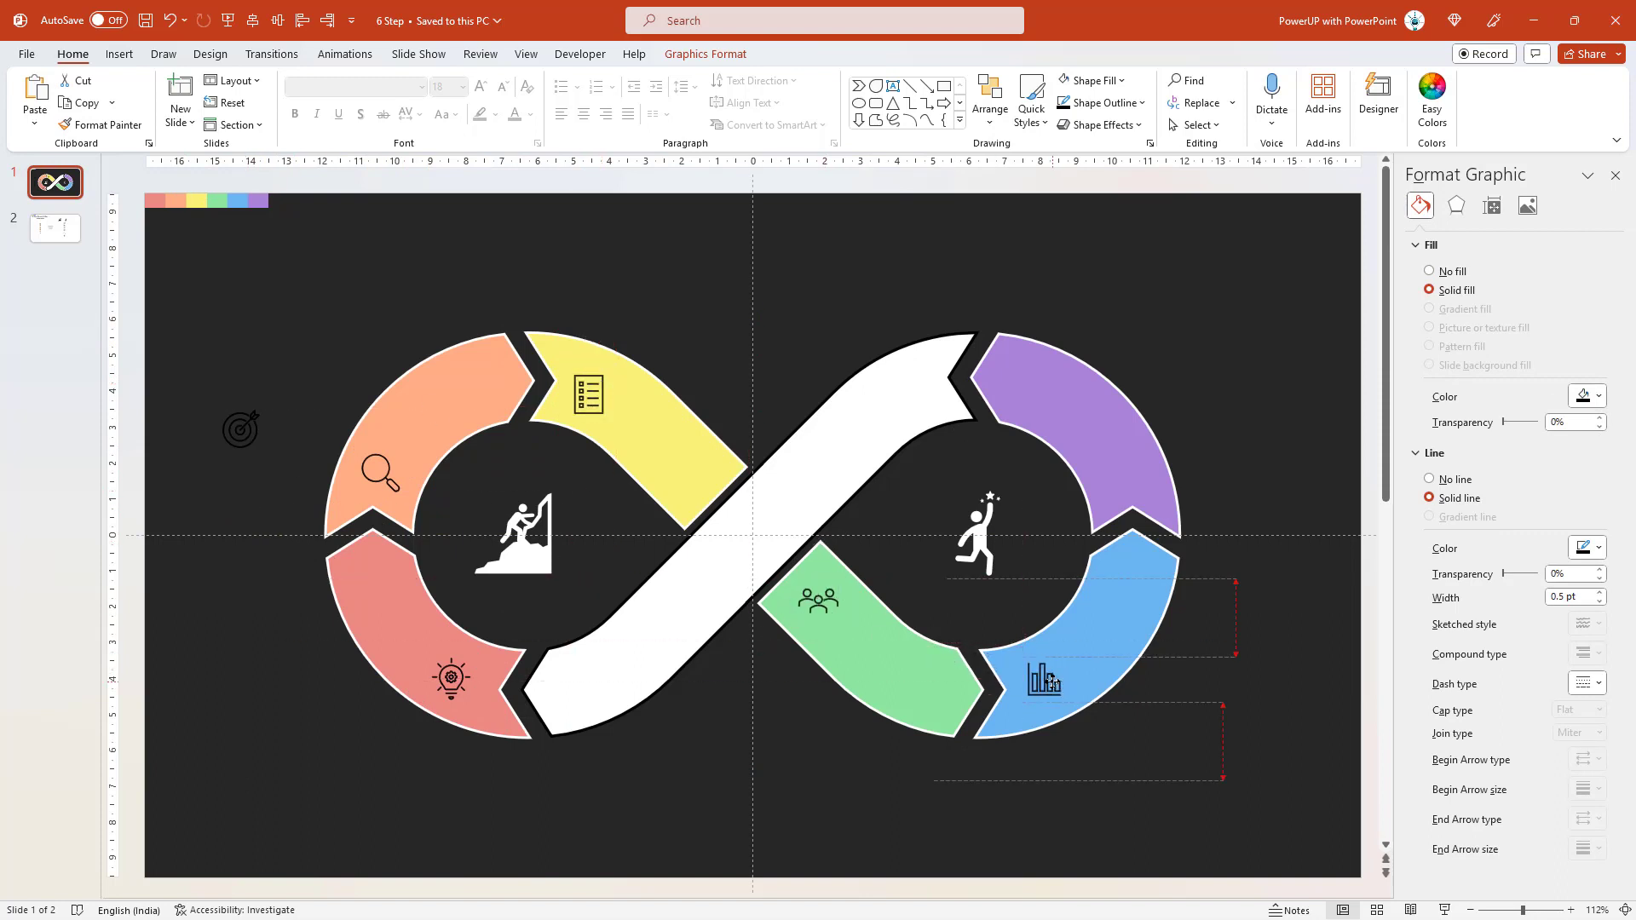
{"action": "mouse_move", "coordinate": [240, 430]}
{"action": "left_mouse_down"}
{"action": "mouse_move", "coordinate": [1040, 430]}
{"action": "mouse_move", "coordinate": [1122, 466]}
{"action": "left_mouse_up"}
Enlarge all six segment icons together
{"action": "left_click", "coordinate": [1045, 679], "text": "shift"}
{"action": "left_click", "coordinate": [818, 601], "text": "shift"}
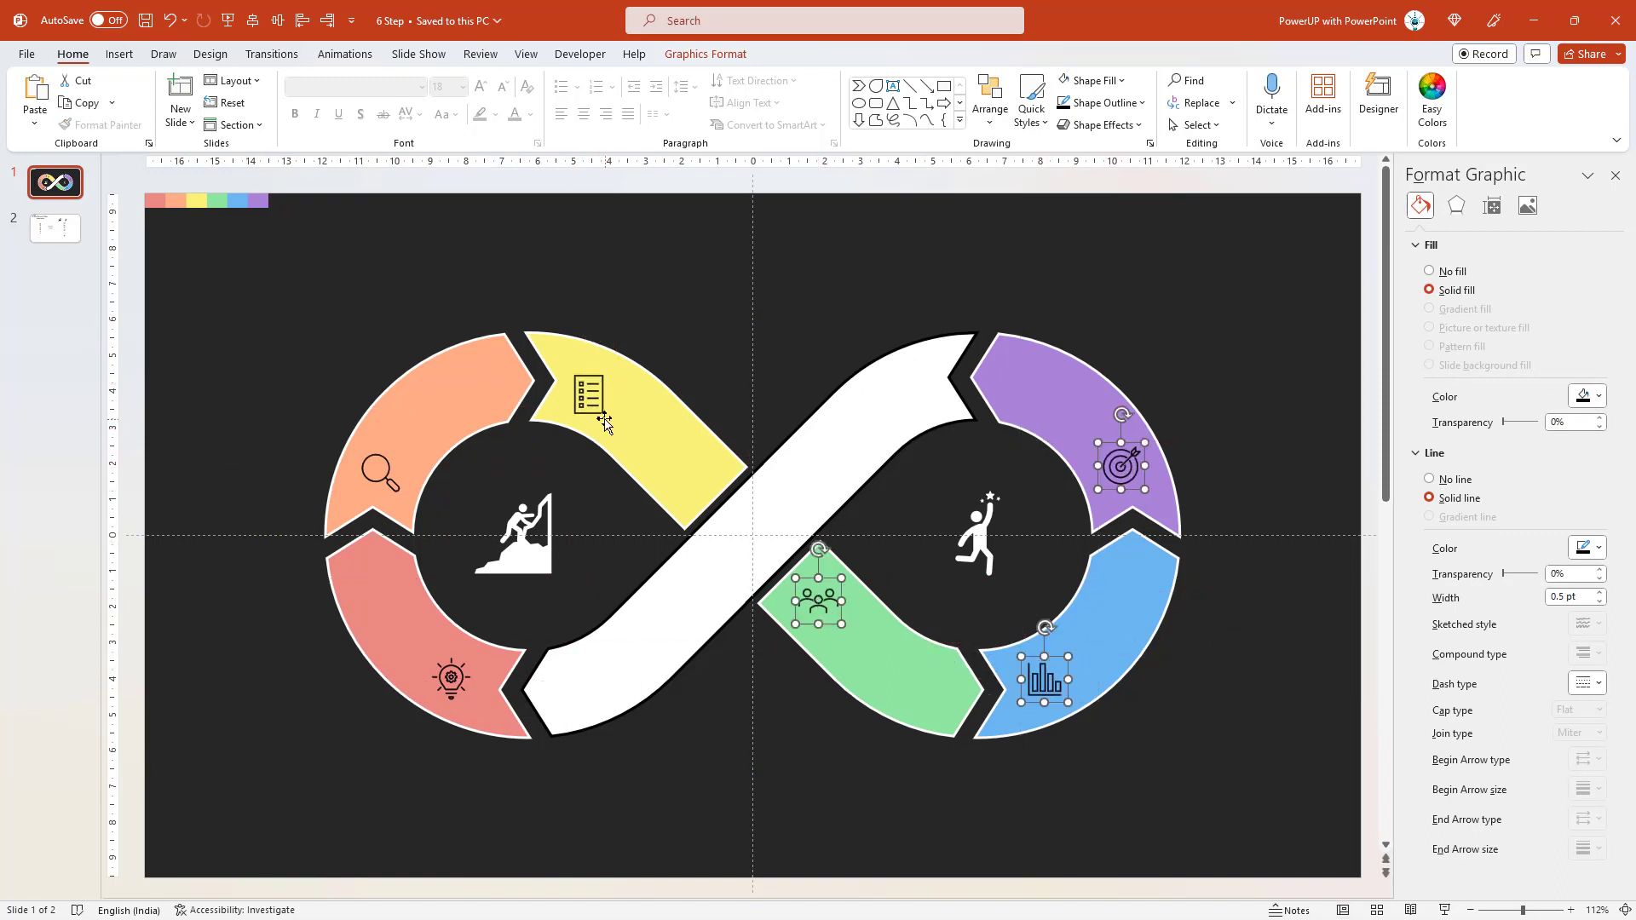
{"action": "left_click", "coordinate": [604, 420], "text": "shift"}
{"action": "left_click", "coordinate": [381, 473], "text": "shift"}
{"action": "left_click", "coordinate": [452, 679], "text": "shift"}
{"action": "left_click_drag", "start_coordinate": [475, 702], "coordinate": [481, 703]}
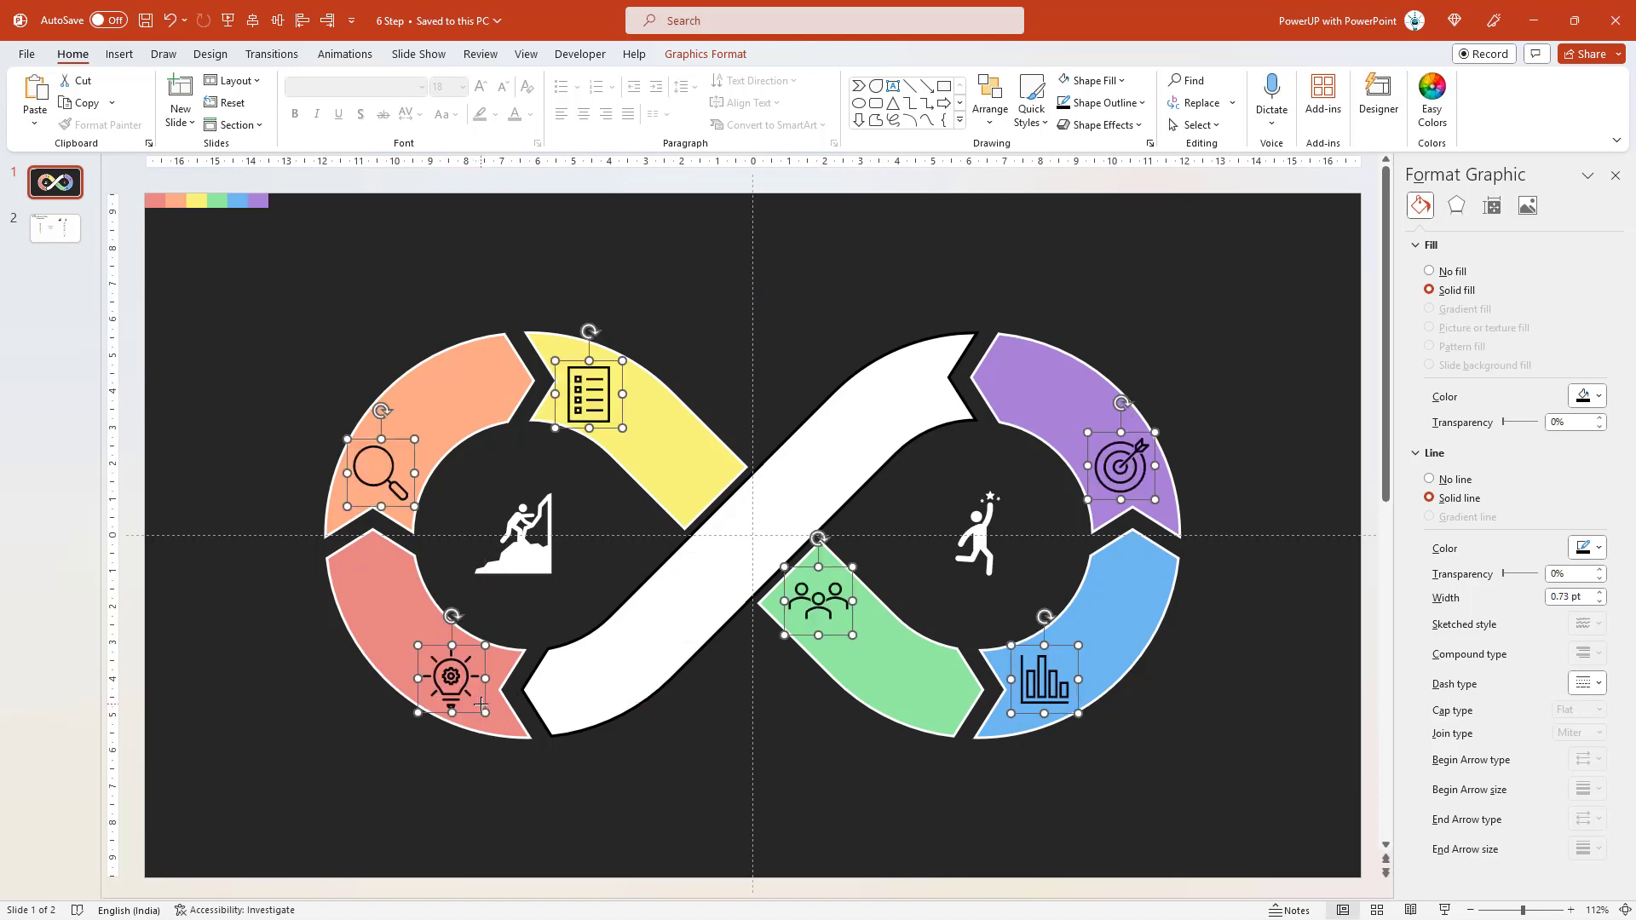
{"action": "left_click", "coordinate": [304, 610]}
{"action": "scroll", "coordinate": [383, 682], "scroll_direction": "down", "scroll_amount": 3}
Copy the number boxes 01–06 onto the diagram slide and make them black at 28 pt
{"action": "left_click_drag", "start_coordinate": [332, 362], "coordinate": [463, 744]}
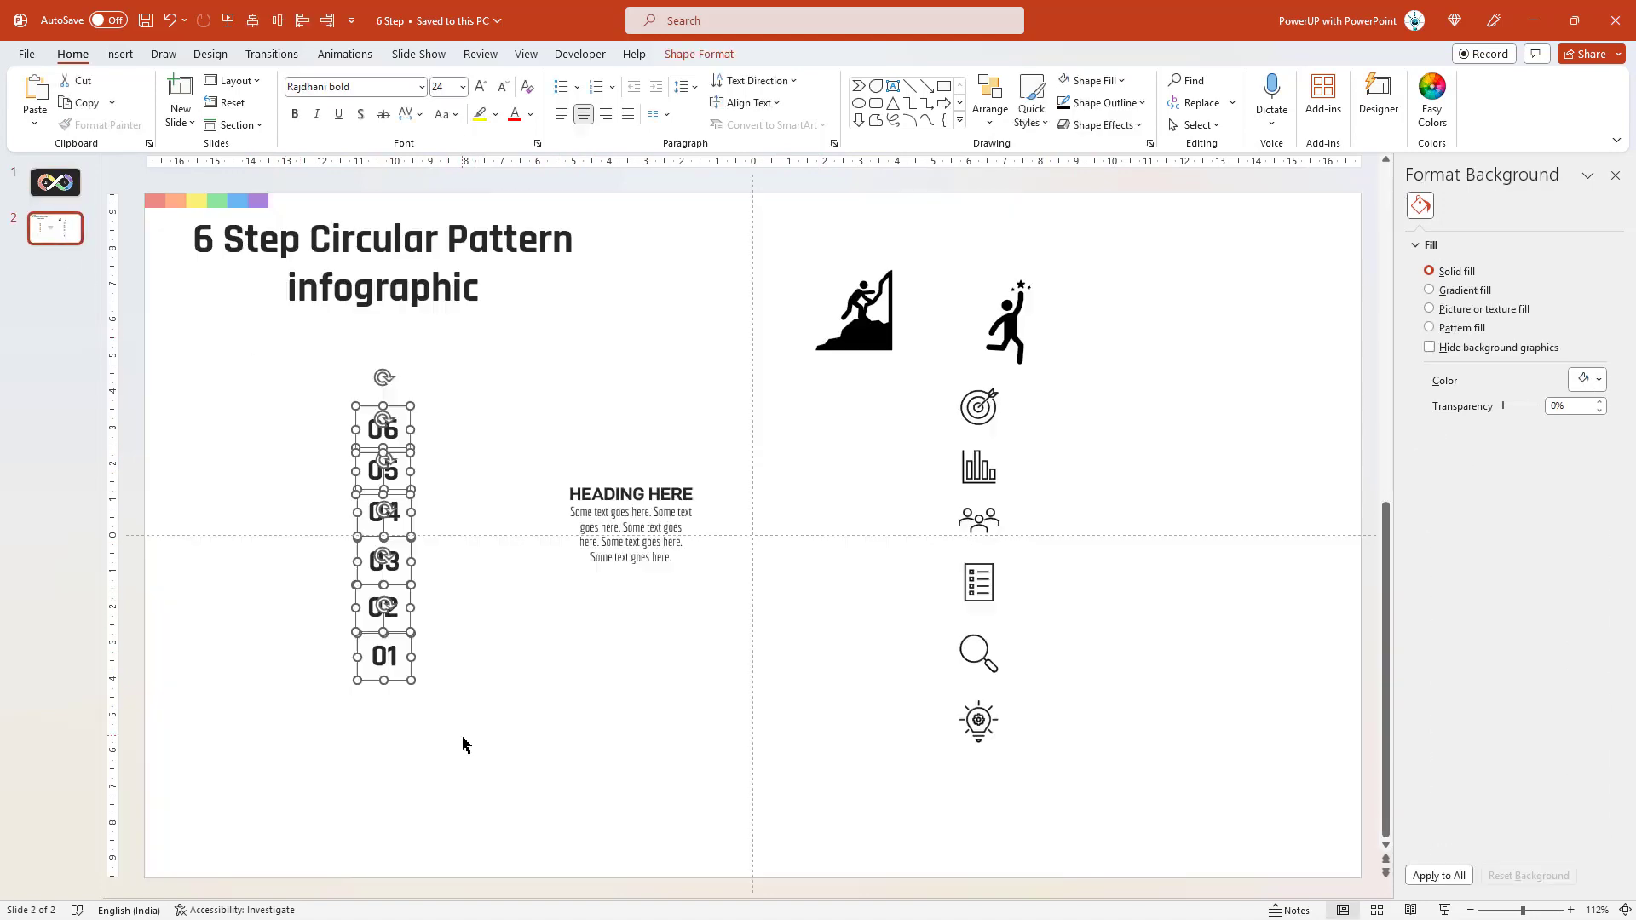
{"action": "key", "text": "ctrl+c"}
{"action": "scroll", "coordinate": [394, 486], "scroll_direction": "up", "scroll_amount": 3}
{"action": "key", "text": "ctrl+v"}
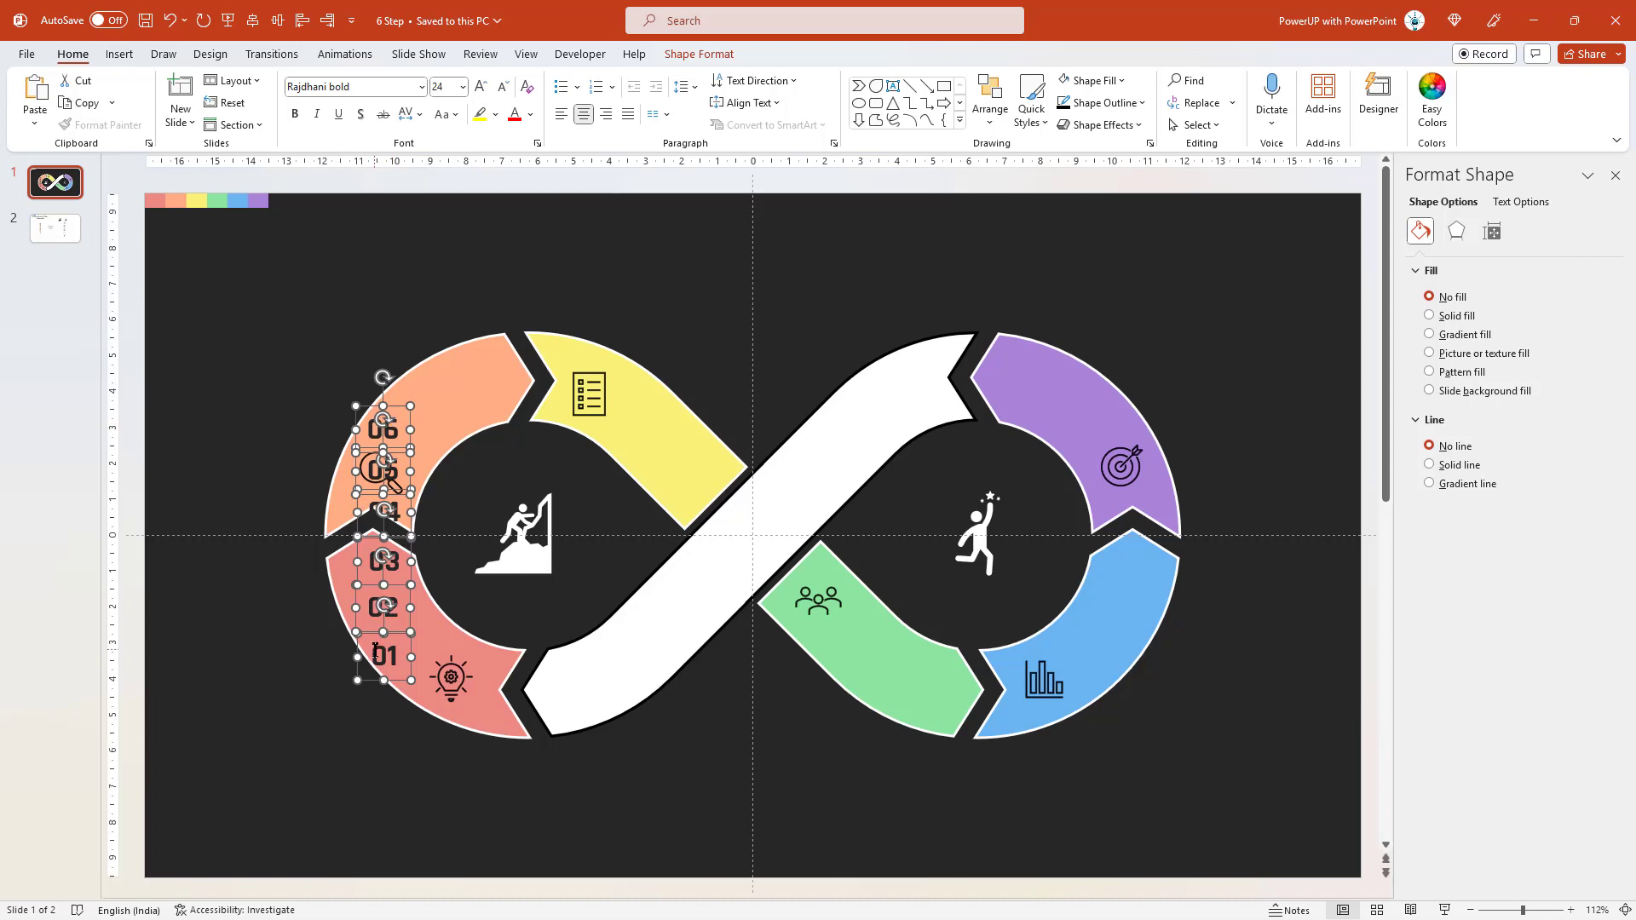
{"action": "left_click_drag", "start_coordinate": [375, 653], "coordinate": [257, 637]}
{"action": "left_click", "coordinate": [530, 114]}
{"action": "left_click", "coordinate": [558, 170]}
{"action": "left_click", "coordinate": [483, 88]}
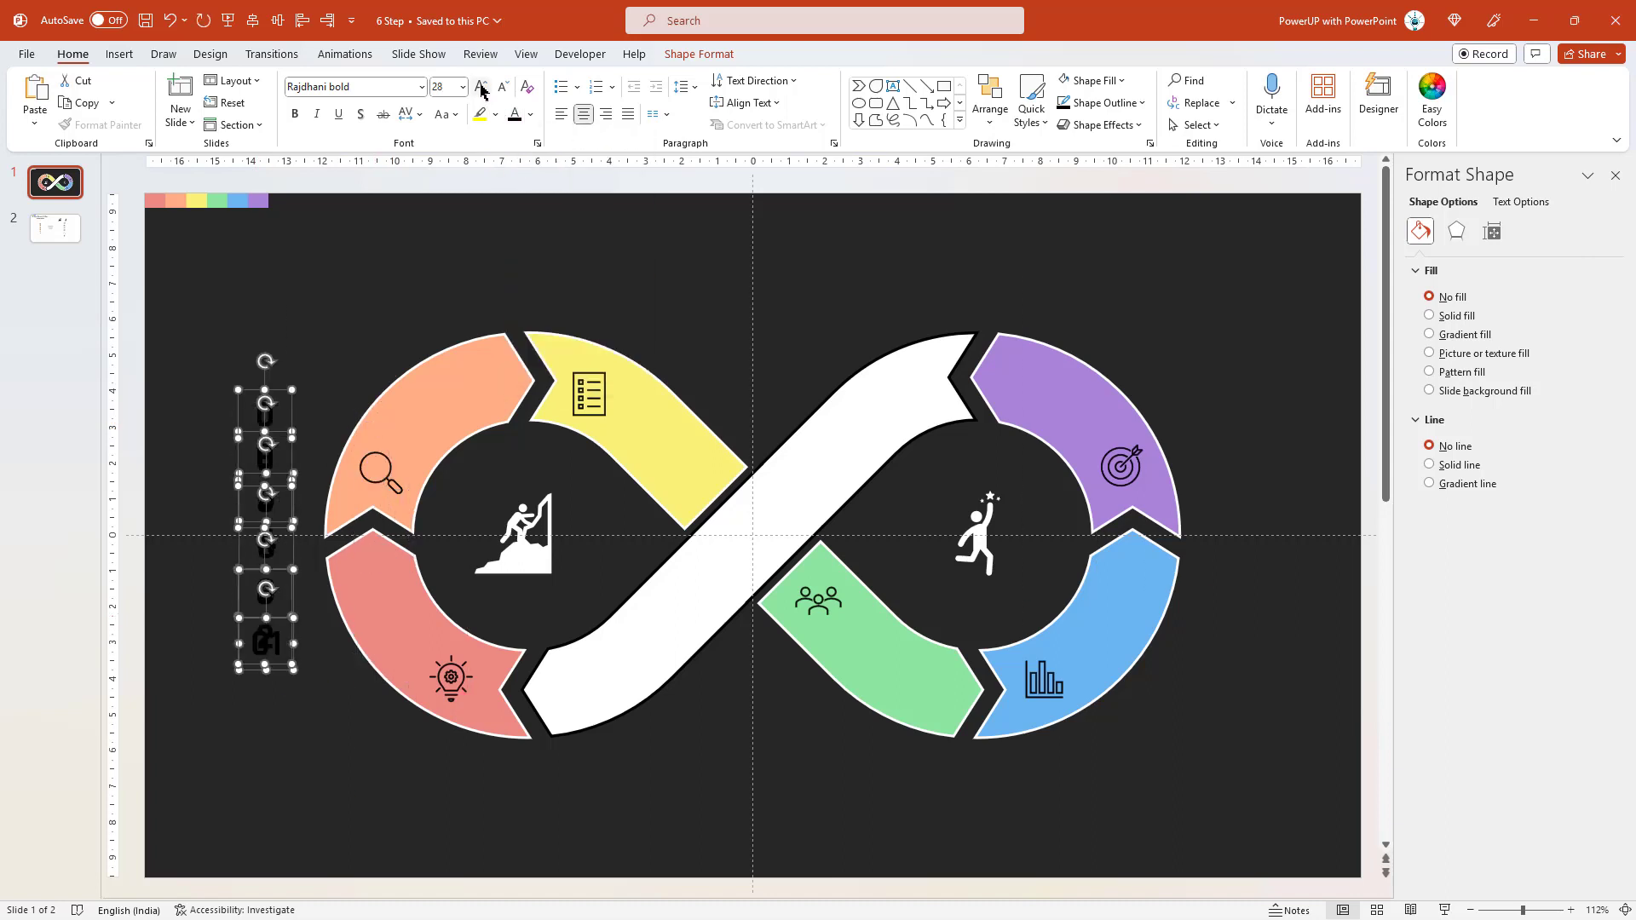
{"action": "key", "text": "ctrl+z"}
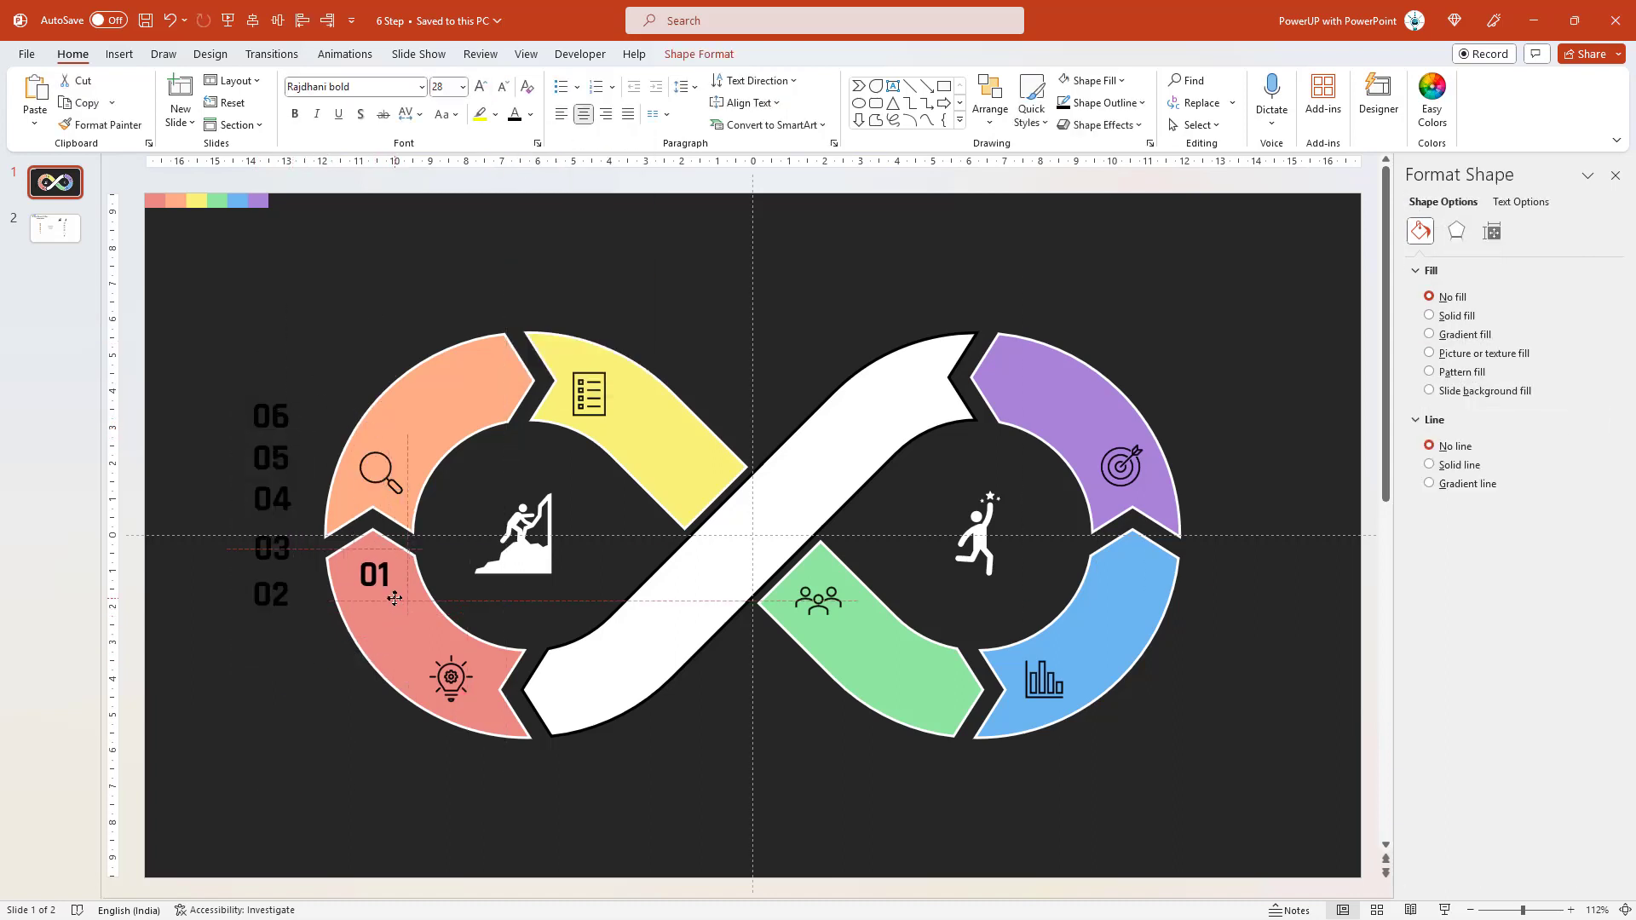
Place each number on its segment, with 02 on orange and 06 on purple
{"action": "left_click", "coordinate": [273, 594]}
{"action": "left_click_drag", "start_coordinate": [273, 594], "coordinate": [508, 407]}
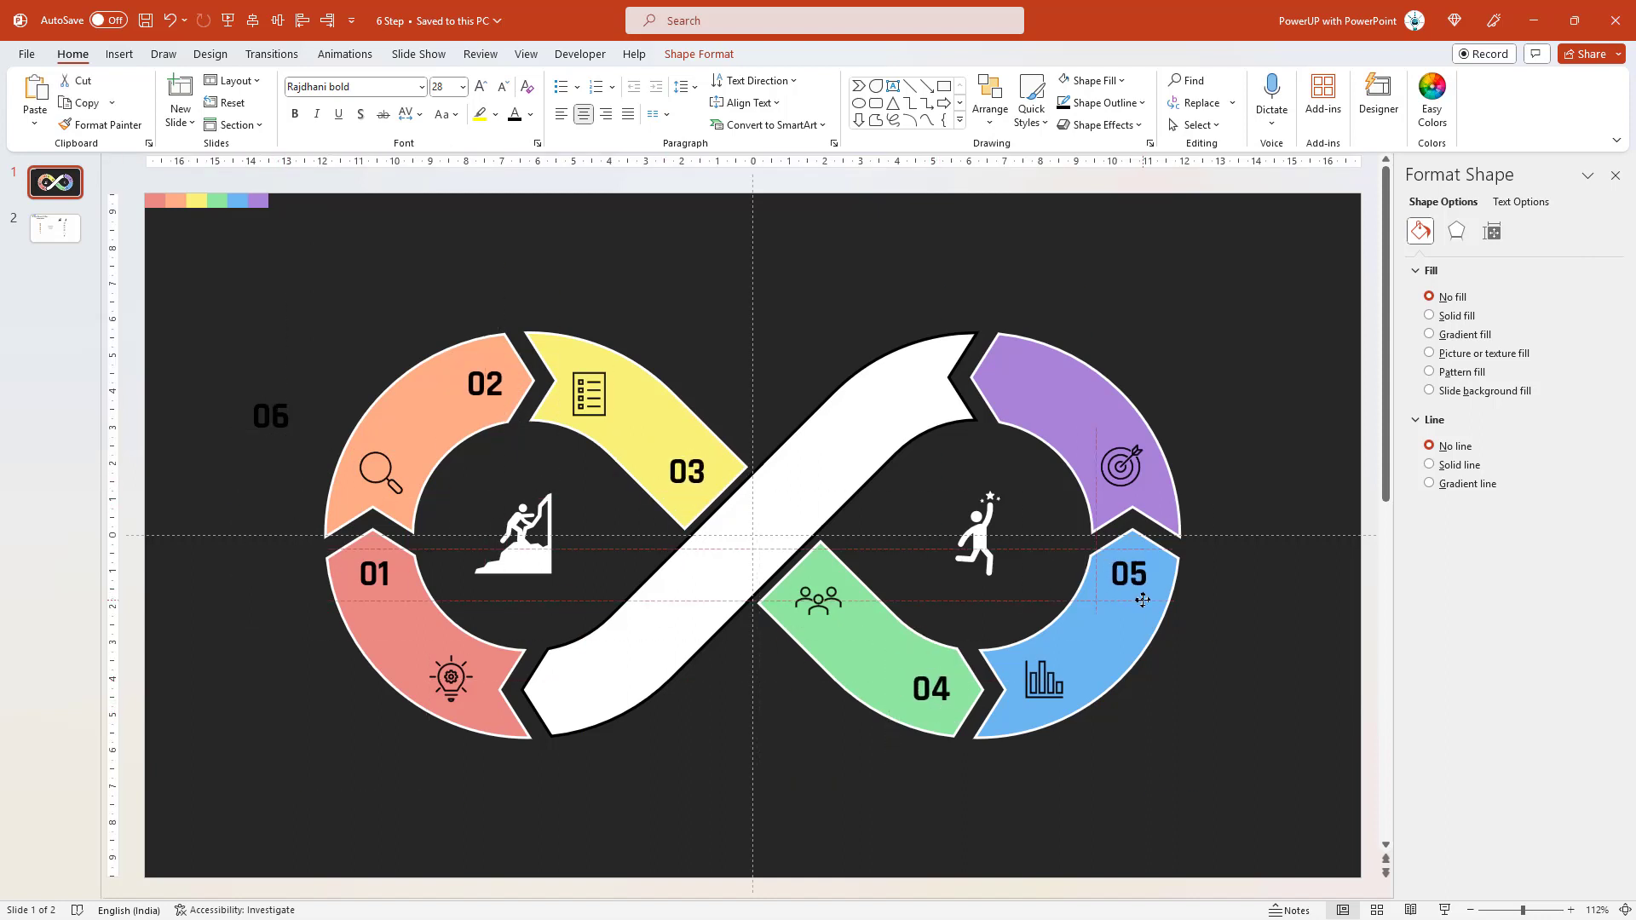
{"action": "left_click_drag", "start_coordinate": [304, 446], "coordinate": [689, 413]}
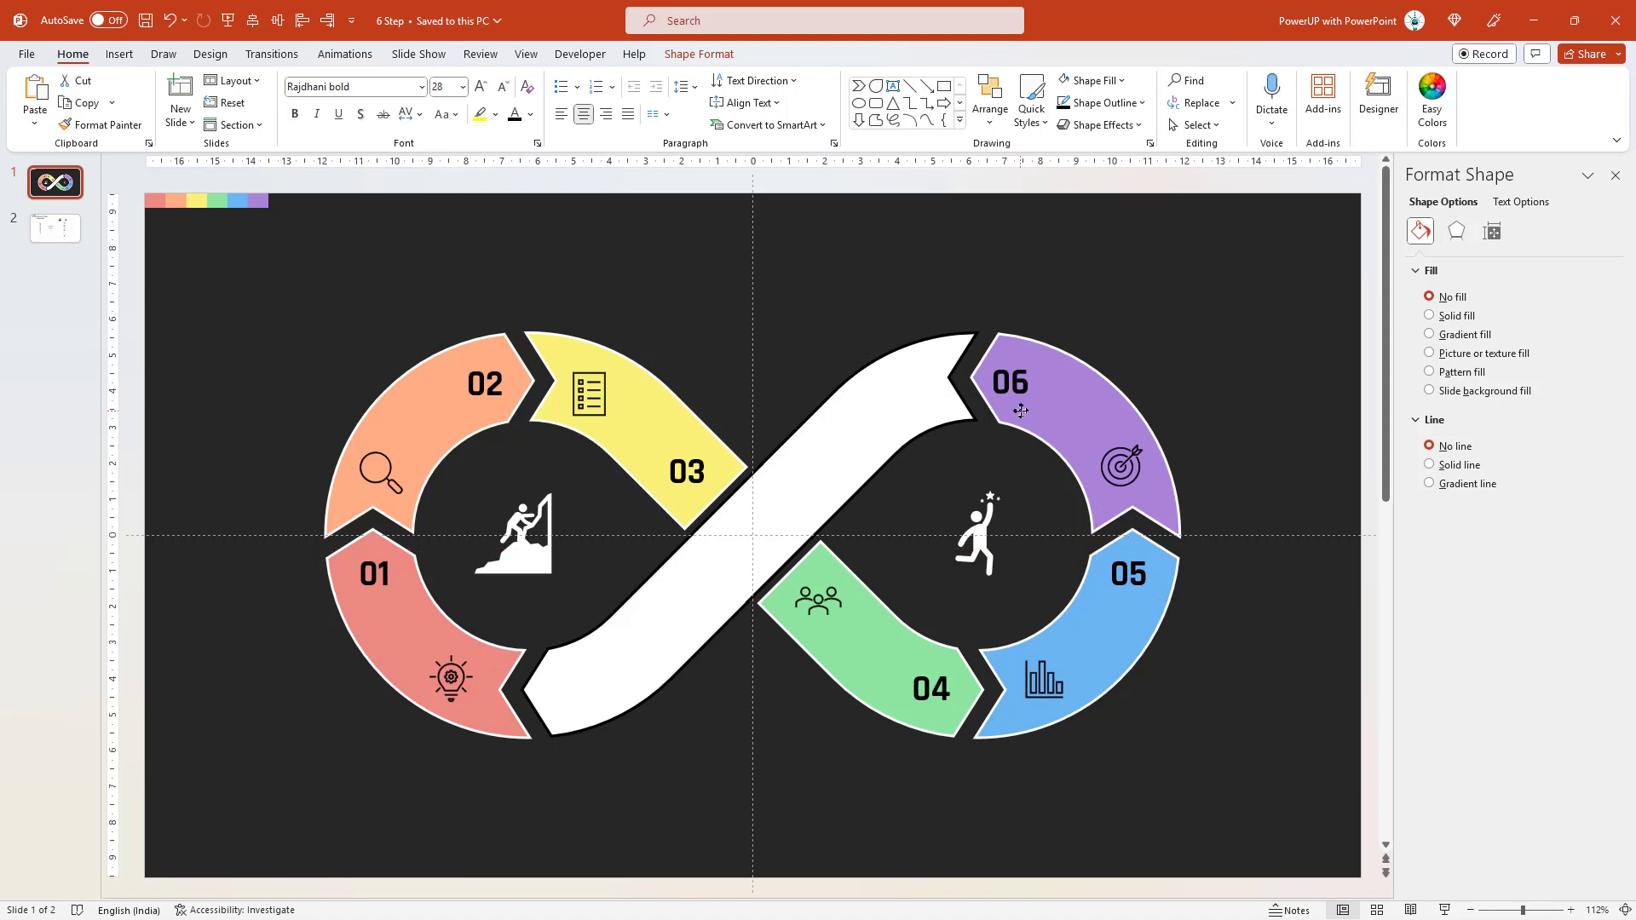
{"action": "left_click", "coordinate": [65, 238]}
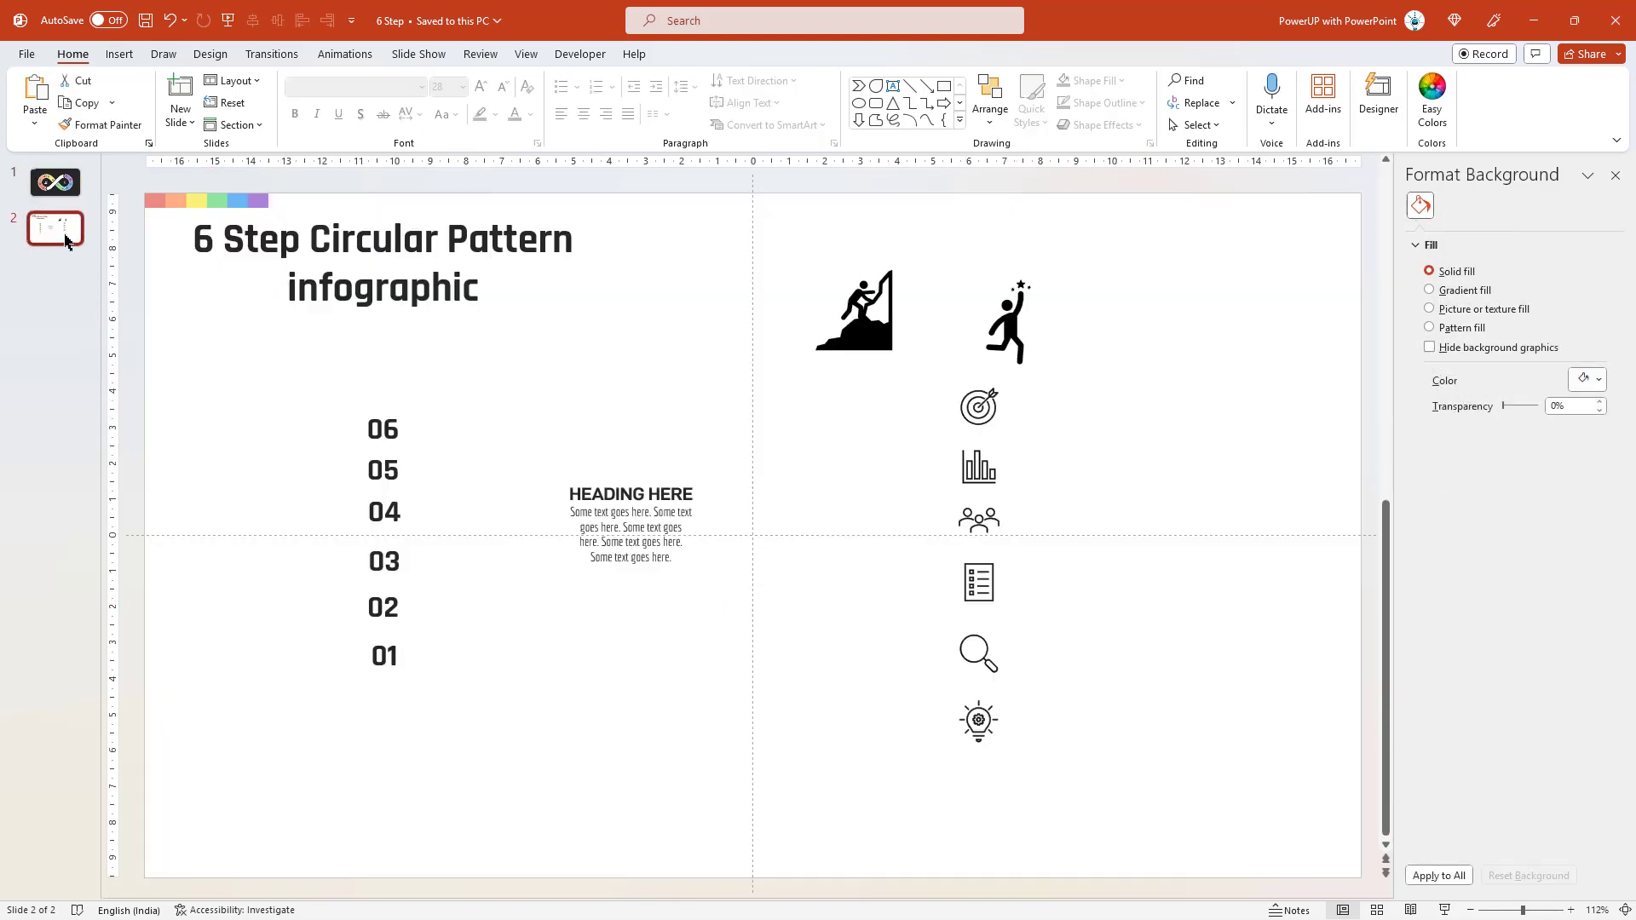
Copy the 'HEADING HERE' text block onto the diagram slide and make its text white
{"action": "left_click", "coordinate": [671, 578]}
{"action": "key", "text": "ctrl+c"}
{"action": "key", "text": "Page_Up"}
{"action": "key", "text": "ctrl+v"}
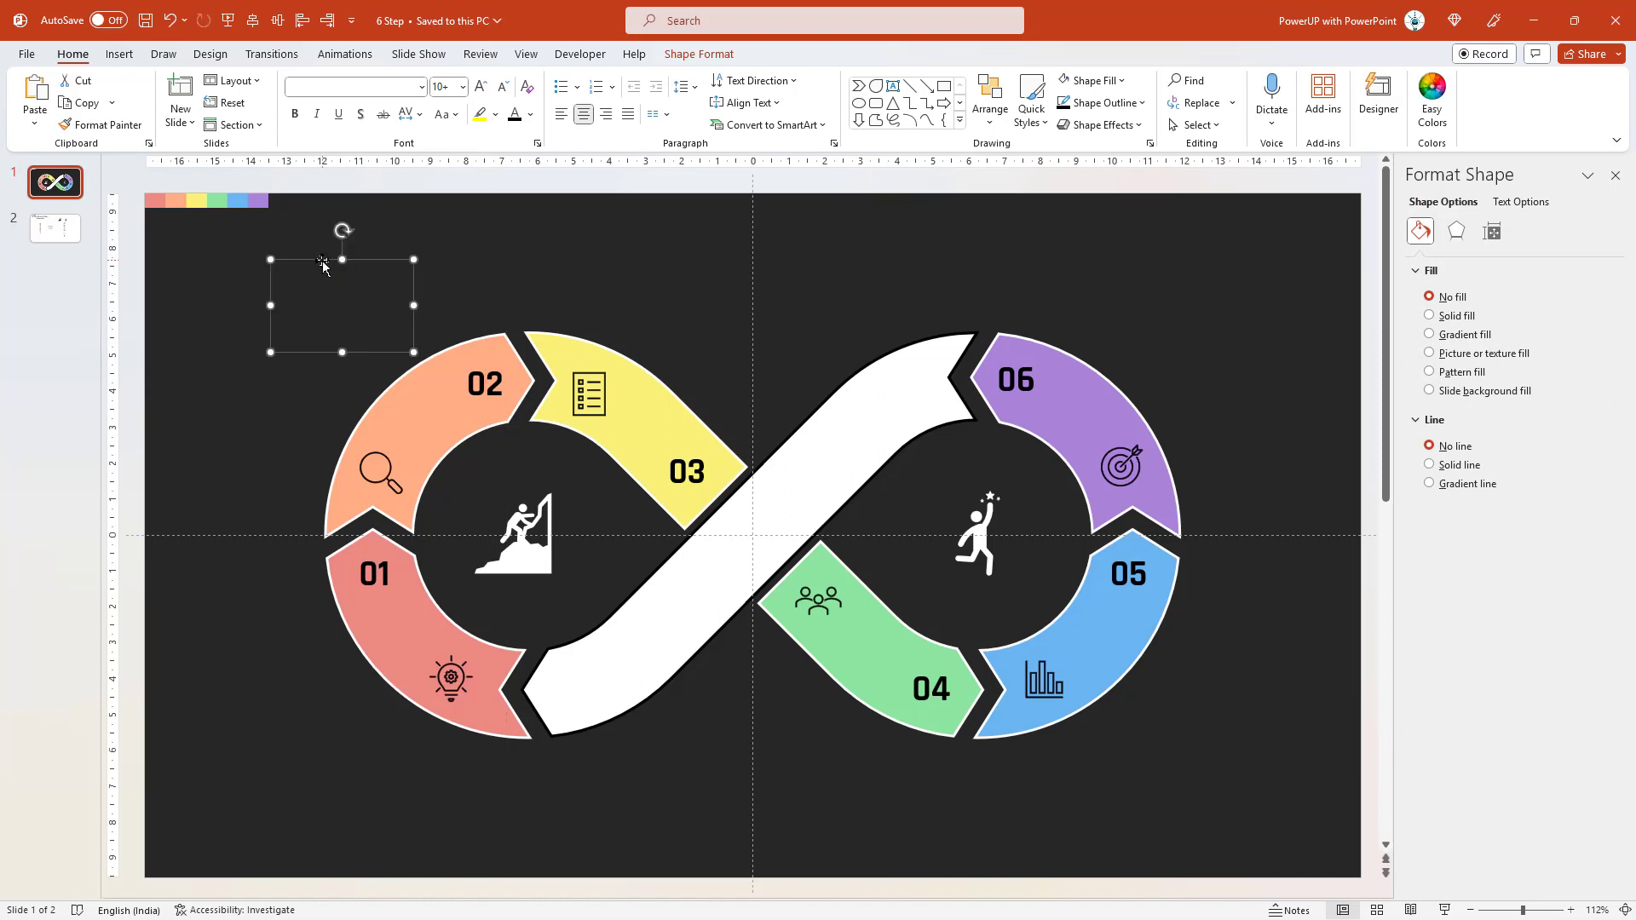
{"action": "left_click", "coordinate": [530, 114]}
{"action": "left_click", "coordinate": [526, 158]}
Position heading copies beside the segments, including 01 on the left and 04 below
{"action": "mouse_move", "coordinate": [365, 353]}
{"action": "left_mouse_down"}
{"action": "mouse_move", "coordinate": [317, 766]}
{"action": "mouse_move", "coordinate": [300, 388]}
{"action": "left_mouse_up"}
{"action": "left_click", "coordinate": [323, 733], "text": "shift"}
{"action": "left_click_drag", "start_coordinate": [324, 733], "coordinate": [1258, 704]}
{"action": "mouse_move", "coordinate": [1257, 772]}
{"action": "left_mouse_down"}
{"action": "mouse_move", "coordinate": [831, 804]}
{"action": "mouse_move", "coordinate": [743, 388]}
{"action": "left_mouse_up"}
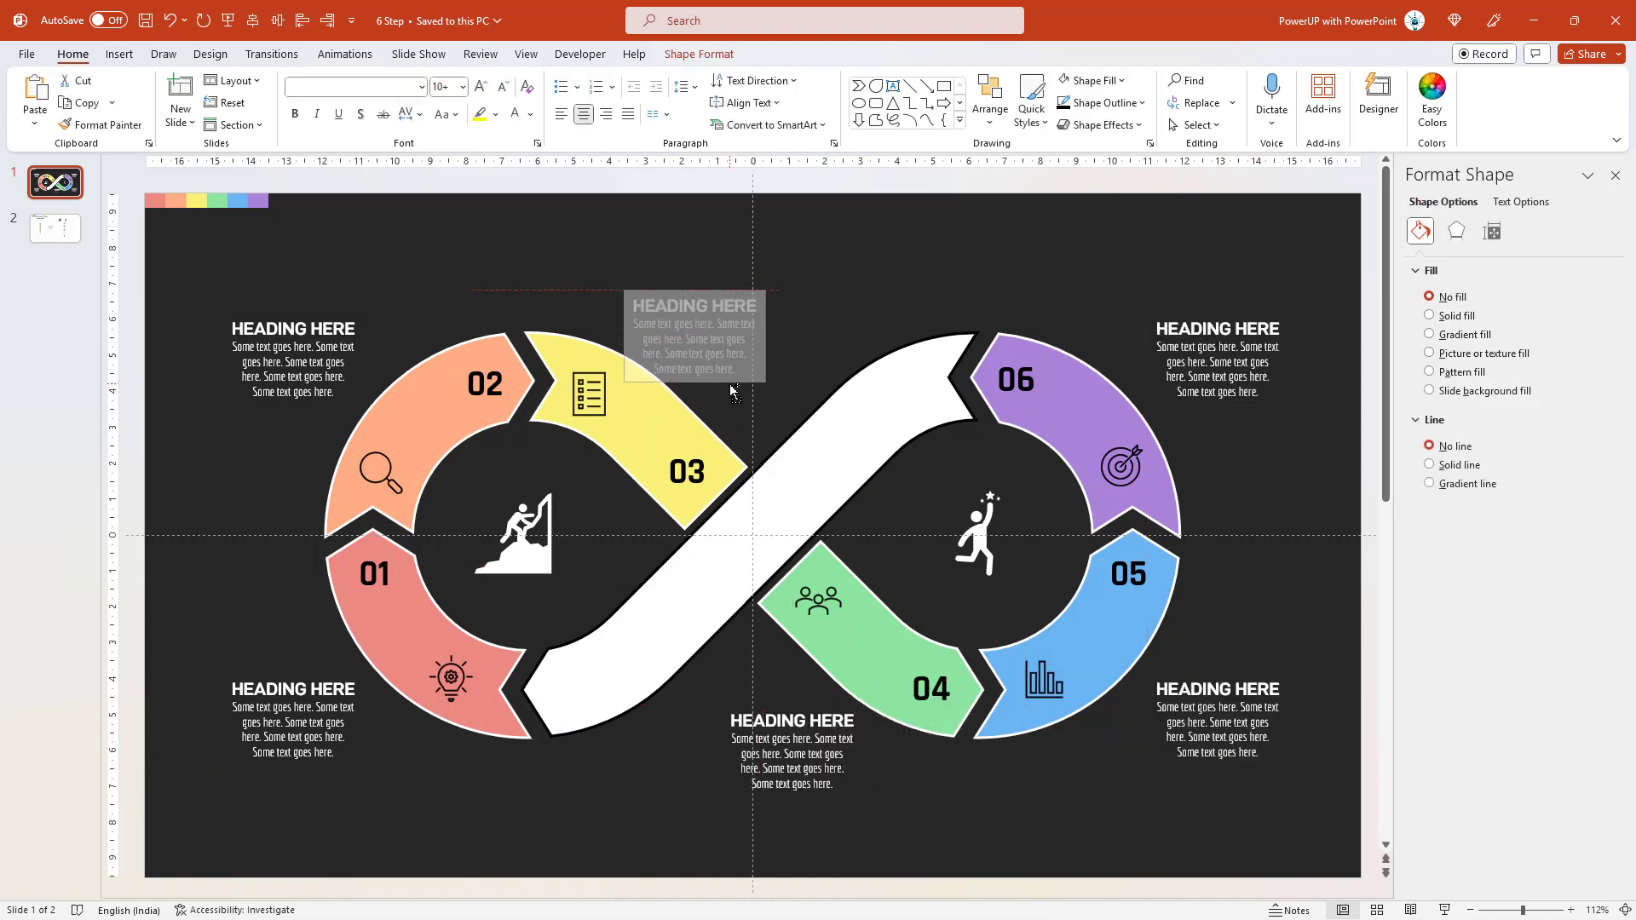
{"action": "left_click", "coordinate": [742, 388]}
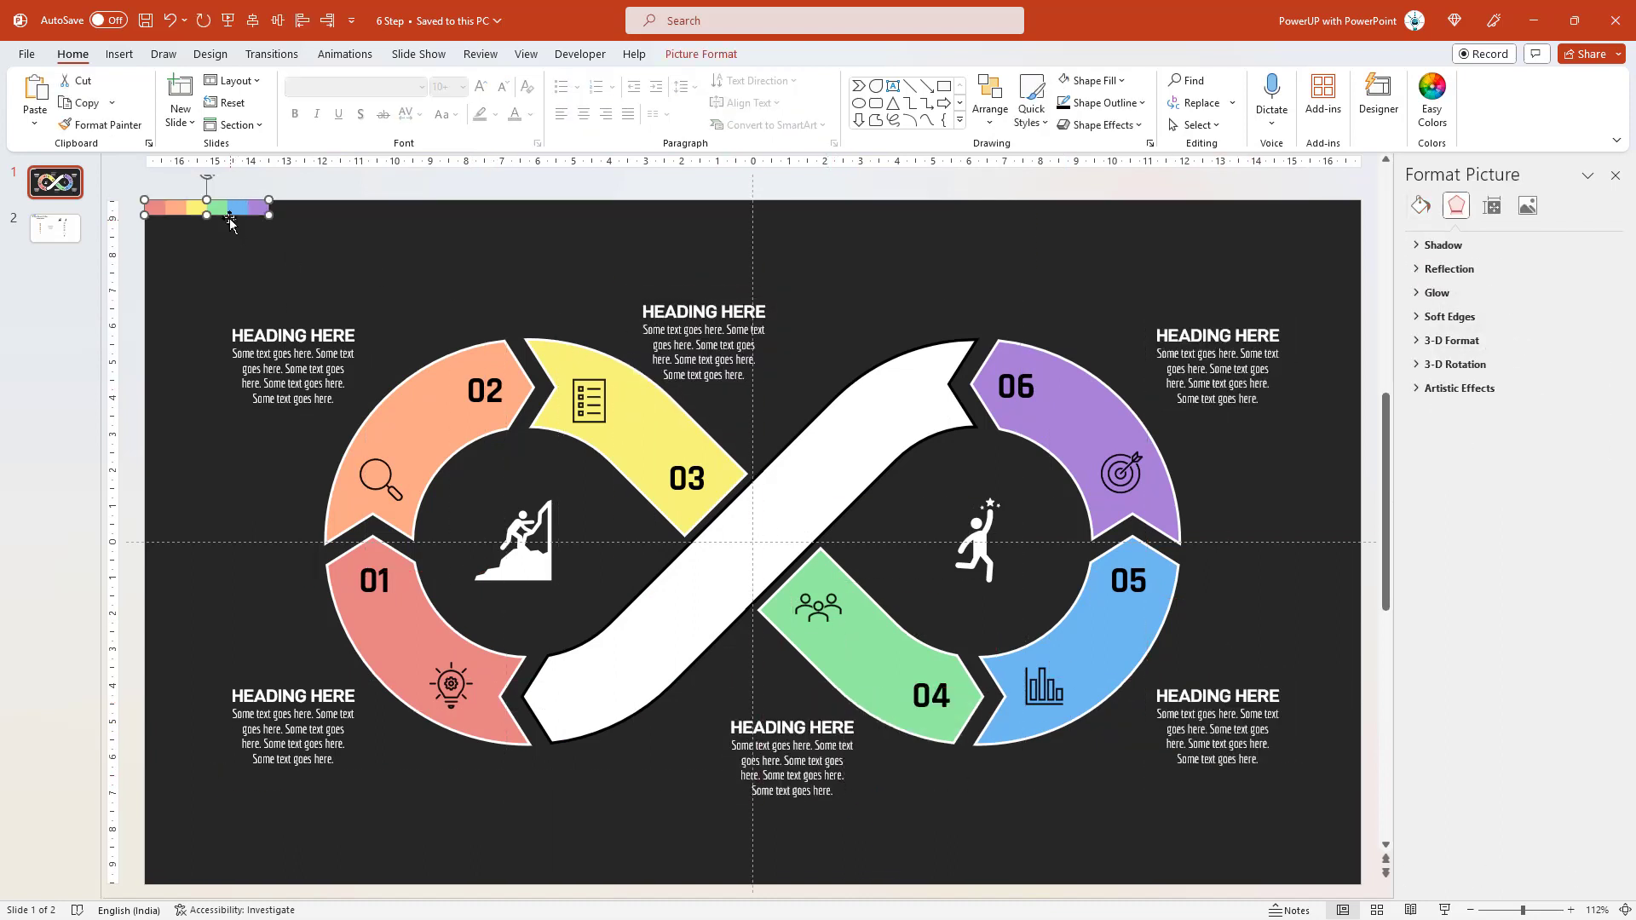
Paste the '6 Step Circular Pattern infographic' title onto the diagram slide and preview it as a slideshow
{"action": "left_click", "coordinate": [56, 227]}
{"action": "left_click", "coordinate": [327, 323]}
{"action": "key", "text": "ctrl+c"}
{"action": "key", "text": "Page_Up"}
{"action": "key", "text": "ctrl+v"}
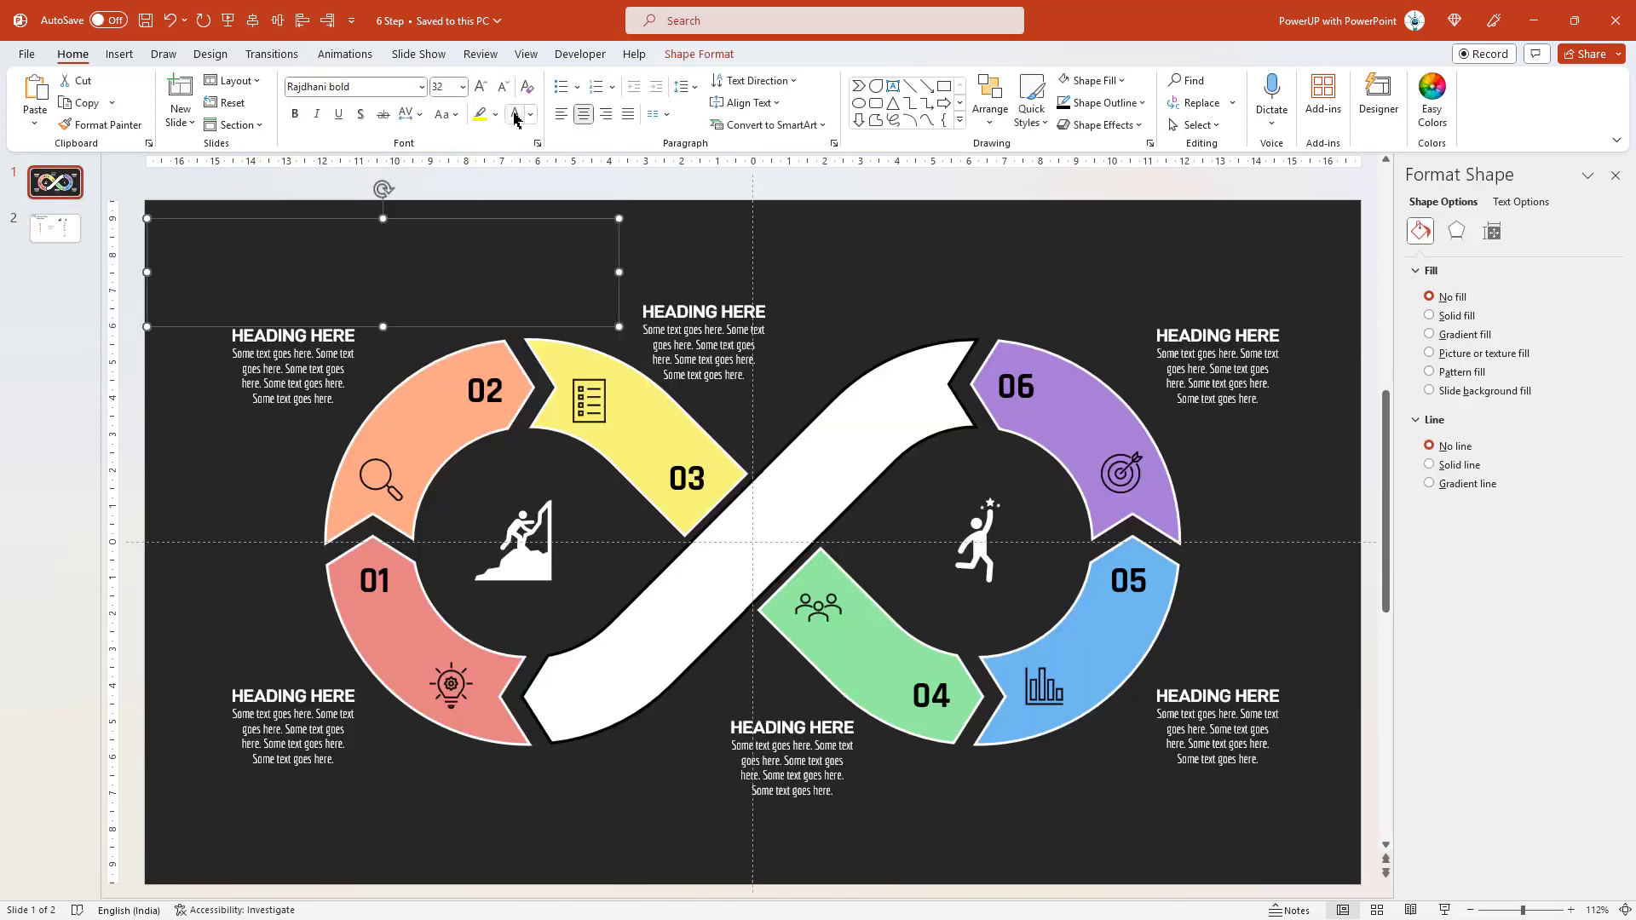
{"action": "left_click", "coordinate": [197, 472]}
{"action": "key", "text": "F5"}
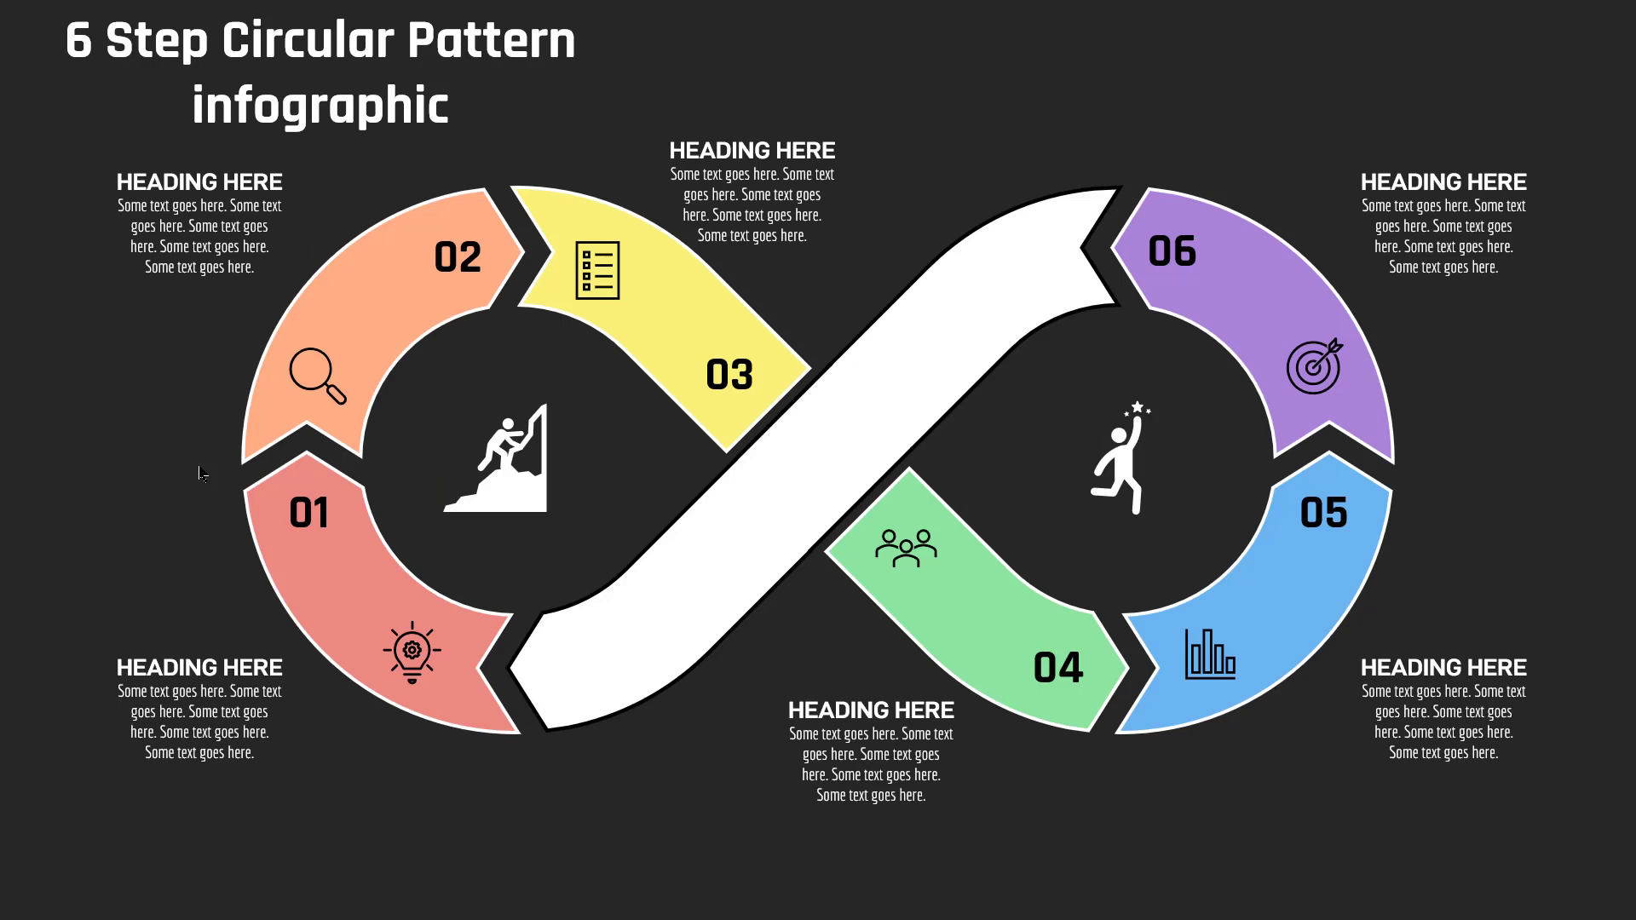
{"action": "key", "text": "Escape"}
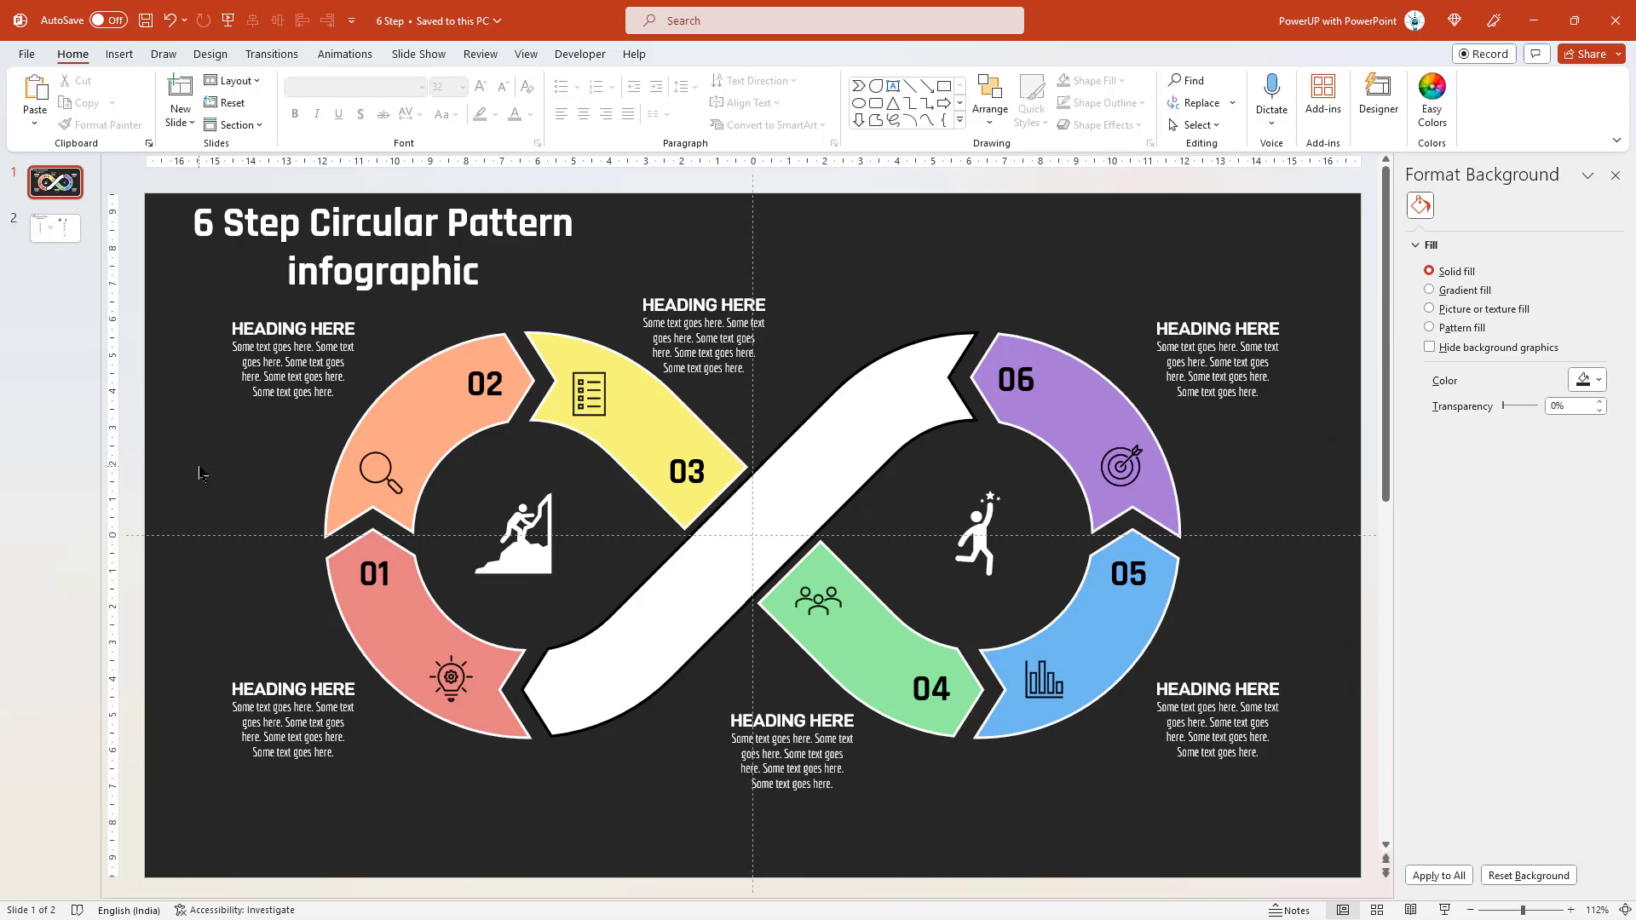